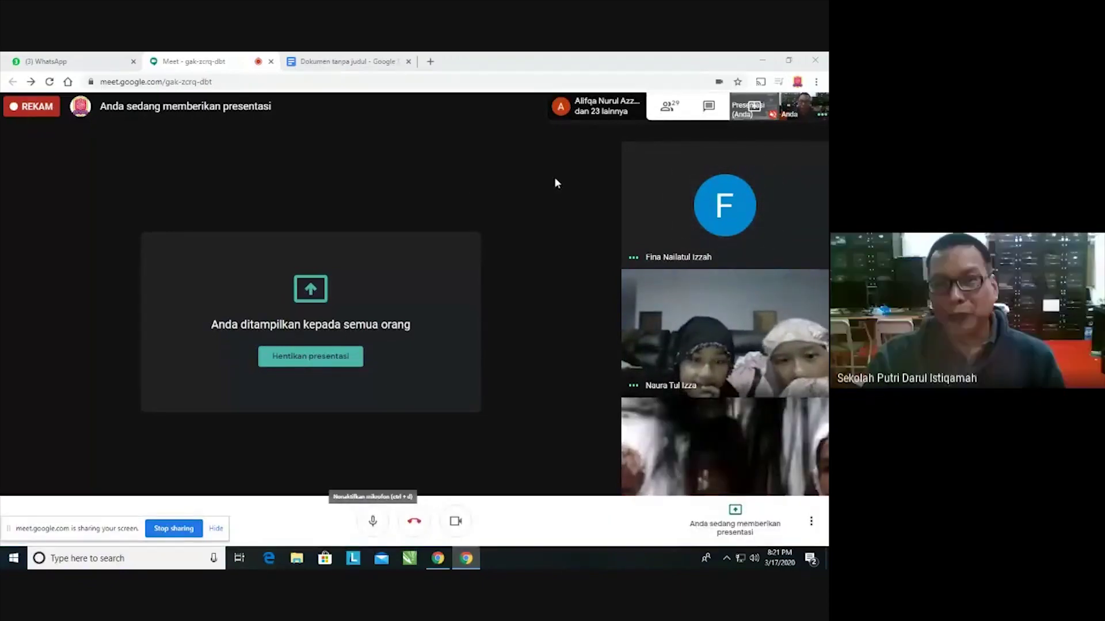
{"action": "left_click", "coordinate": [816, 84]}
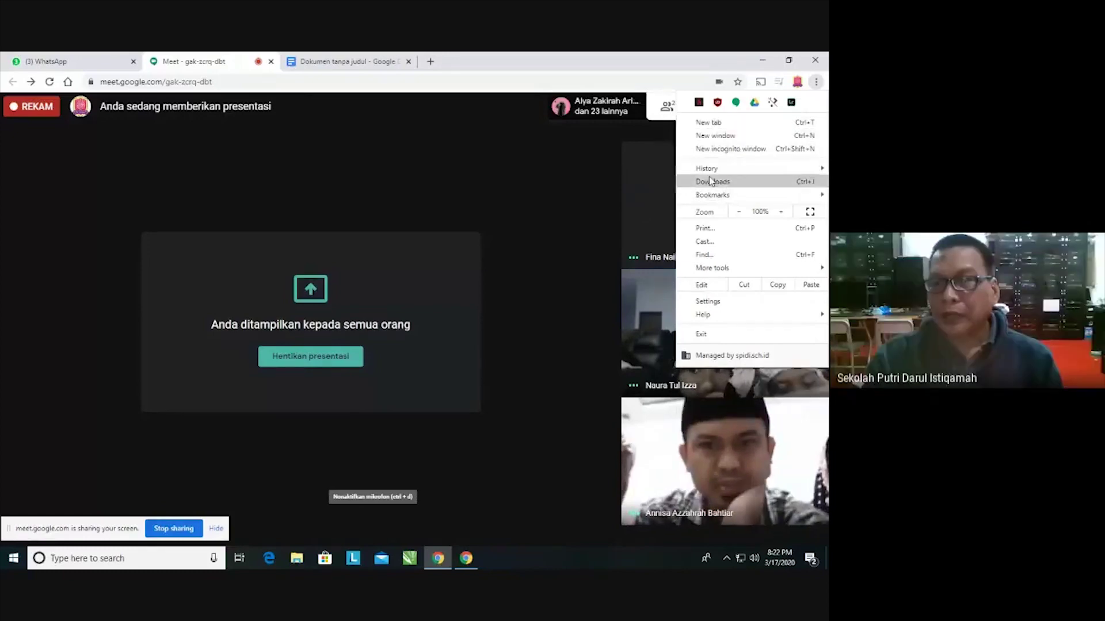
{"action": "left_click", "coordinate": [718, 136]}
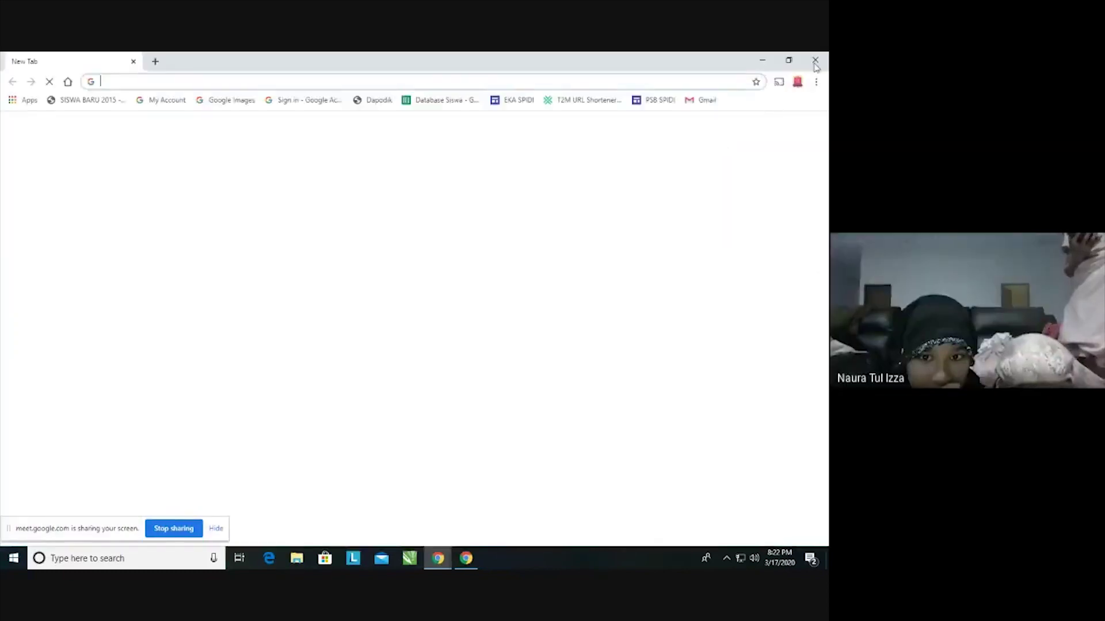
{"action": "left_click", "coordinate": [816, 61]}
- Open a new incognito window and load google.com in it
{"action": "left_click", "coordinate": [816, 82]}
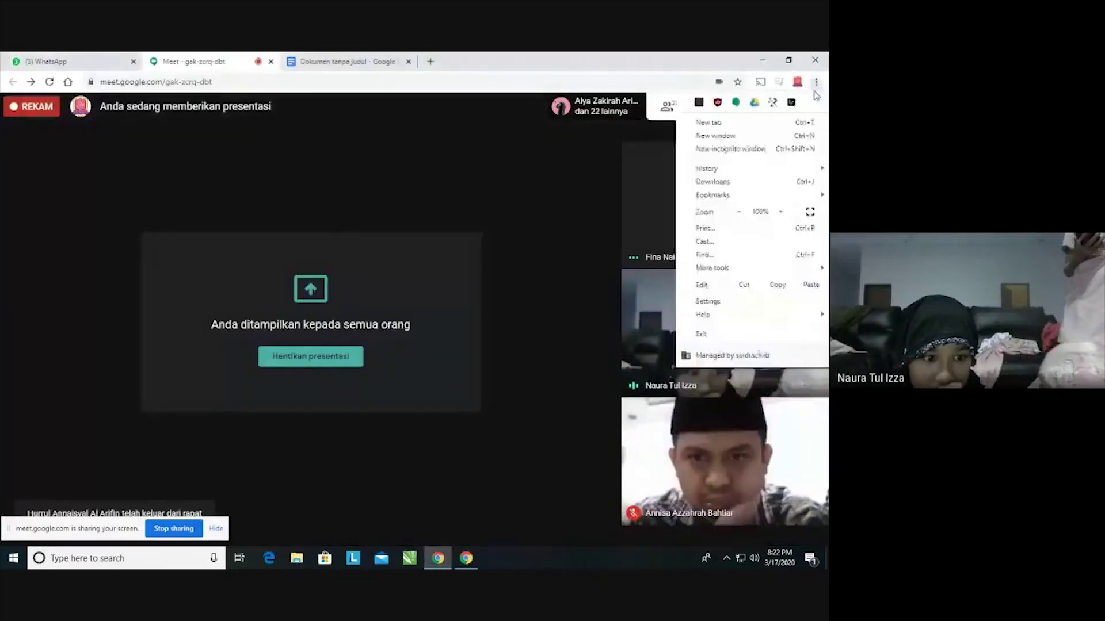
{"action": "left_click", "coordinate": [699, 151]}
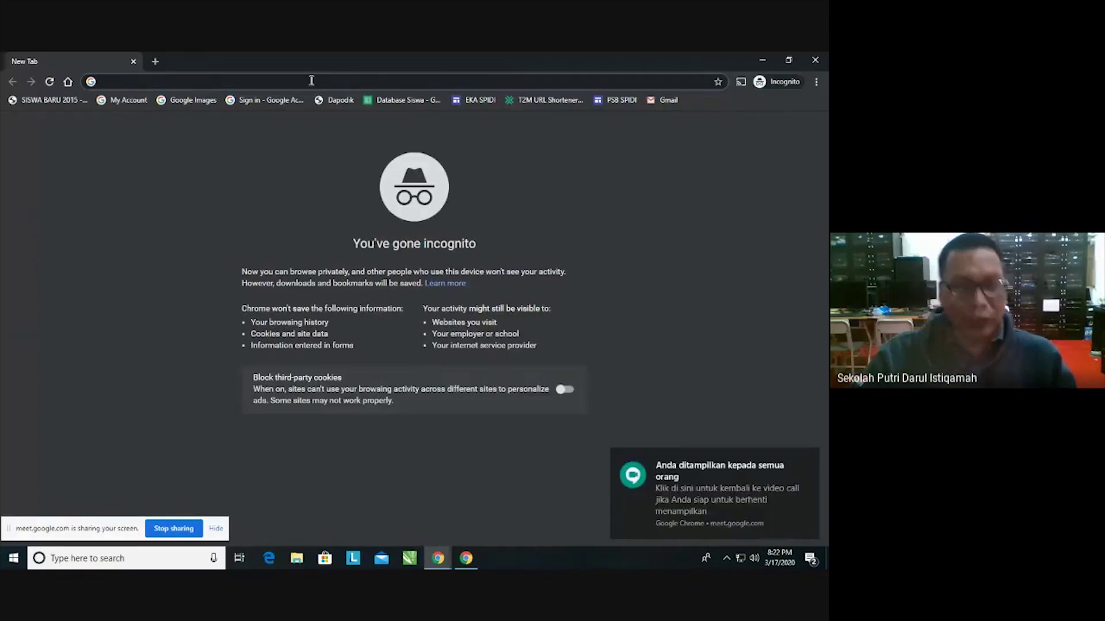
{"action": "type", "text": "g"}
{"action": "key", "text": "BackSpace"}
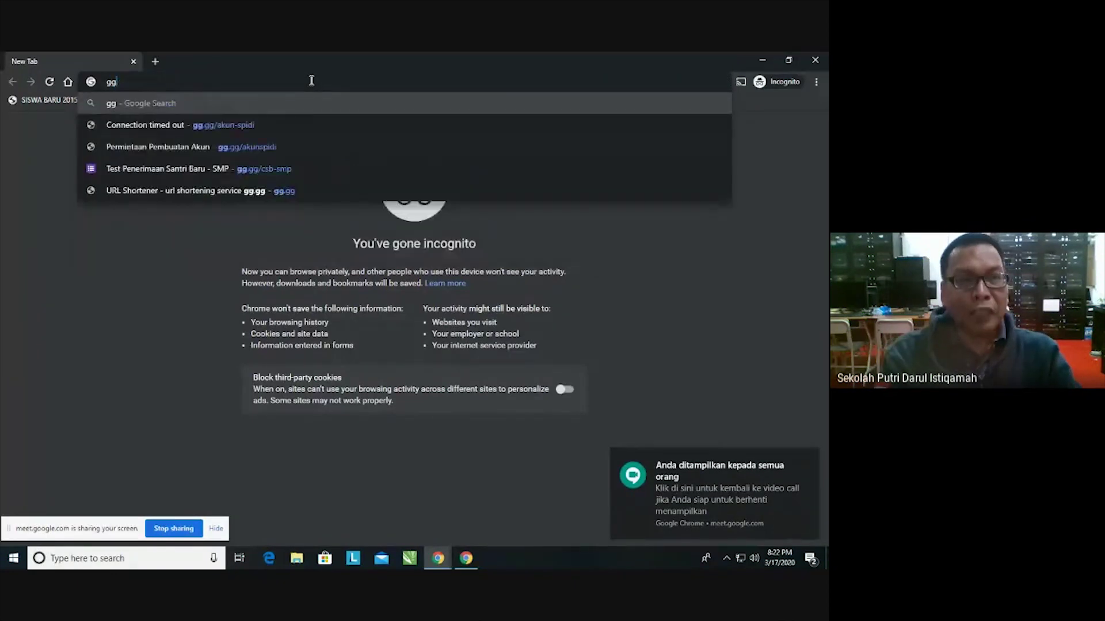
{"action": "type", "text": "oogle"}
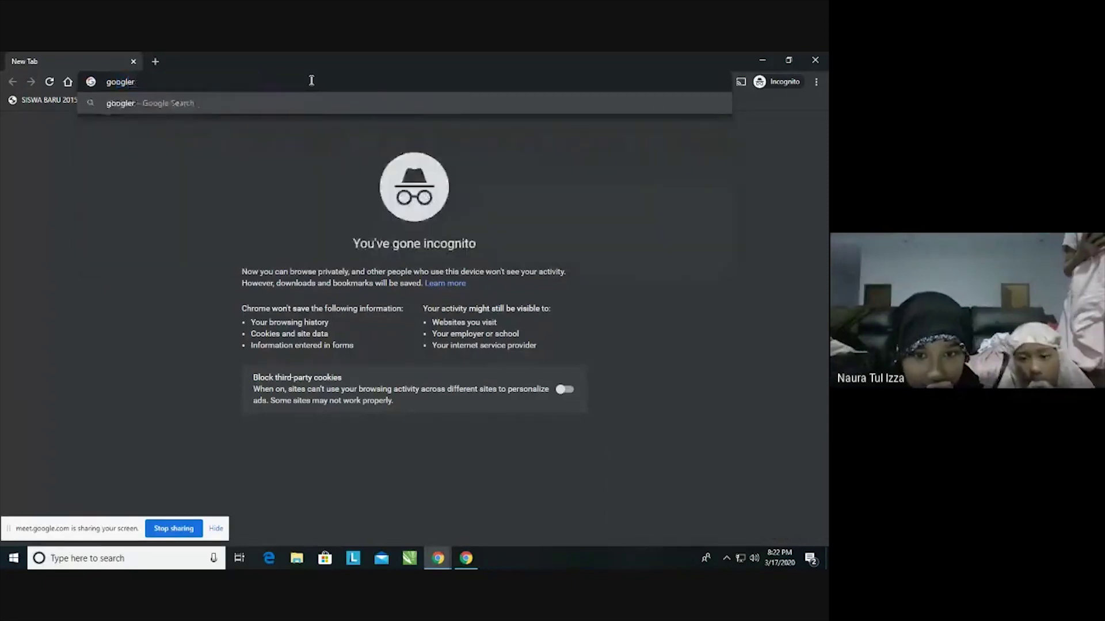
{"action": "type", "text": ".com"}
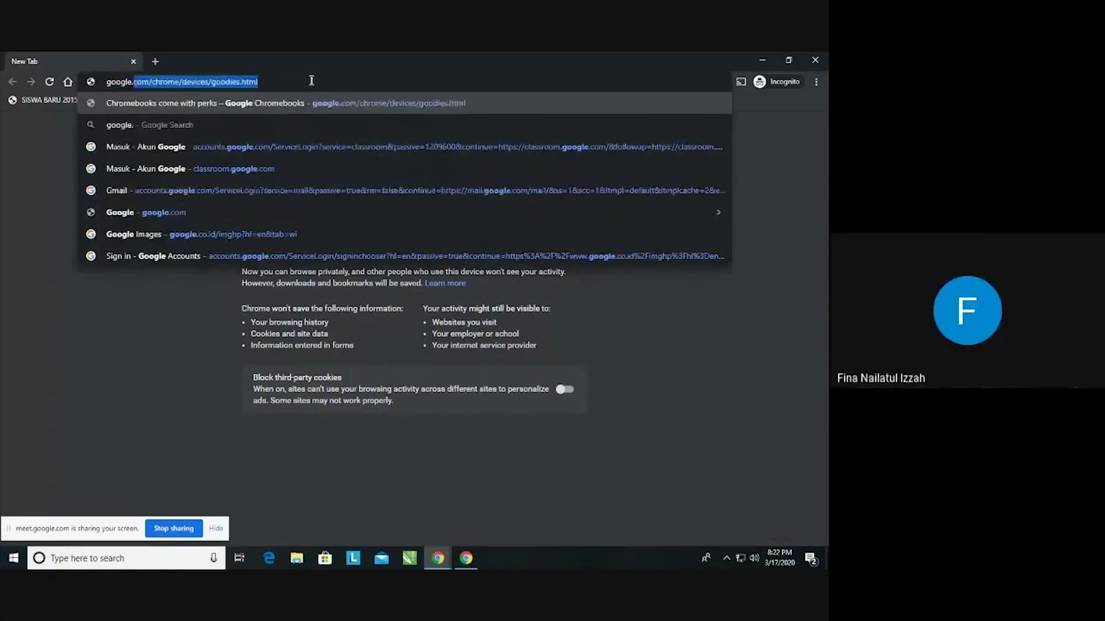
{"action": "key", "text": "Return"}
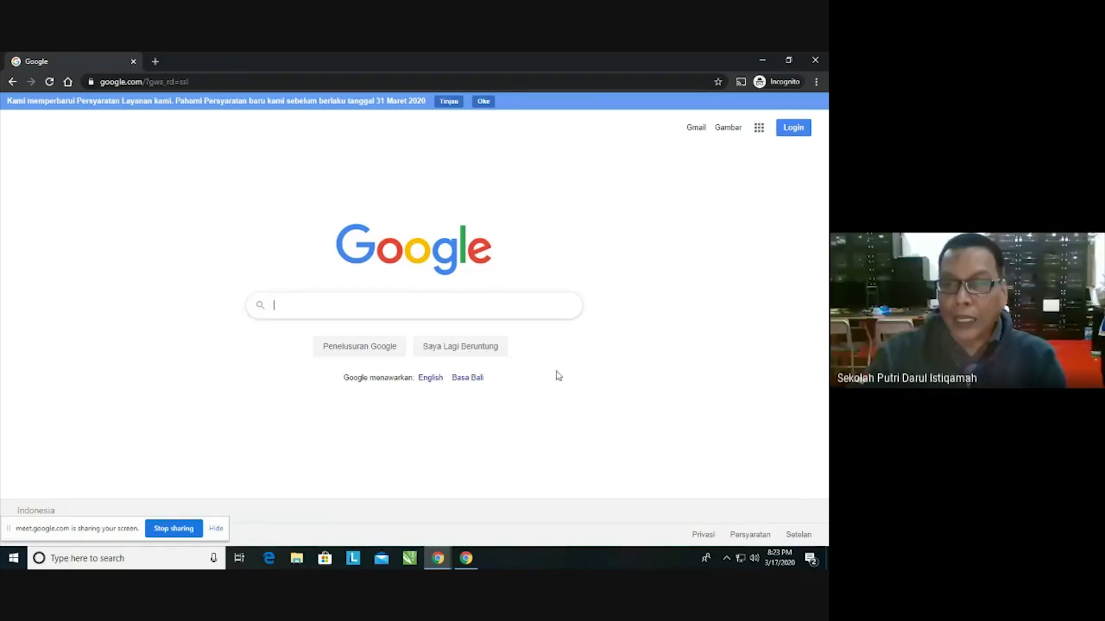
- Return to the regular browser window, open a new tab and display the signed-in Google account's details
{"action": "left_click", "coordinate": [466, 559]}
{"action": "mouse_move", "coordinate": [438, 558]}
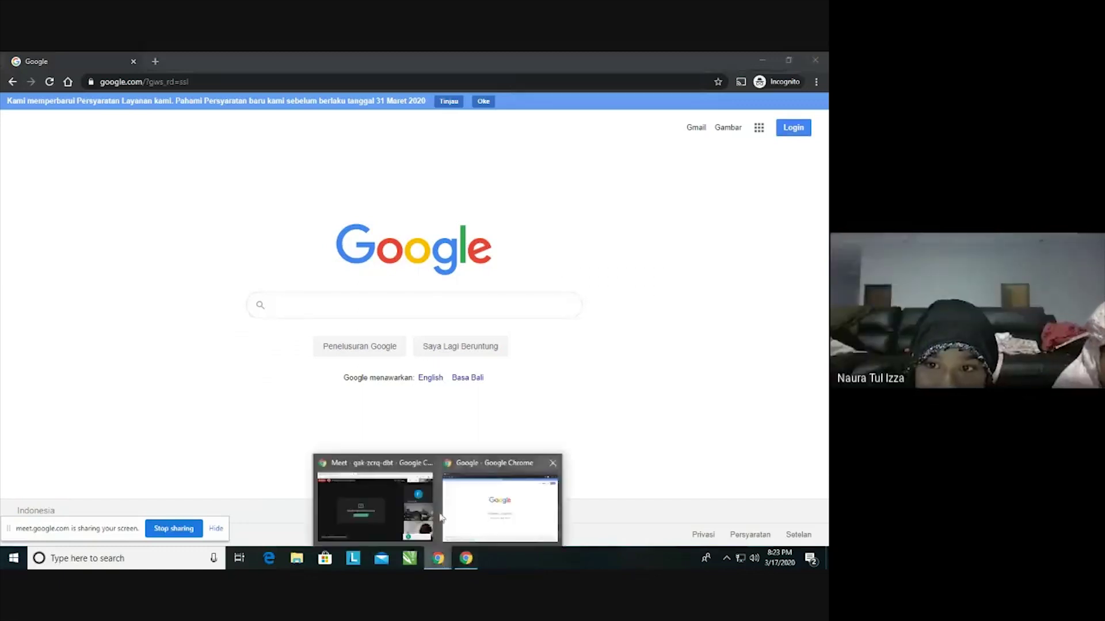
{"action": "left_click", "coordinate": [387, 505]}
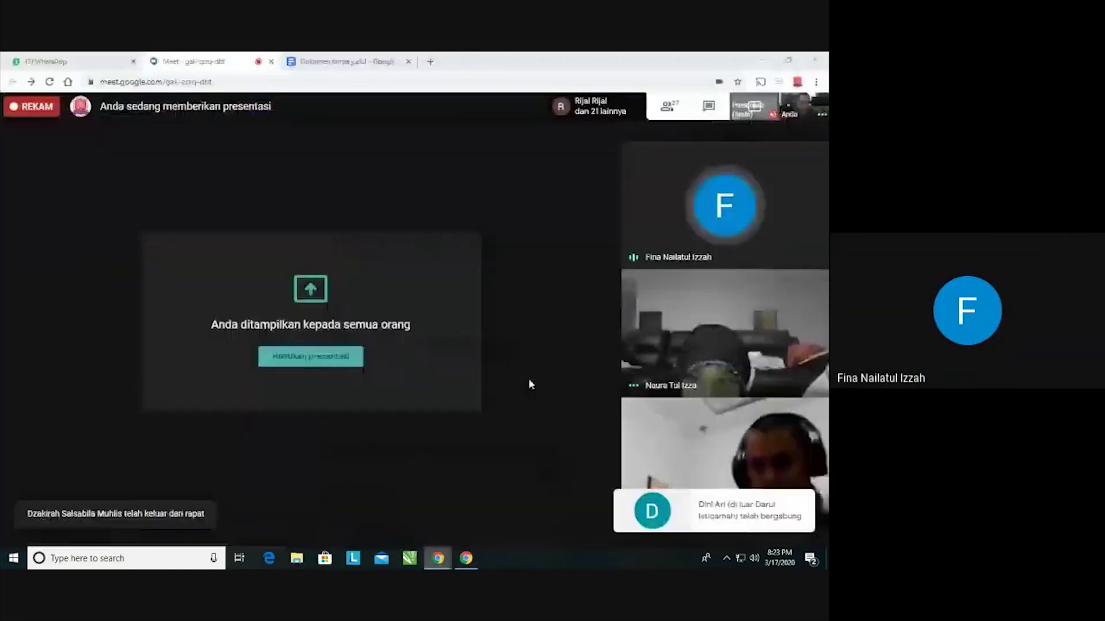
{"action": "left_click", "coordinate": [429, 62]}
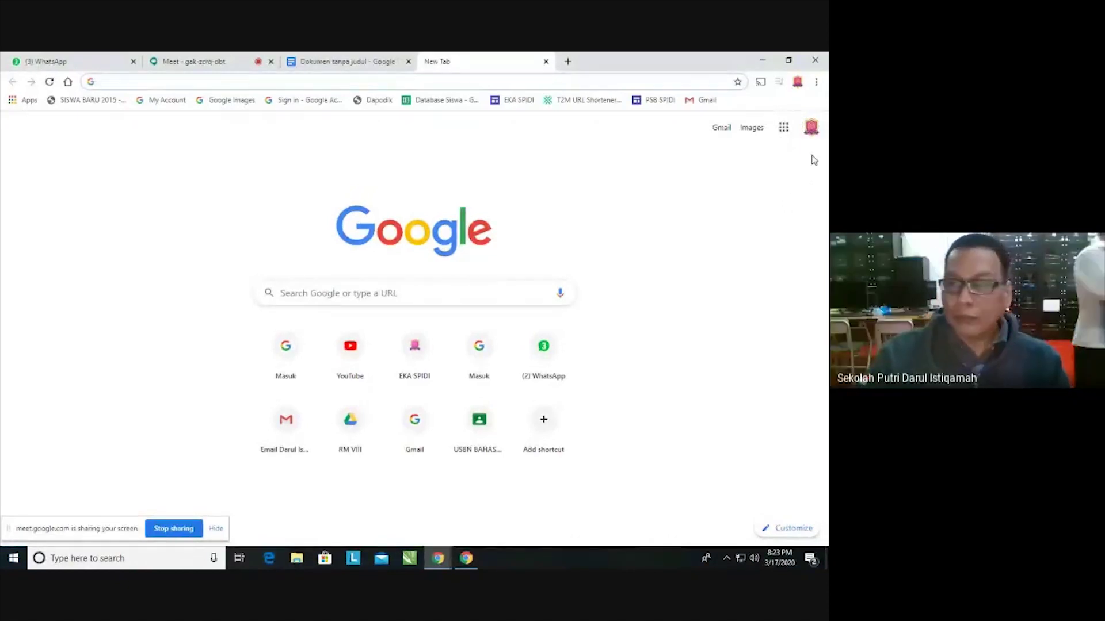
{"action": "left_click", "coordinate": [811, 129]}
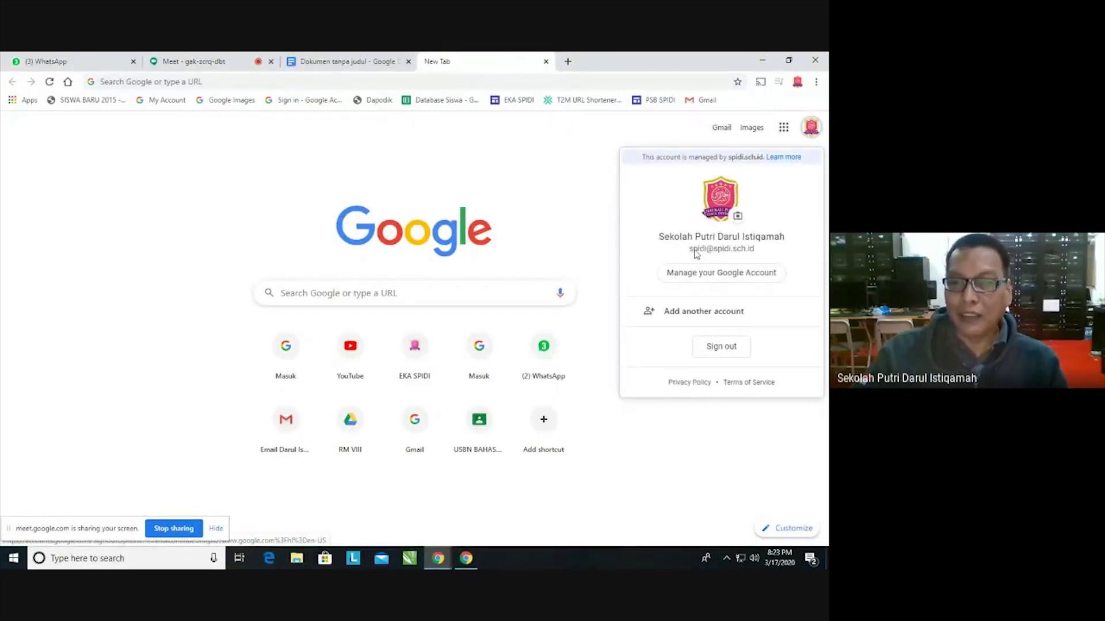
{"action": "left_click_drag", "start_coordinate": [691, 255], "coordinate": [752, 249]}
{"action": "left_click", "coordinate": [728, 254]}
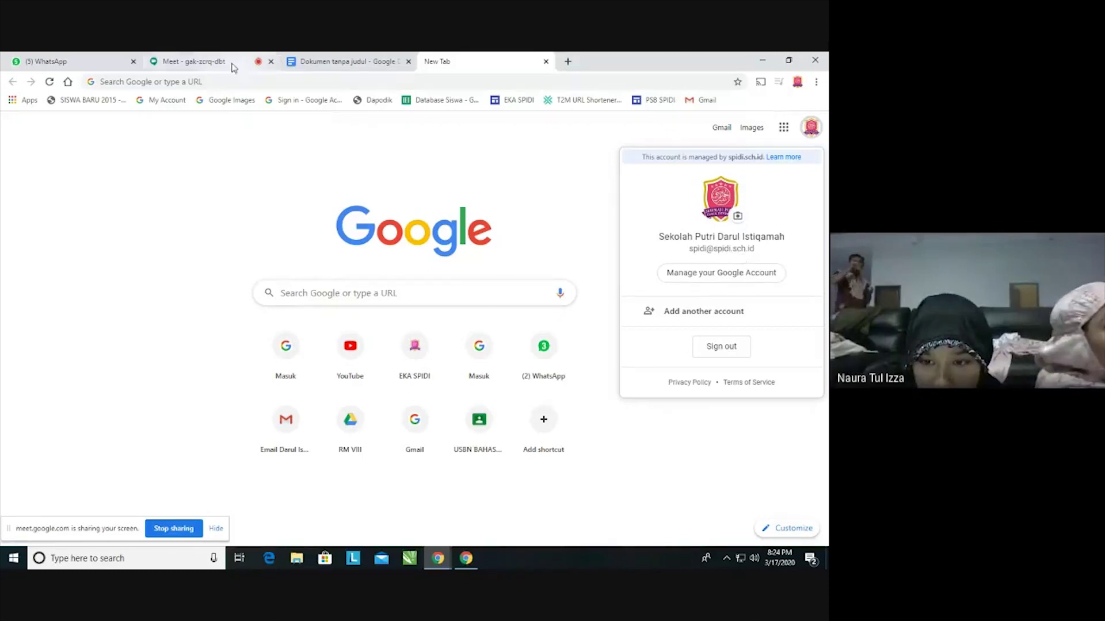
- Check the Meet call, return to the new tab and dismiss the account details
{"action": "left_click", "coordinate": [196, 61]}
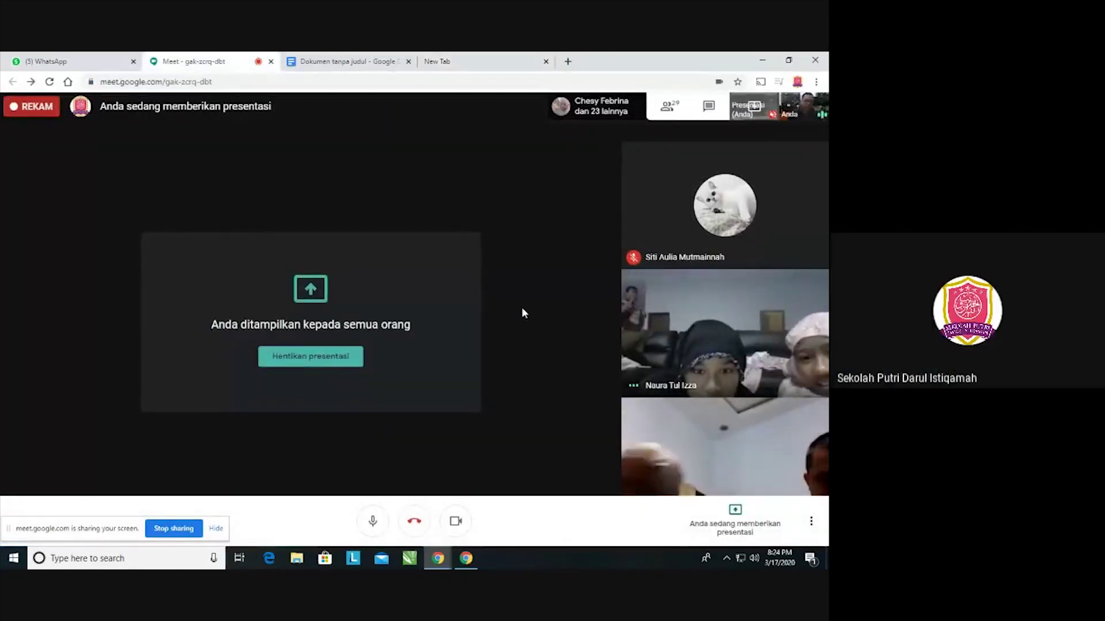
{"action": "left_click", "coordinate": [468, 61]}
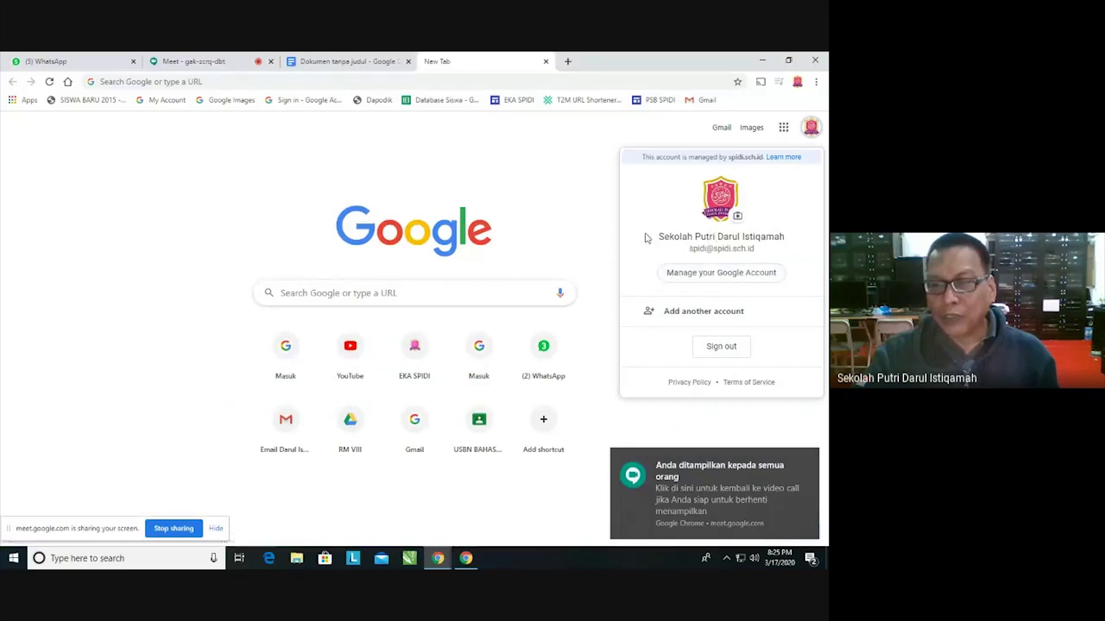
{"action": "left_click", "coordinate": [611, 222]}
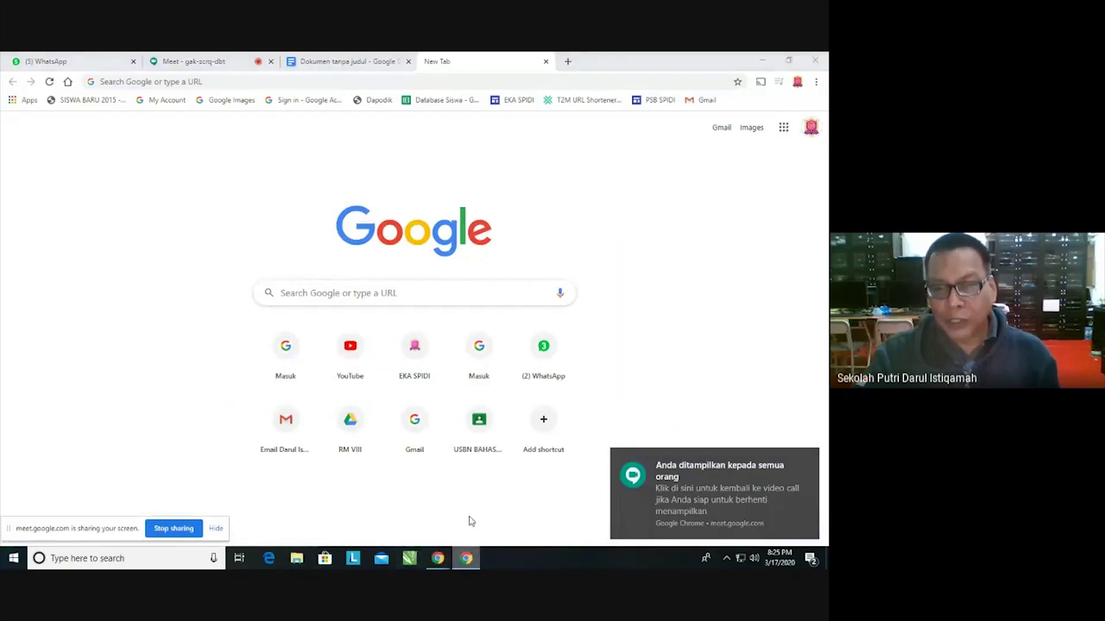
- Switch to the incognito window, dismiss the terms-of-service notice and open the Google sign-in page
{"action": "mouse_move", "coordinate": [466, 558]}
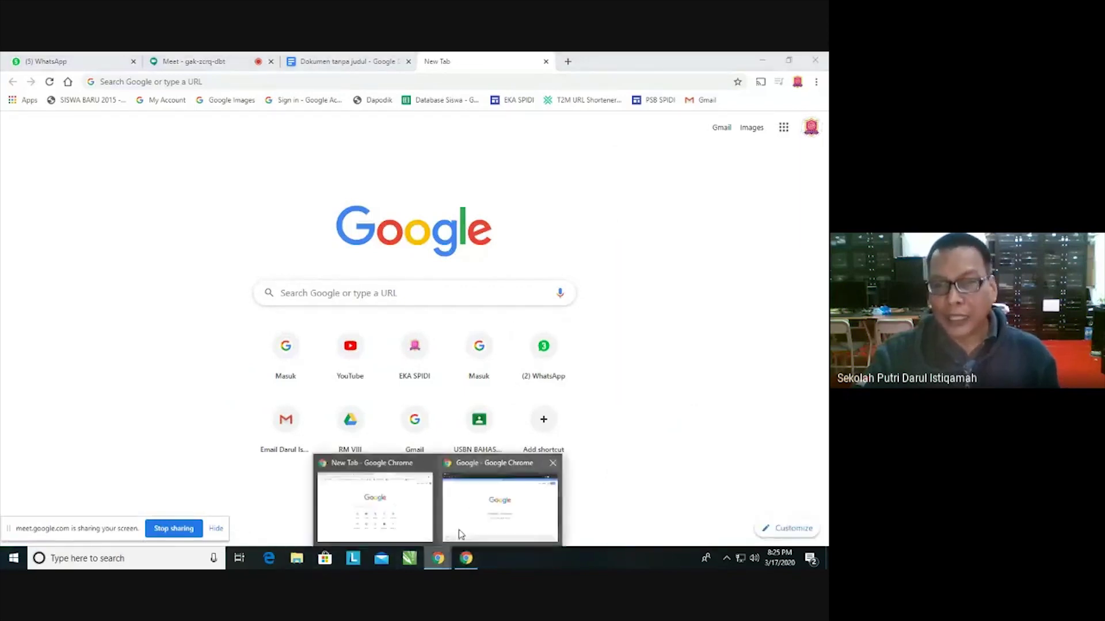
{"action": "left_click", "coordinate": [511, 522]}
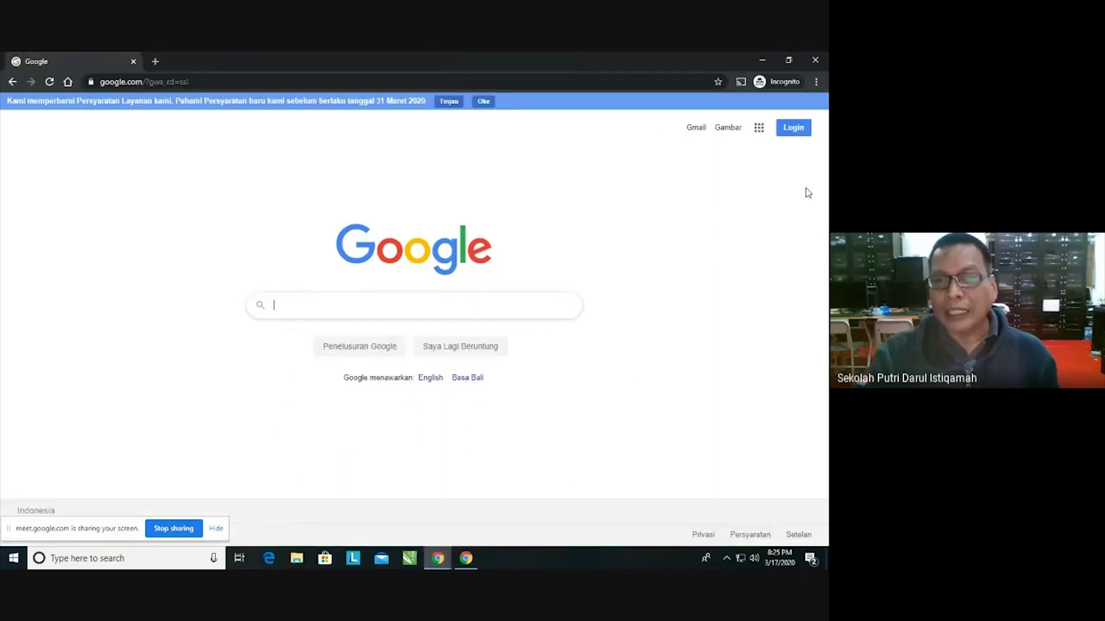
{"action": "left_click", "coordinate": [483, 101]}
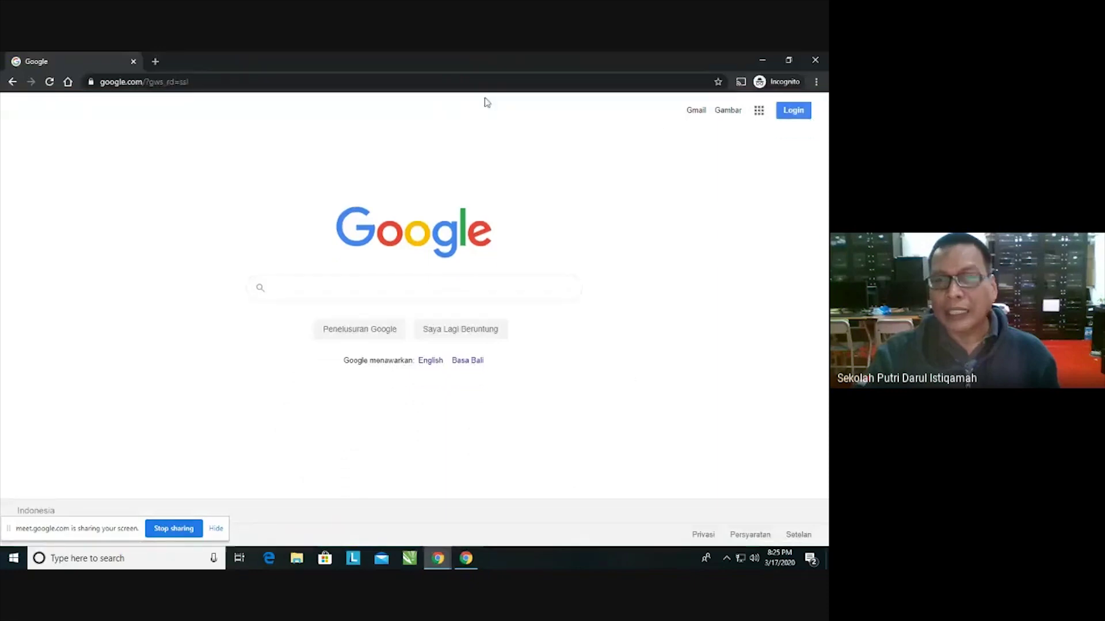
{"action": "left_click", "coordinate": [794, 112]}
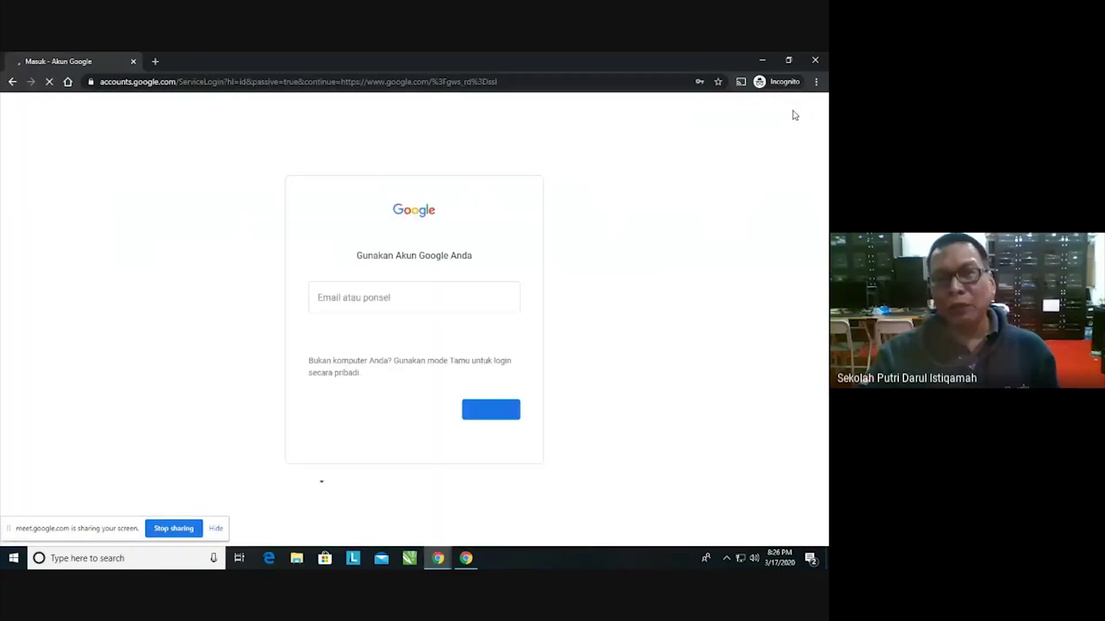
- Fill in the saved student account's e-mail on the Google sign-in page, continue, and enter the account password
{"action": "left_click", "coordinate": [391, 300]}
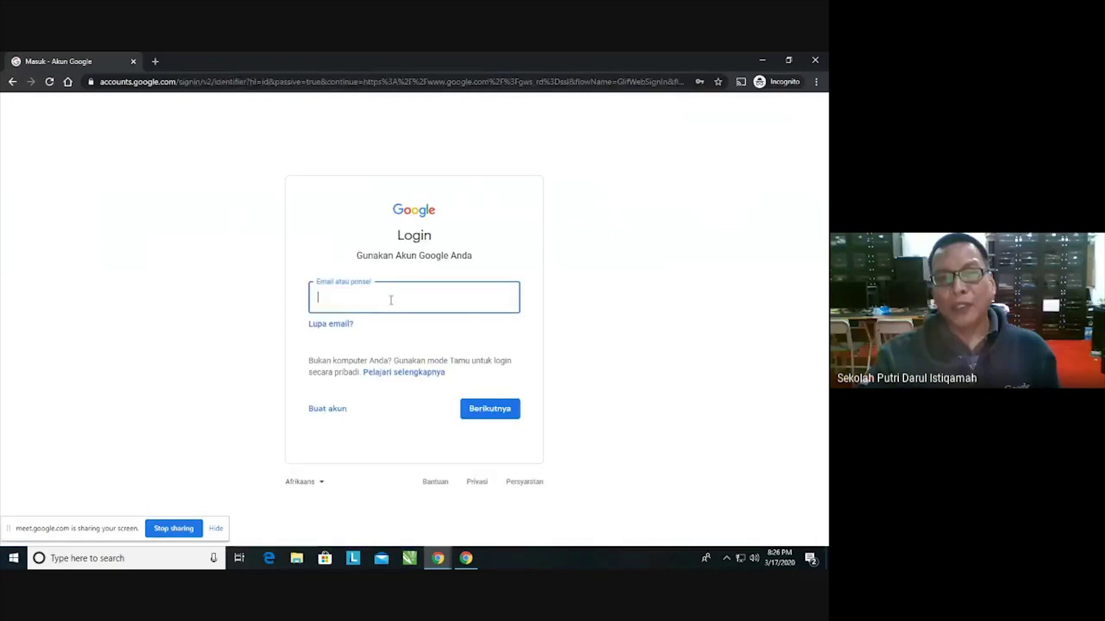
{"action": "left_click", "coordinate": [394, 300]}
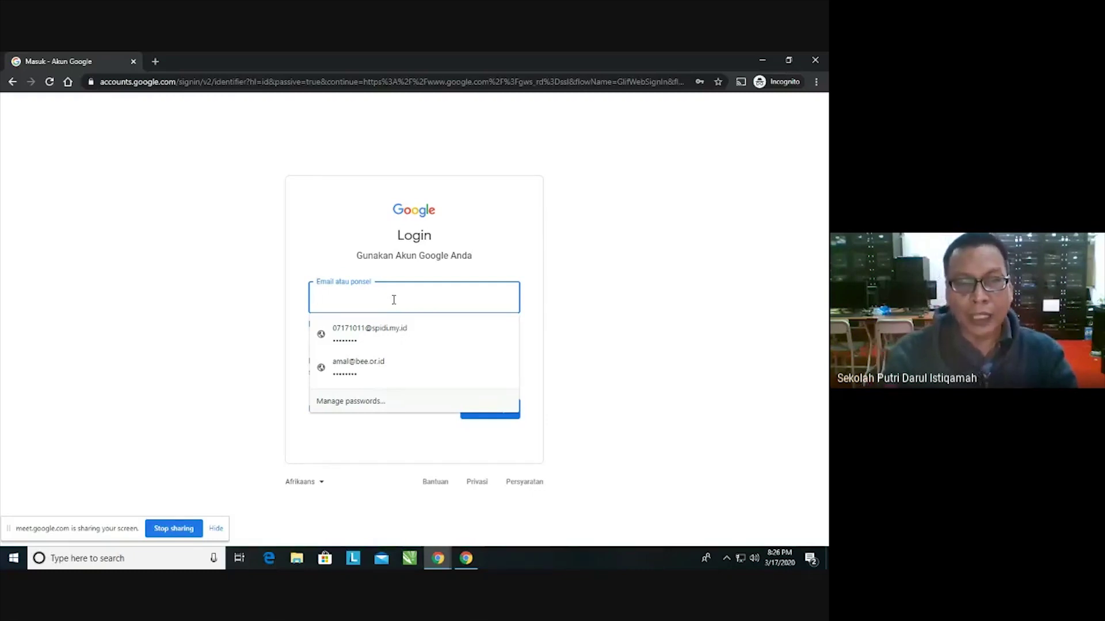
{"action": "left_click", "coordinate": [419, 338]}
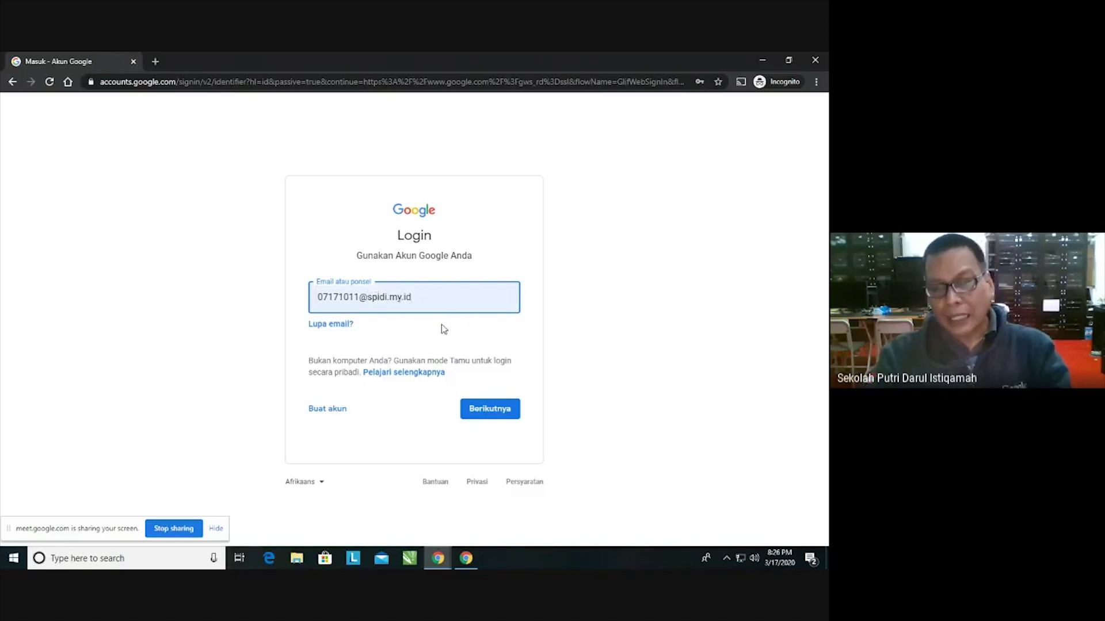
{"action": "left_click", "coordinate": [502, 414]}
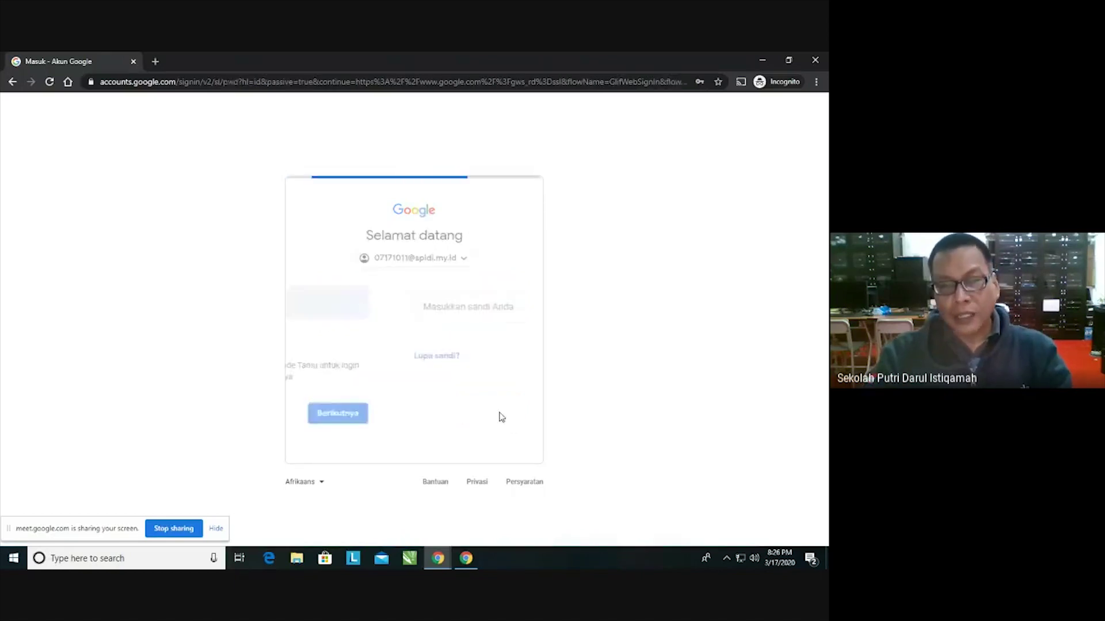
{"action": "key", "text": "ctrl+v"}
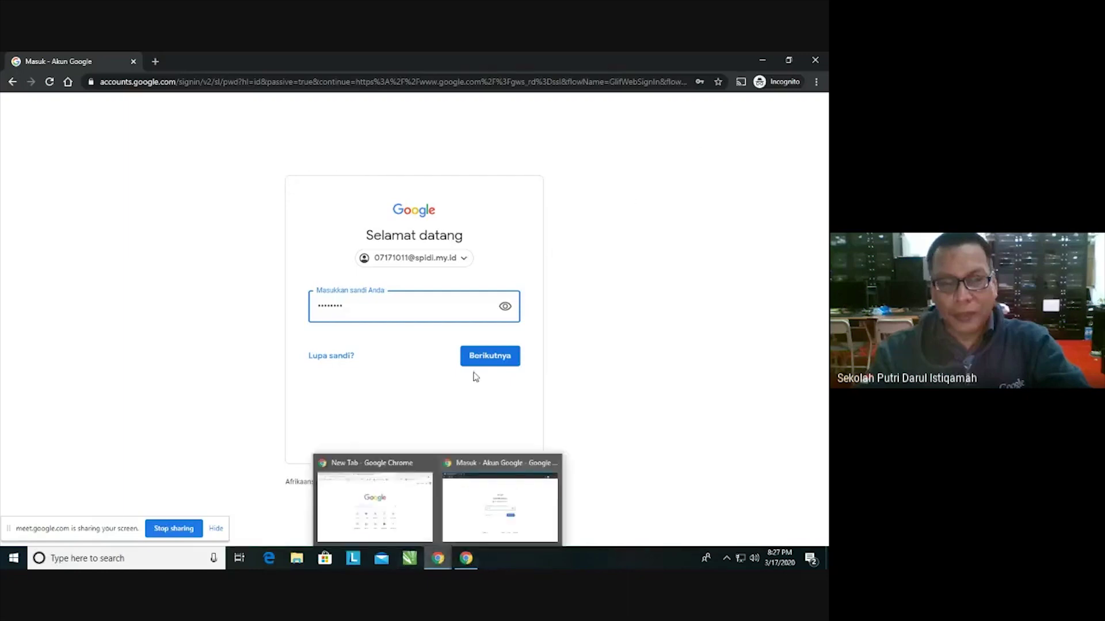
- Return to the regular browser window and load ruangmaya.spidi.sch.id in the new tab
{"action": "left_click", "coordinate": [438, 558]}
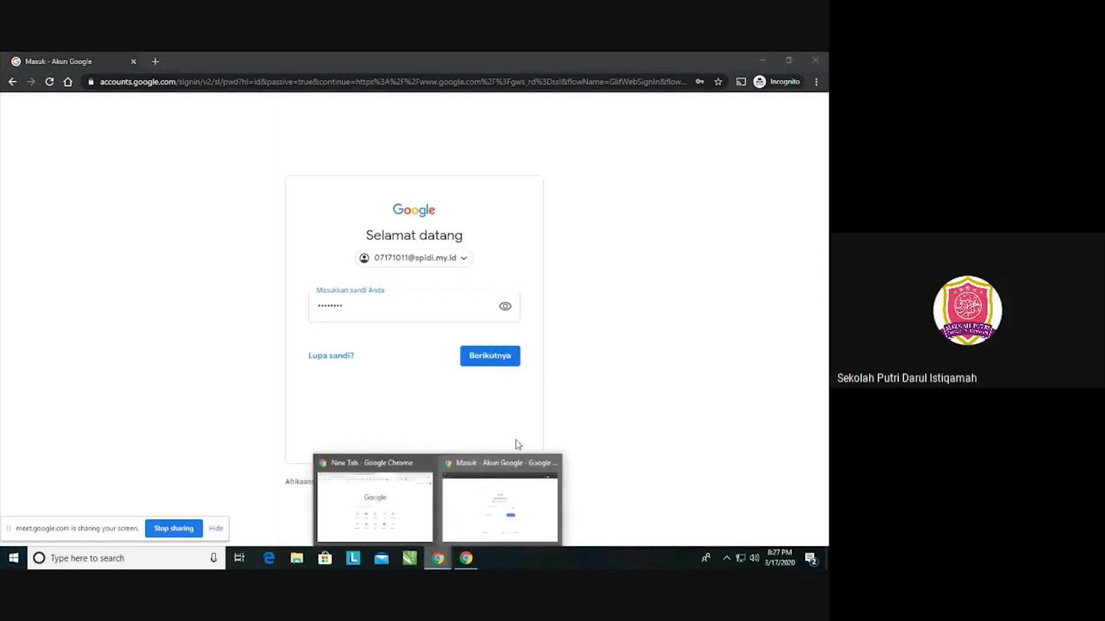
{"action": "left_click", "coordinate": [418, 527]}
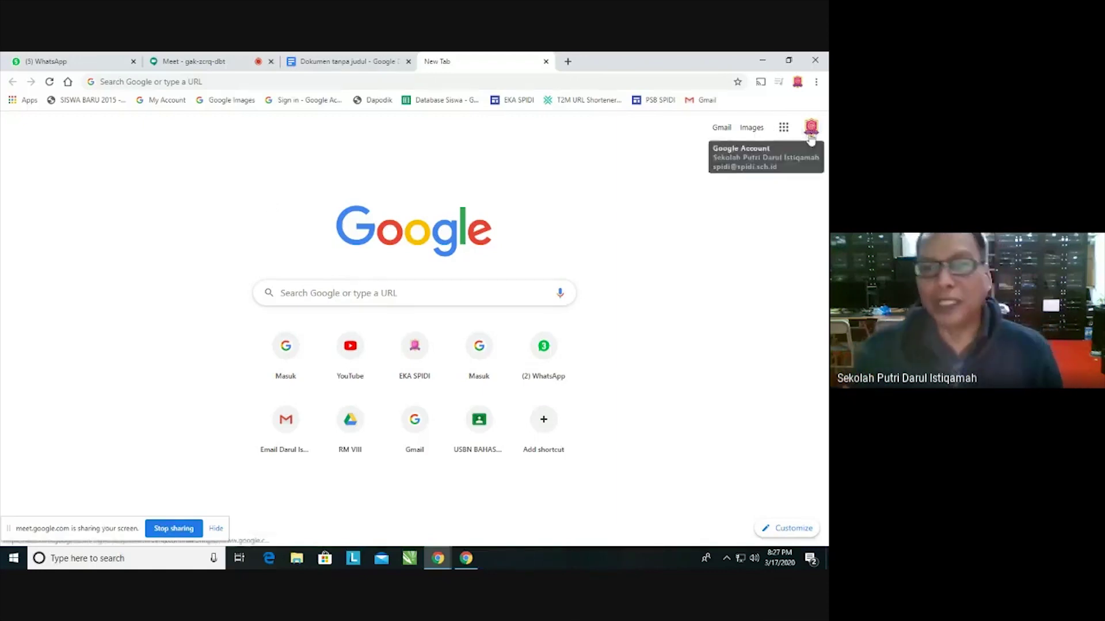
{"action": "left_click", "coordinate": [173, 81]}
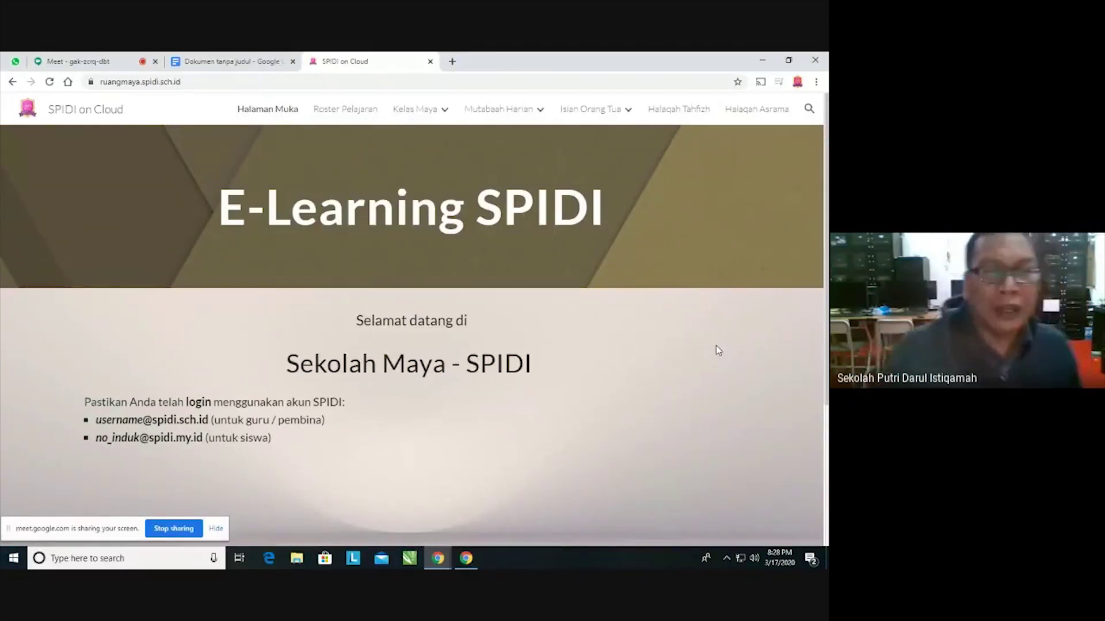
- Examine the E-Learning SPIDI home page, including its login instructions and the technical support hotline section
{"action": "scroll", "coordinate": [661, 362], "scroll_direction": "down", "scroll_amount": 4}
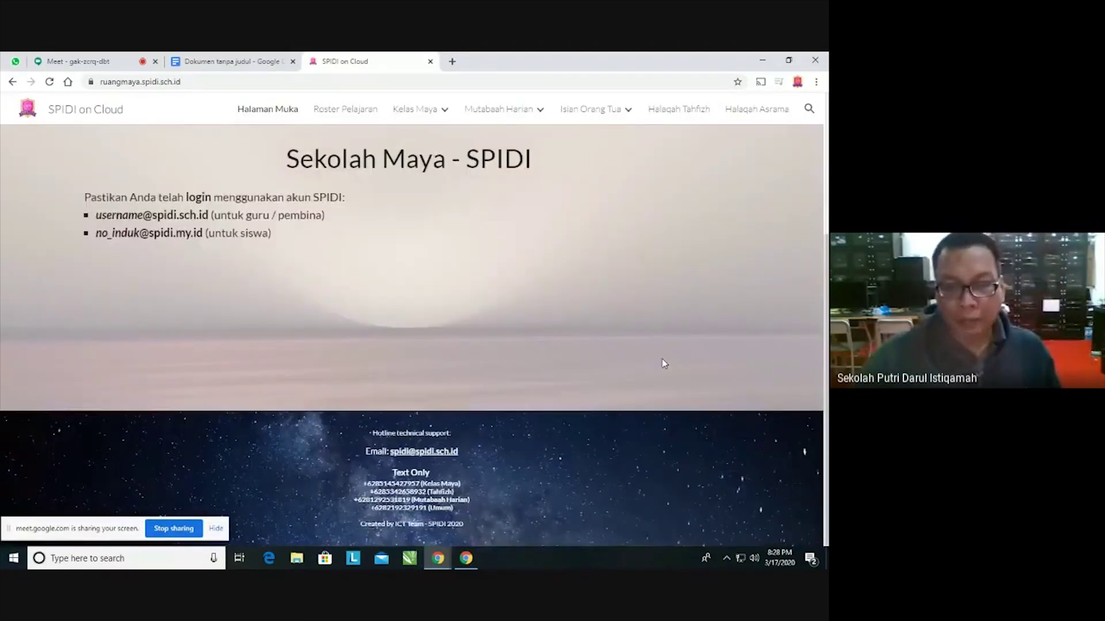
{"action": "scroll", "coordinate": [663, 363], "scroll_direction": "up", "scroll_amount": 4}
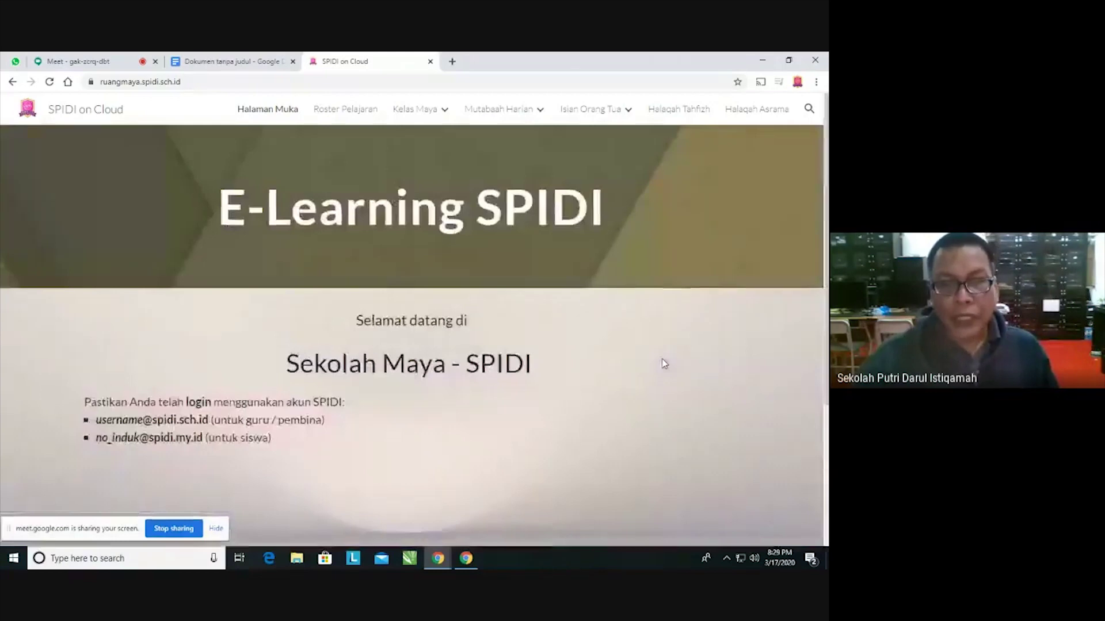
{"action": "scroll", "coordinate": [663, 364], "scroll_direction": "down", "scroll_amount": 3}
{"action": "scroll", "coordinate": [661, 364], "scroll_direction": "up", "scroll_amount": 1}
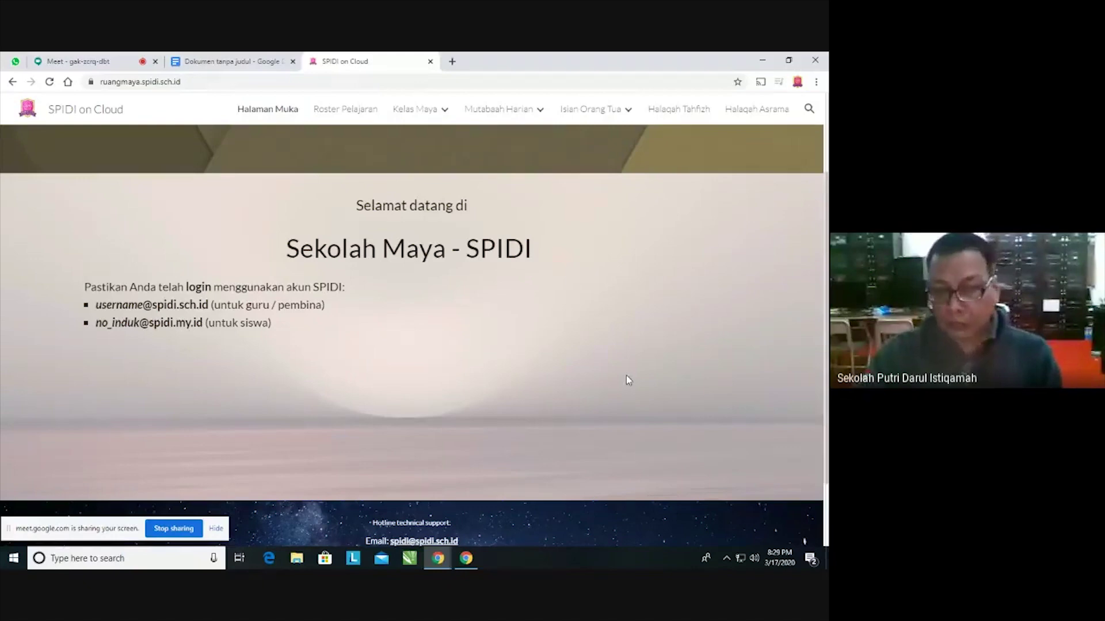
{"action": "scroll", "coordinate": [627, 379], "scroll_direction": "down", "scroll_amount": 2}
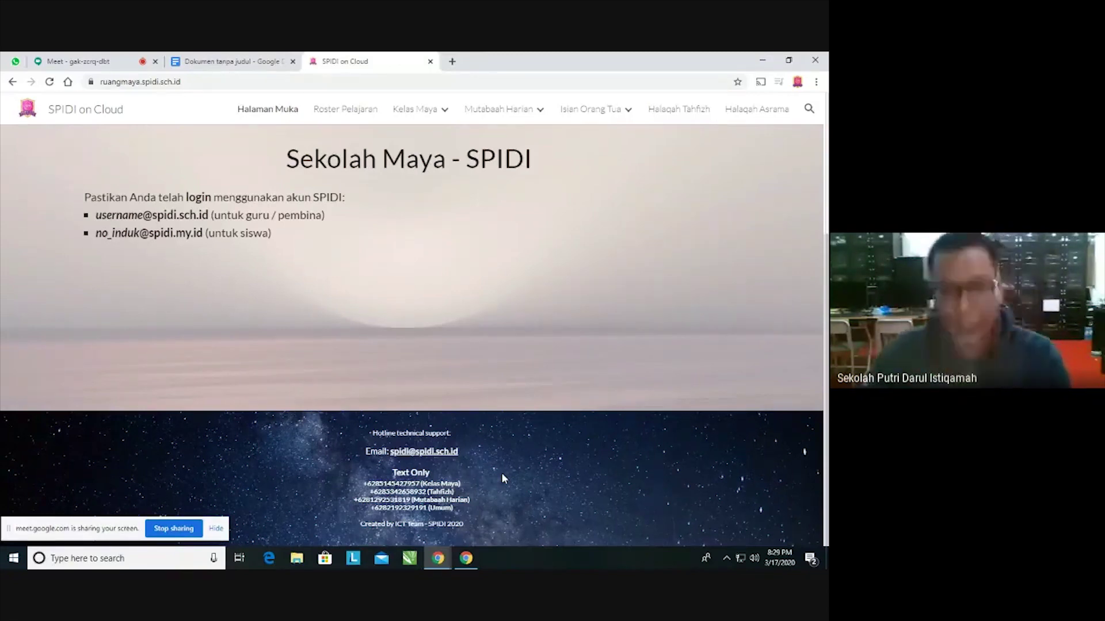
{"action": "scroll", "coordinate": [467, 424], "scroll_direction": "up", "scroll_amount": 4}
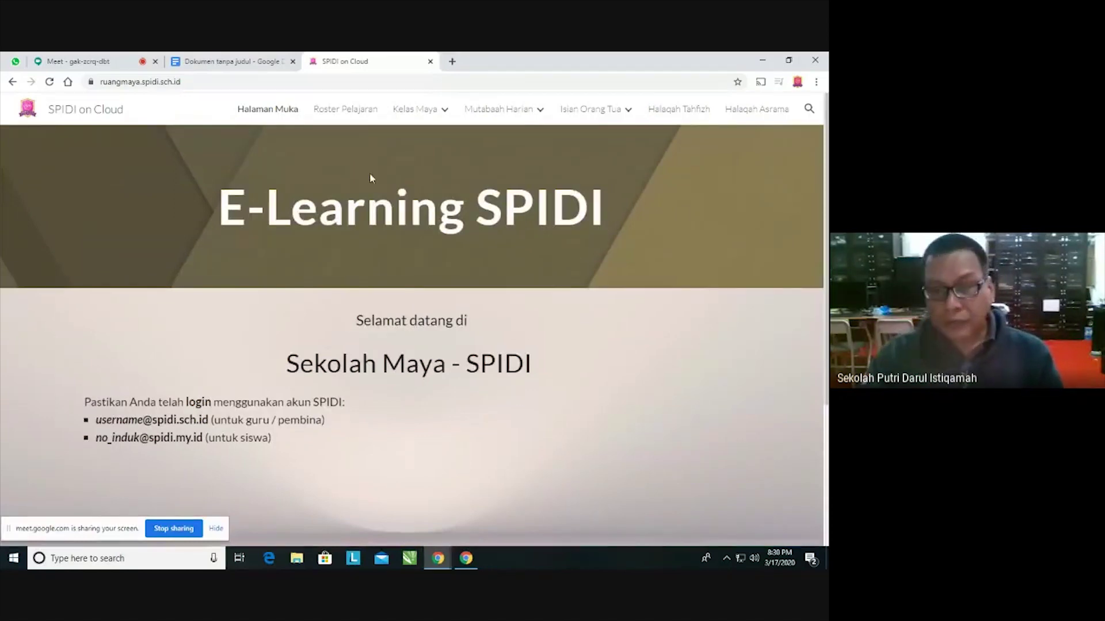
- Open the Roster Pelajaran page and look through the SMP lesson schedule
{"action": "left_click", "coordinate": [349, 113]}
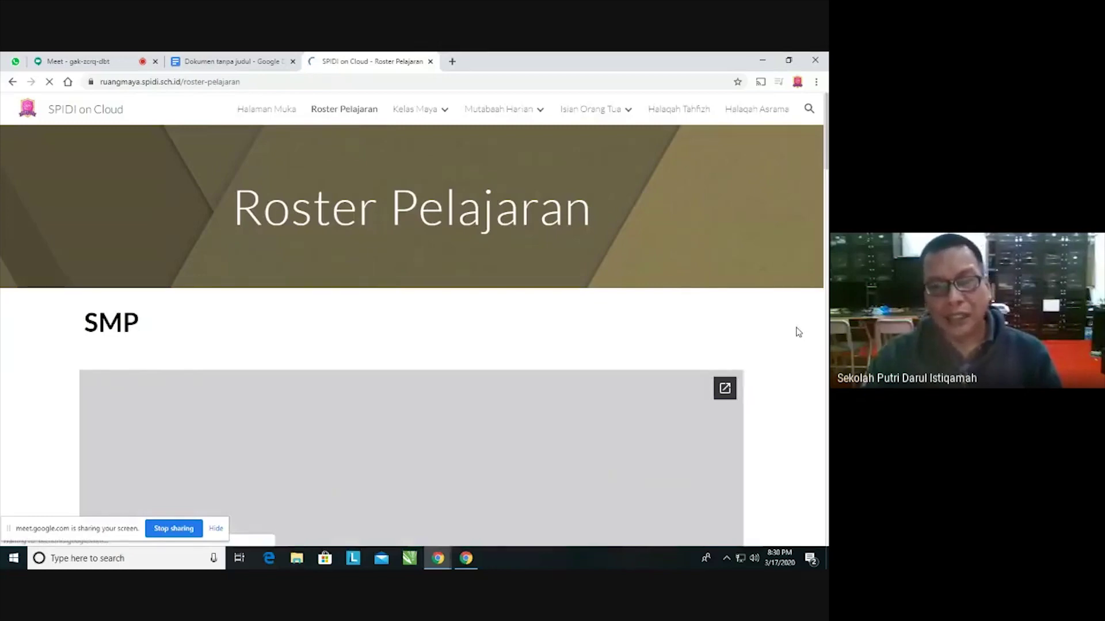
{"action": "scroll", "coordinate": [798, 332], "scroll_direction": "down", "scroll_amount": 8}
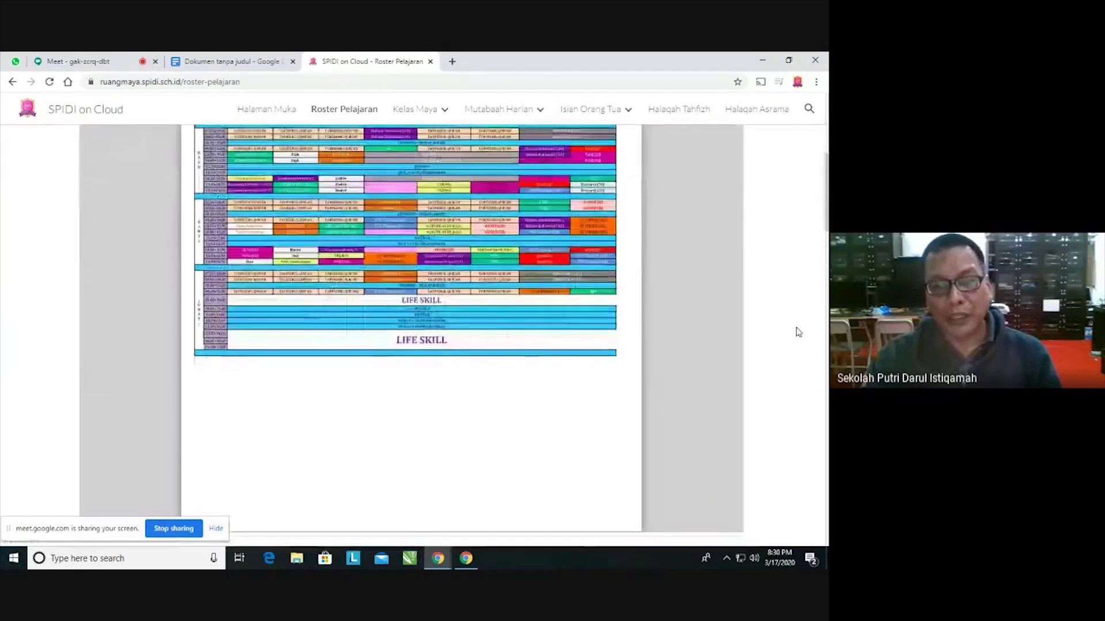
- Leave the lesson schedule and open the Mutabaah Harian page of the site
{"action": "scroll", "coordinate": [798, 332], "scroll_direction": "up", "scroll_amount": 5}
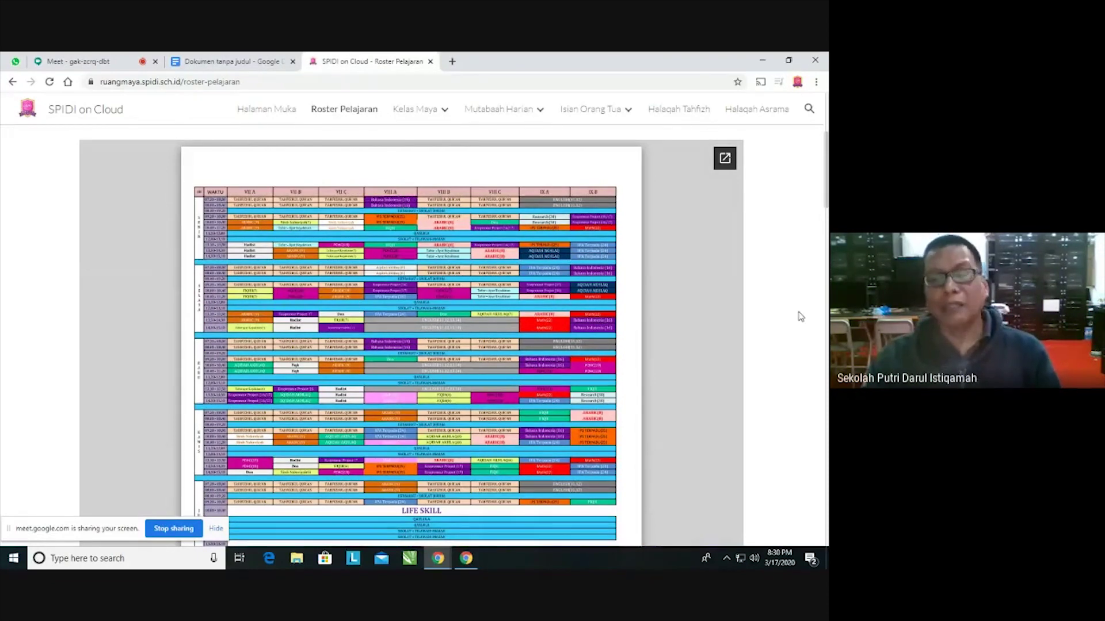
{"action": "scroll", "coordinate": [800, 316], "scroll_direction": "up", "scroll_amount": 4}
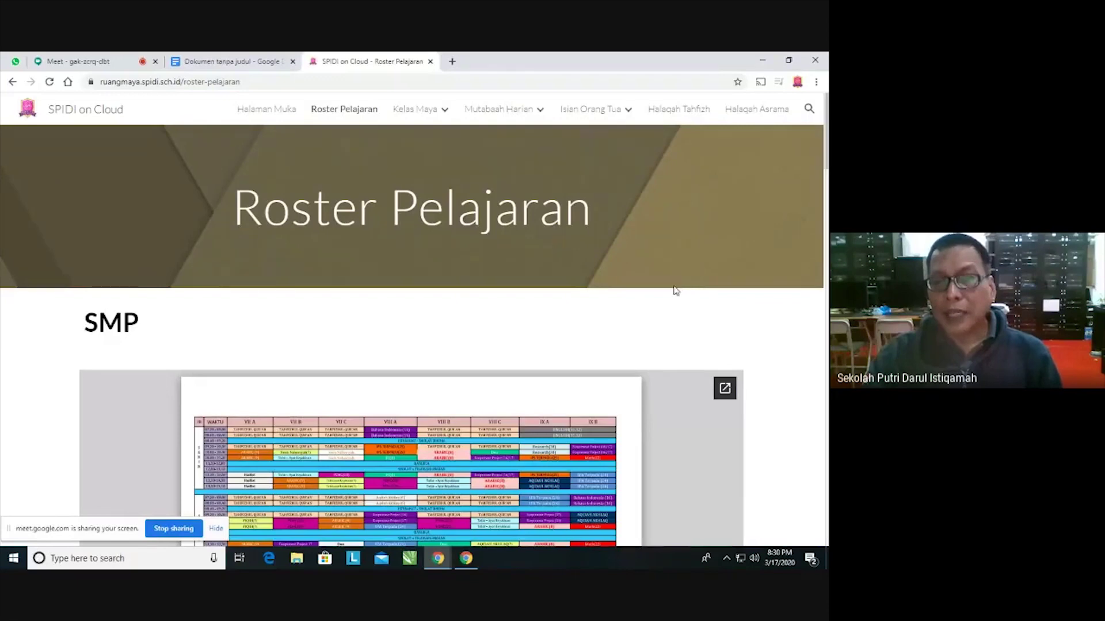
{"action": "mouse_move", "coordinate": [491, 109]}
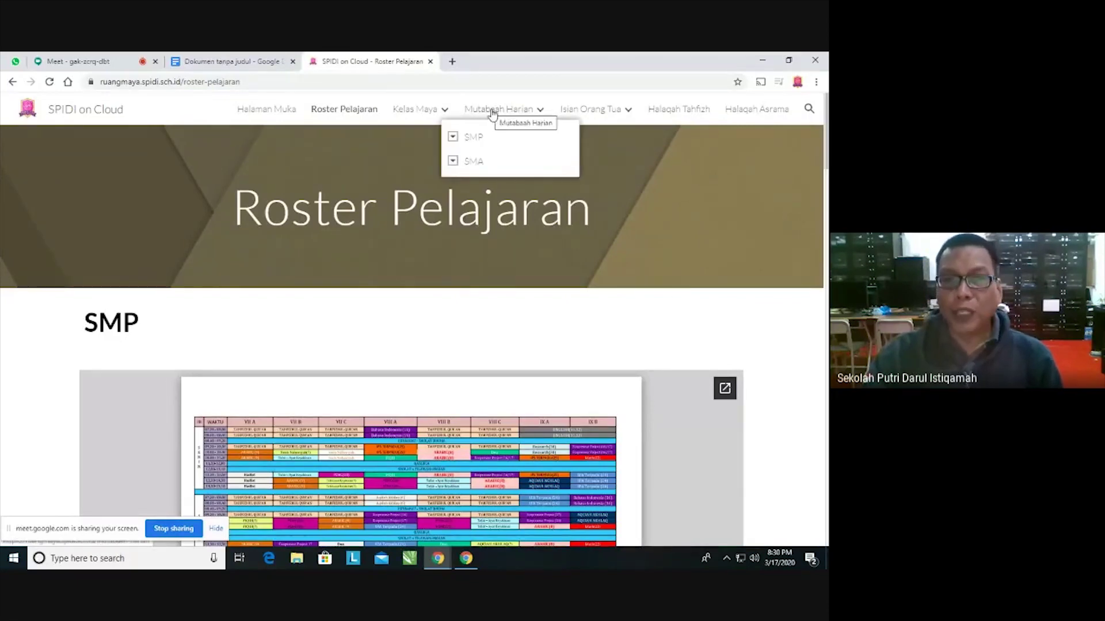
{"action": "left_click", "coordinate": [487, 110]}
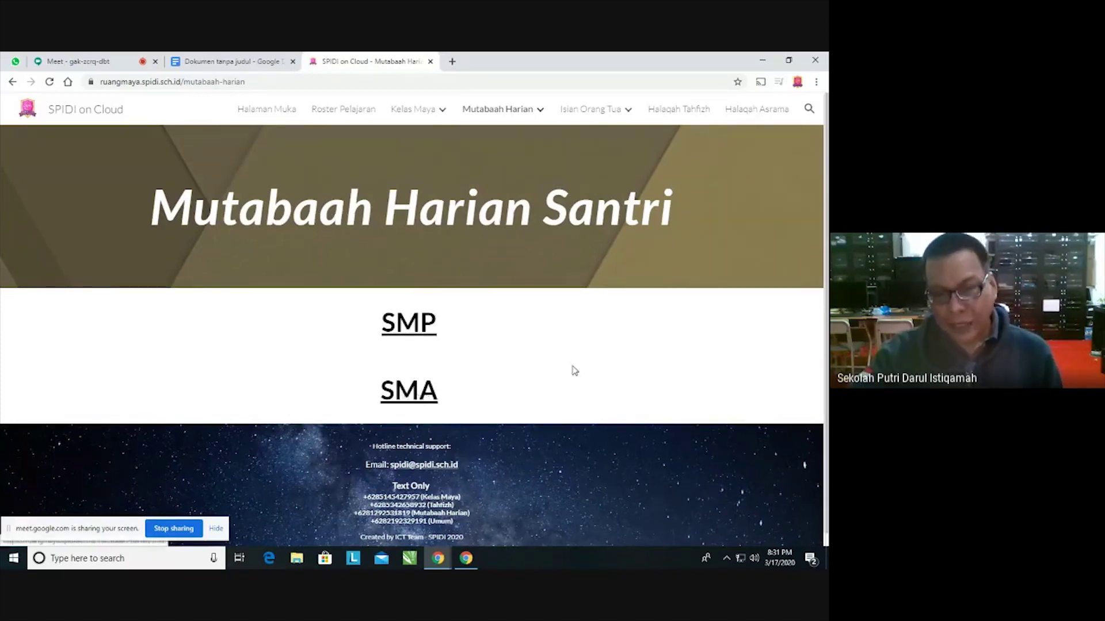
- Open the SMA class list and bring up the Mutabaah Harian form for class X-A
{"action": "left_click", "coordinate": [407, 394]}
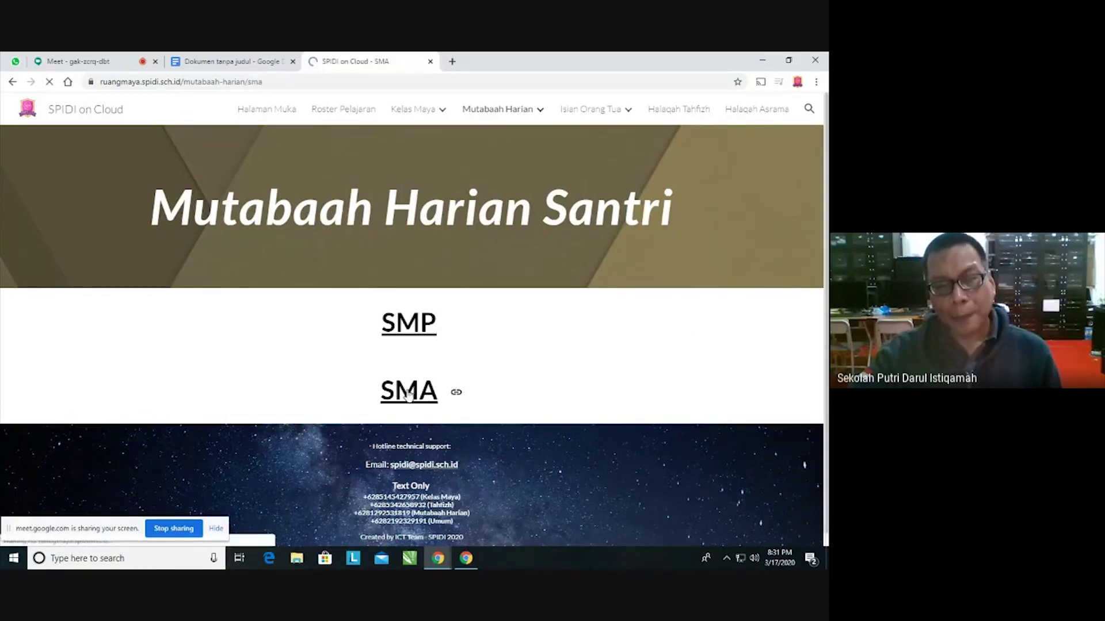
{"action": "scroll", "coordinate": [596, 366], "scroll_direction": "down", "scroll_amount": 1}
{"action": "scroll", "coordinate": [606, 363], "scroll_direction": "down", "scroll_amount": 2}
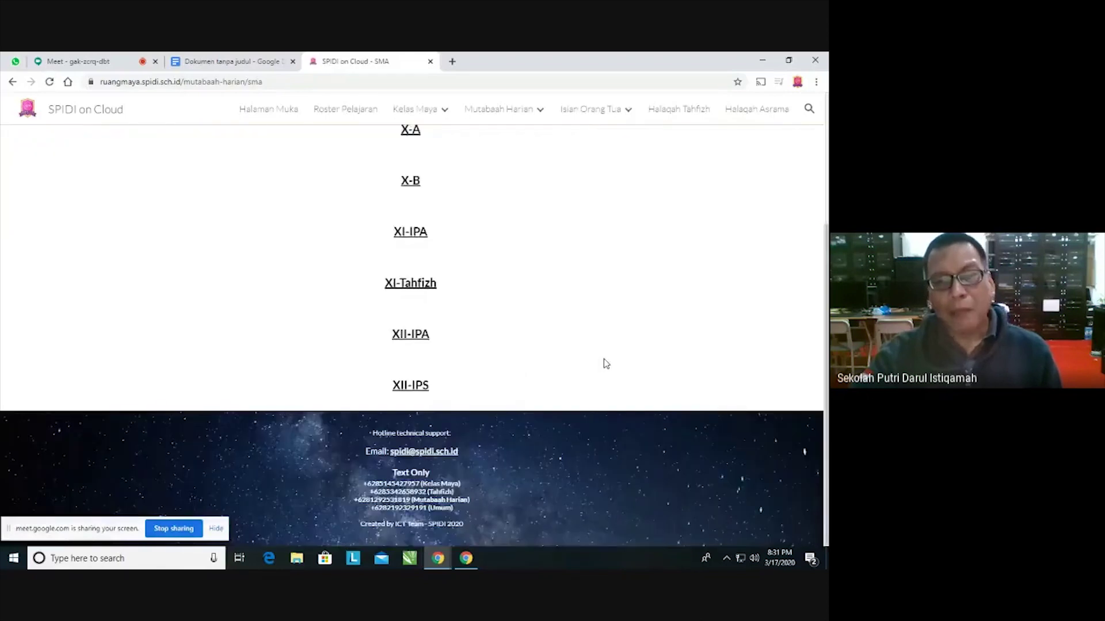
{"action": "scroll", "coordinate": [606, 364], "scroll_direction": "up", "scroll_amount": 3}
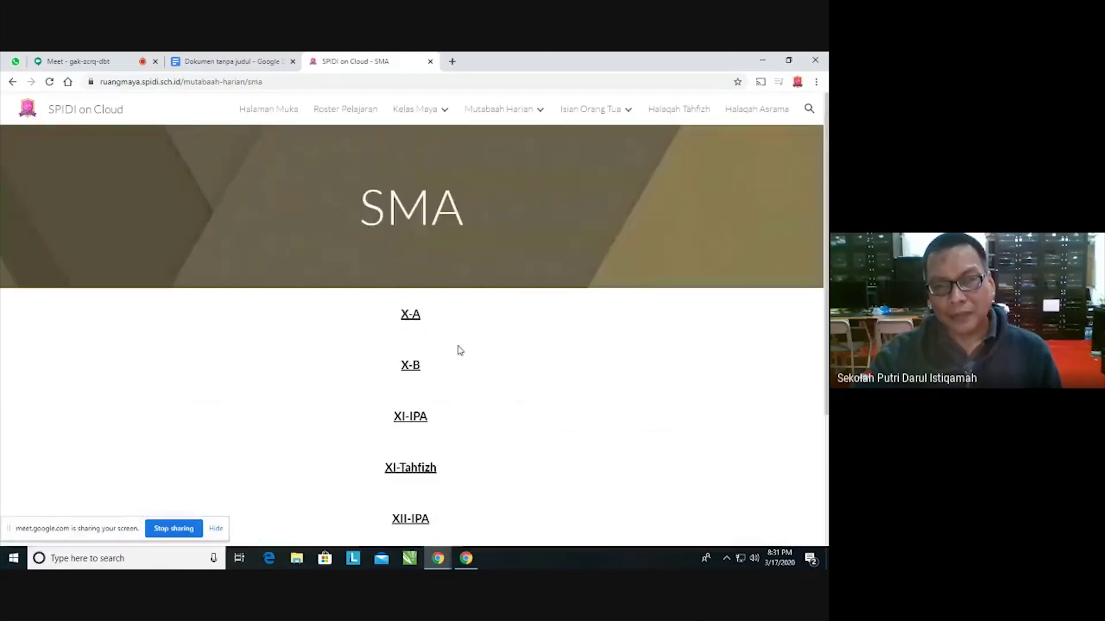
{"action": "left_click", "coordinate": [410, 316]}
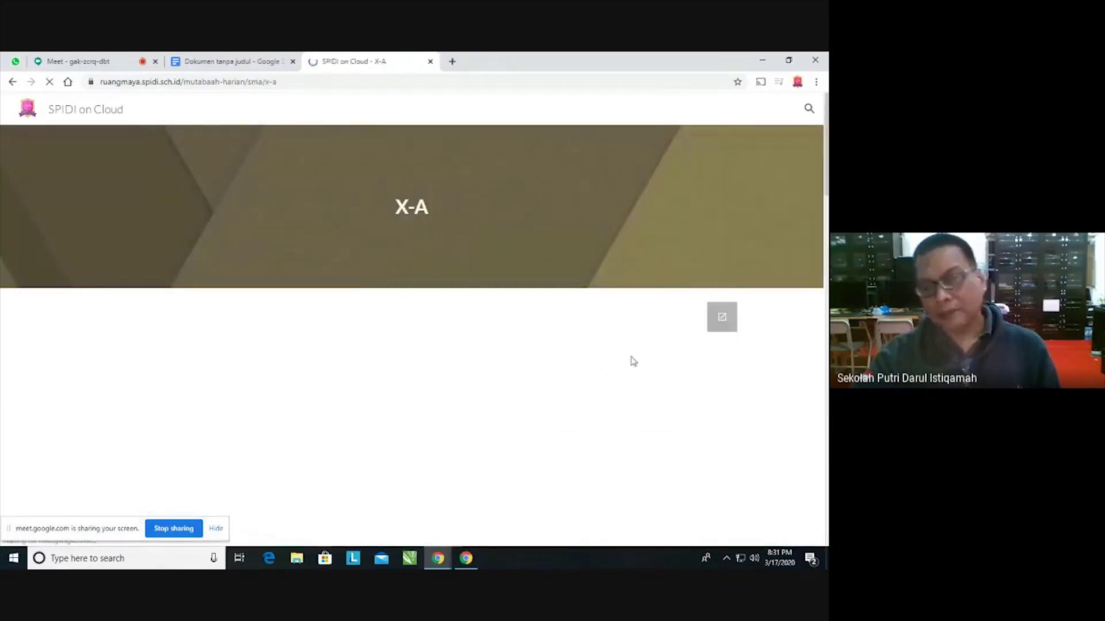
{"action": "scroll", "coordinate": [754, 354], "scroll_direction": "down", "scroll_amount": 4}
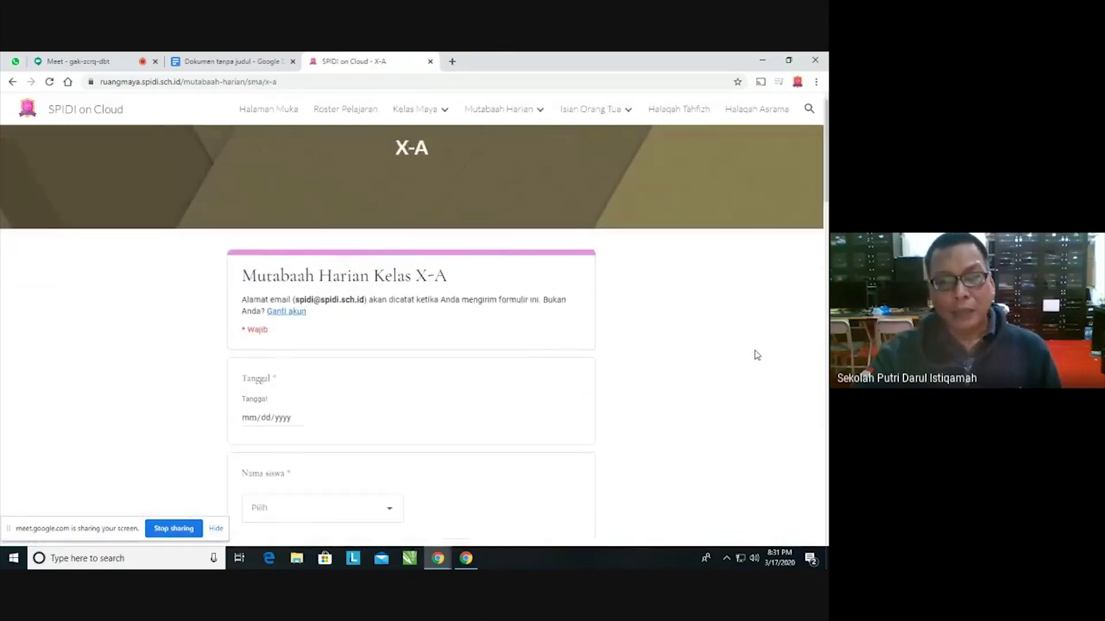
{"action": "scroll", "coordinate": [756, 354], "scroll_direction": "up", "scroll_amount": 1}
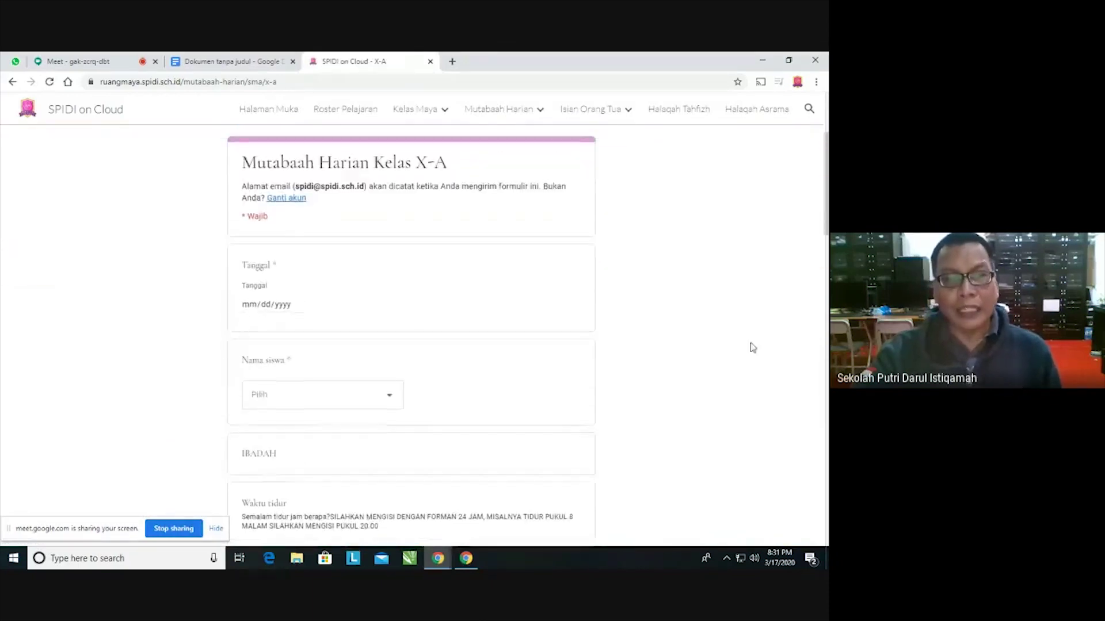
- Set the Tanggal field of the class X-A form to 03/17/2020
{"action": "left_click", "coordinate": [299, 305]}
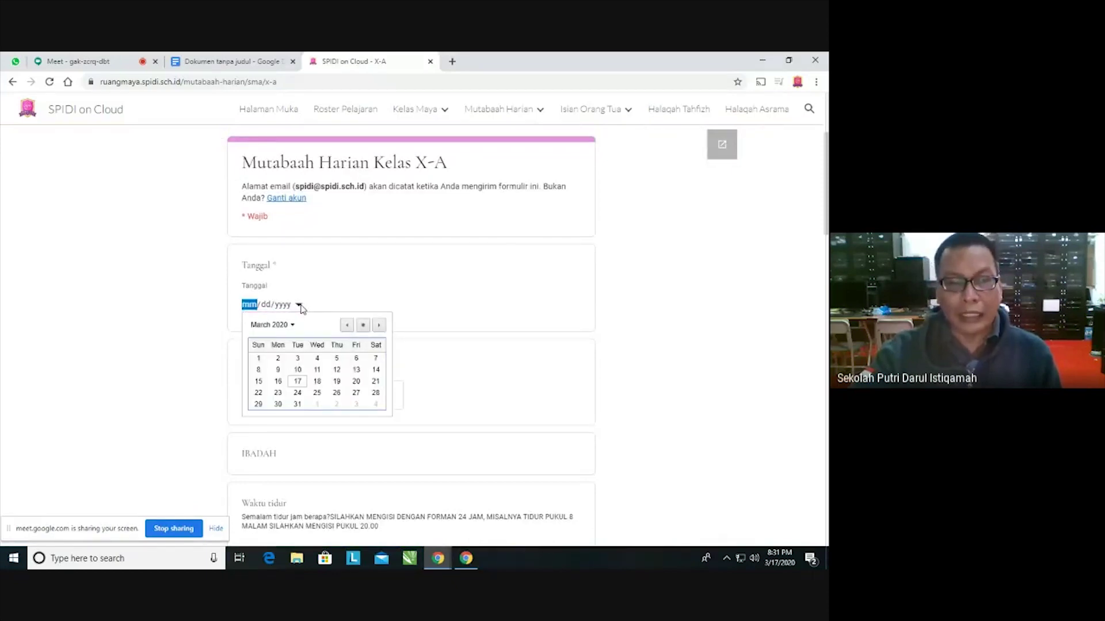
{"action": "left_click", "coordinate": [298, 380]}
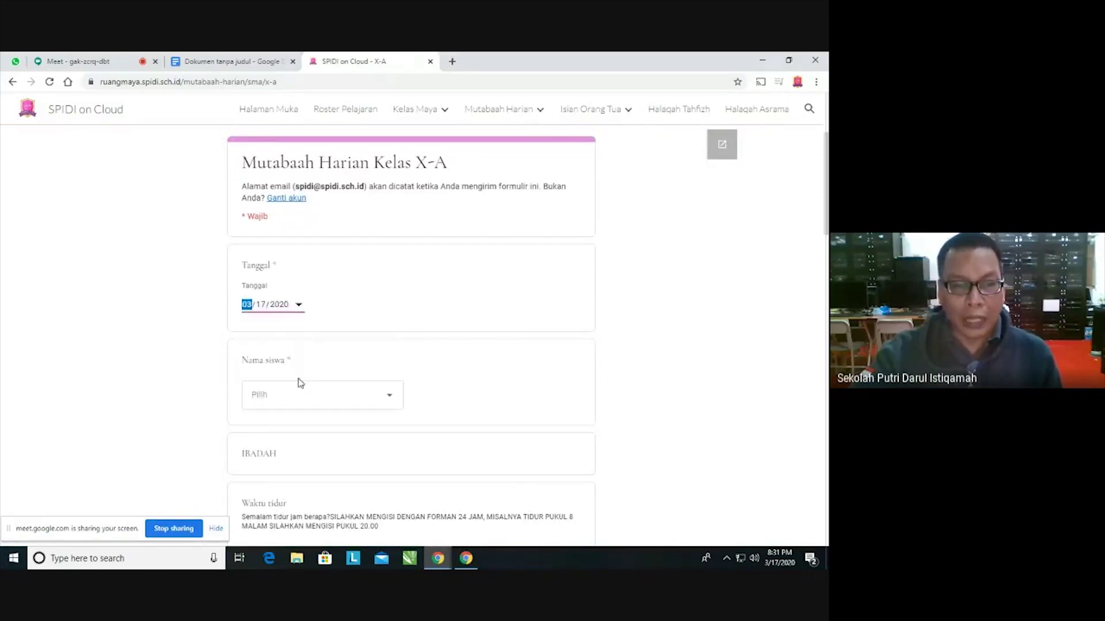
{"action": "scroll", "coordinate": [481, 335], "scroll_direction": "down", "scroll_amount": 1}
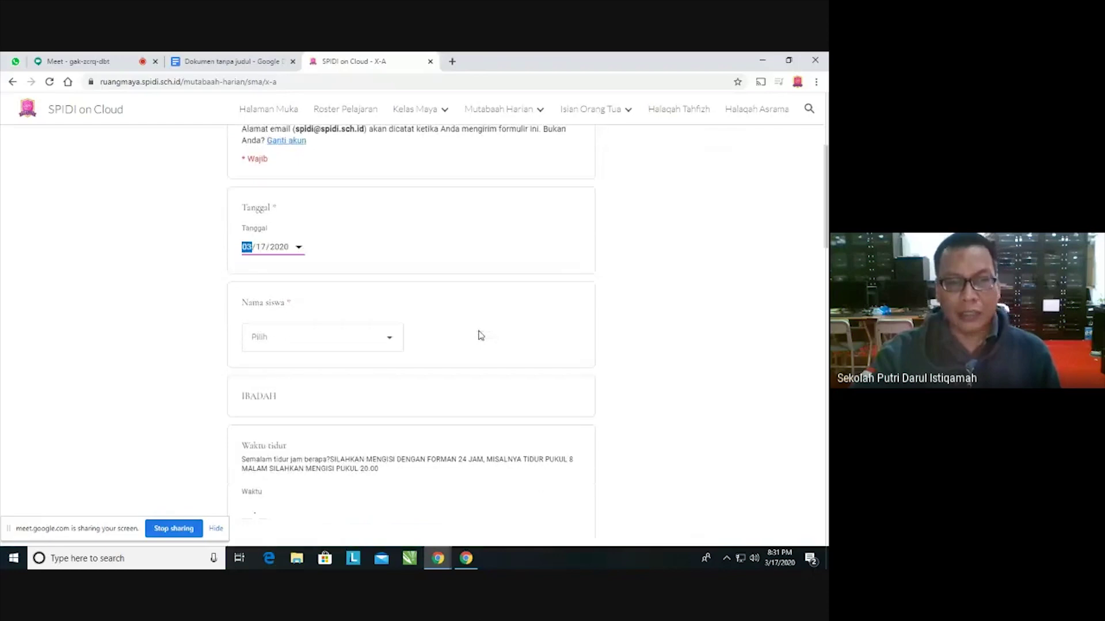
{"action": "scroll", "coordinate": [489, 324], "scroll_direction": "up", "scroll_amount": 1}
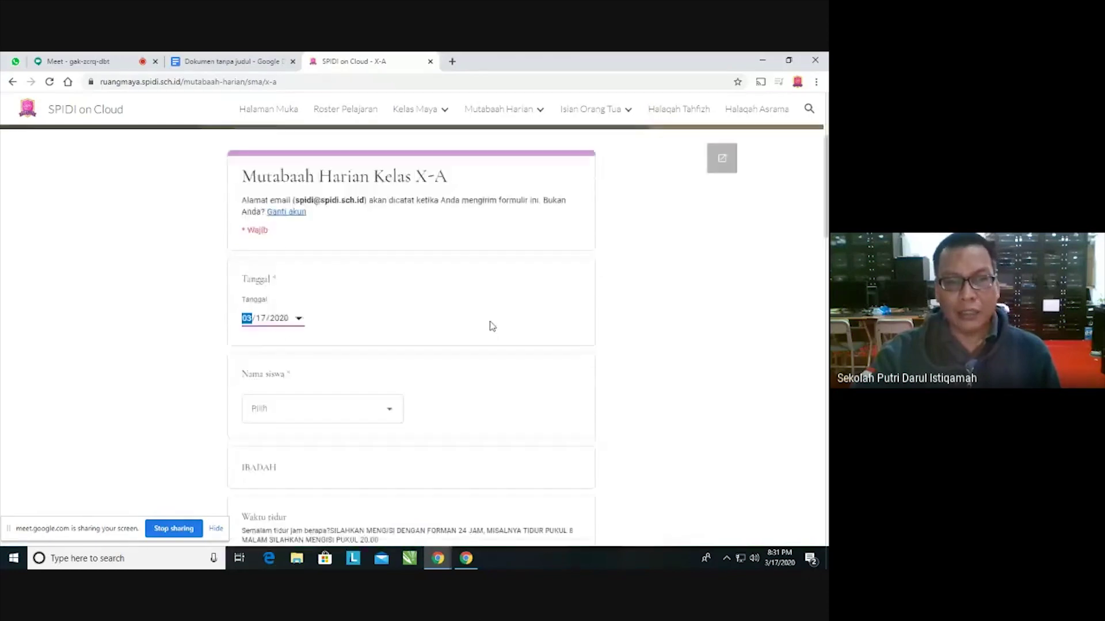
- Look through the Nama siswa list and choose the third student's name
{"action": "scroll", "coordinate": [461, 387], "scroll_direction": "down", "scroll_amount": 3}
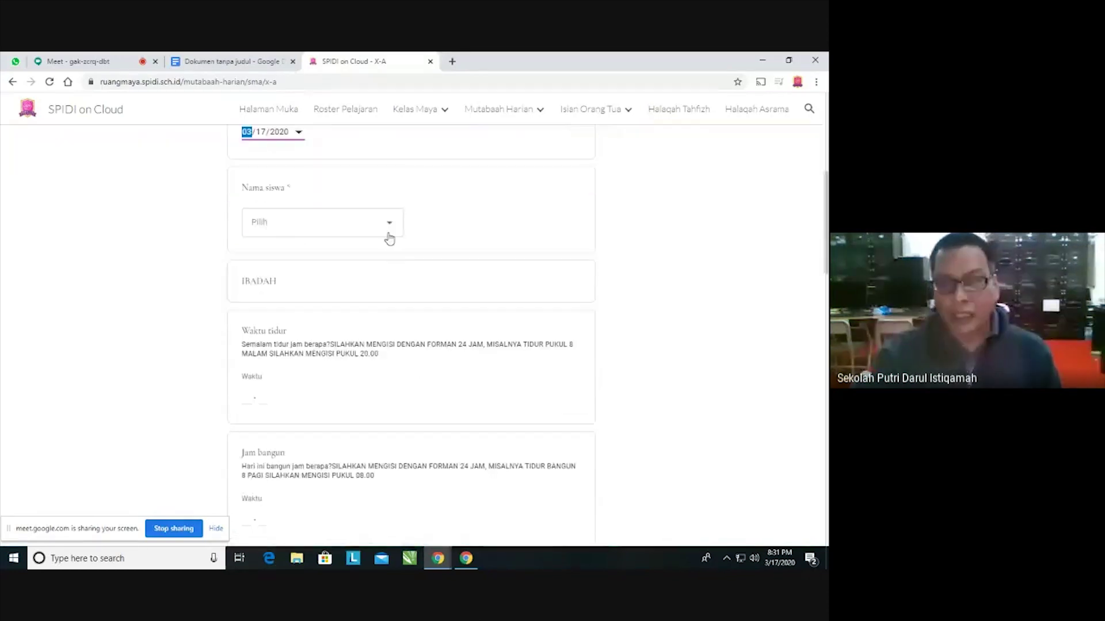
{"action": "left_click", "coordinate": [387, 229]}
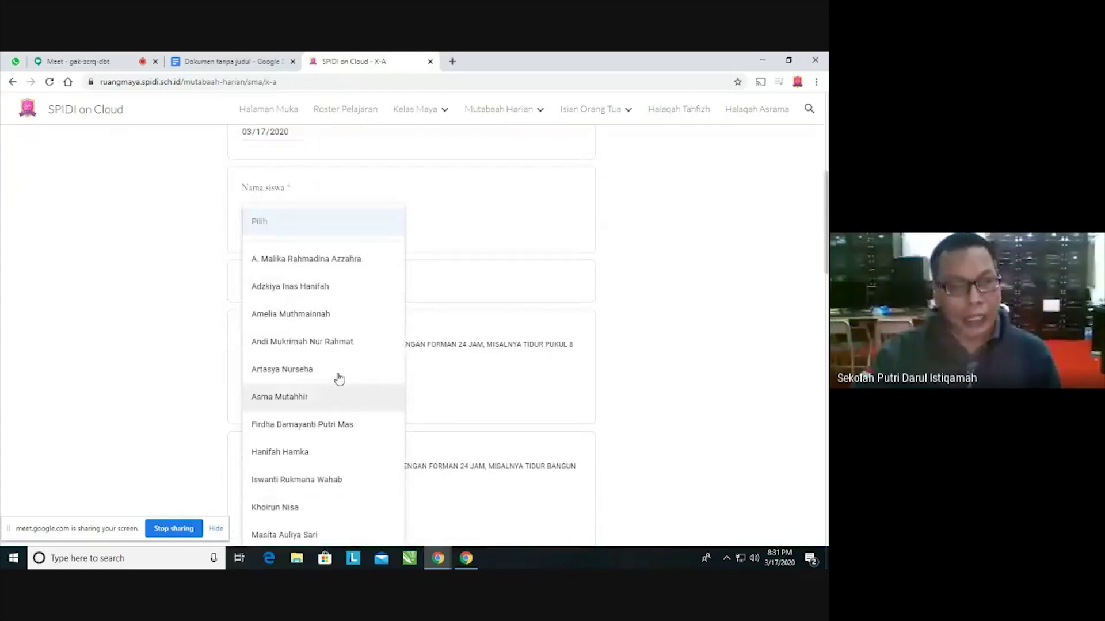
{"action": "scroll", "coordinate": [338, 370], "scroll_direction": "down", "scroll_amount": 4}
{"action": "scroll", "coordinate": [337, 371], "scroll_direction": "up", "scroll_amount": 5}
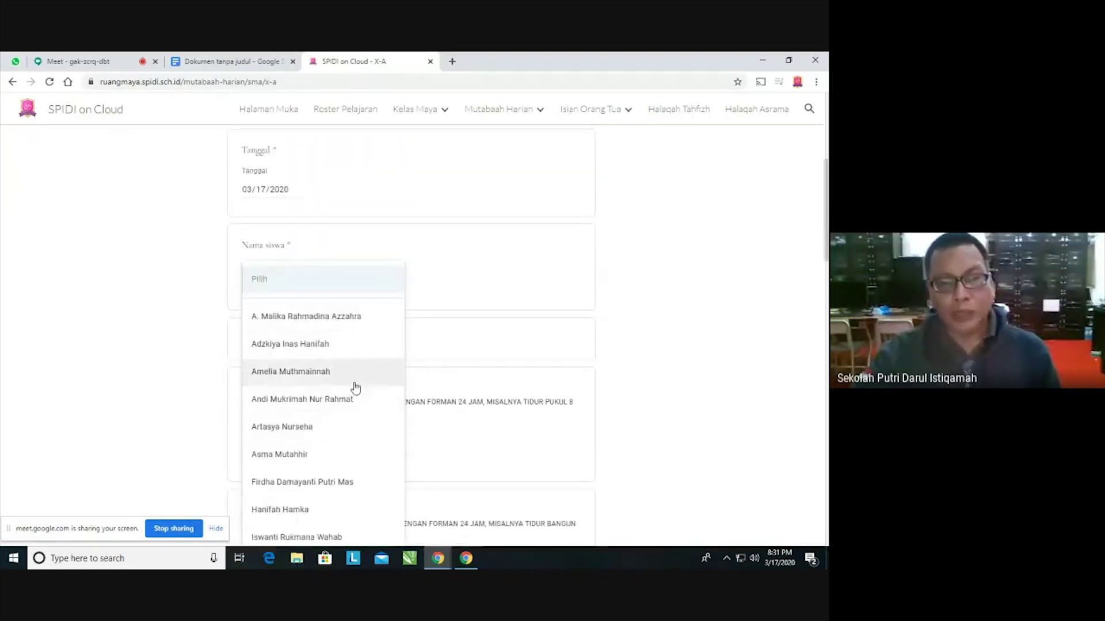
{"action": "left_click", "coordinate": [327, 372]}
- Fill in the Waktu tidur question with 21.00 as the bedtime
{"action": "scroll", "coordinate": [581, 335], "scroll_direction": "down", "scroll_amount": 1}
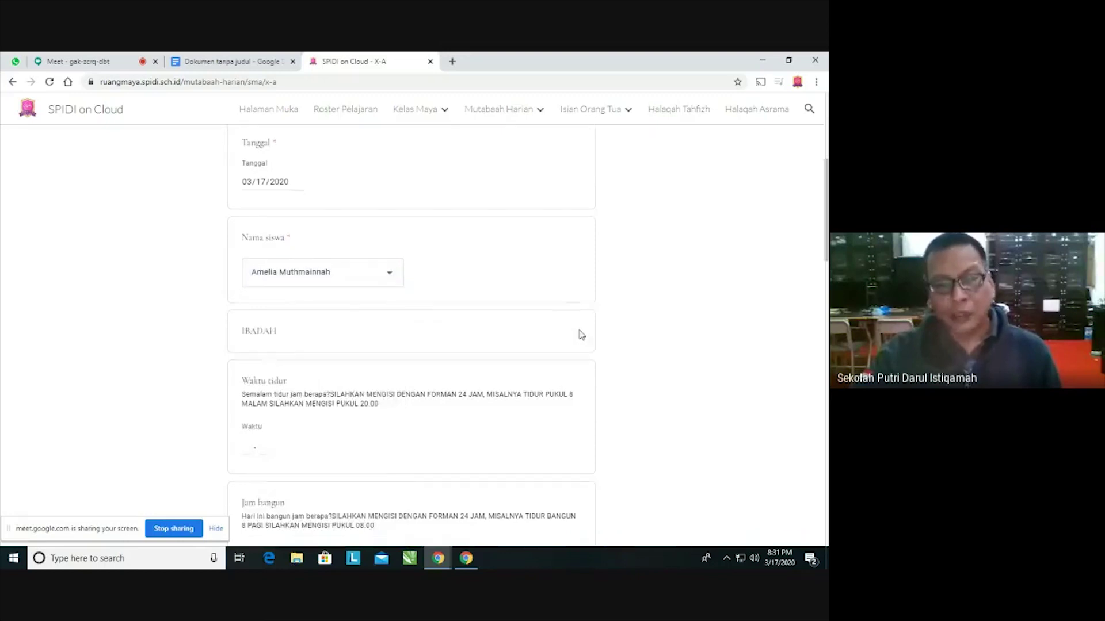
{"action": "scroll", "coordinate": [581, 335], "scroll_direction": "down", "scroll_amount": 3}
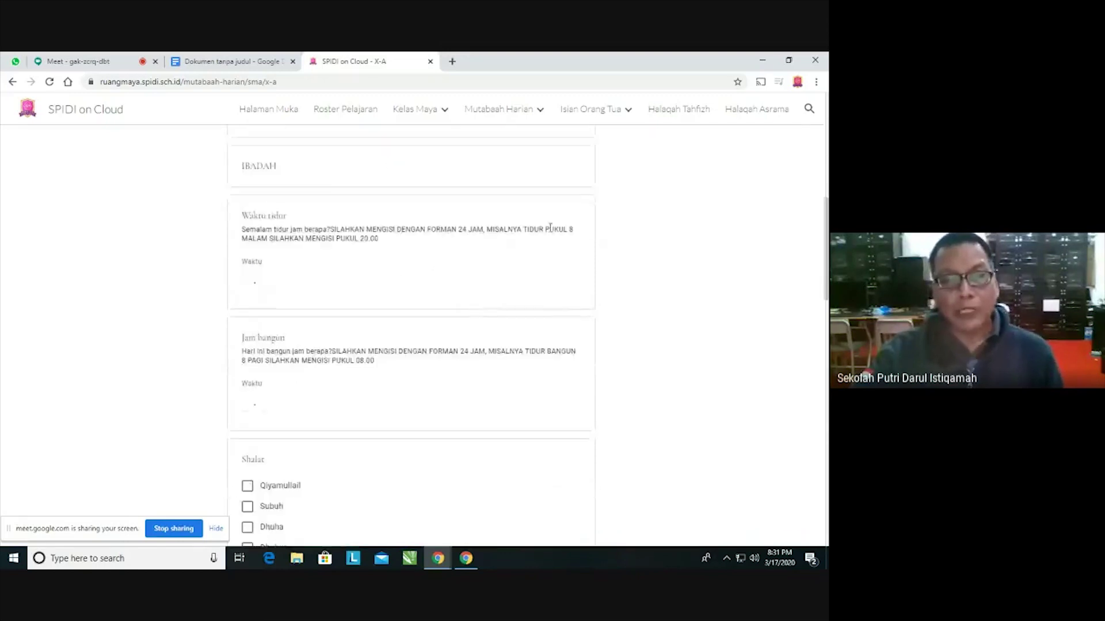
{"action": "key", "text": "ctrl+plus"}
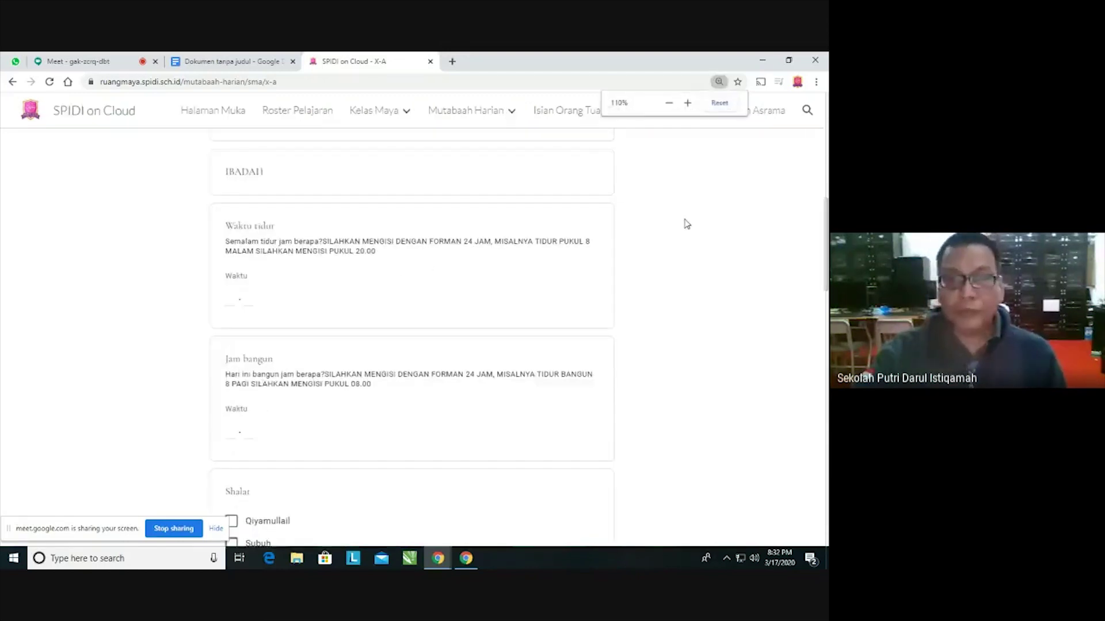
{"action": "scroll", "coordinate": [707, 264], "scroll_direction": "up", "scroll_amount": 1}
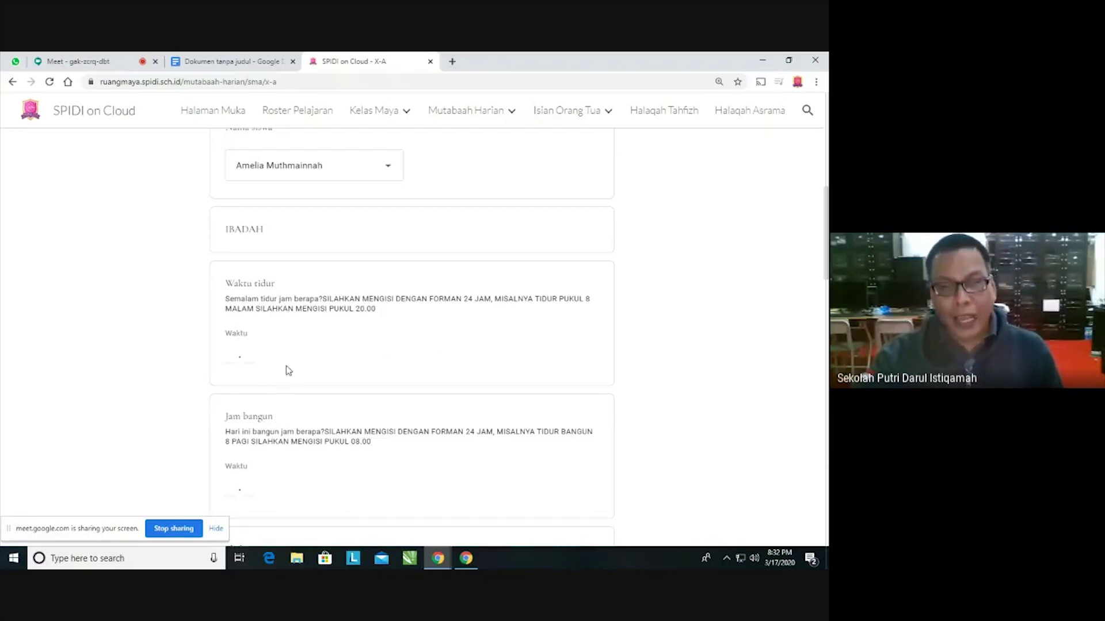
{"action": "left_click", "coordinate": [228, 355]}
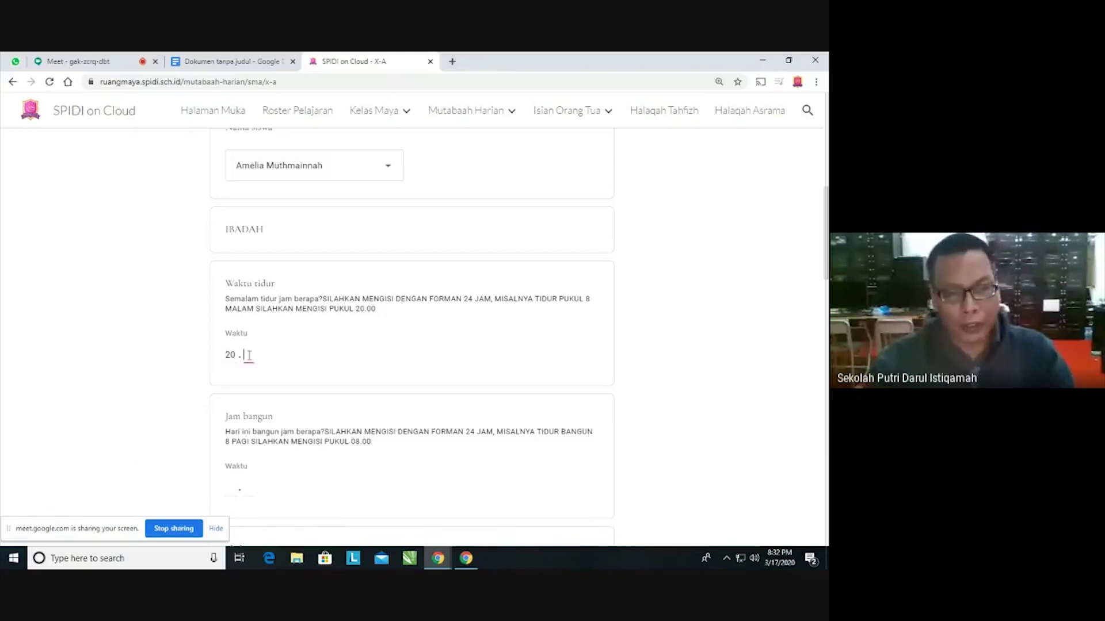
{"action": "type", "text": "00"}
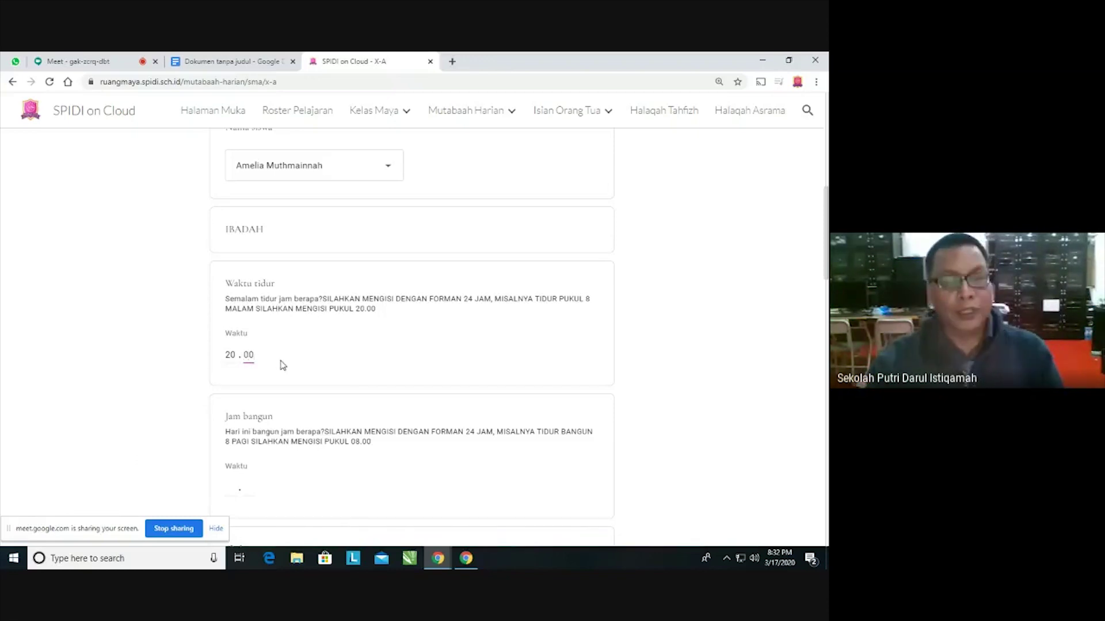
{"action": "left_click", "coordinate": [230, 353]}
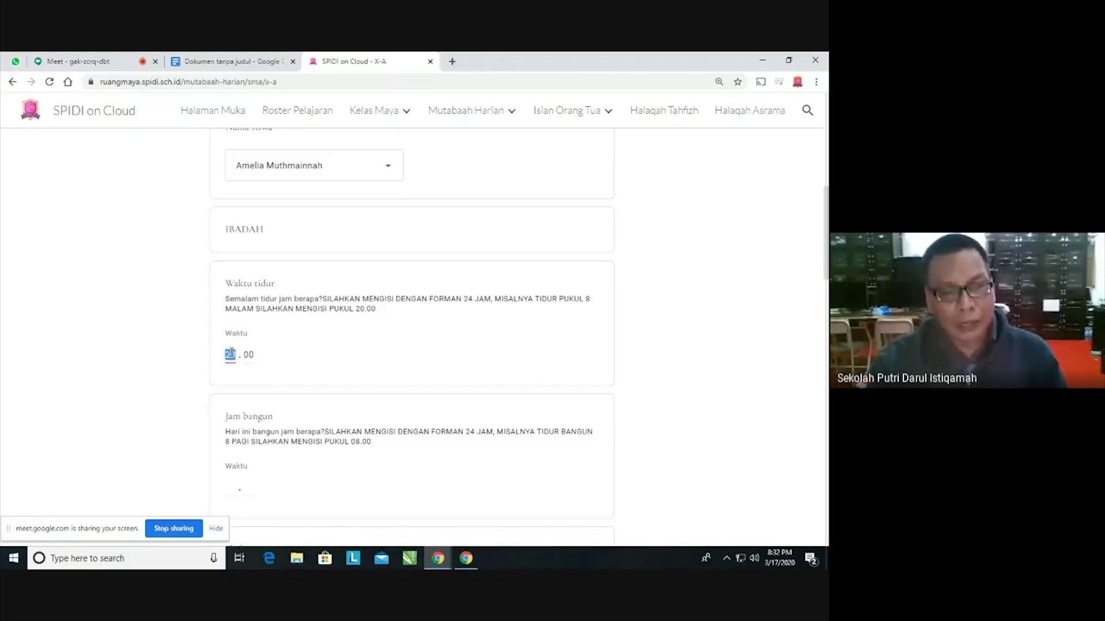
{"action": "type", "text": "21"}
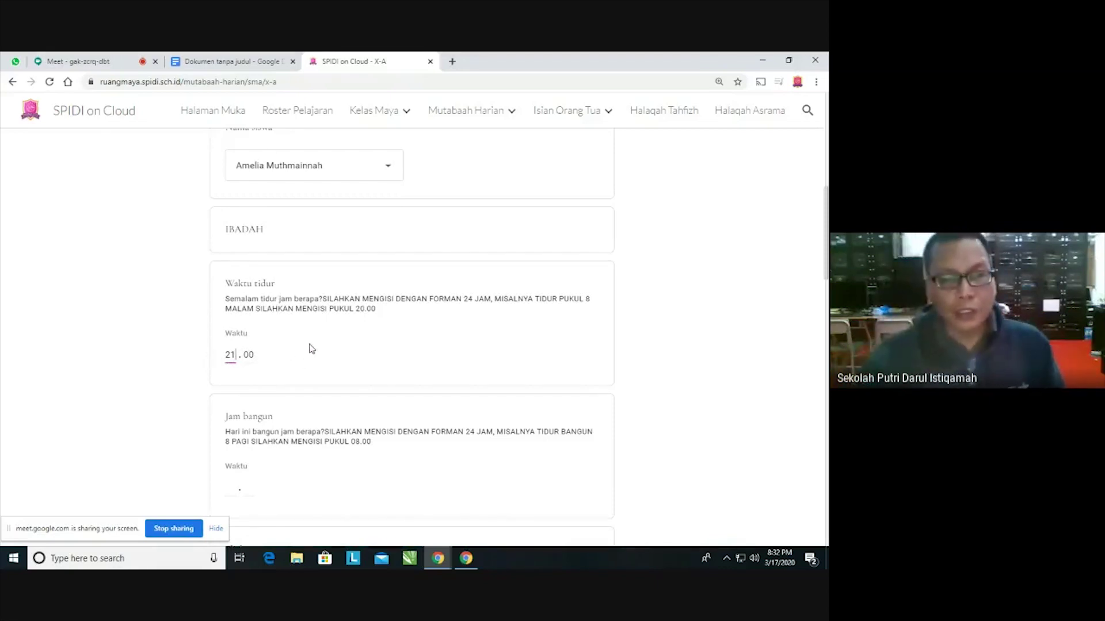
- Fill in the Jam bangun question with 03.00 as the wake-up time
{"action": "scroll", "coordinate": [314, 345], "scroll_direction": "down", "scroll_amount": 2}
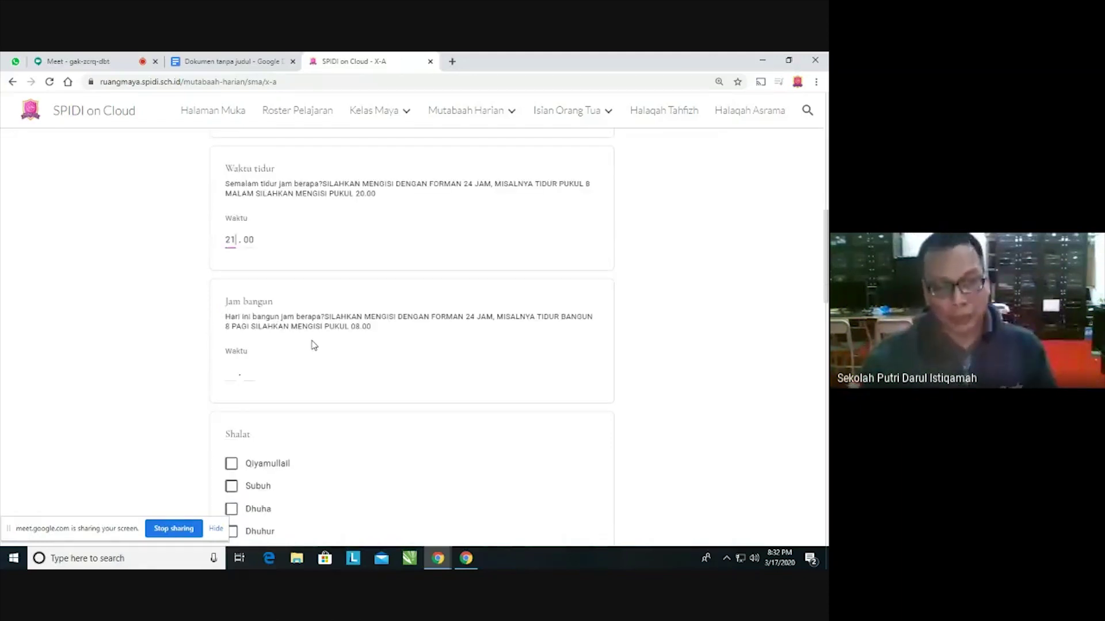
{"action": "left_click", "coordinate": [230, 373]}
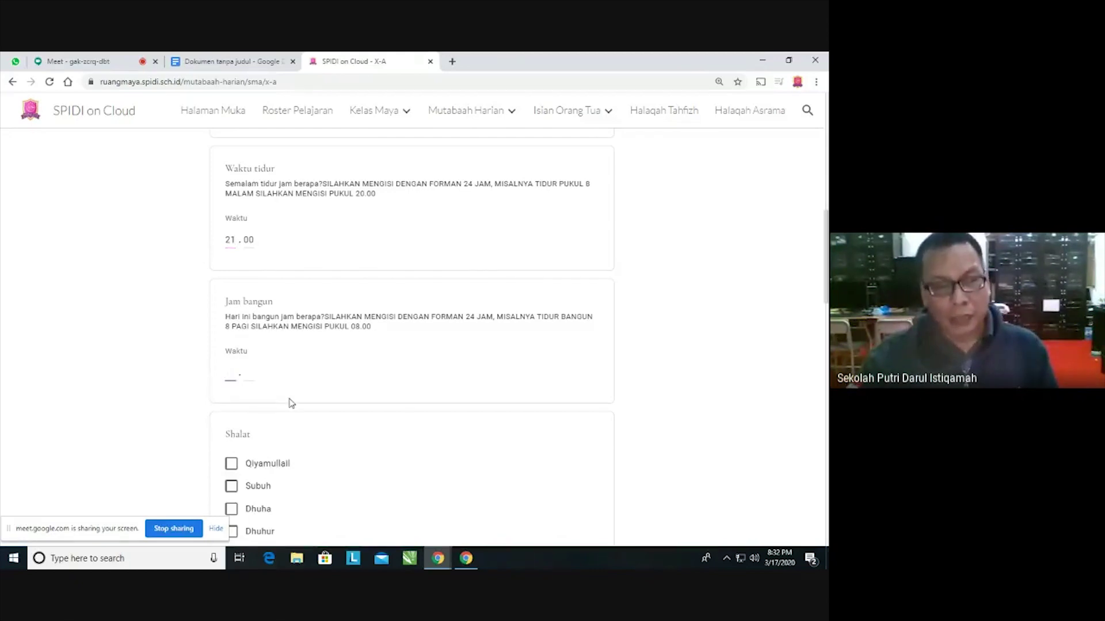
{"action": "type", "text": "0"}
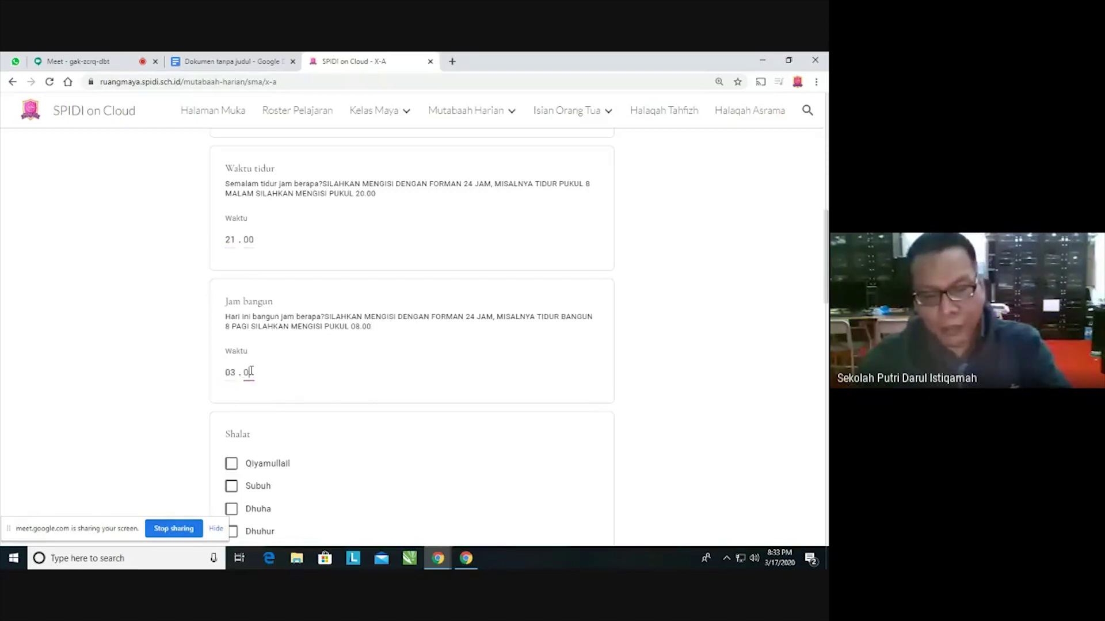
{"action": "type", "text": "0"}
- Mark Qiyamullail, Subuh and Dhuhur as performed in the Shalat question
{"action": "scroll", "coordinate": [637, 371], "scroll_direction": "down", "scroll_amount": 2}
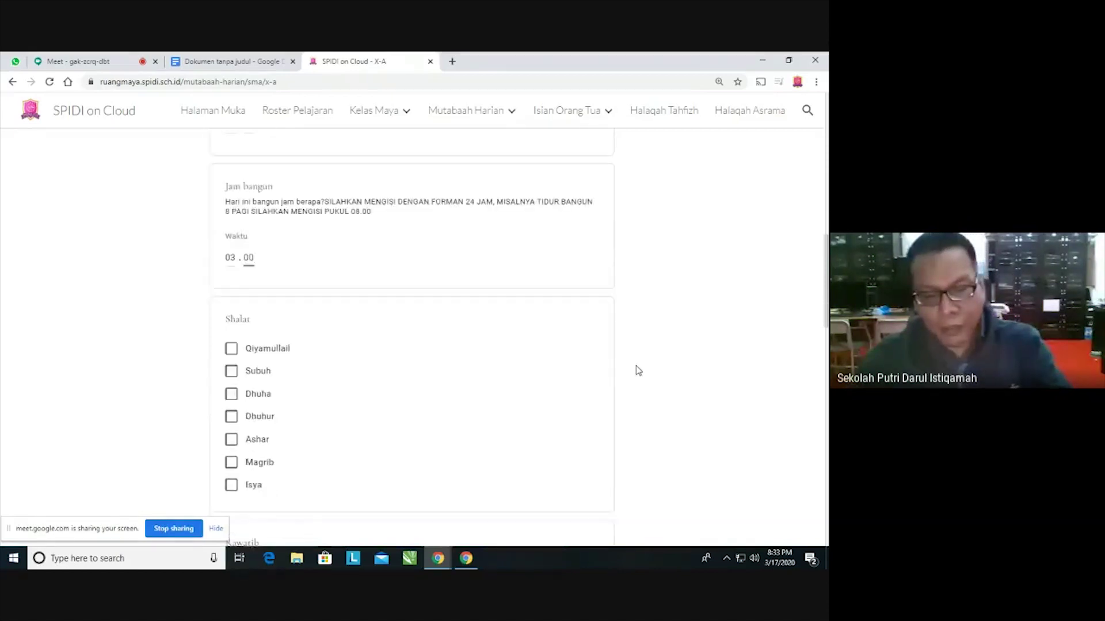
{"action": "scroll", "coordinate": [637, 371], "scroll_direction": "down", "scroll_amount": 2}
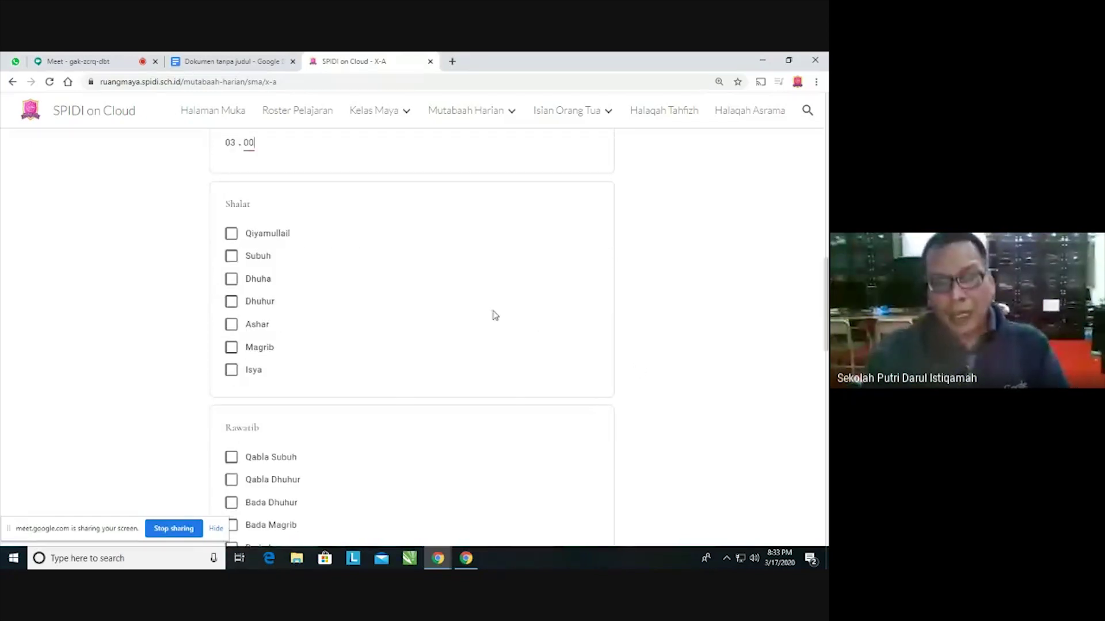
{"action": "left_click", "coordinate": [232, 236]}
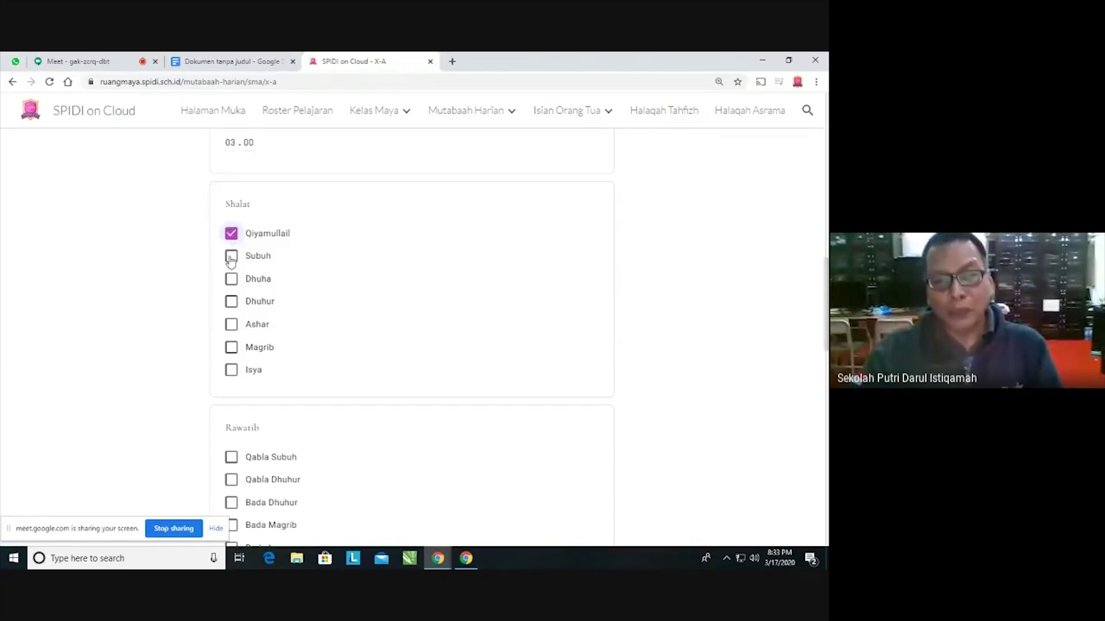
{"action": "left_click", "coordinate": [231, 261]}
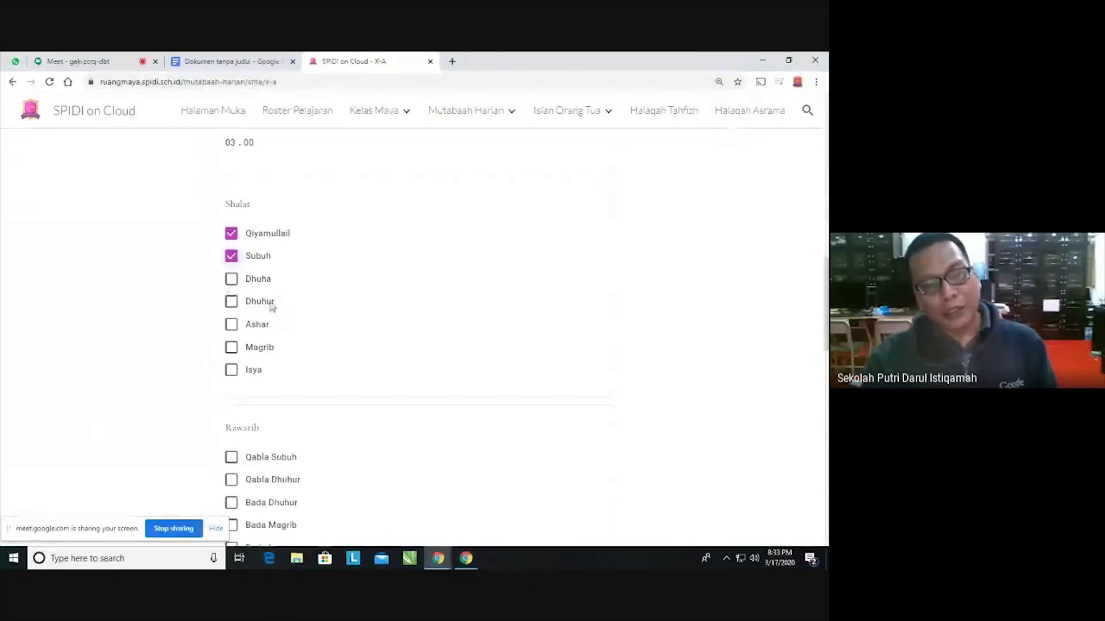
{"action": "left_click", "coordinate": [232, 303]}
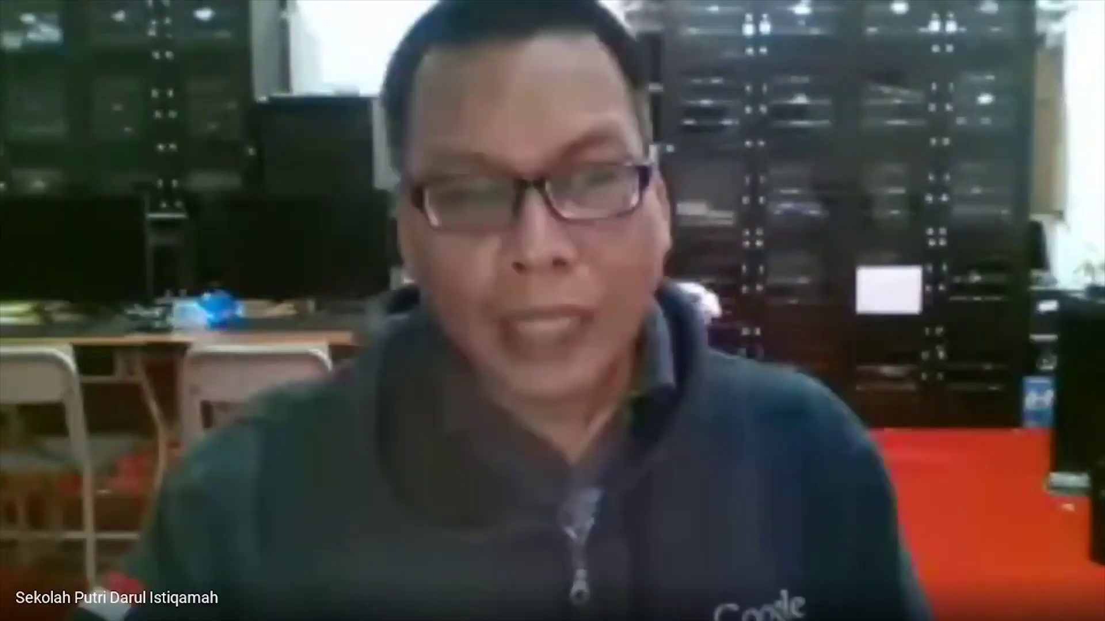
{"action": "scroll", "coordinate": [452, 345], "scroll_direction": "down", "scroll_amount": 3}
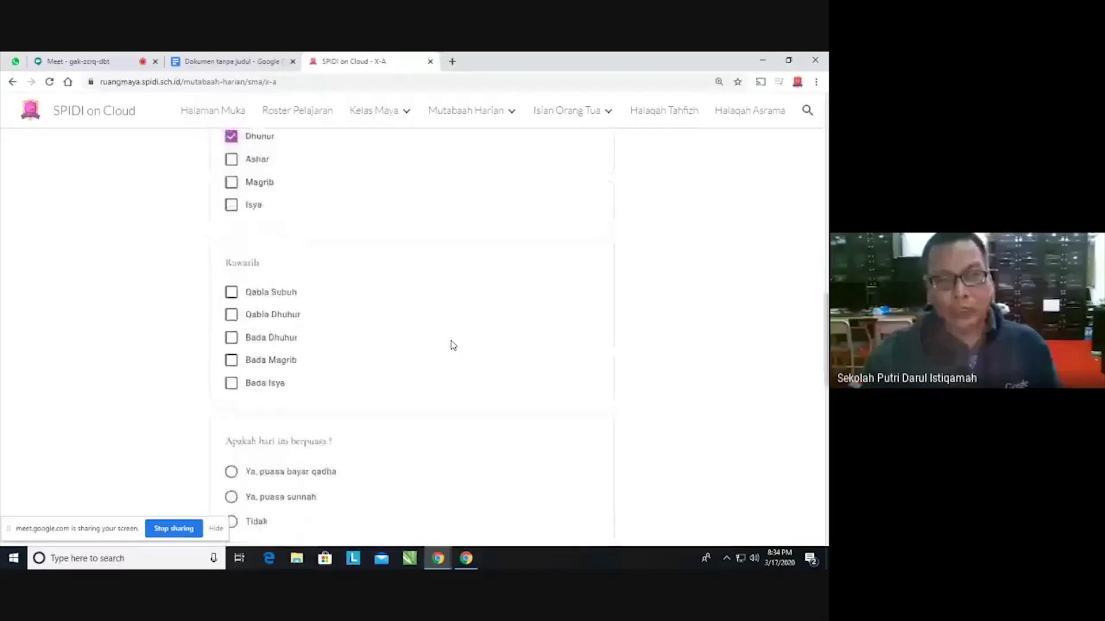
{"action": "scroll", "coordinate": [453, 345], "scroll_direction": "up", "scroll_amount": 1}
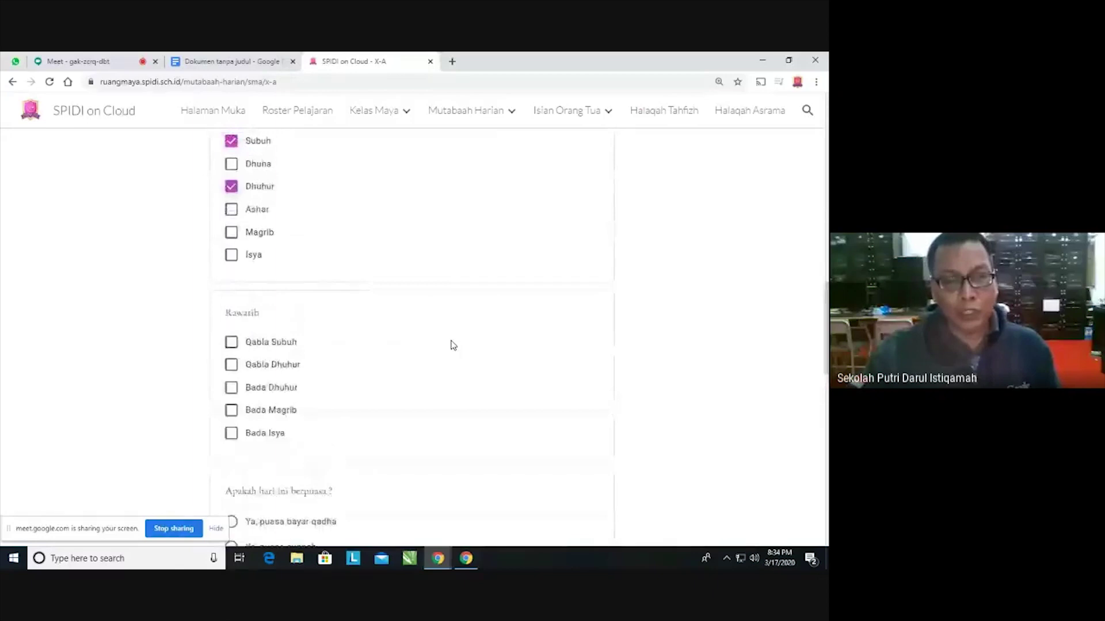
- Mark Qabla Subuh, Qabla Dhuhur and Bada Dhuhur in the Rawatib question
{"action": "left_click", "coordinate": [231, 344]}
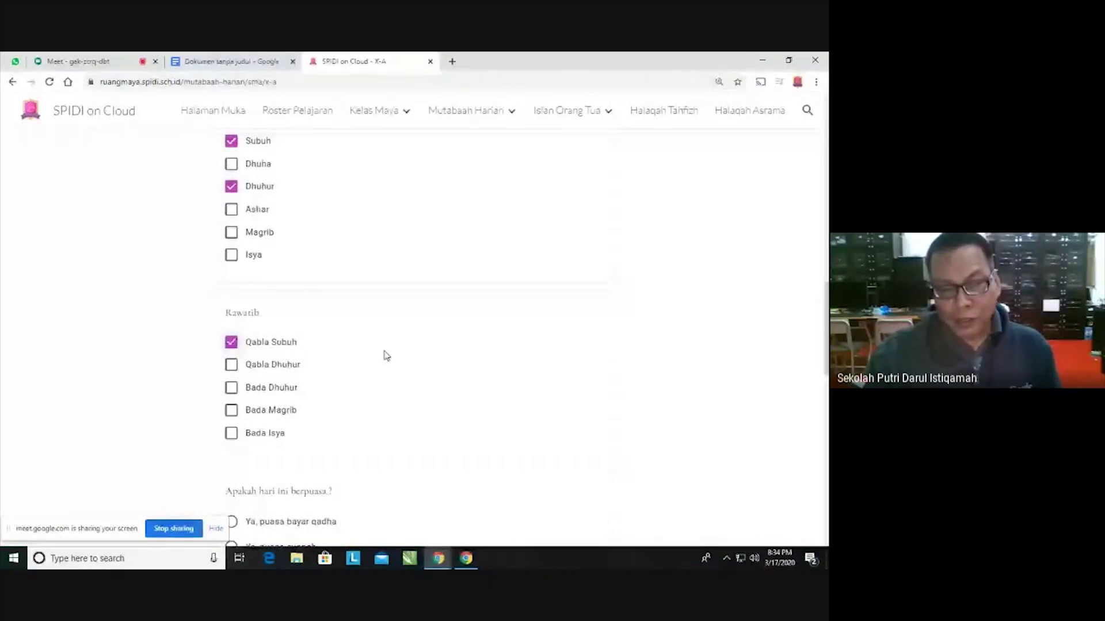
{"action": "left_click", "coordinate": [232, 367]}
{"action": "scroll", "coordinate": [365, 357], "scroll_direction": "down", "scroll_amount": 1}
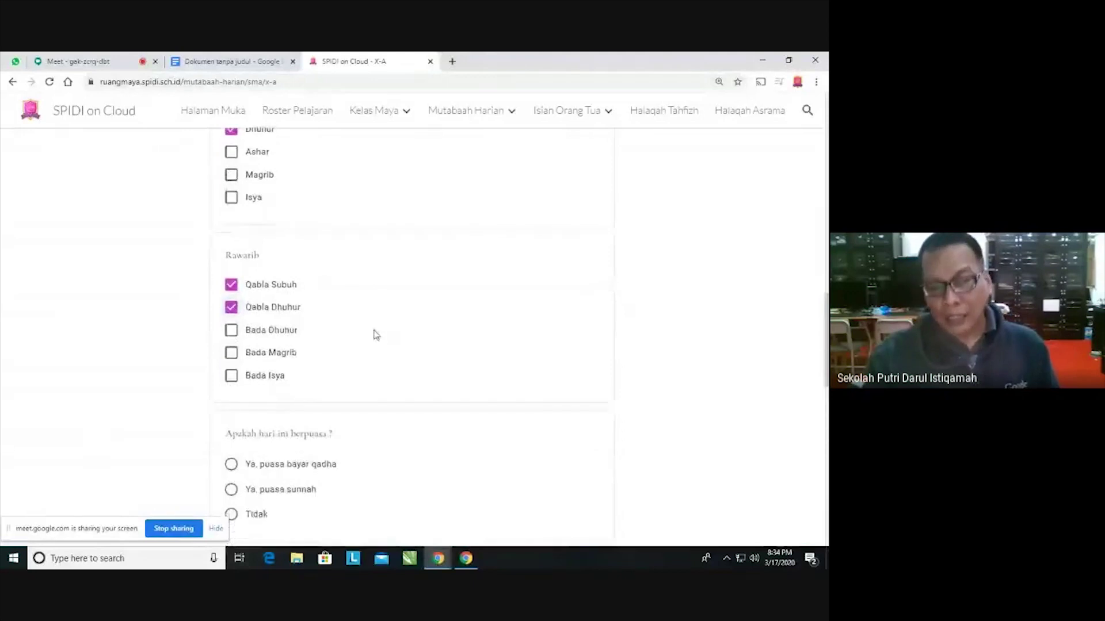
{"action": "left_click", "coordinate": [231, 334]}
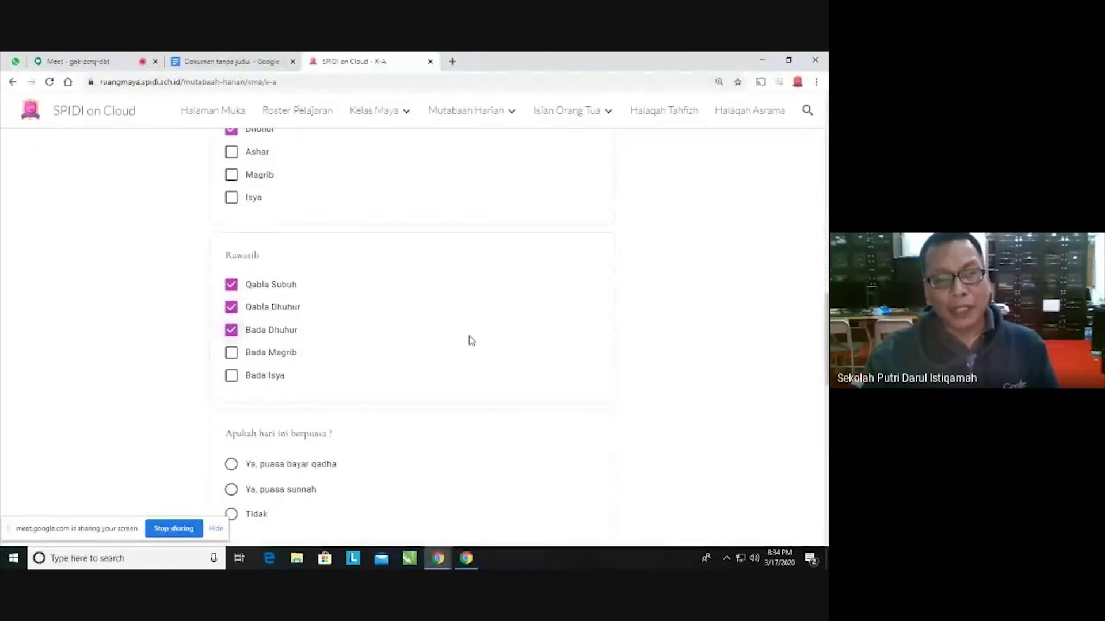
- Change the Shalat answers so that only Ashar, Magrib and Isya are marked
{"action": "scroll", "coordinate": [471, 340], "scroll_direction": "down", "scroll_amount": 1}
{"action": "scroll", "coordinate": [470, 341], "scroll_direction": "up", "scroll_amount": 4}
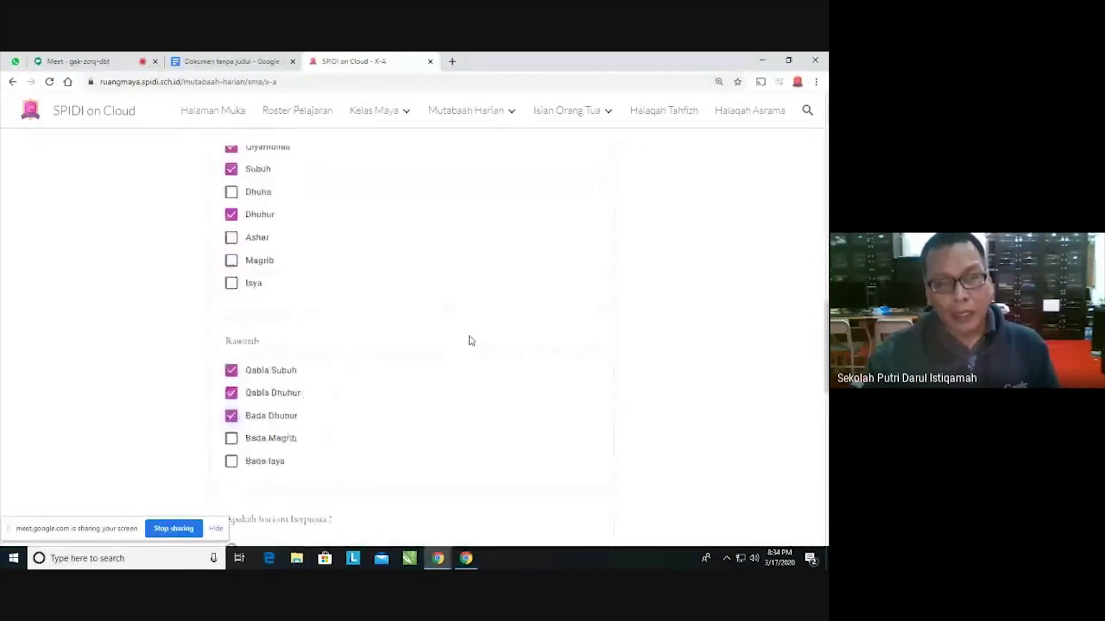
{"action": "scroll", "coordinate": [459, 335], "scroll_direction": "down", "scroll_amount": 1}
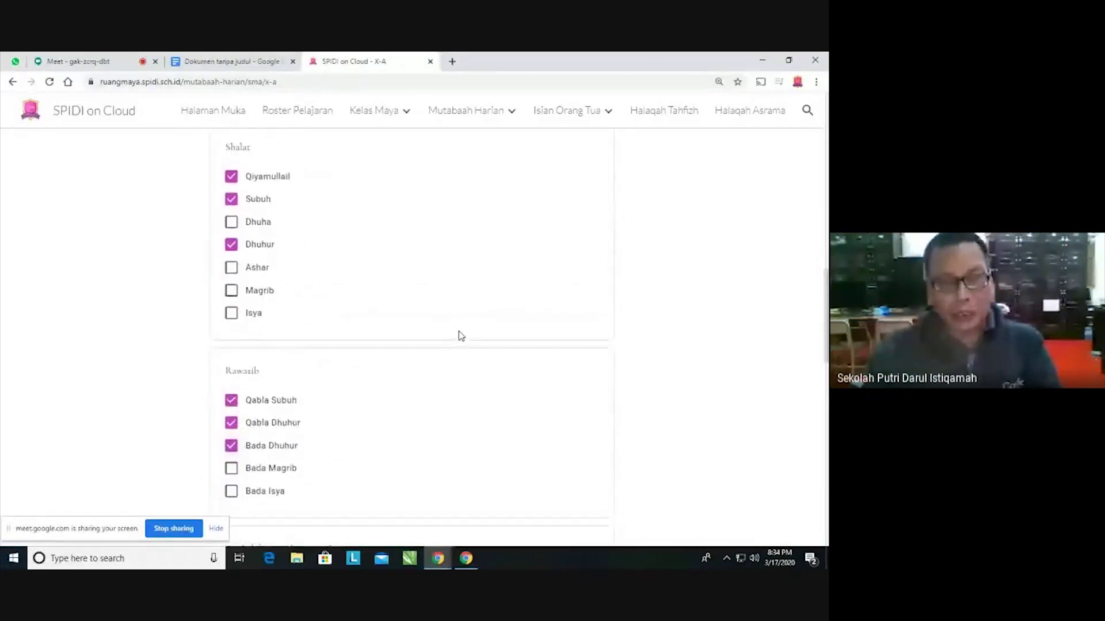
{"action": "scroll", "coordinate": [458, 335], "scroll_direction": "up", "scroll_amount": 2}
{"action": "scroll", "coordinate": [461, 336], "scroll_direction": "down", "scroll_amount": 3}
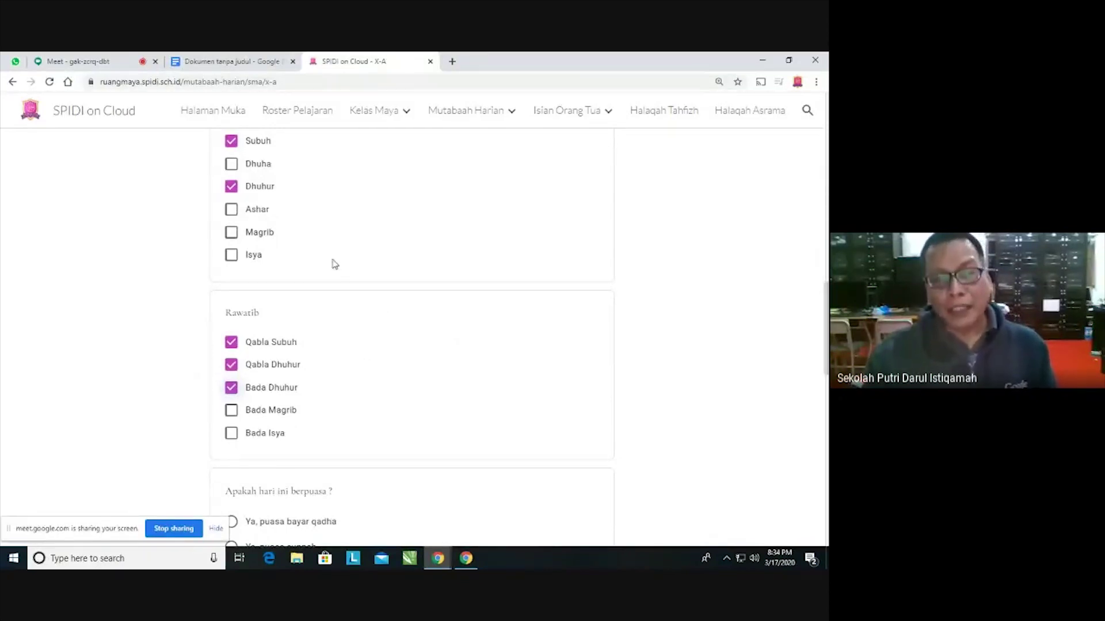
{"action": "scroll", "coordinate": [468, 308], "scroll_direction": "up", "scroll_amount": 1}
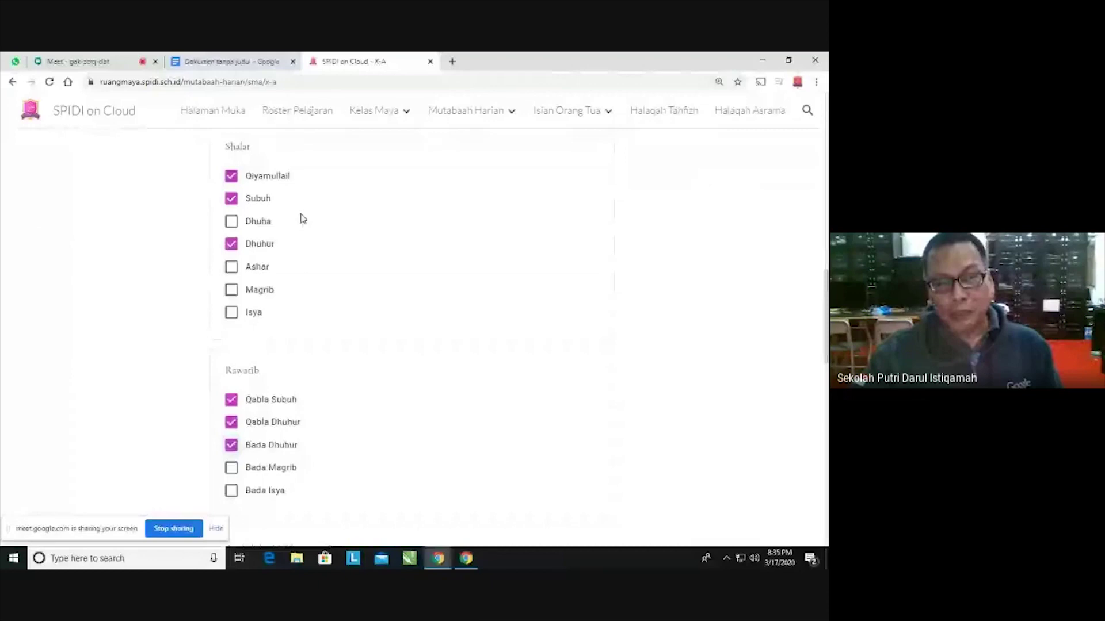
{"action": "left_click", "coordinate": [231, 267]}
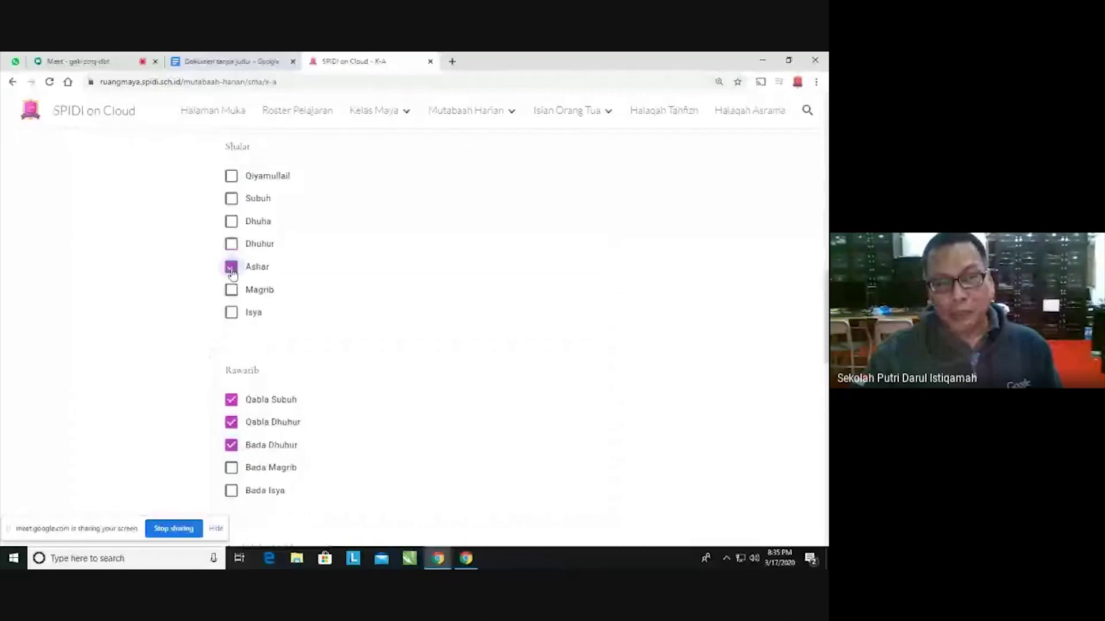
{"action": "left_click", "coordinate": [232, 292]}
{"action": "left_click", "coordinate": [232, 311]}
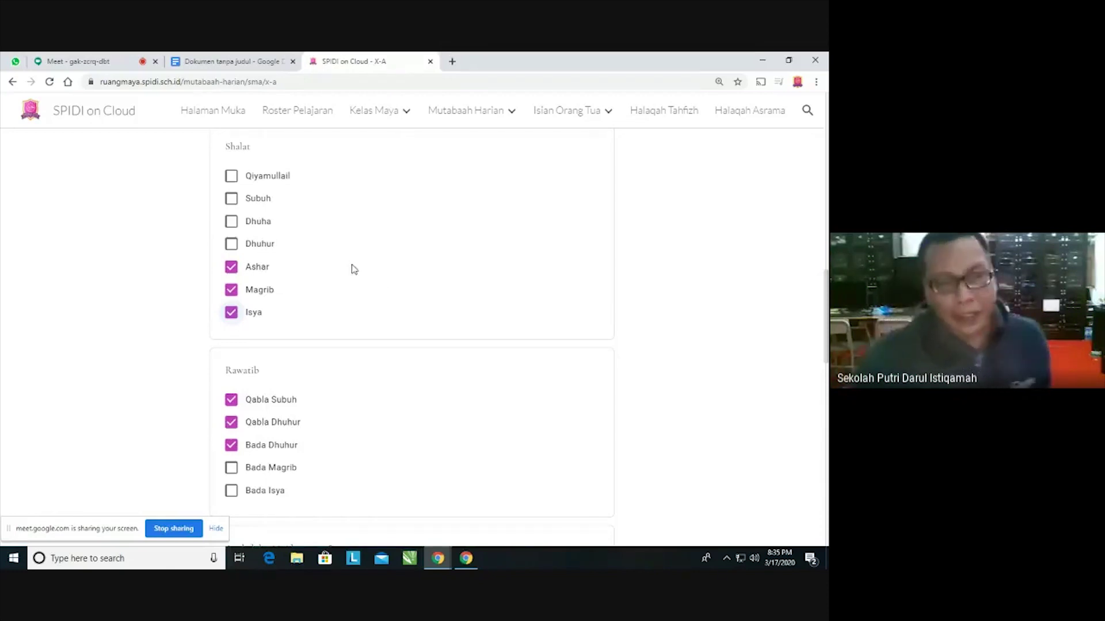
- Change the Rawatib answers so that only Bada Dhuhur, Bada Magrib and Bada Isya are marked
{"action": "scroll", "coordinate": [402, 275], "scroll_direction": "down", "scroll_amount": 1}
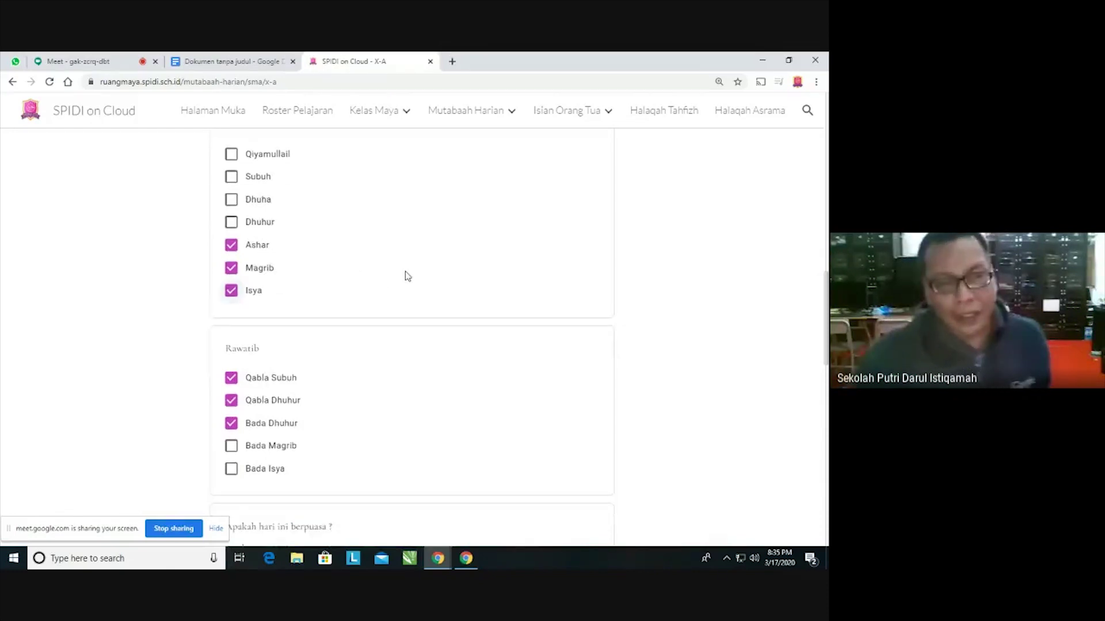
{"action": "scroll", "coordinate": [408, 276], "scroll_direction": "down", "scroll_amount": 3}
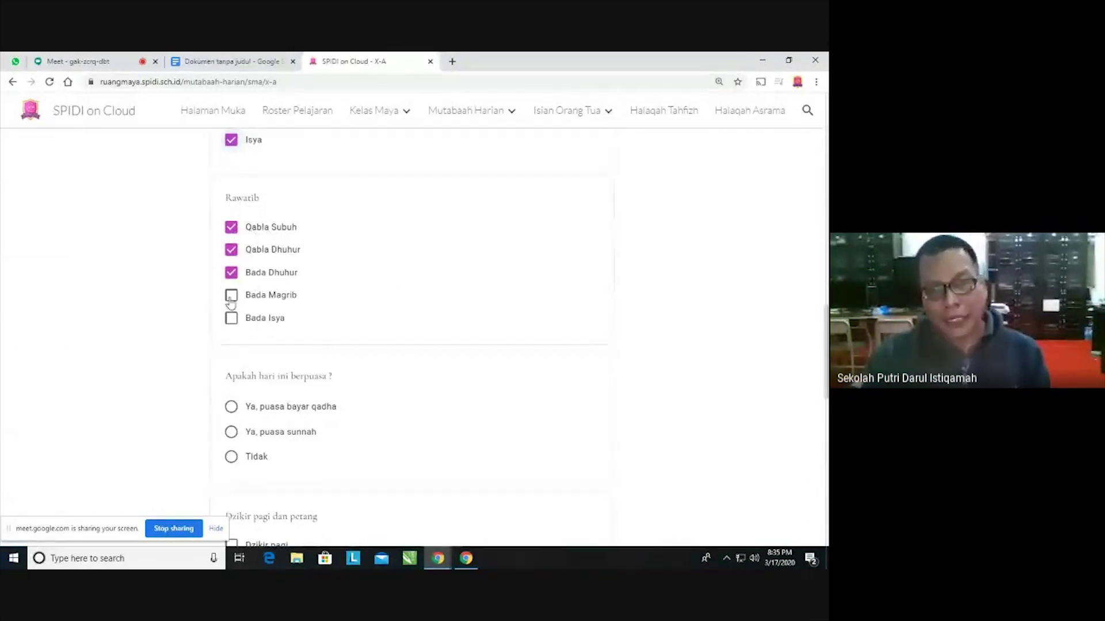
{"action": "left_click", "coordinate": [231, 249]}
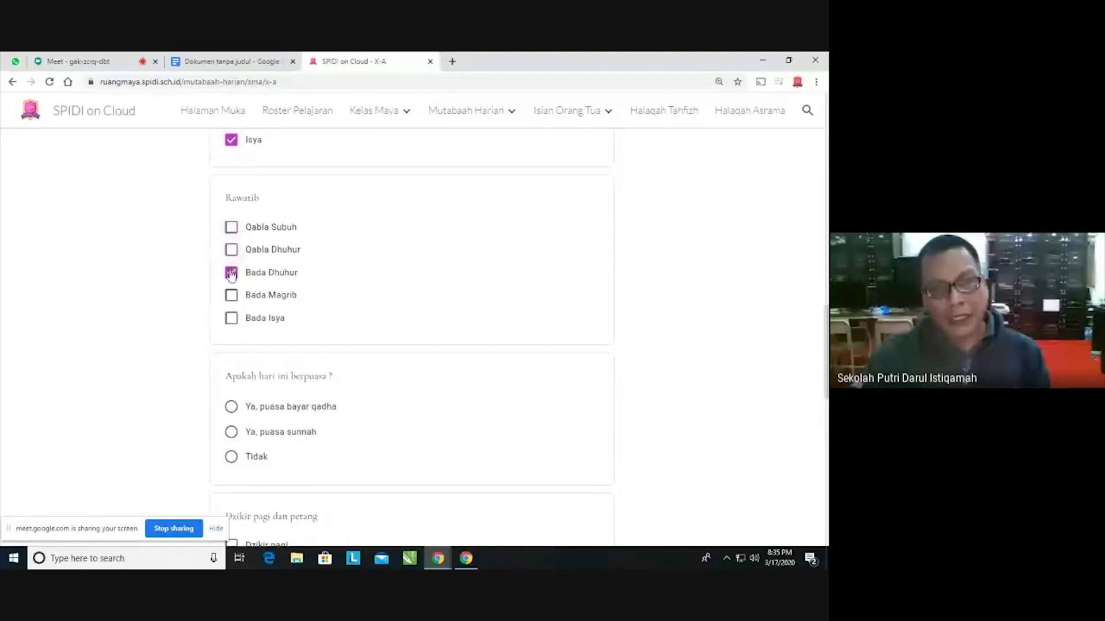
{"action": "left_click", "coordinate": [231, 272]}
{"action": "left_click", "coordinate": [231, 294]}
{"action": "left_click", "coordinate": [231, 318]}
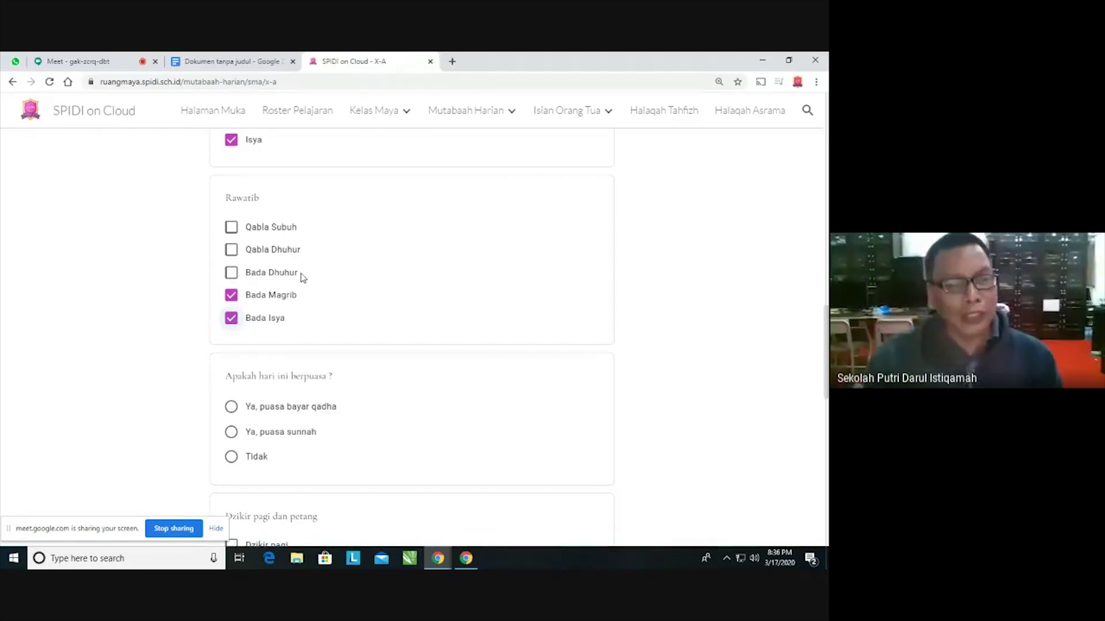
{"action": "left_click", "coordinate": [238, 274]}
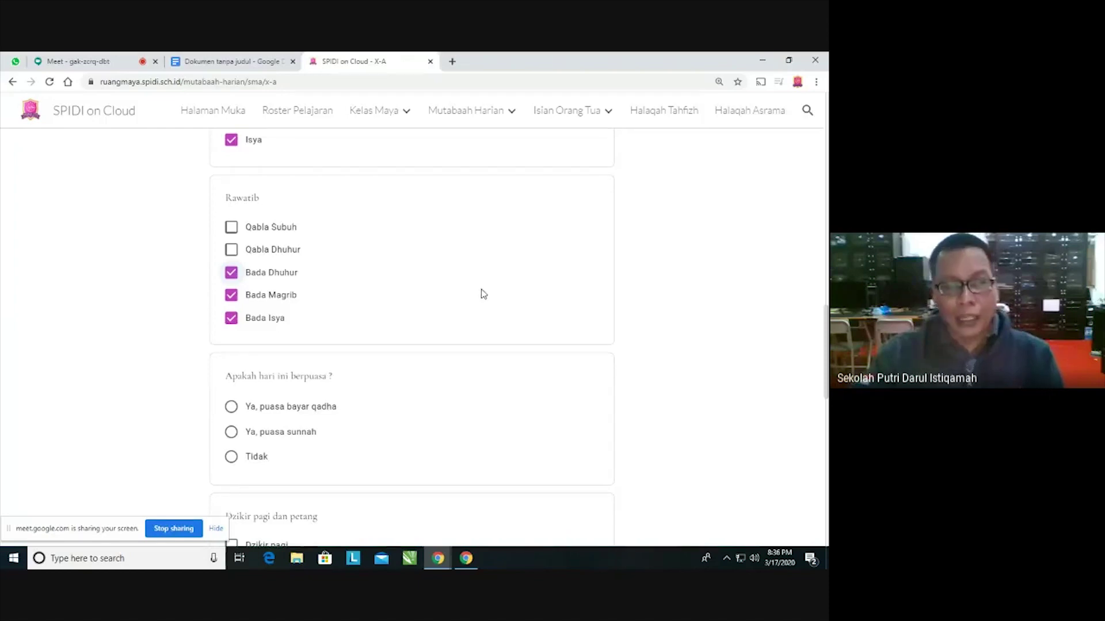
- Try both Ya options in the Apakah hari ini berpuasa question, and settle on Tidak
{"action": "scroll", "coordinate": [484, 294], "scroll_direction": "down", "scroll_amount": 1}
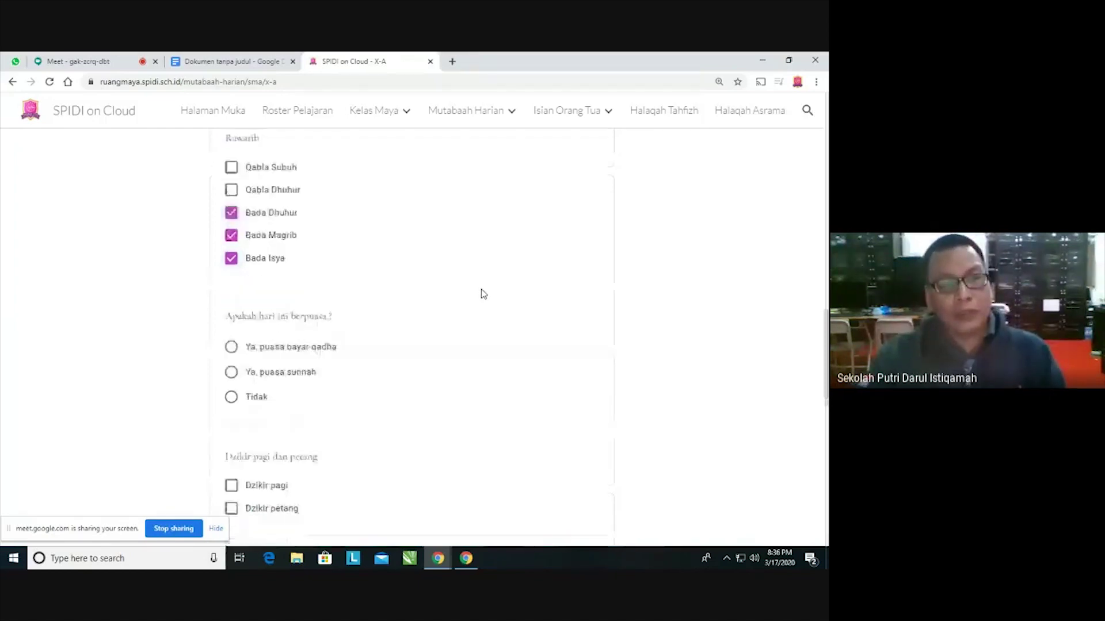
{"action": "scroll", "coordinate": [485, 294], "scroll_direction": "down", "scroll_amount": 1}
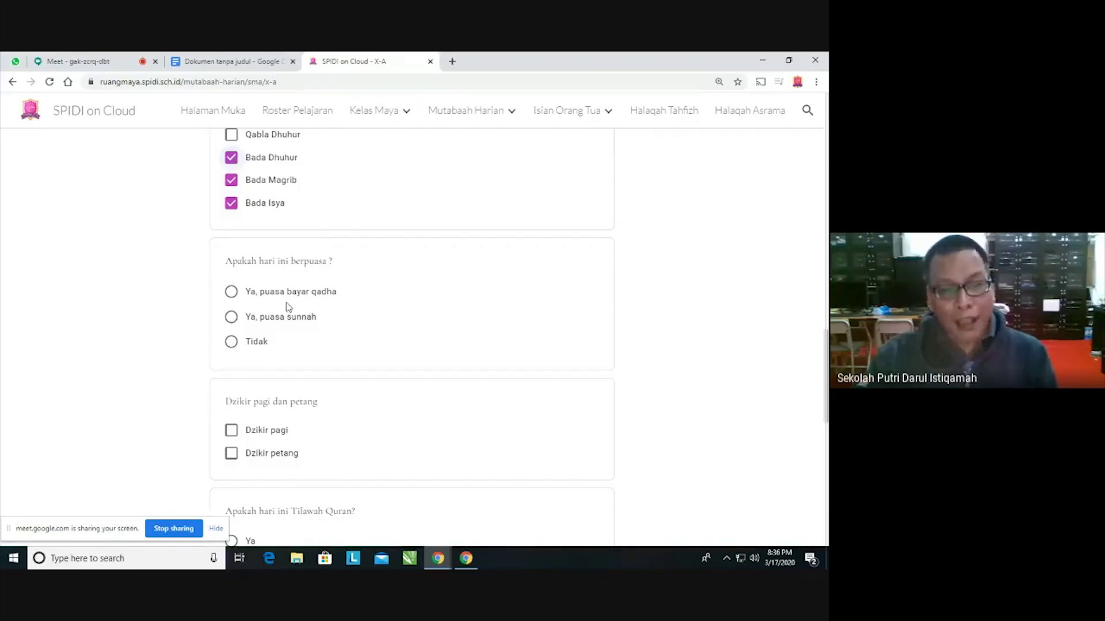
{"action": "left_click", "coordinate": [231, 293]}
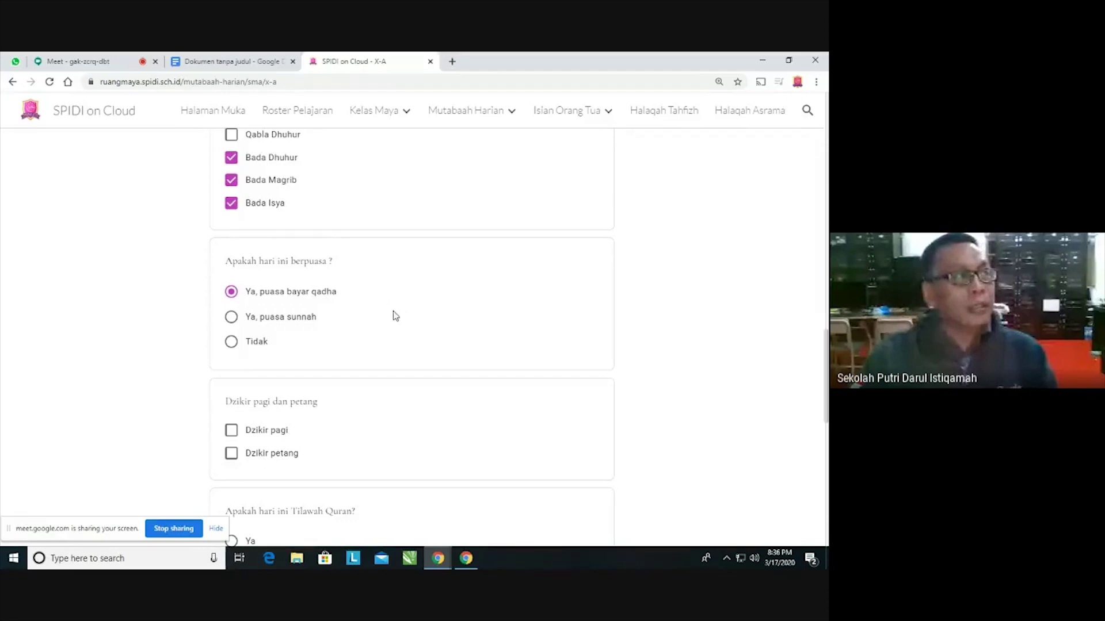
{"action": "left_click", "coordinate": [231, 317]}
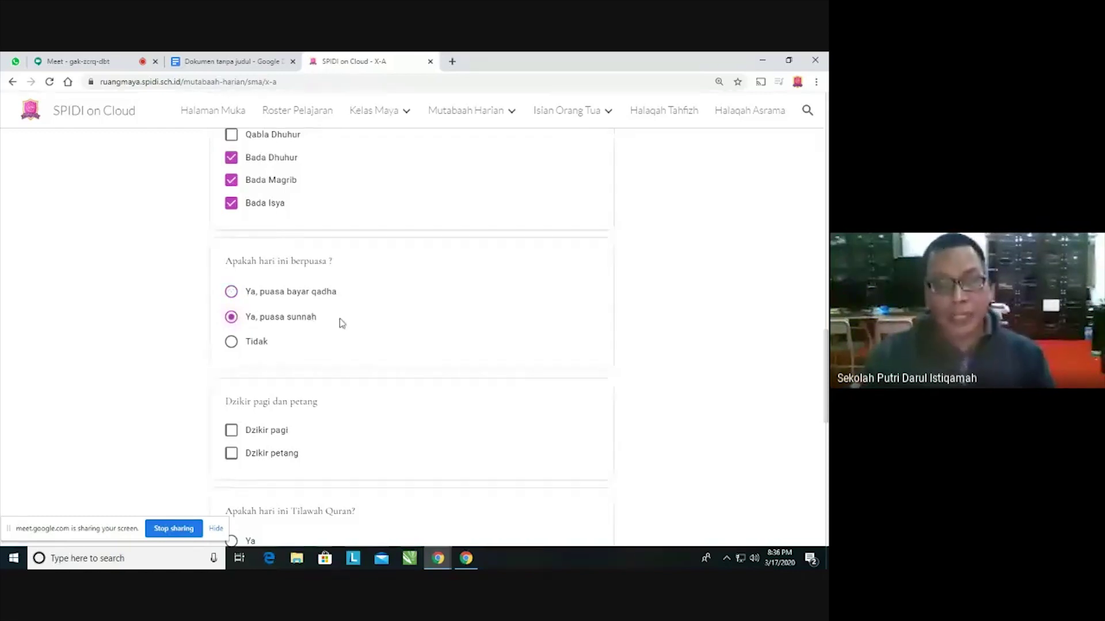
{"action": "left_click", "coordinate": [231, 342]}
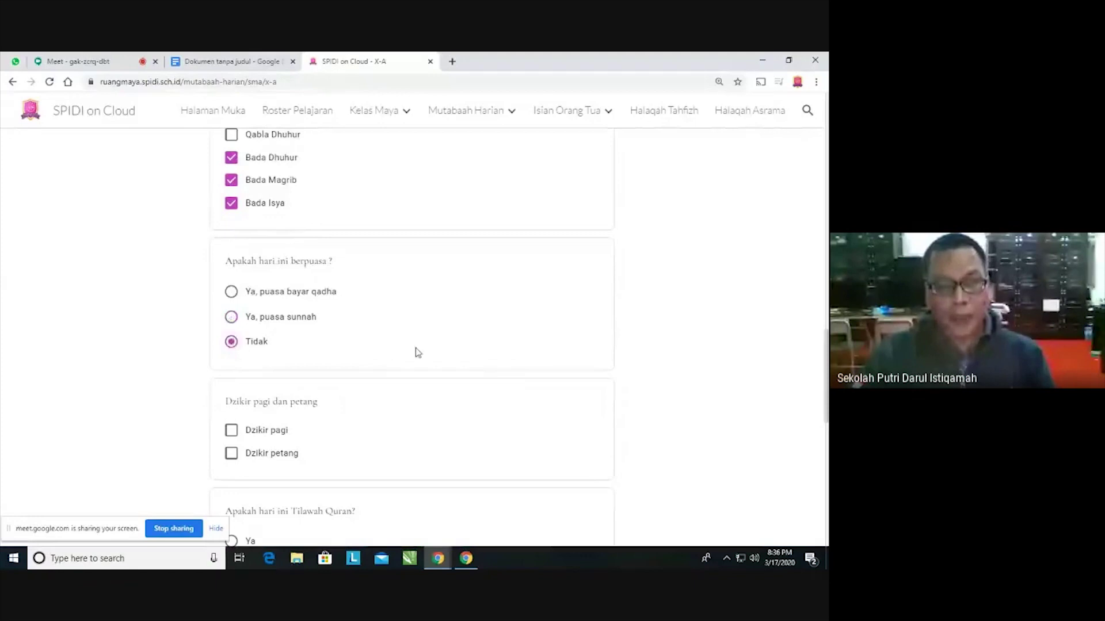
- Answer the Apakah hari ini Tilawah Quran question with Ya, after trying Tidak
{"action": "scroll", "coordinate": [417, 352], "scroll_direction": "down", "scroll_amount": 3}
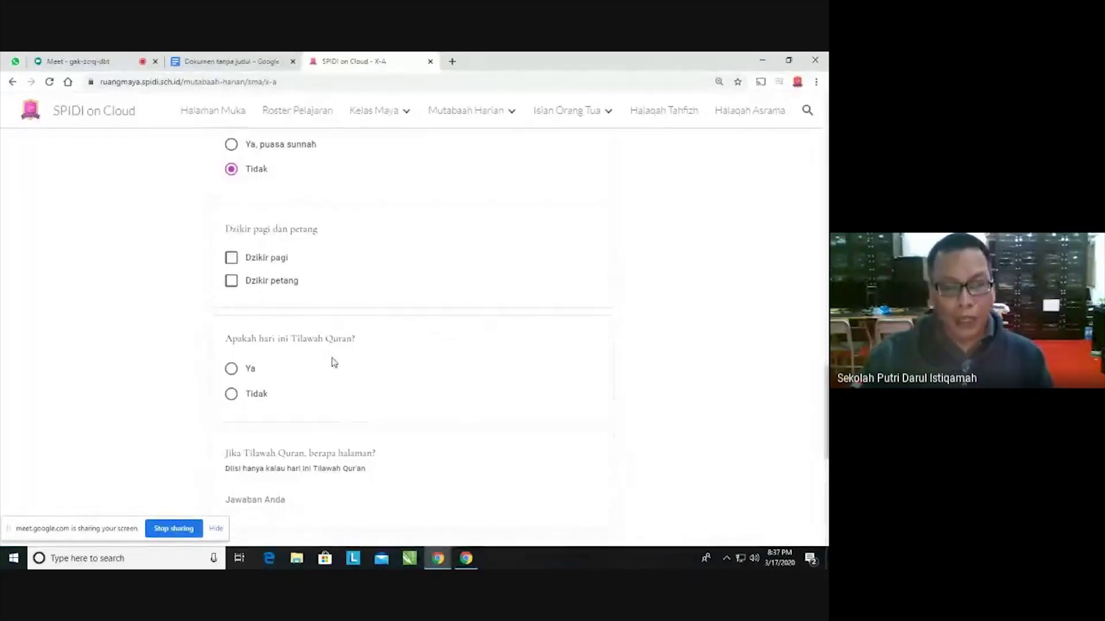
{"action": "left_click", "coordinate": [252, 370]}
{"action": "left_click", "coordinate": [233, 395]}
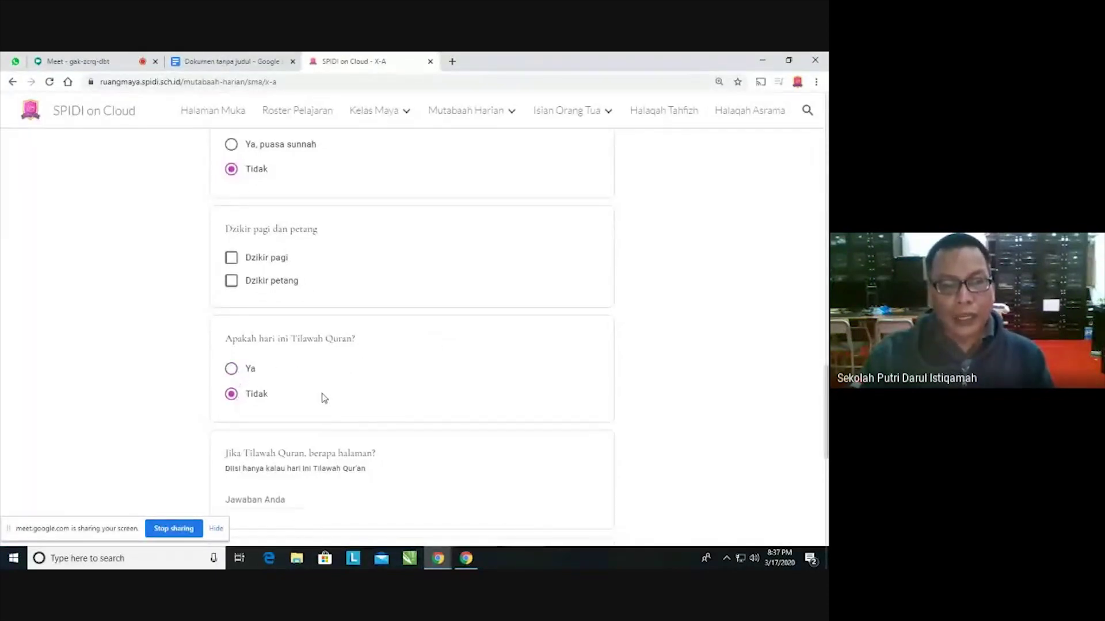
{"action": "left_click", "coordinate": [232, 371]}
- Try 3,5 as the number of pages in the Jika Tilawah Quran, berapa halaman question, and correct it to 3
{"action": "scroll", "coordinate": [367, 377], "scroll_direction": "down", "scroll_amount": 1}
{"action": "scroll", "coordinate": [367, 378], "scroll_direction": "down", "scroll_amount": 1}
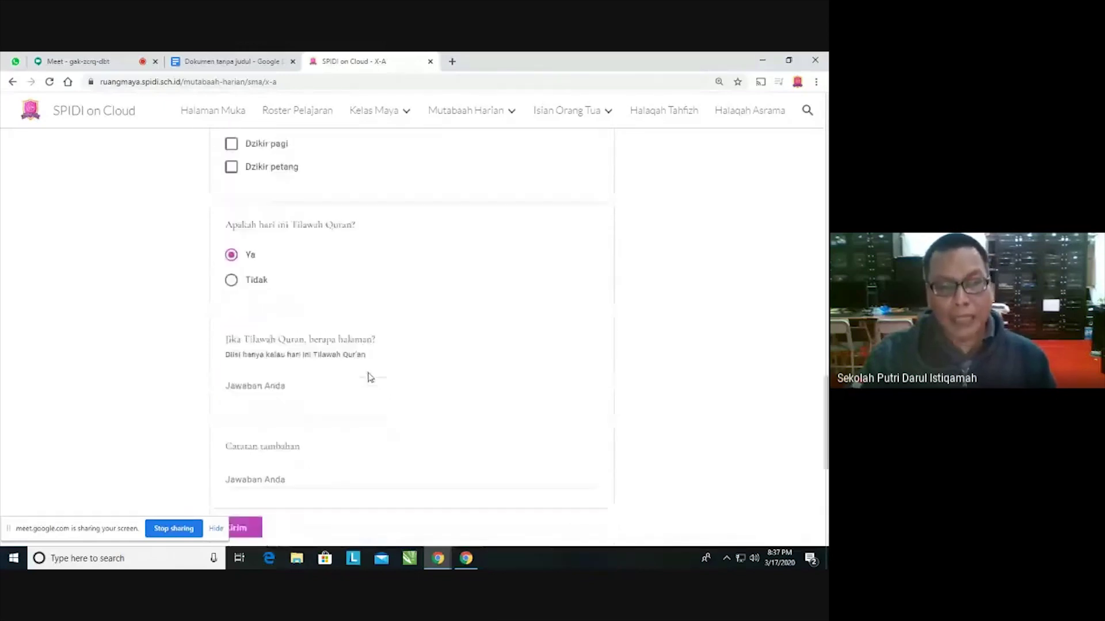
{"action": "key", "text": "Tab"}
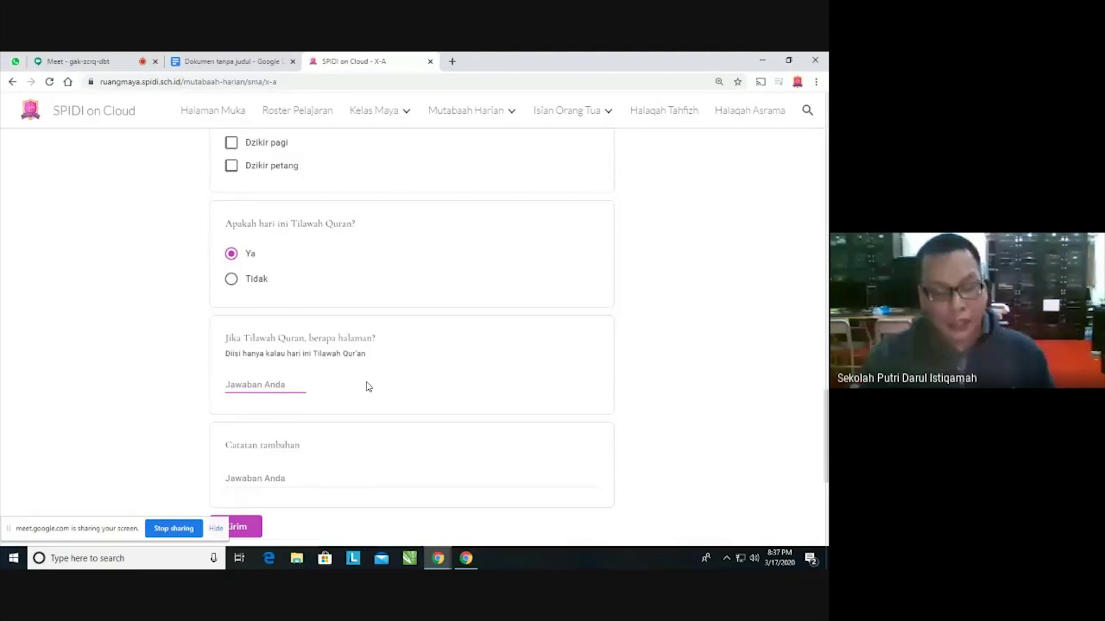
{"action": "type", "text": "1"}
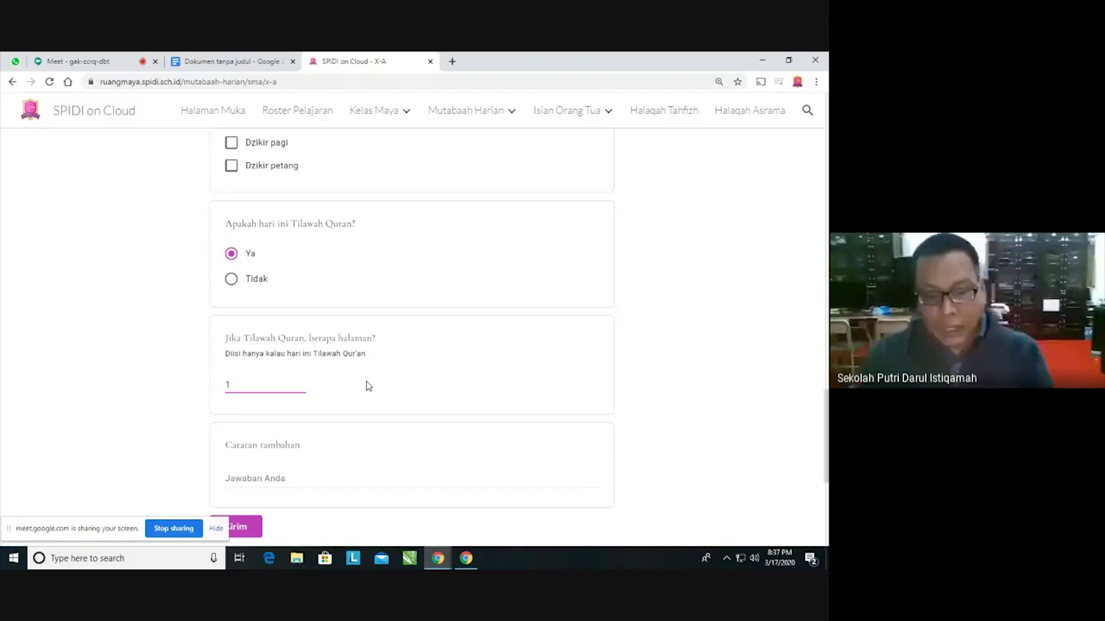
{"action": "key", "text": "BackSpace"}
{"action": "type", "text": "3"}
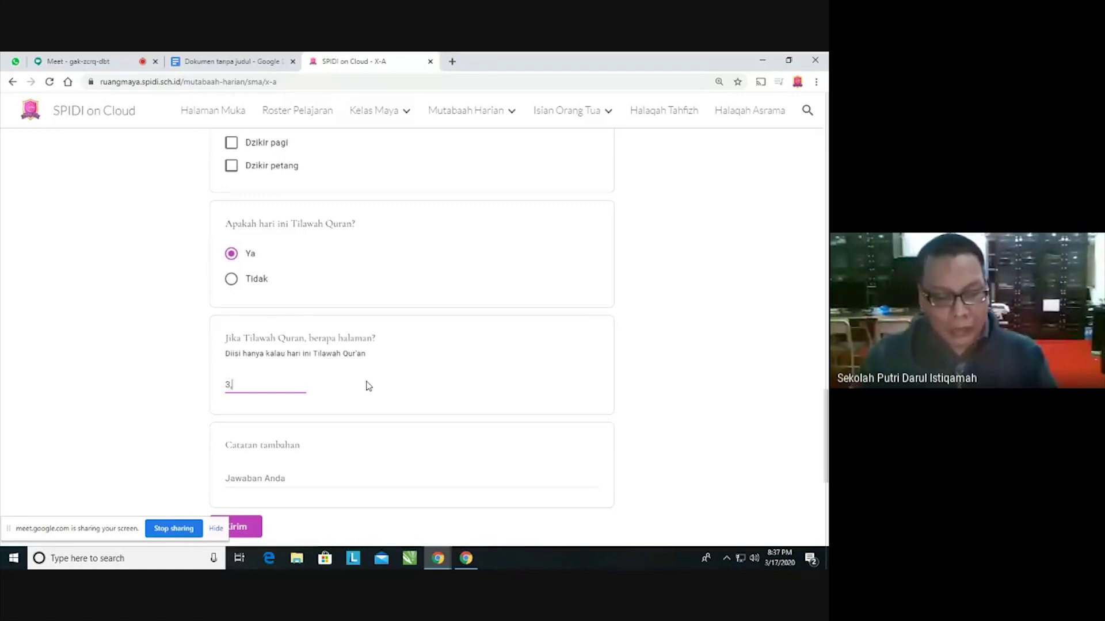
{"action": "type", "text": ",5"}
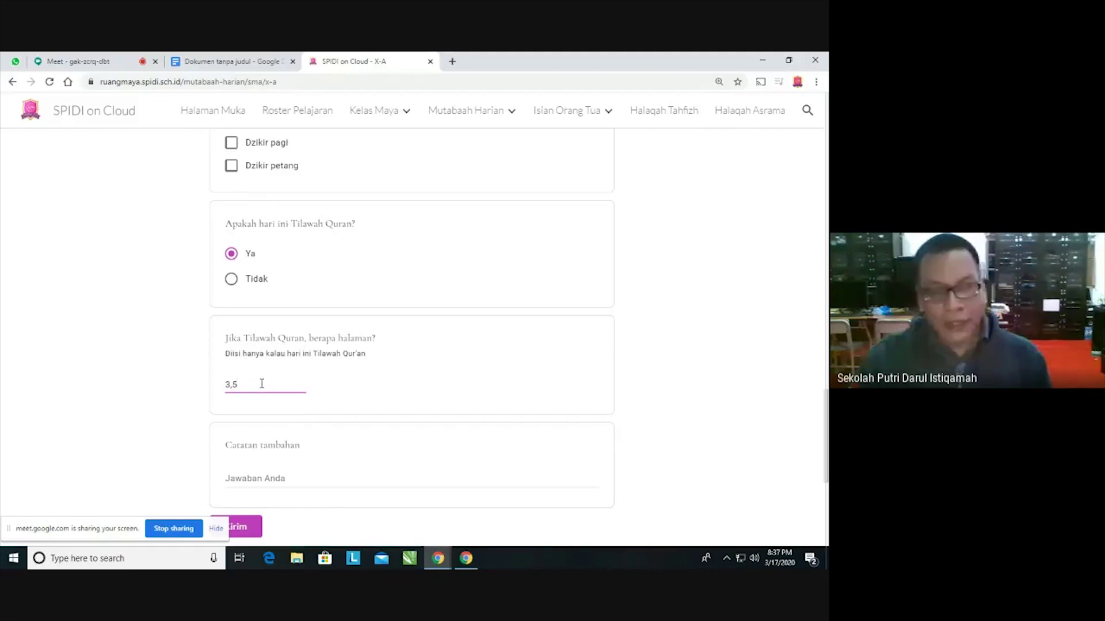
{"action": "key", "text": "Tab"}
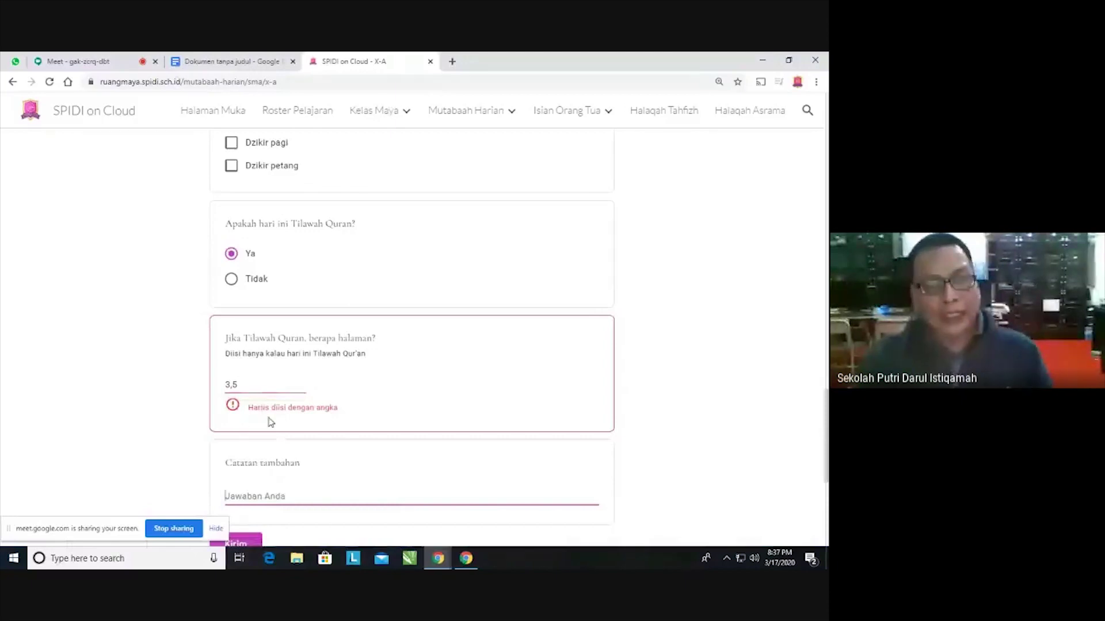
{"action": "left_click", "coordinate": [267, 386]}
{"action": "key", "text": "BackSpace"}
{"action": "key", "text": "BackSpace"}
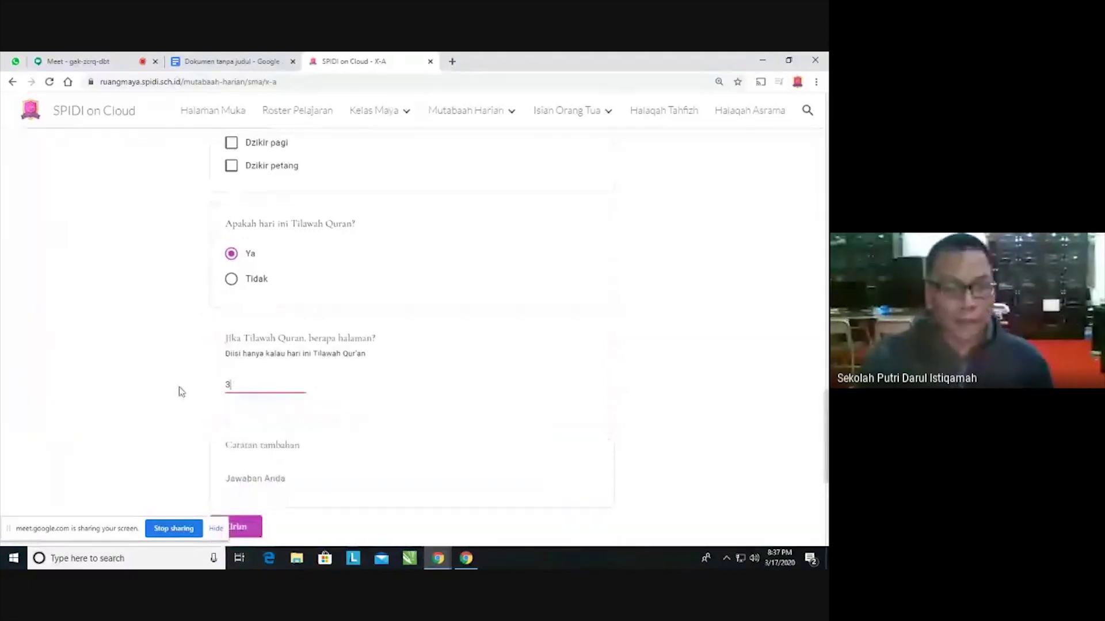
- Review the form's questions and answers from Rawatib down to Catatan tambahan and the submit option
{"action": "scroll", "coordinate": [159, 387], "scroll_direction": "down", "scroll_amount": 1}
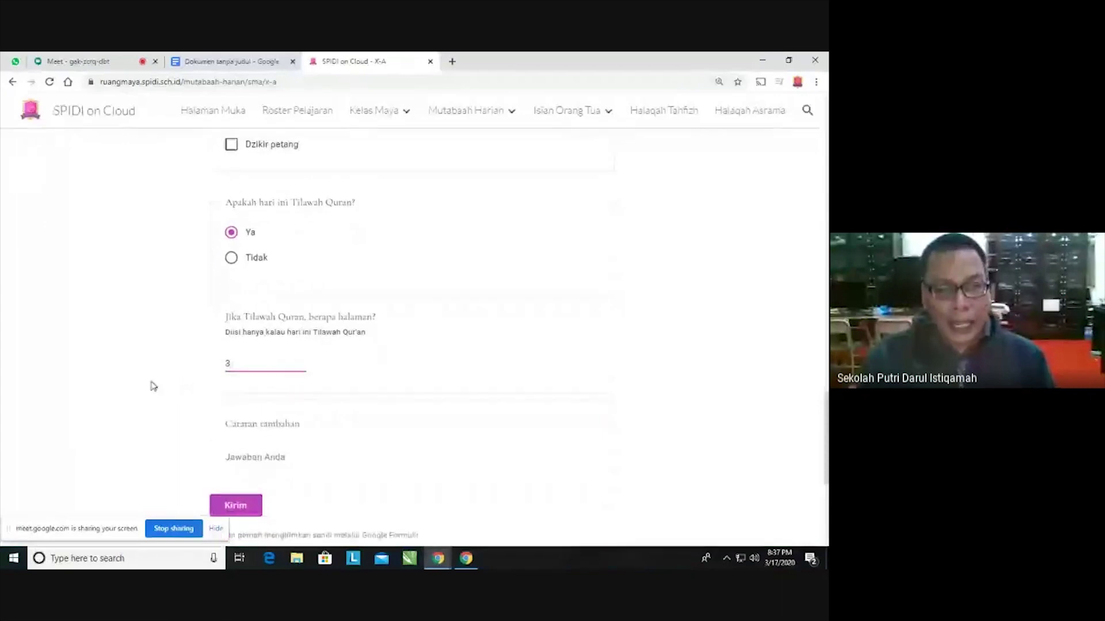
{"action": "scroll", "coordinate": [154, 386], "scroll_direction": "down", "scroll_amount": 2}
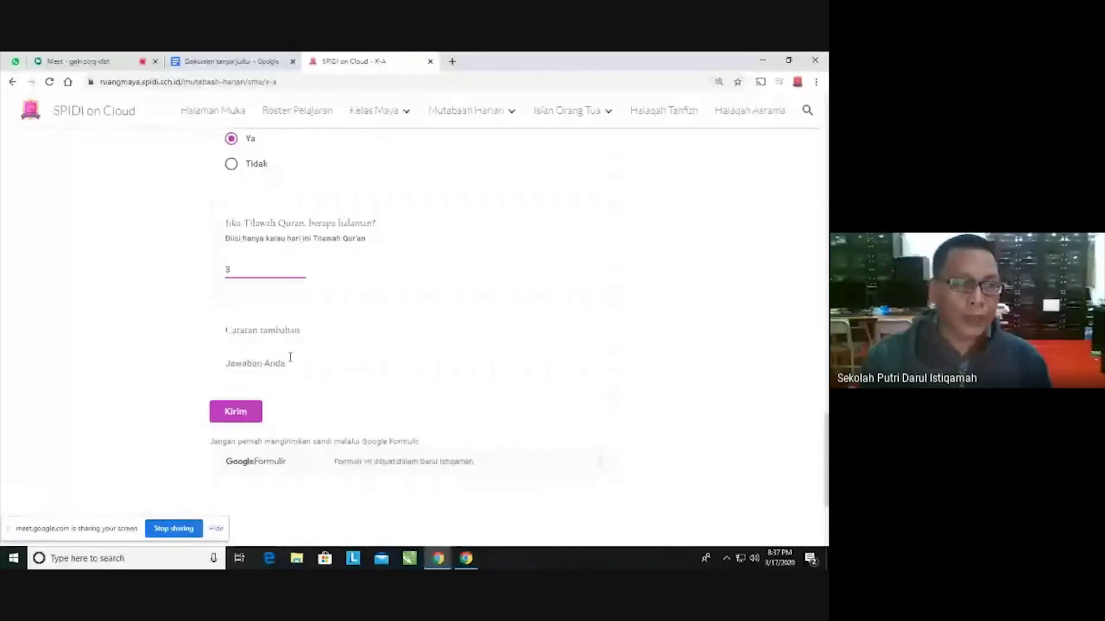
{"action": "scroll", "coordinate": [290, 357], "scroll_direction": "up", "scroll_amount": 5}
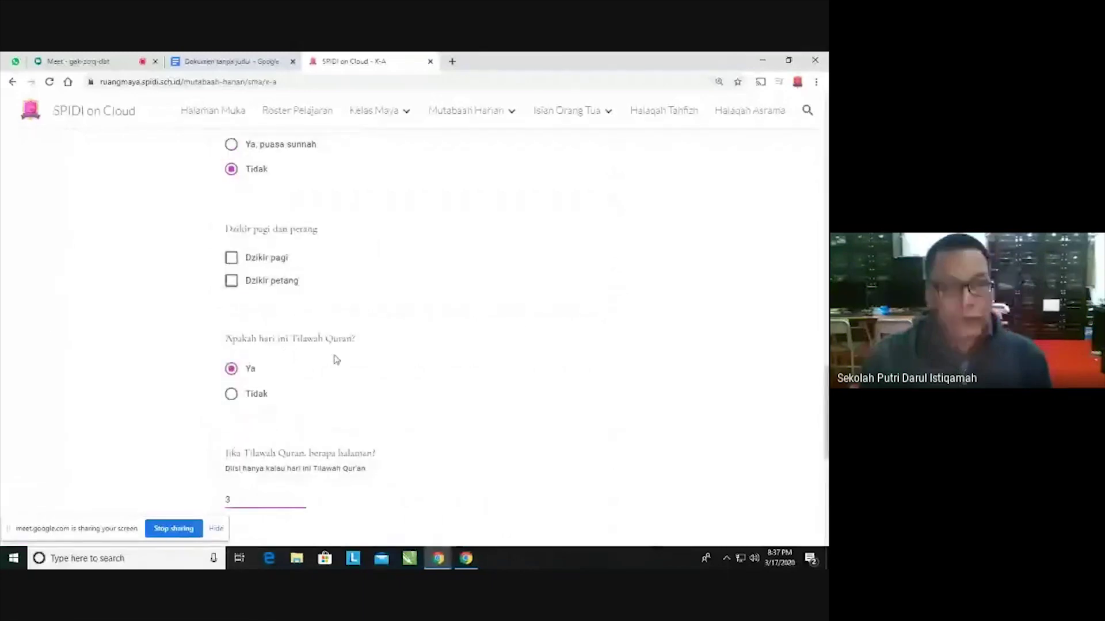
{"action": "scroll", "coordinate": [336, 360], "scroll_direction": "up", "scroll_amount": 2}
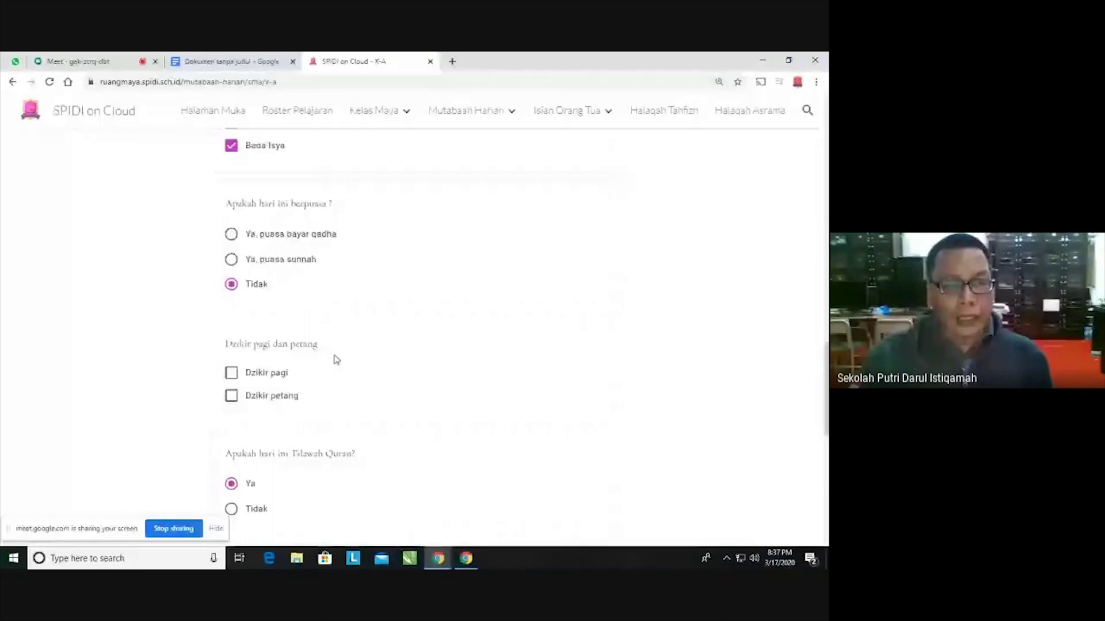
{"action": "scroll", "coordinate": [336, 360], "scroll_direction": "down", "scroll_amount": 6}
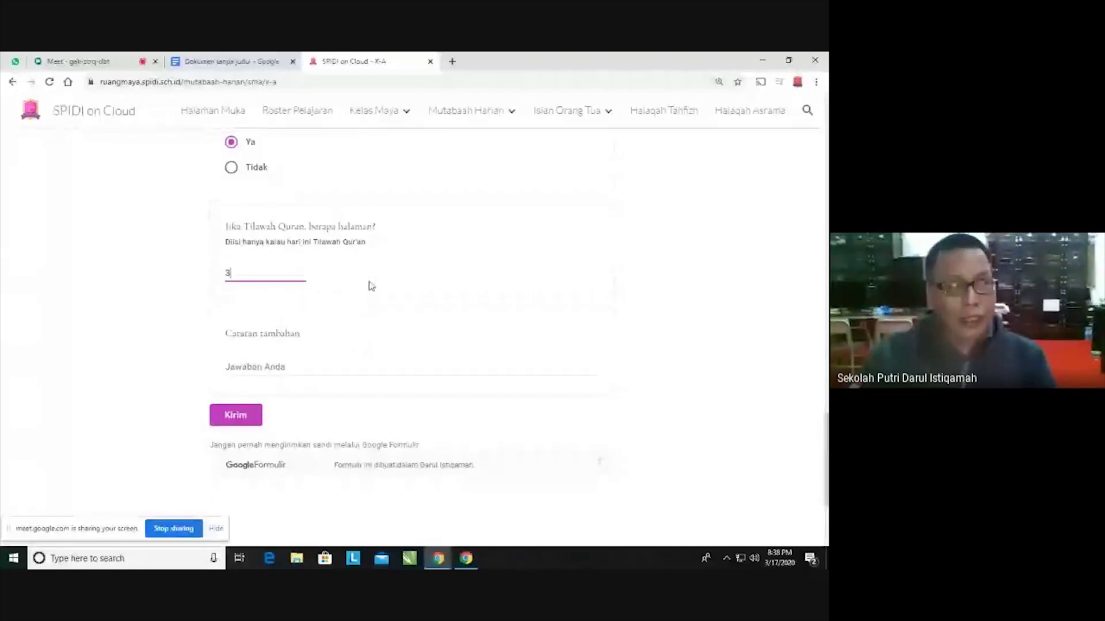
{"action": "scroll", "coordinate": [370, 286], "scroll_direction": "up", "scroll_amount": 9}
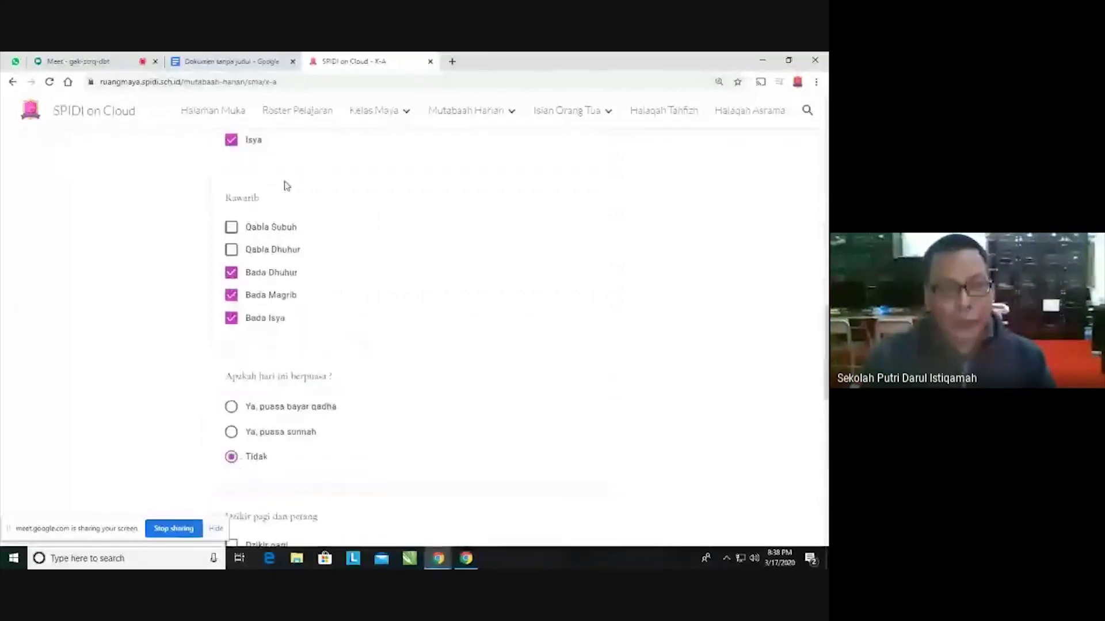
{"action": "scroll", "coordinate": [338, 347], "scroll_direction": "down", "scroll_amount": 7}
{"action": "scroll", "coordinate": [289, 443], "scroll_direction": "down", "scroll_amount": 3}
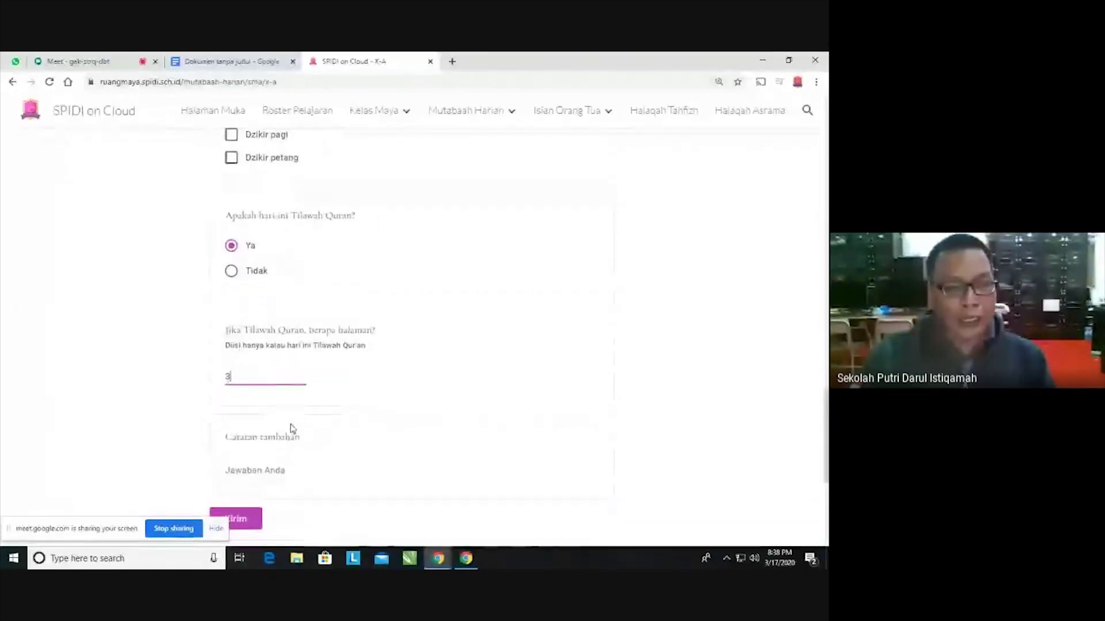
- Select the Catatan tambahan answer field, leave it empty, and return to the Mutabaah Harian overview page
{"action": "left_click", "coordinate": [289, 306]}
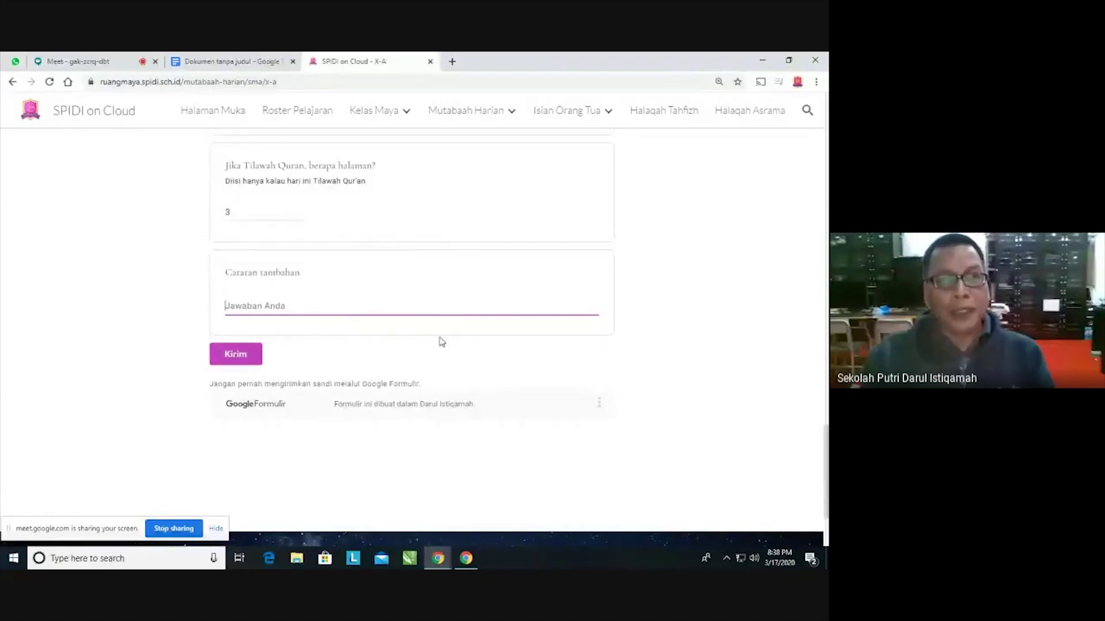
{"action": "scroll", "coordinate": [441, 341], "scroll_direction": "up", "scroll_amount": 10}
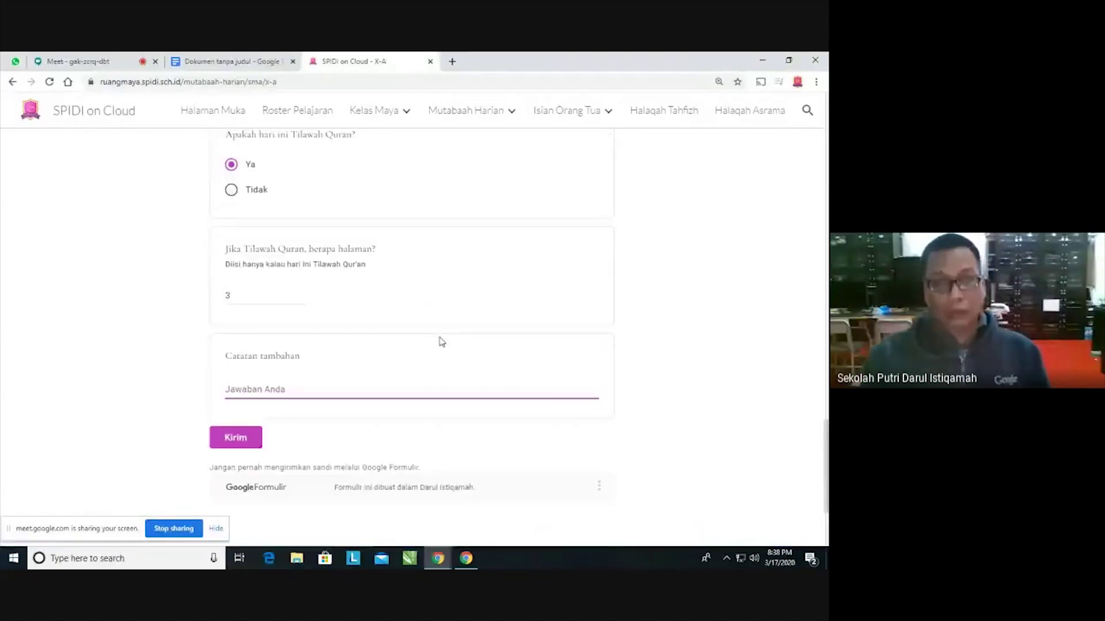
{"action": "scroll", "coordinate": [442, 342], "scroll_direction": "up", "scroll_amount": 5}
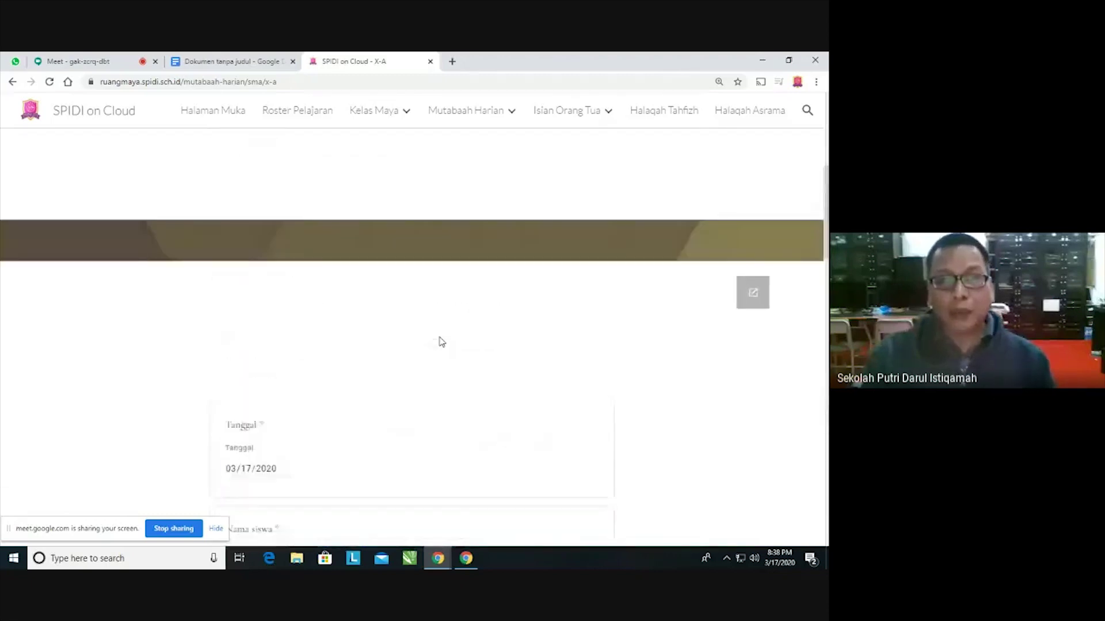
{"action": "left_click", "coordinate": [468, 115]}
{"action": "left_click", "coordinate": [469, 145]}
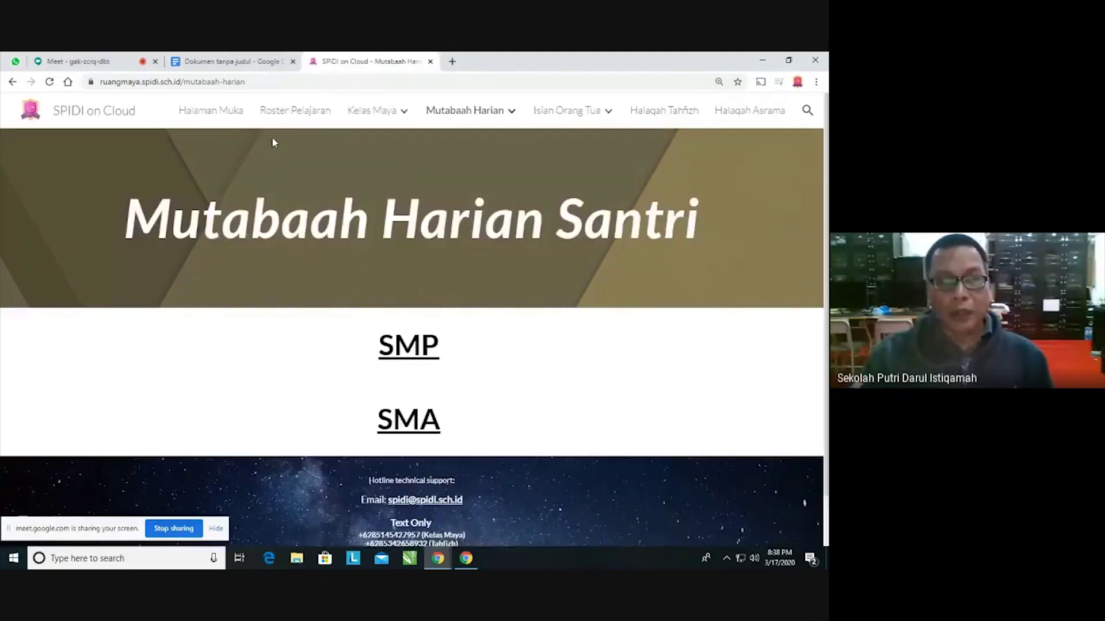
- Check the Google Meet call, return to SPIDI on Cloud, and open the Isian Orang Tua page
{"action": "left_click", "coordinate": [100, 62]}
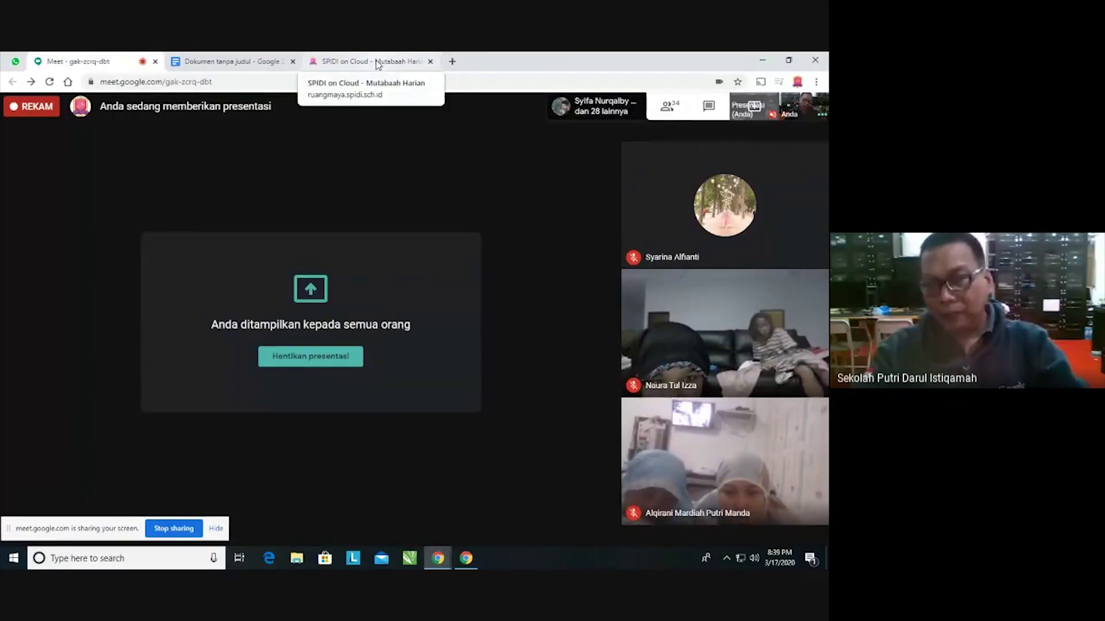
{"action": "left_click", "coordinate": [377, 62]}
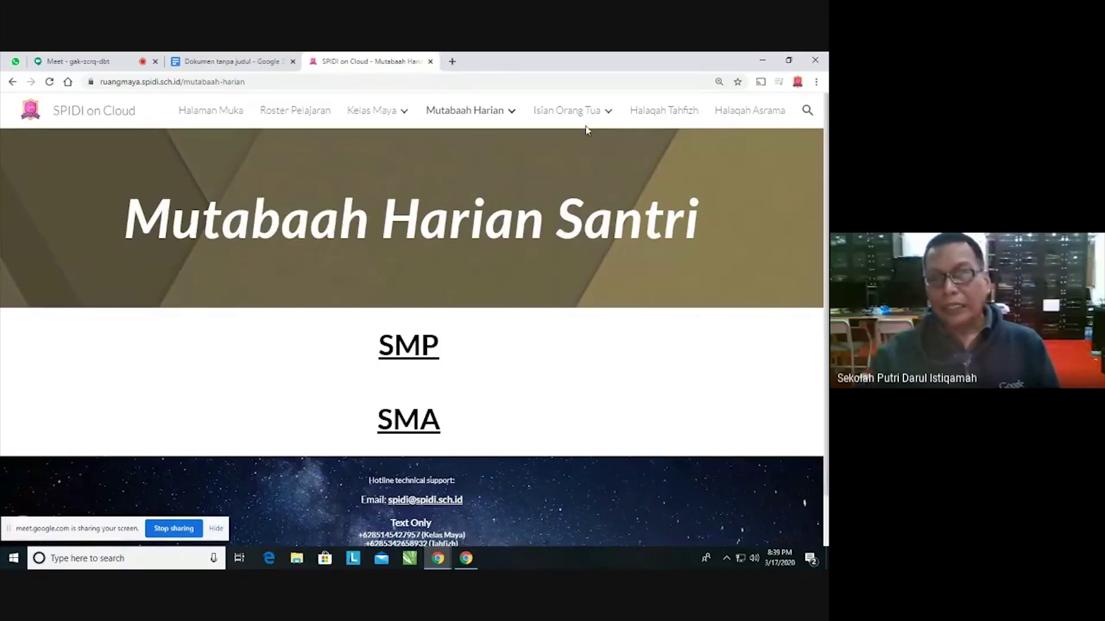
{"action": "mouse_move", "coordinate": [570, 111]}
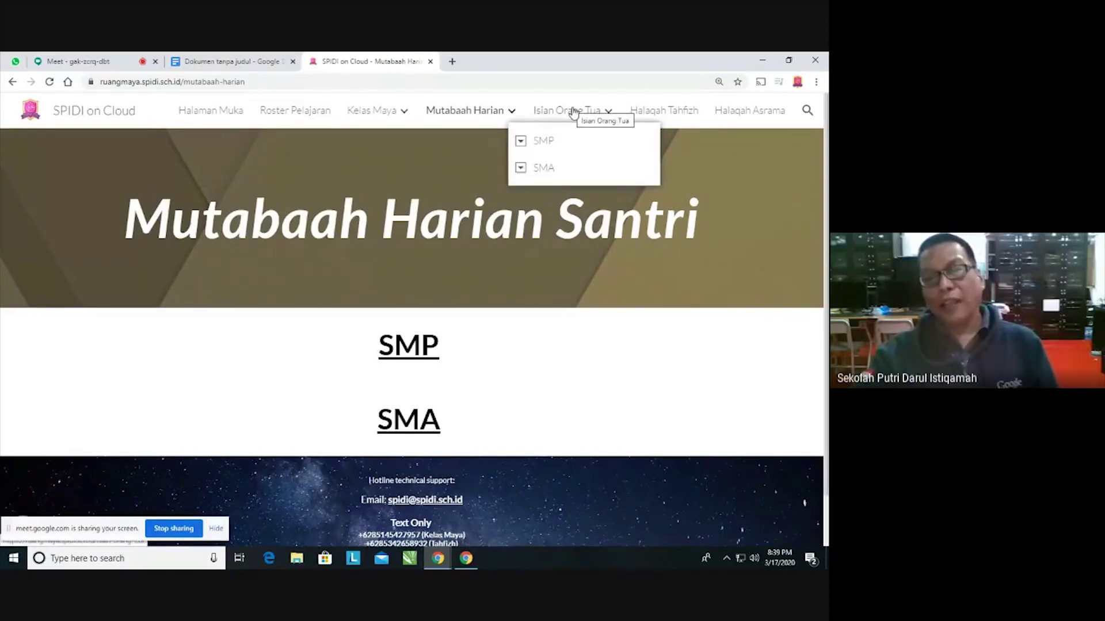
{"action": "left_click", "coordinate": [571, 112]}
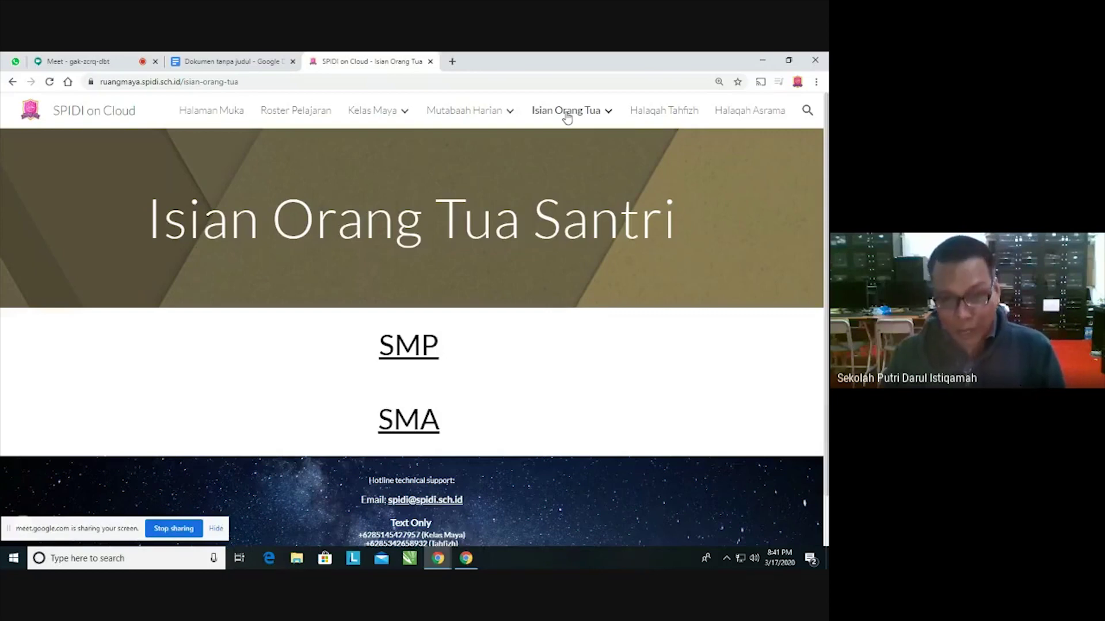
- Look at the participants in the Google Meet call and return to the Isian Orang Tua page on SPIDI on Cloud
{"action": "left_click", "coordinate": [49, 67]}
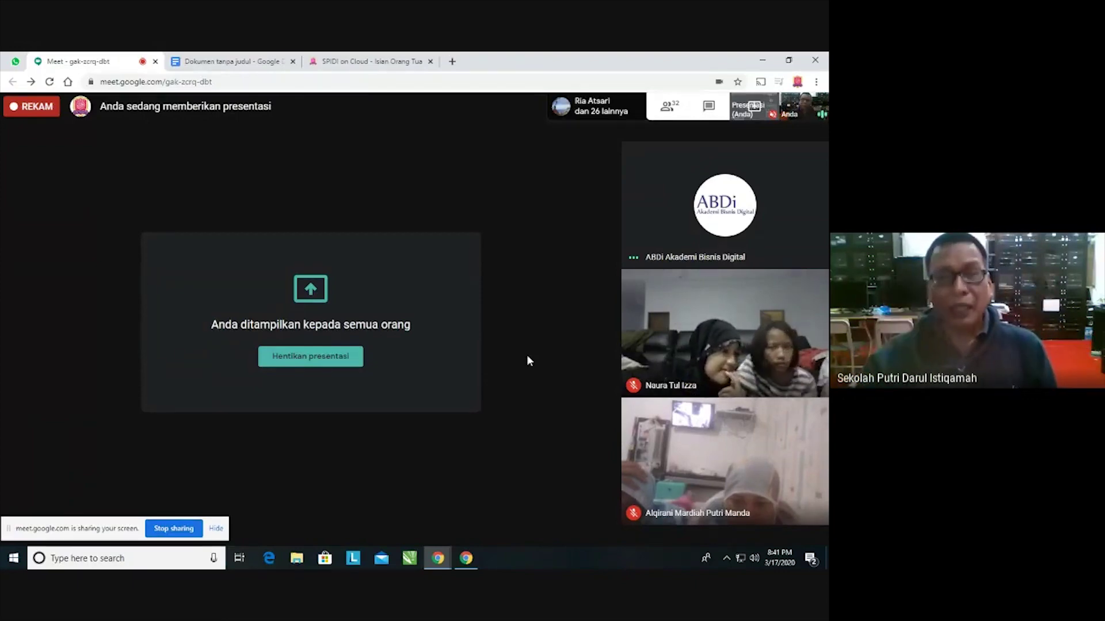
{"action": "mouse_move", "coordinate": [499, 295]}
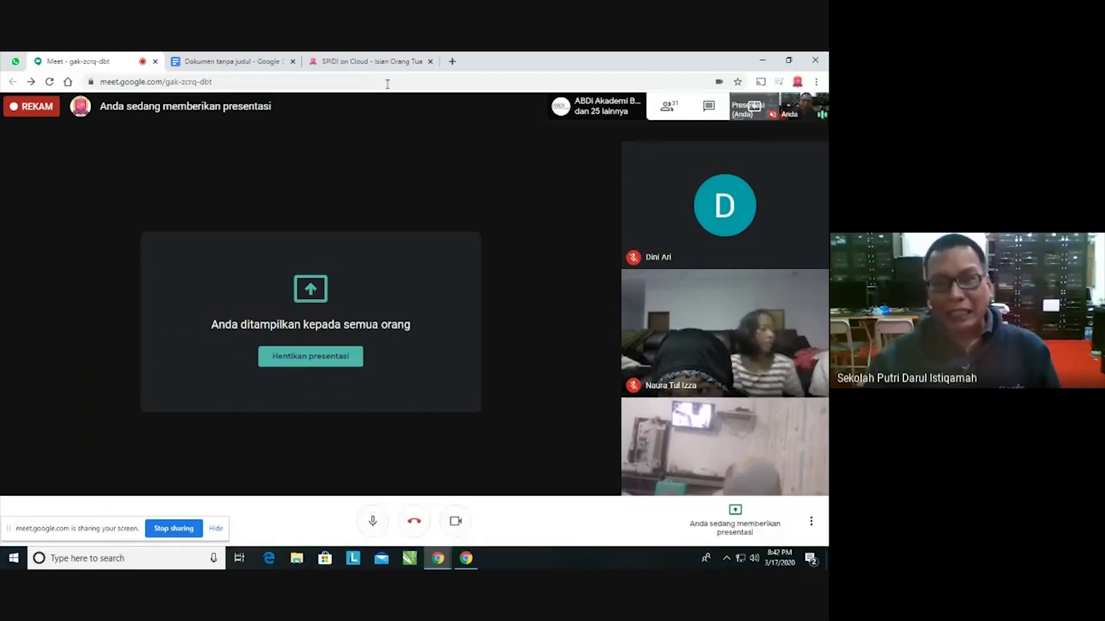
{"action": "left_click", "coordinate": [380, 64]}
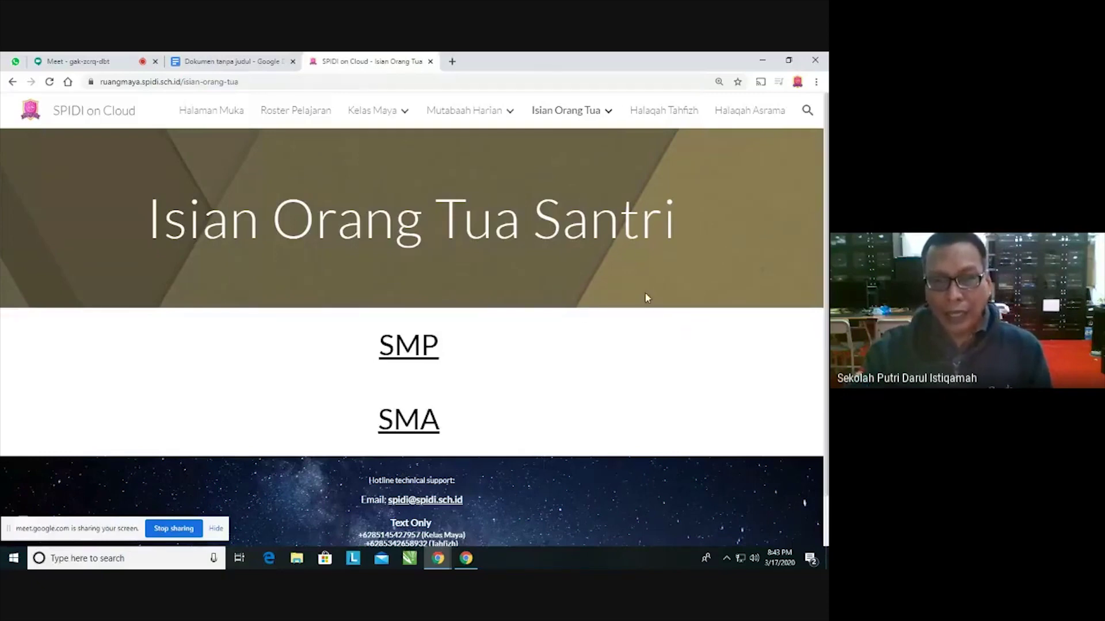
- Open the Isian Orang Tua Santri form for SMP class VII-B
{"action": "left_click", "coordinate": [414, 346]}
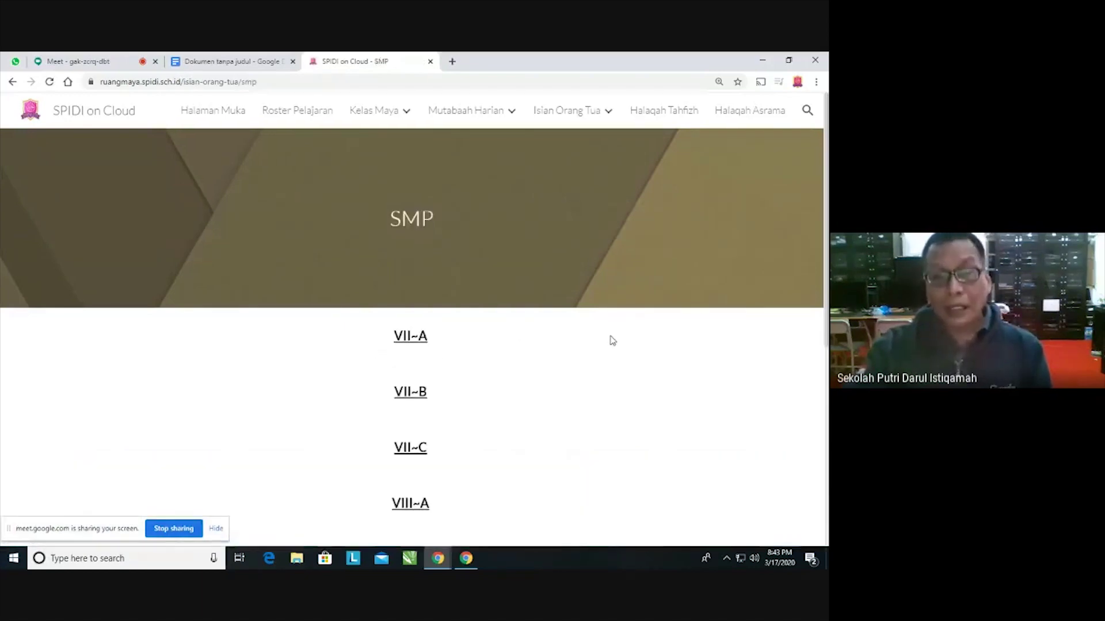
{"action": "scroll", "coordinate": [612, 340], "scroll_direction": "down", "scroll_amount": 2}
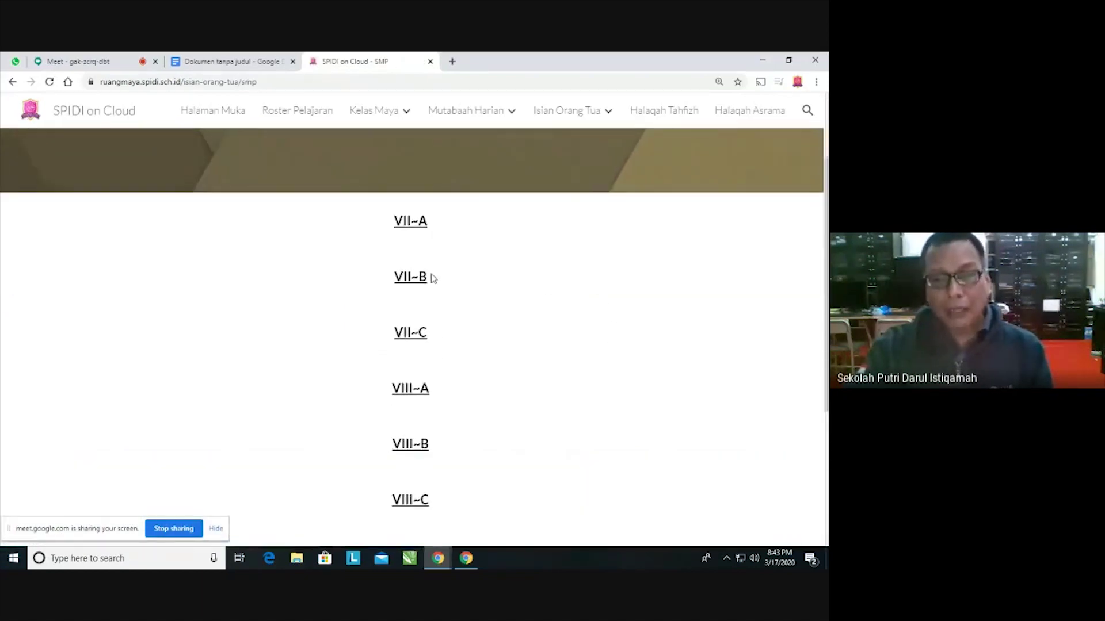
{"action": "left_click", "coordinate": [413, 279]}
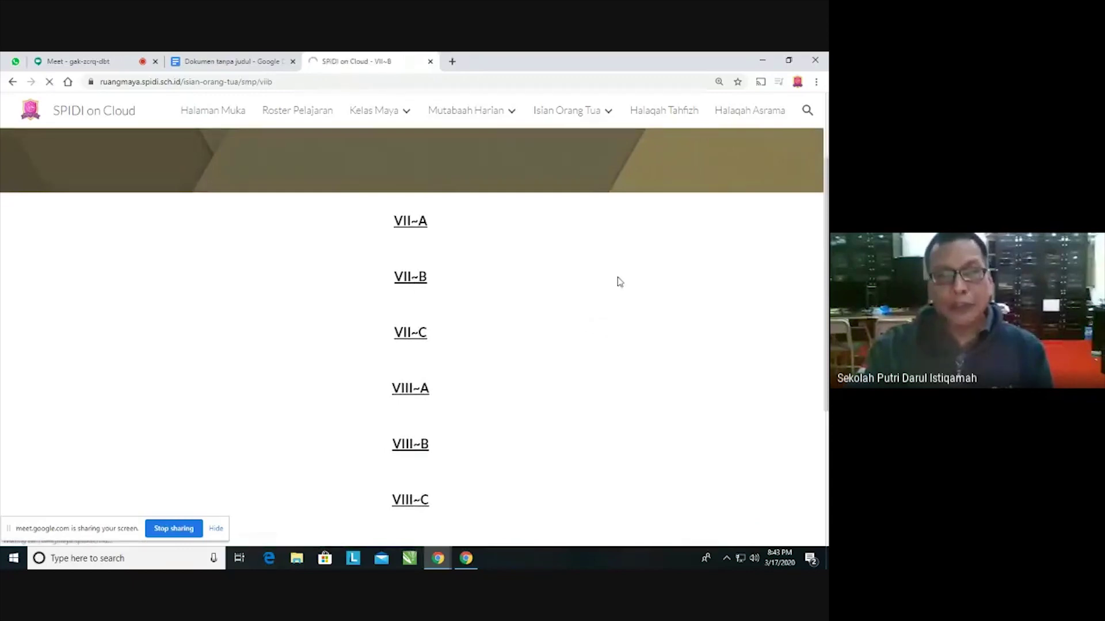
{"action": "scroll", "coordinate": [714, 320], "scroll_direction": "down", "scroll_amount": 3}
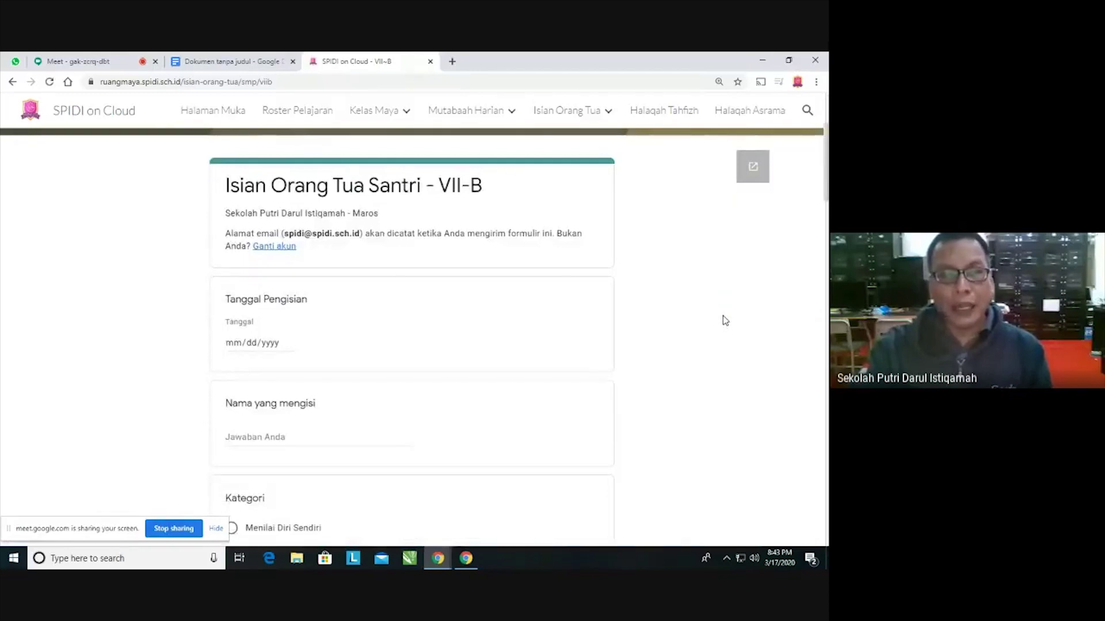
{"action": "scroll", "coordinate": [722, 318], "scroll_direction": "down", "scroll_amount": 1}
{"action": "scroll", "coordinate": [723, 319], "scroll_direction": "up", "scroll_amount": 1}
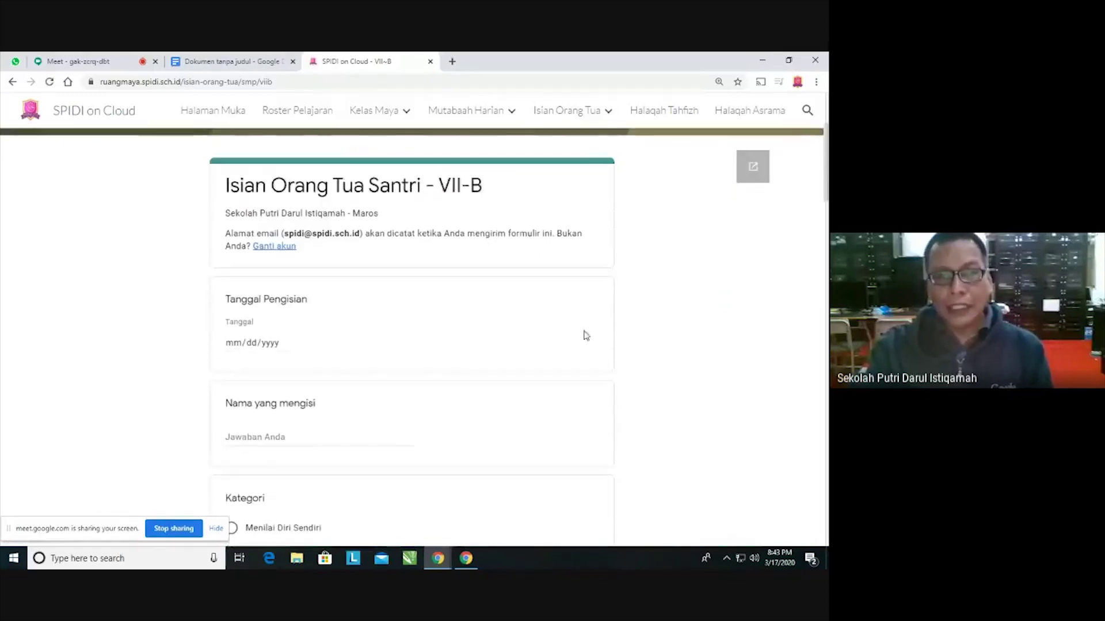
- Set Tanggal Pengisian to 03/17/2020 and enter a sample parent's name under Nama yang mengisi
{"action": "left_click", "coordinate": [287, 343]}
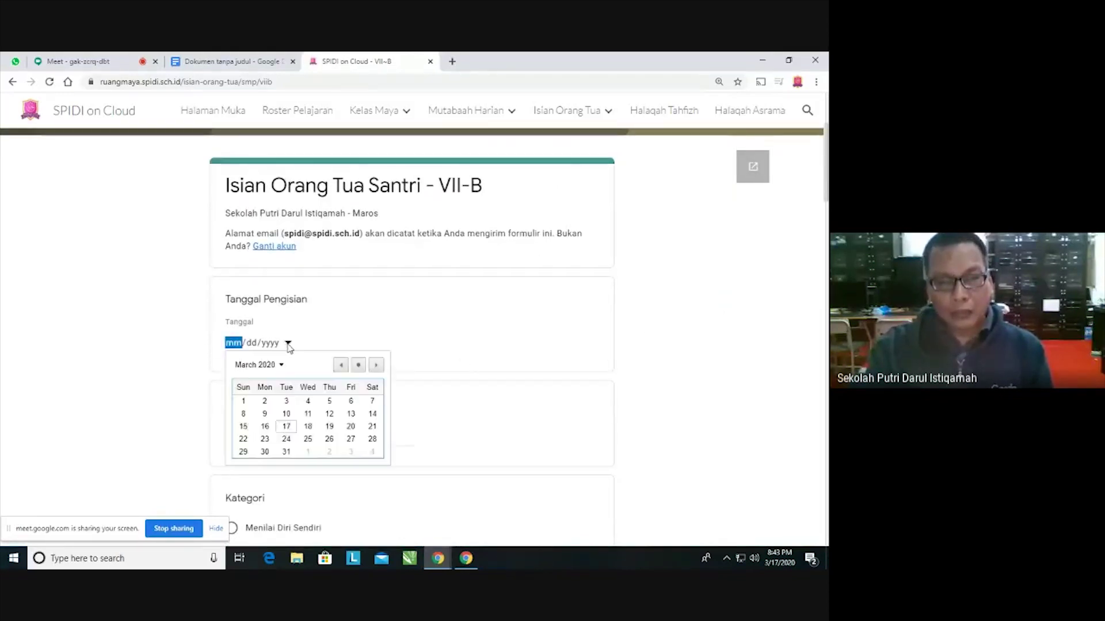
{"action": "left_click", "coordinate": [288, 428]}
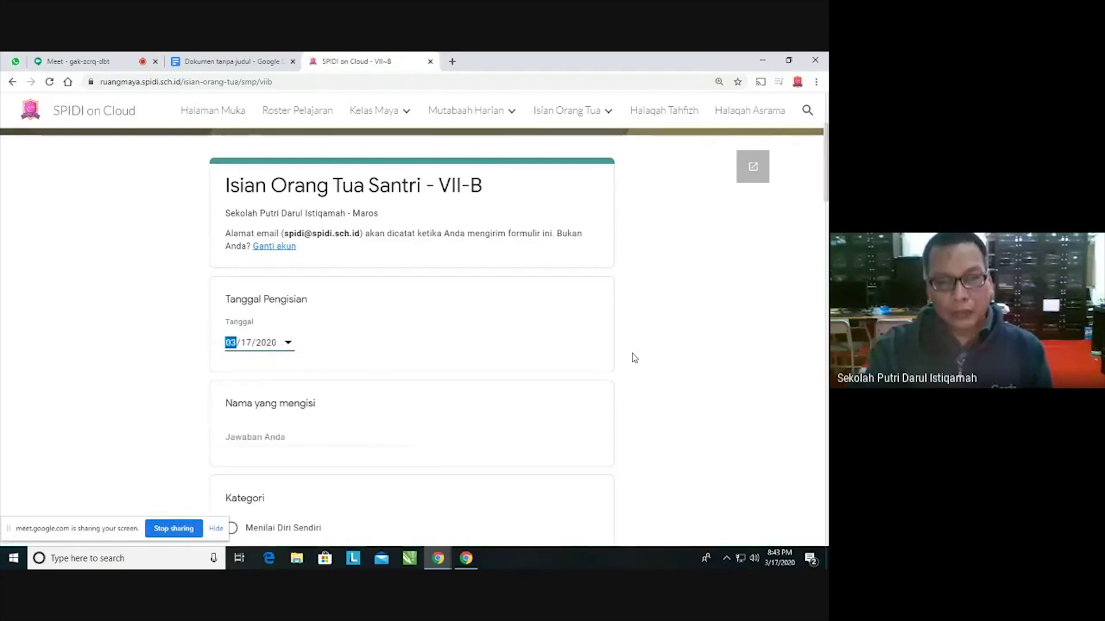
{"action": "scroll", "coordinate": [673, 352], "scroll_direction": "down", "scroll_amount": 3}
{"action": "left_click", "coordinate": [310, 265]}
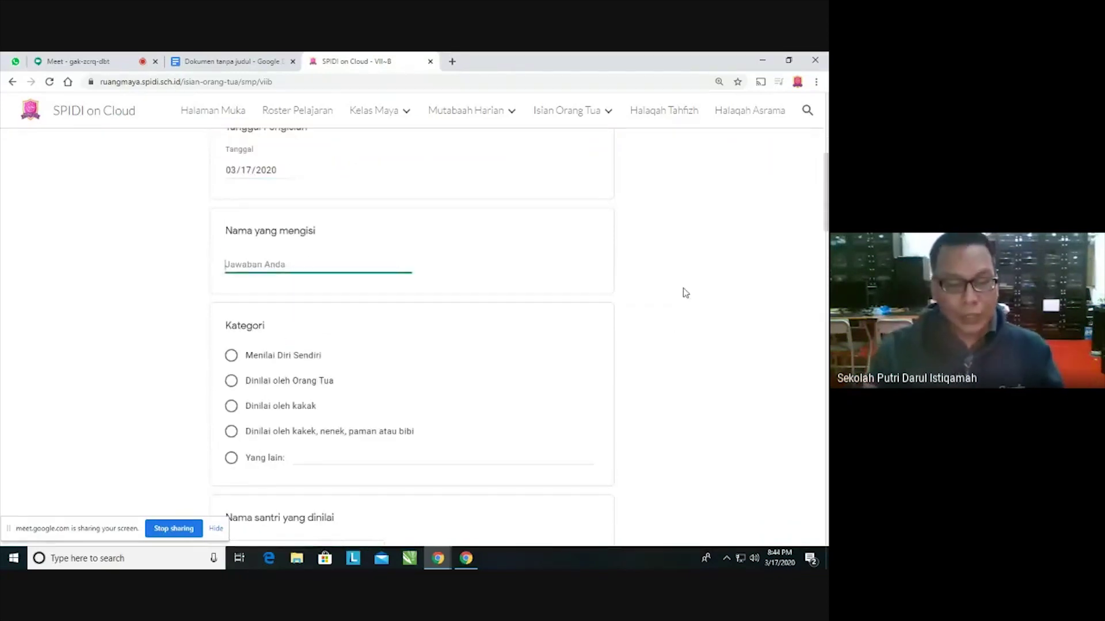
{"action": "type", "text": "Bu"}
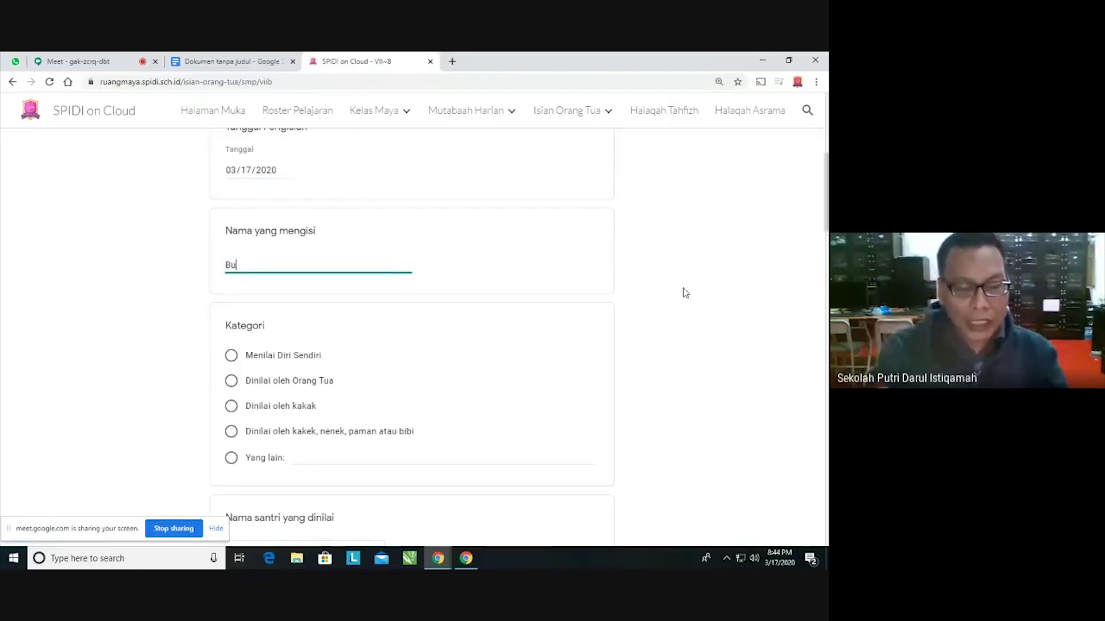
{"action": "type", "text": "di"}
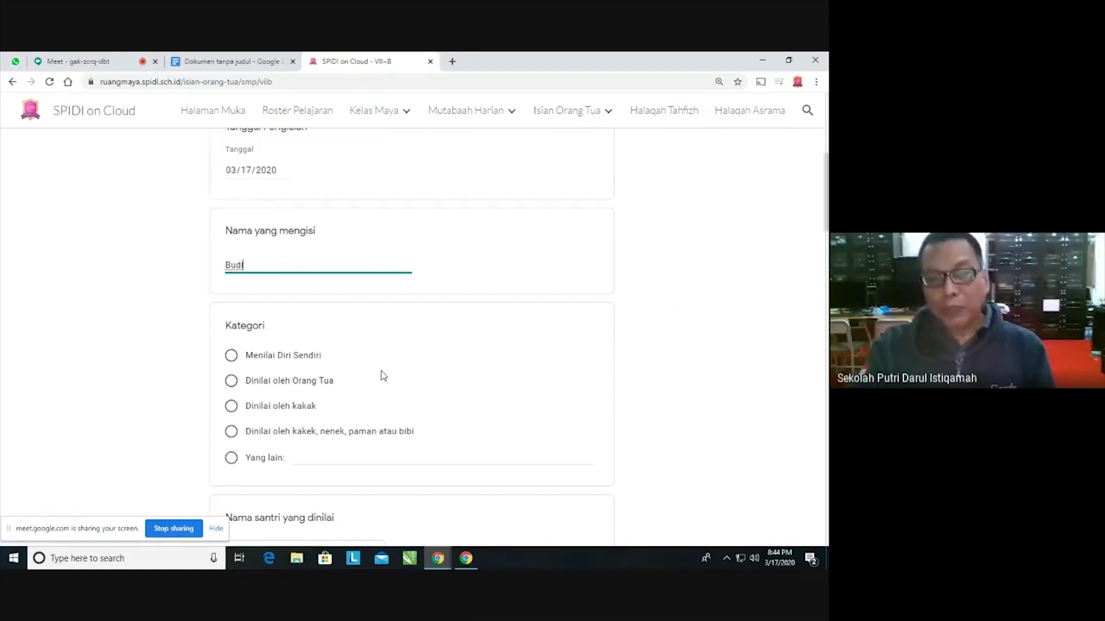
- Set Kategori to Dinilai oleh Orang Tua and choose the first listed student under Nama santri yang dinilai
{"action": "left_click", "coordinate": [231, 381]}
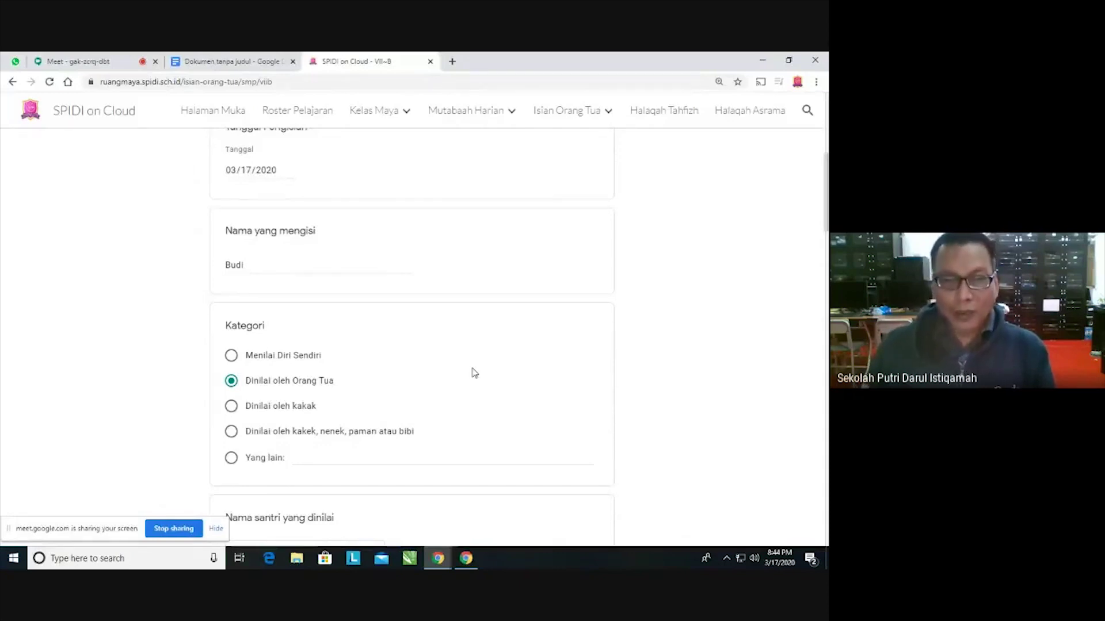
{"action": "scroll", "coordinate": [473, 373], "scroll_direction": "down", "scroll_amount": 1}
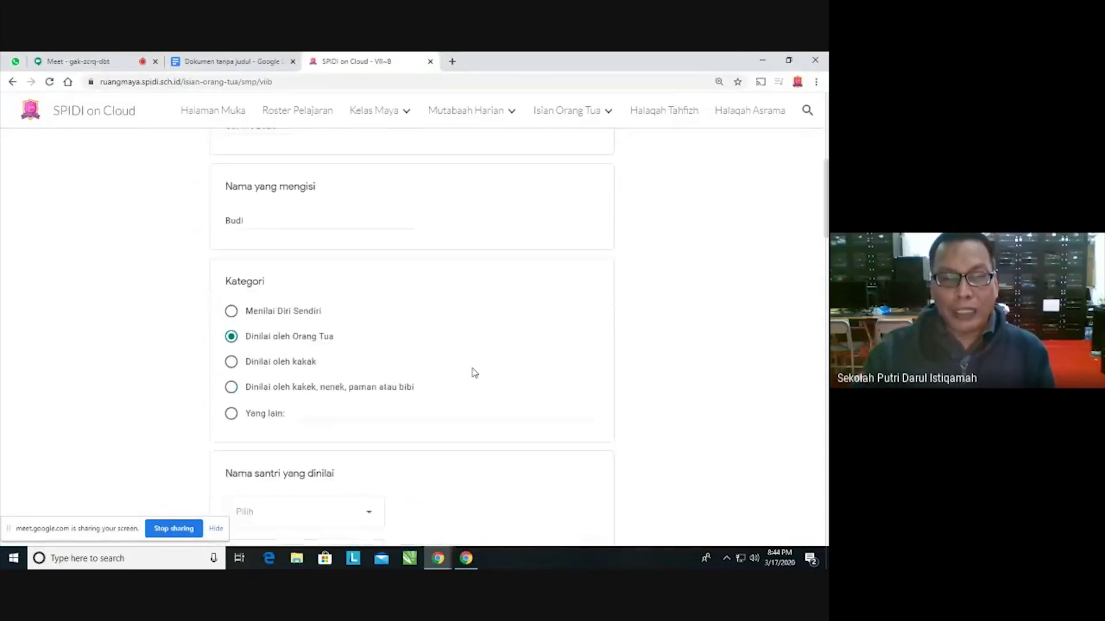
{"action": "left_click", "coordinate": [369, 498]}
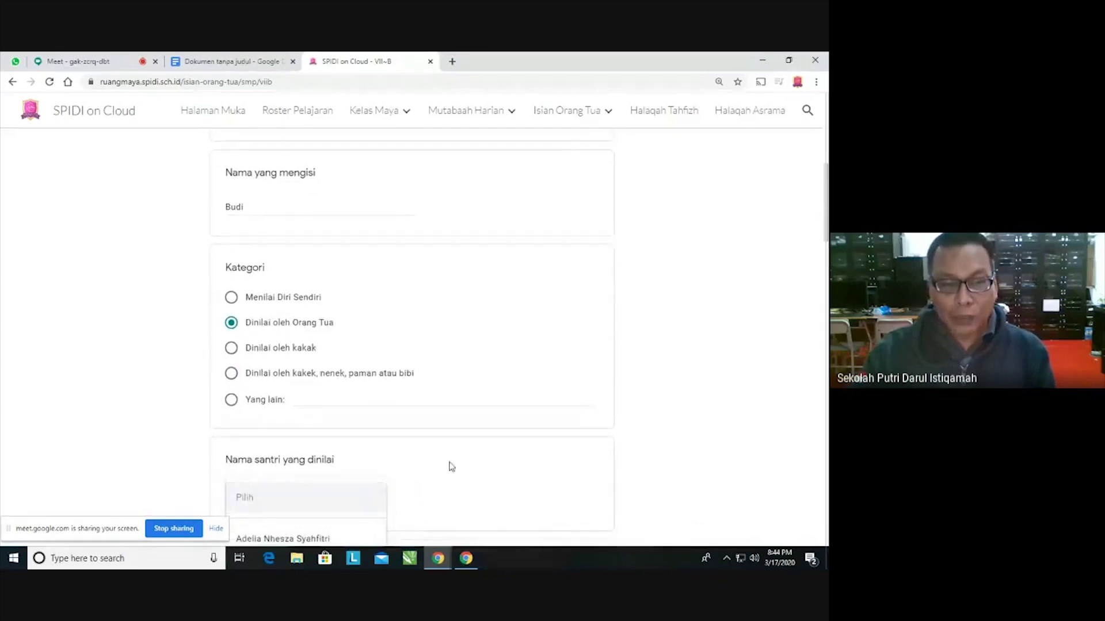
{"action": "scroll", "coordinate": [450, 464], "scroll_direction": "down", "scroll_amount": 1}
{"action": "scroll", "coordinate": [418, 478], "scroll_direction": "down", "scroll_amount": 1}
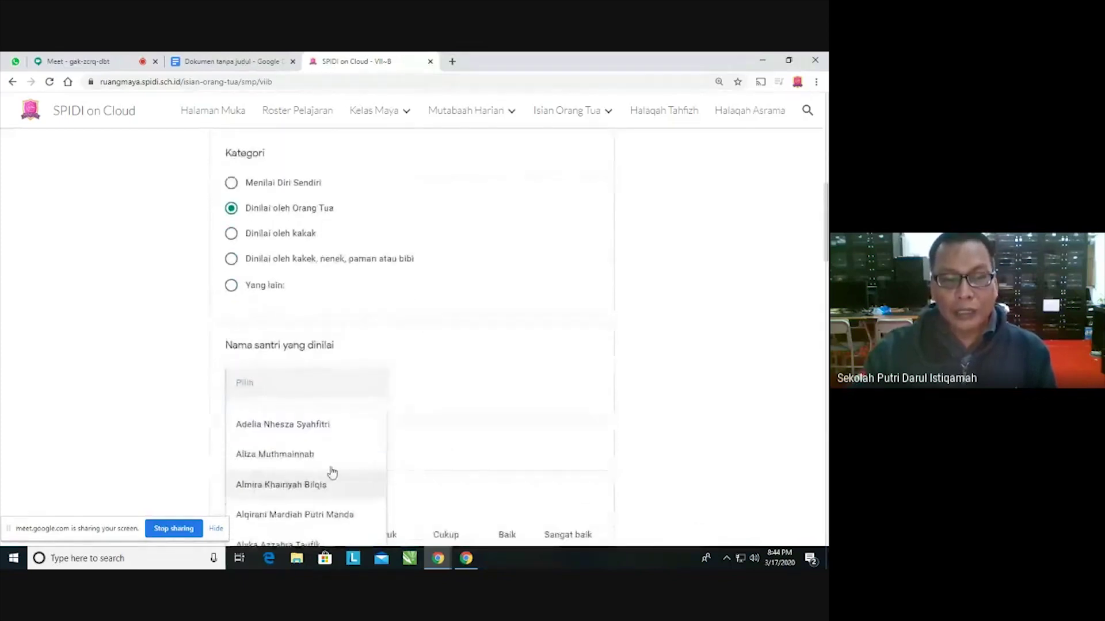
{"action": "left_click", "coordinate": [311, 426]}
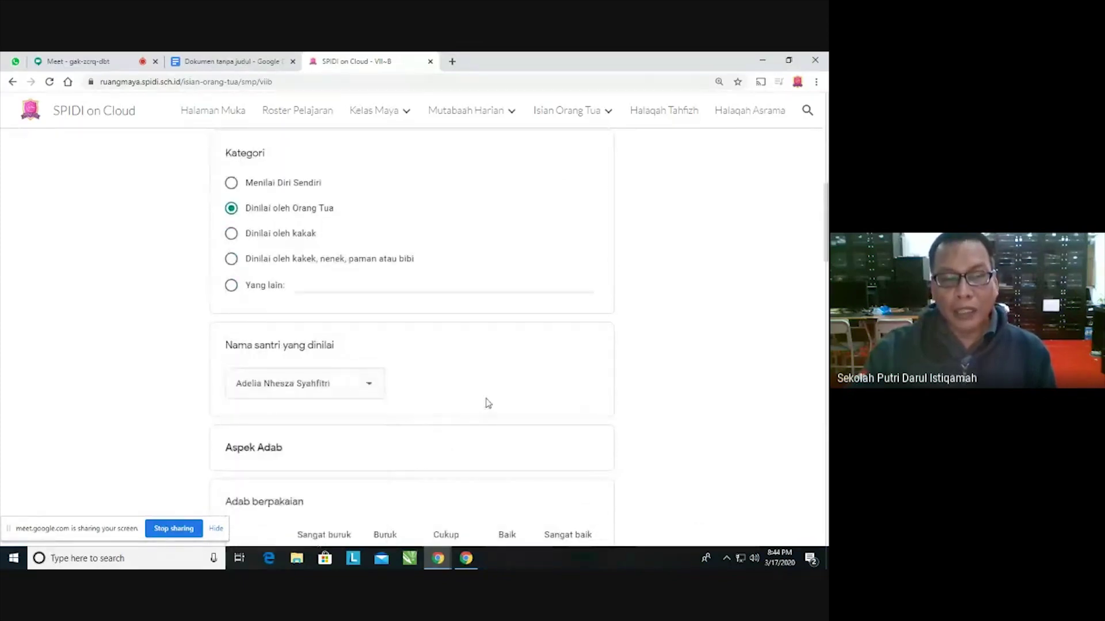
- Replace the name under Nama yang mengisi with the selected student's first name and set Kategori to Menilai Diri Sendiri
{"action": "scroll", "coordinate": [370, 296], "scroll_direction": "up", "scroll_amount": 1}
{"action": "double_click", "coordinate": [248, 145]}
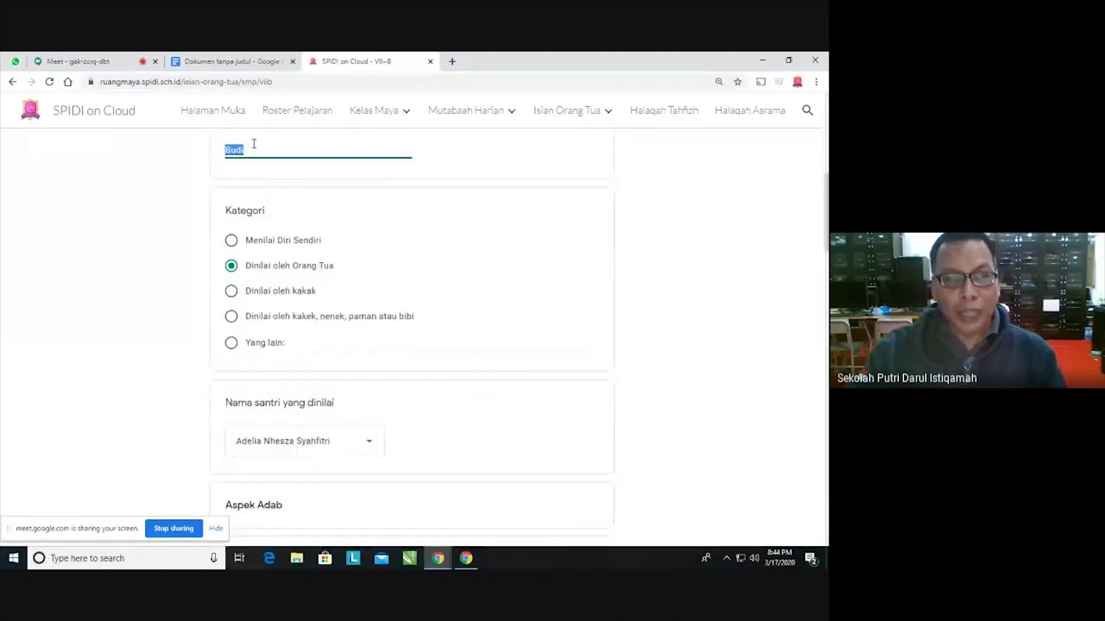
{"action": "type", "text": "Adelia"}
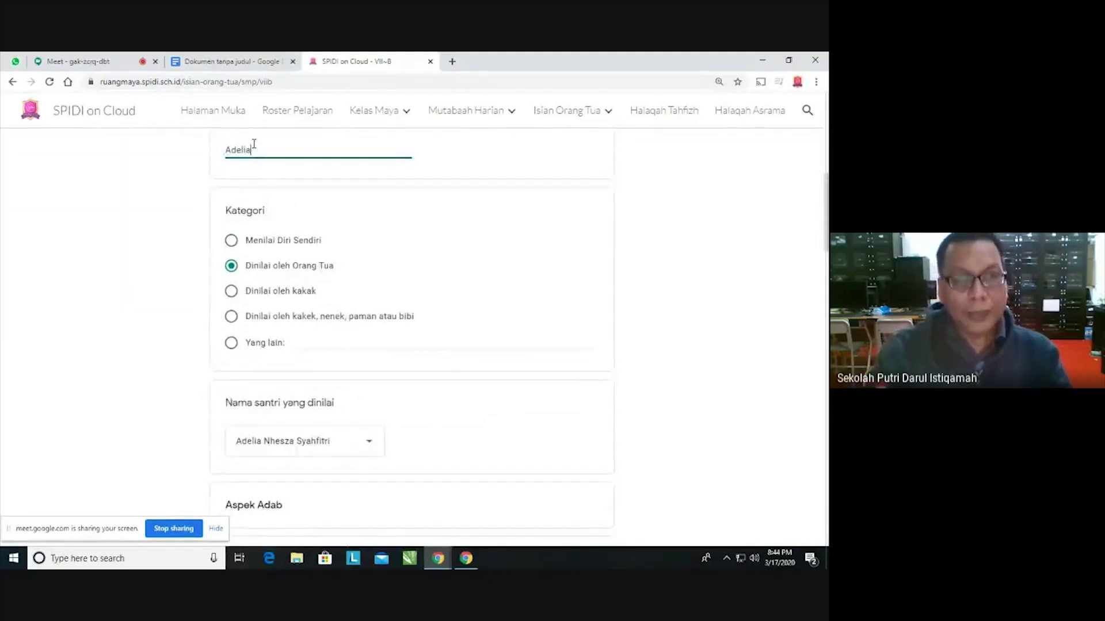
{"action": "left_click", "coordinate": [232, 242]}
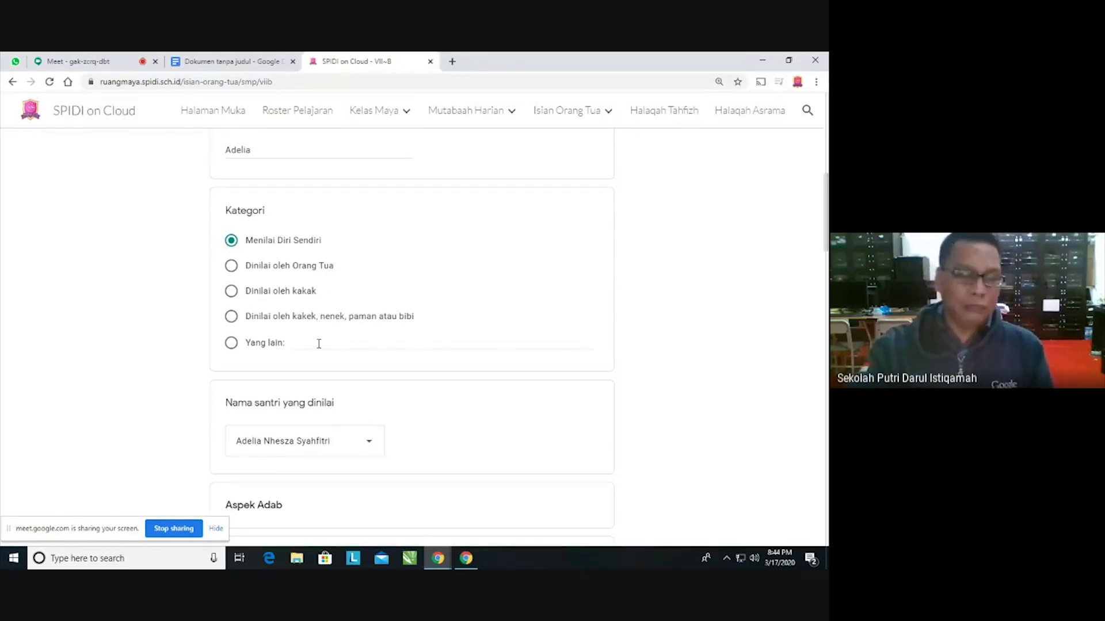
- Review the whole form, from Tanggal Pengisian and Kategori through the Adab, Intrapersonal and Interpersonal rating grids
{"action": "scroll", "coordinate": [503, 337], "scroll_direction": "up", "scroll_amount": 3}
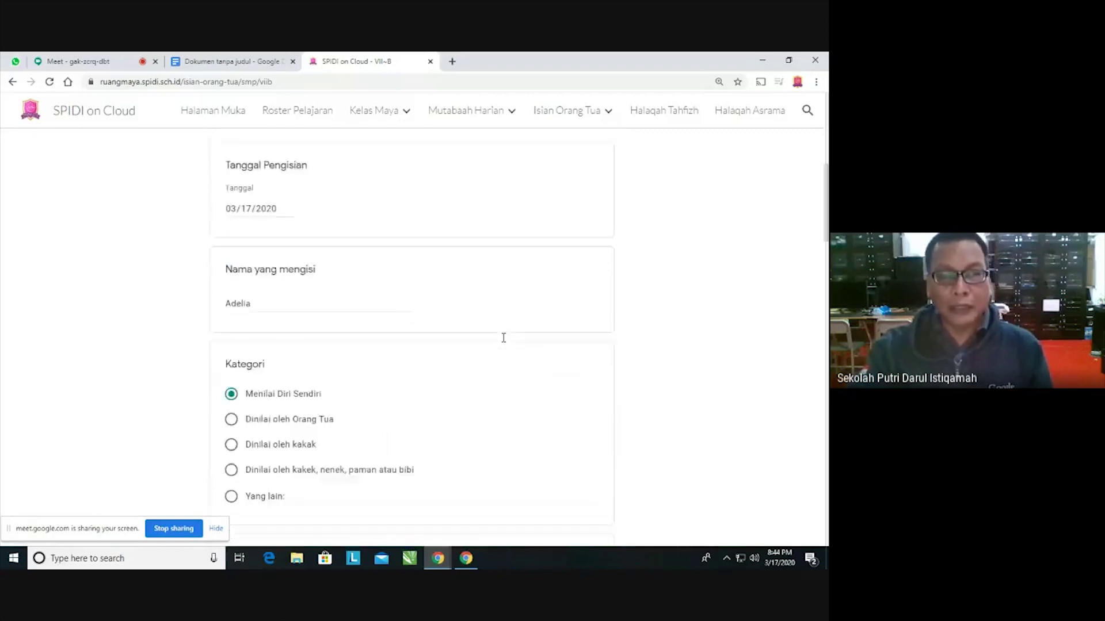
{"action": "scroll", "coordinate": [504, 338], "scroll_direction": "up", "scroll_amount": 1}
{"action": "scroll", "coordinate": [503, 338], "scroll_direction": "down", "scroll_amount": 1}
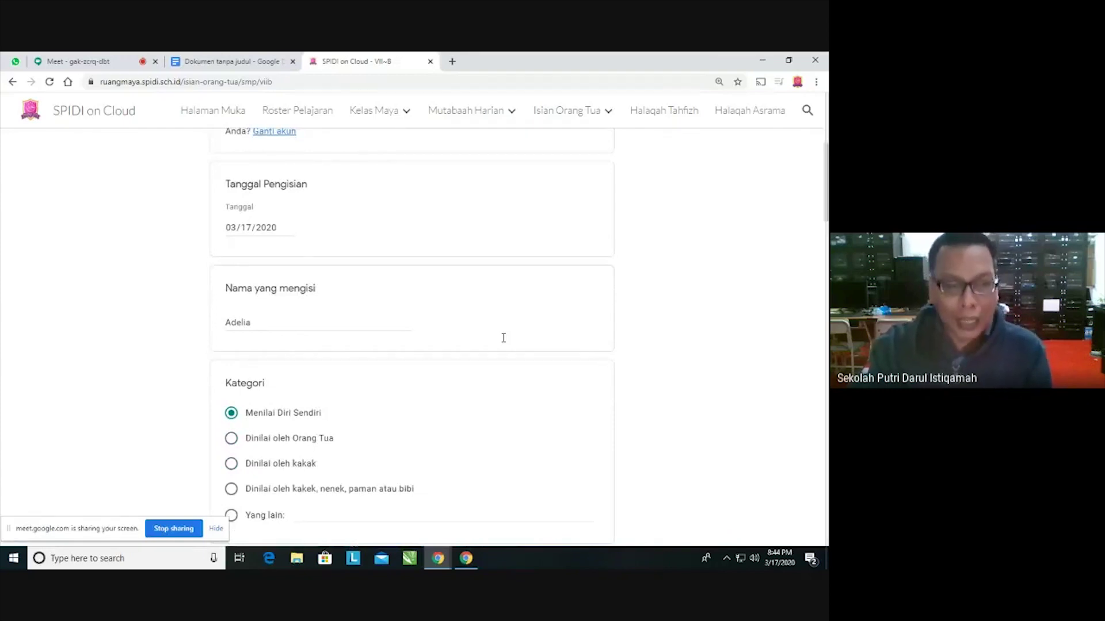
{"action": "scroll", "coordinate": [503, 338], "scroll_direction": "down", "scroll_amount": 2}
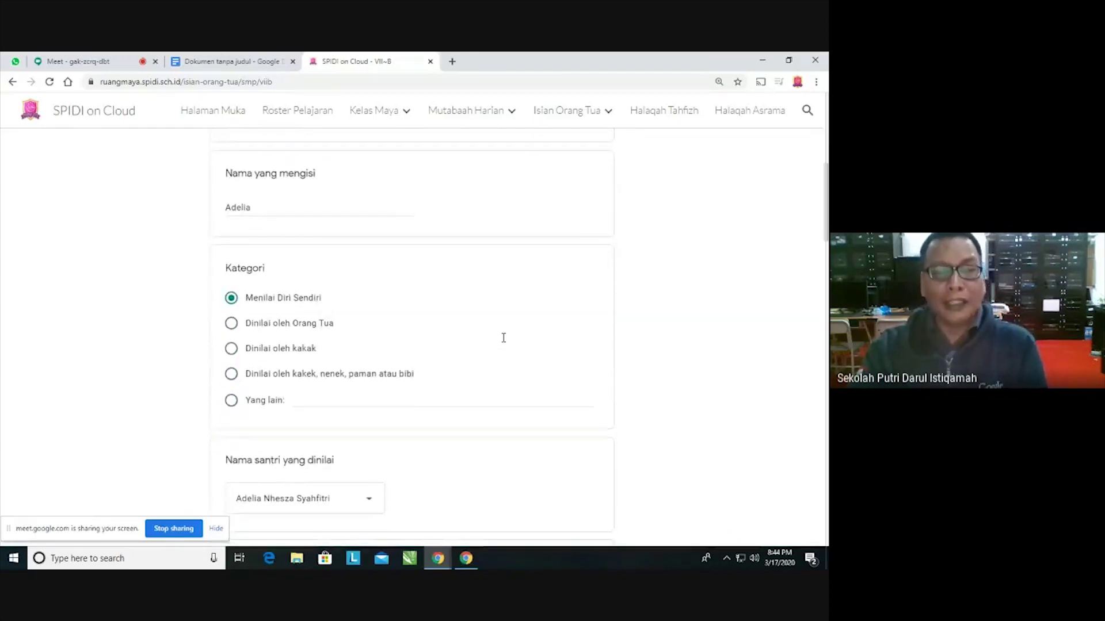
{"action": "scroll", "coordinate": [530, 331], "scroll_direction": "down", "scroll_amount": 2}
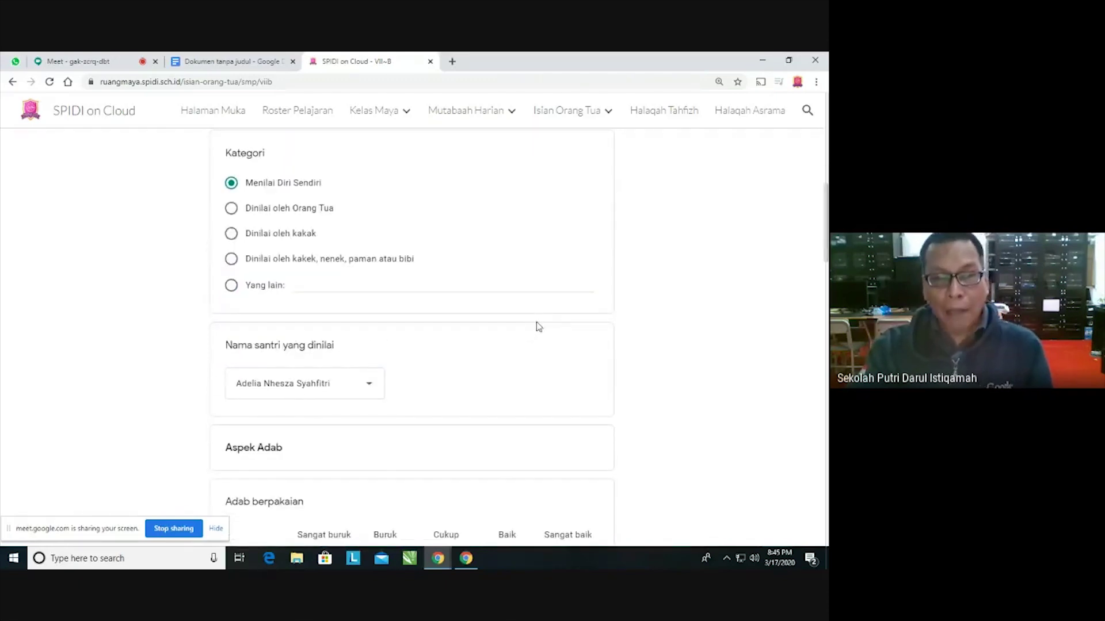
{"action": "scroll", "coordinate": [704, 329], "scroll_direction": "down", "scroll_amount": 2}
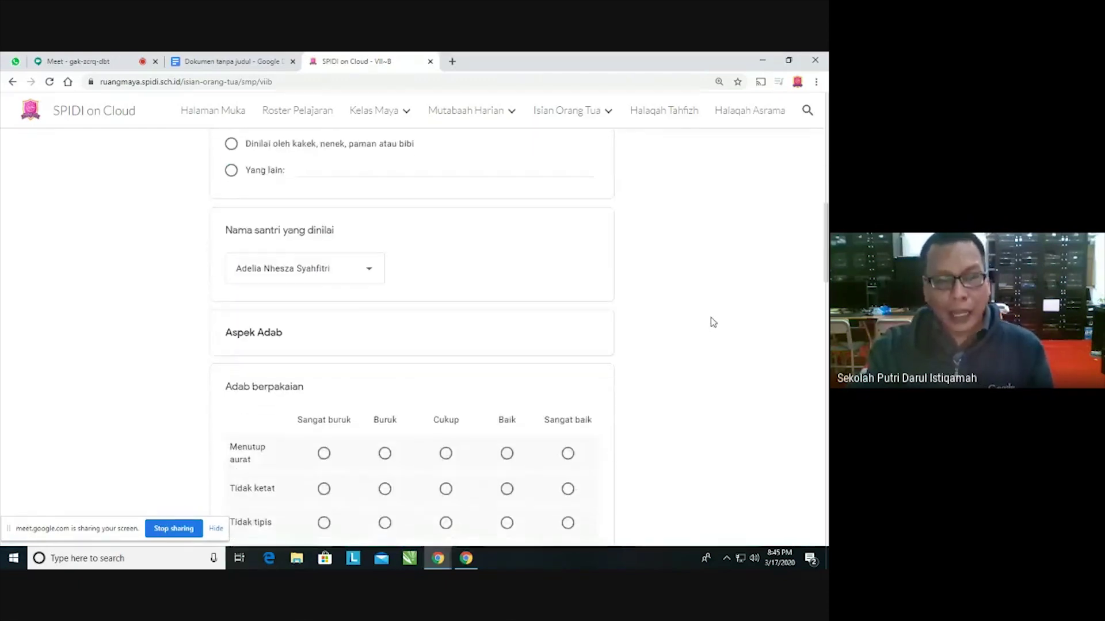
{"action": "scroll", "coordinate": [704, 307], "scroll_direction": "down", "scroll_amount": 3}
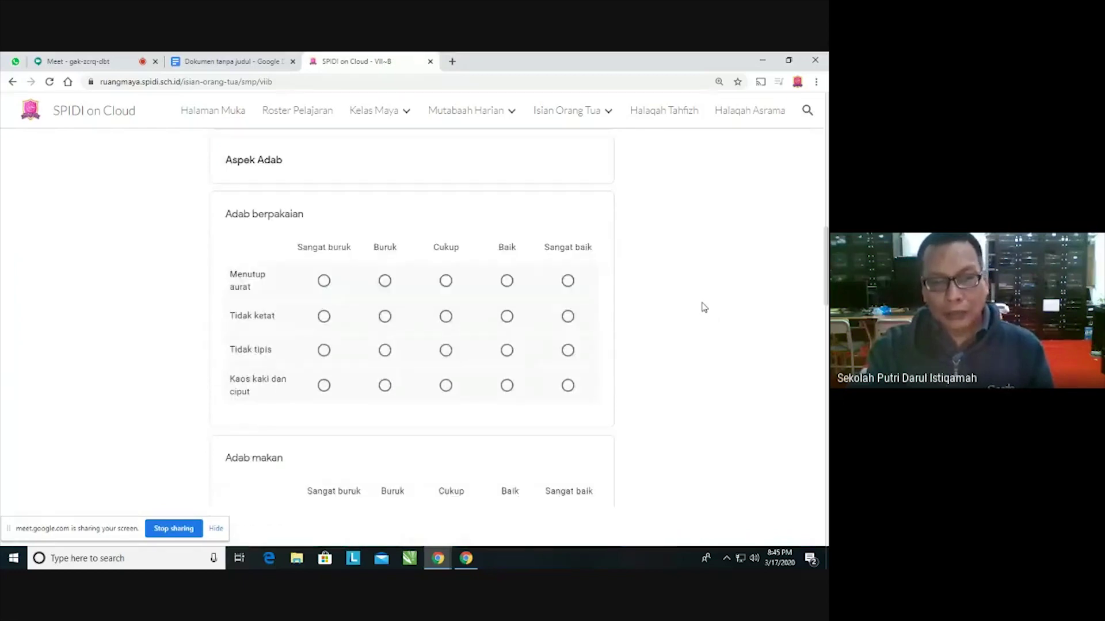
{"action": "scroll", "coordinate": [704, 307], "scroll_direction": "down", "scroll_amount": 15}
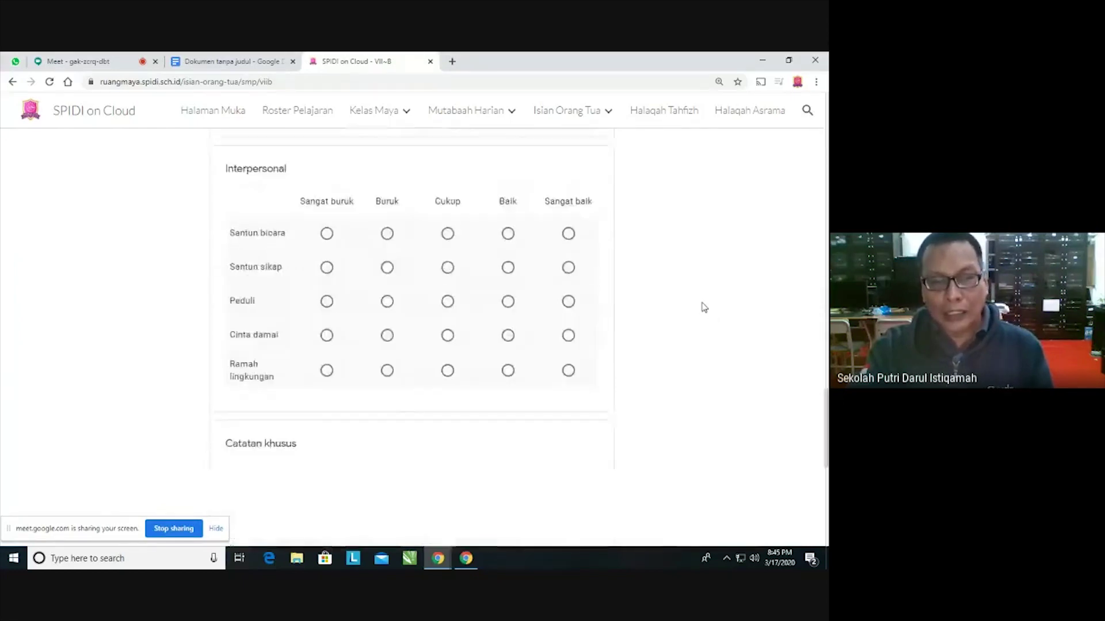
{"action": "scroll", "coordinate": [704, 307], "scroll_direction": "down", "scroll_amount": 6}
{"action": "scroll", "coordinate": [704, 307], "scroll_direction": "up", "scroll_amount": 11}
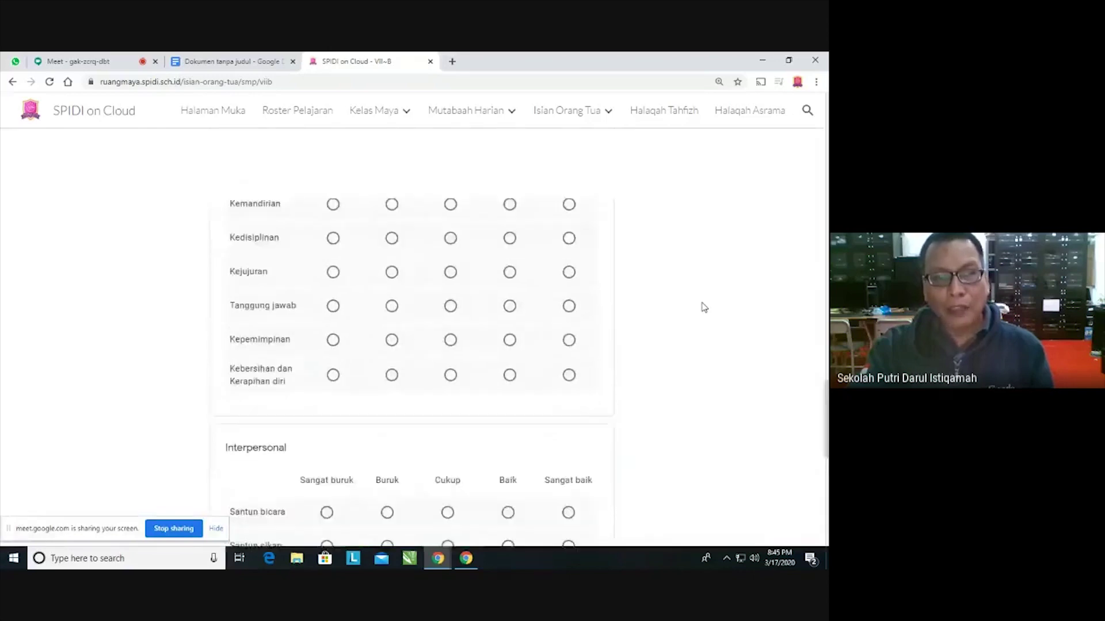
{"action": "scroll", "coordinate": [704, 307], "scroll_direction": "up", "scroll_amount": 12}
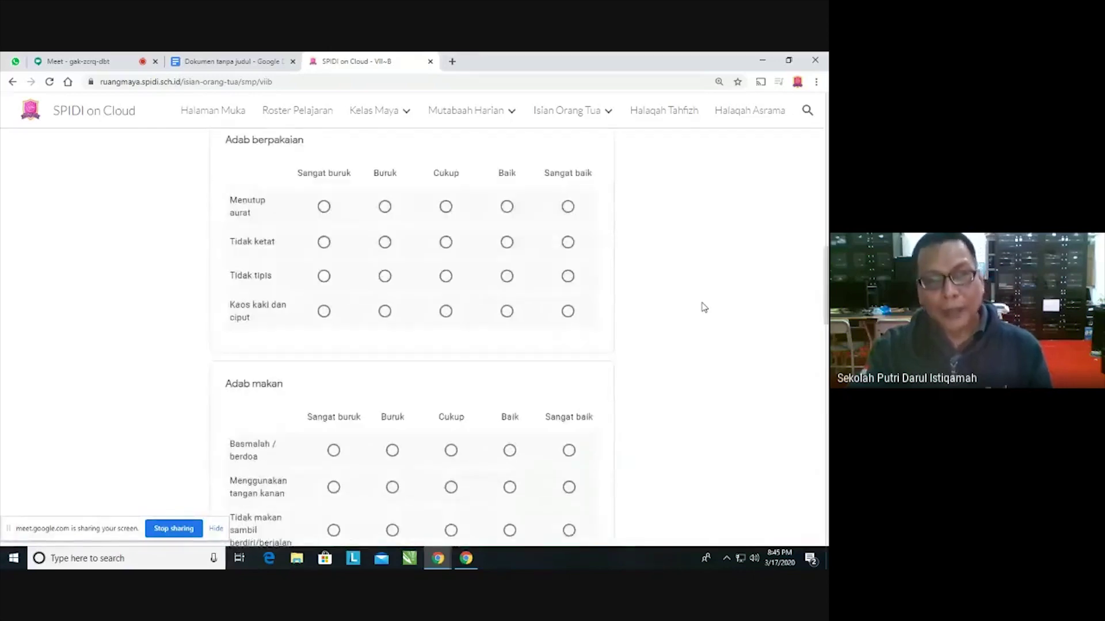
{"action": "scroll", "coordinate": [704, 307], "scroll_direction": "up", "scroll_amount": 2}
{"action": "scroll", "coordinate": [705, 308], "scroll_direction": "down", "scroll_amount": 1}
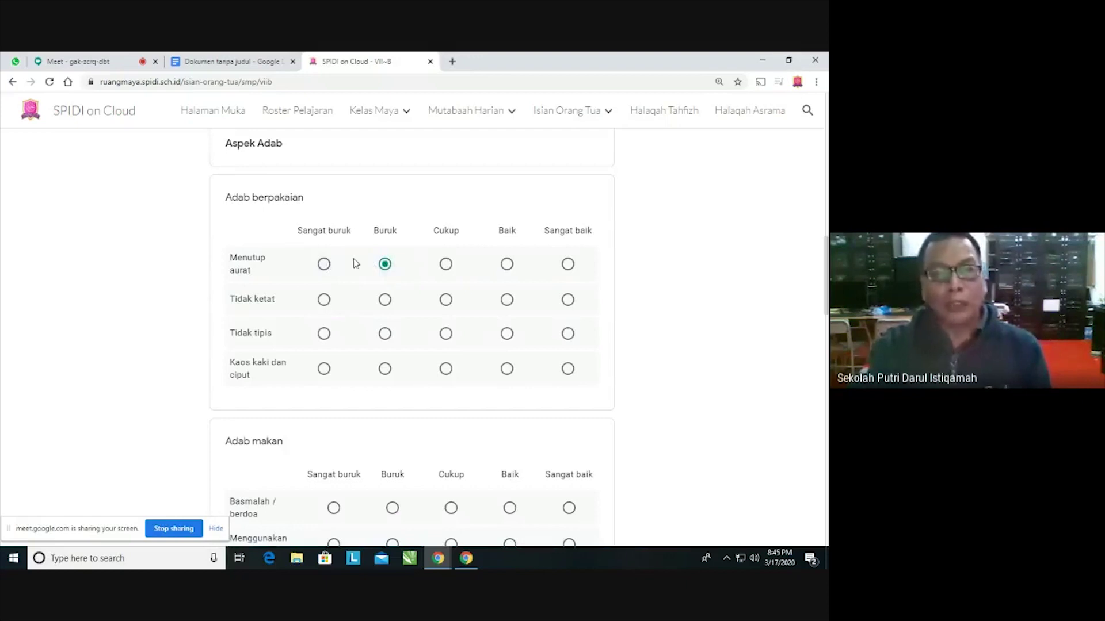
- Under Adab berpakaian, rate Menutup aurat, Tidak ketat and Tidak tipis as Baik, and Kaos kaki dan ciput as Sangat baik
{"action": "left_click", "coordinate": [323, 266]}
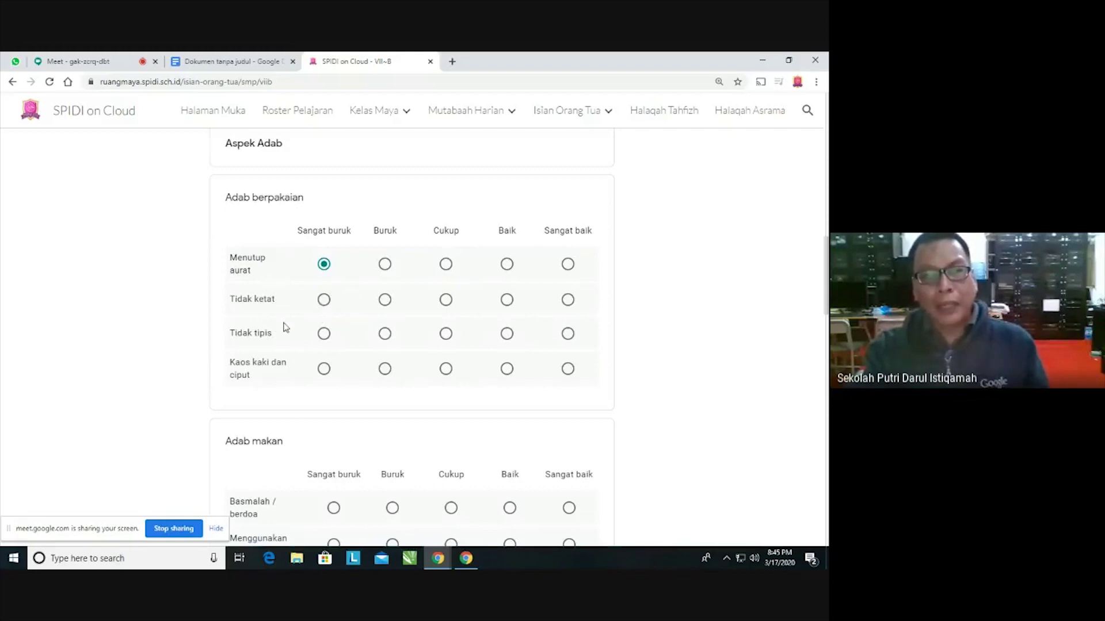
{"action": "left_click", "coordinate": [506, 335]}
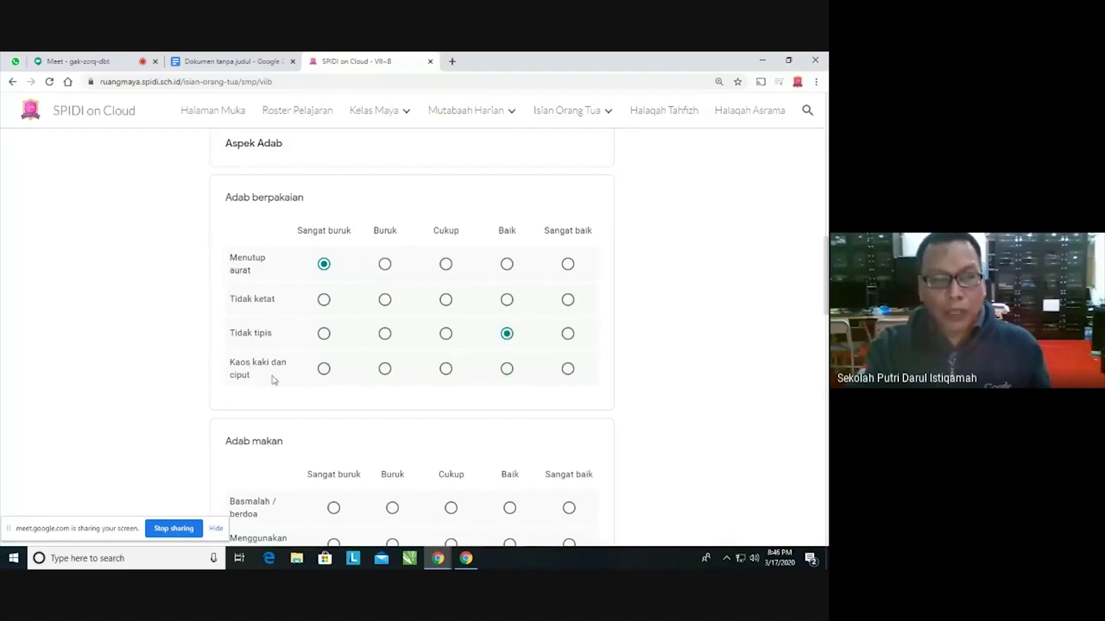
{"action": "left_click", "coordinate": [569, 370]}
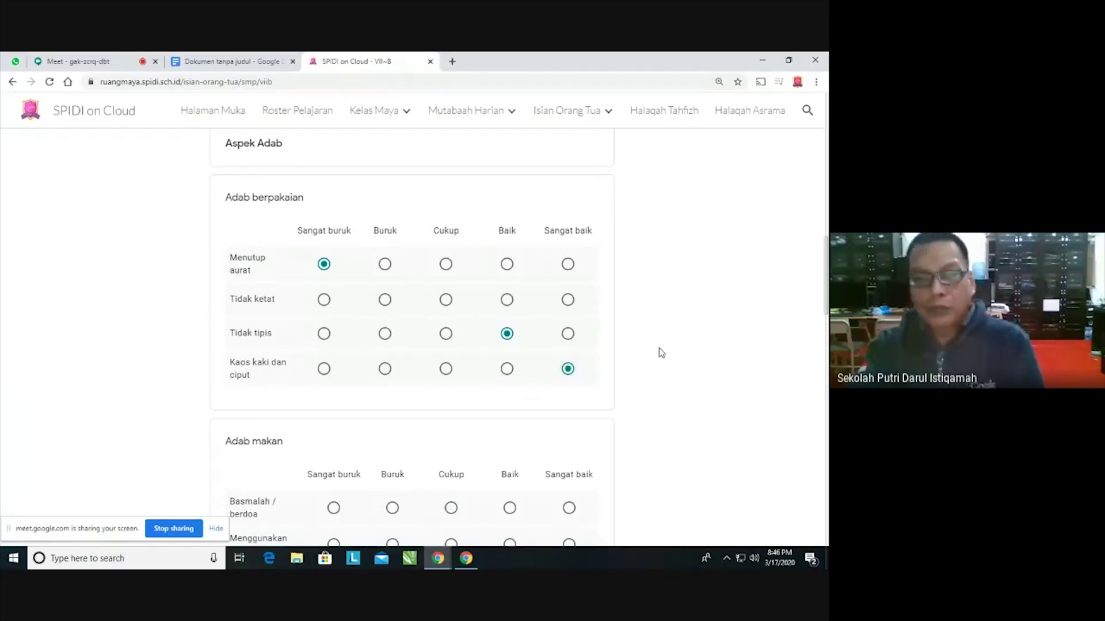
{"action": "scroll", "coordinate": [661, 352], "scroll_direction": "down", "scroll_amount": 1}
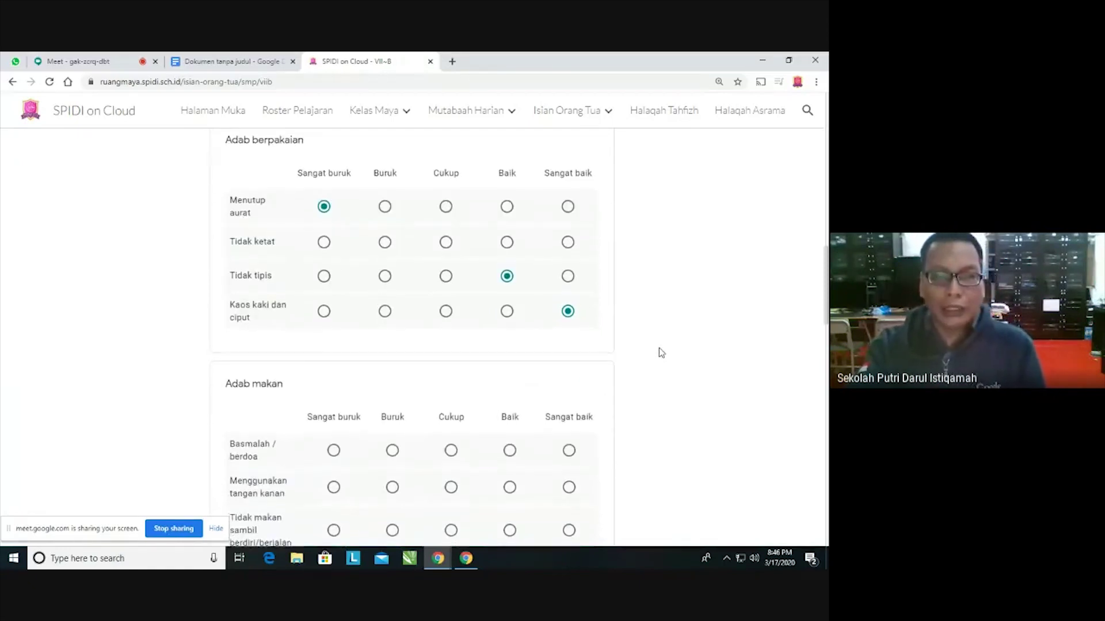
{"action": "scroll", "coordinate": [661, 352], "scroll_direction": "up", "scroll_amount": 2}
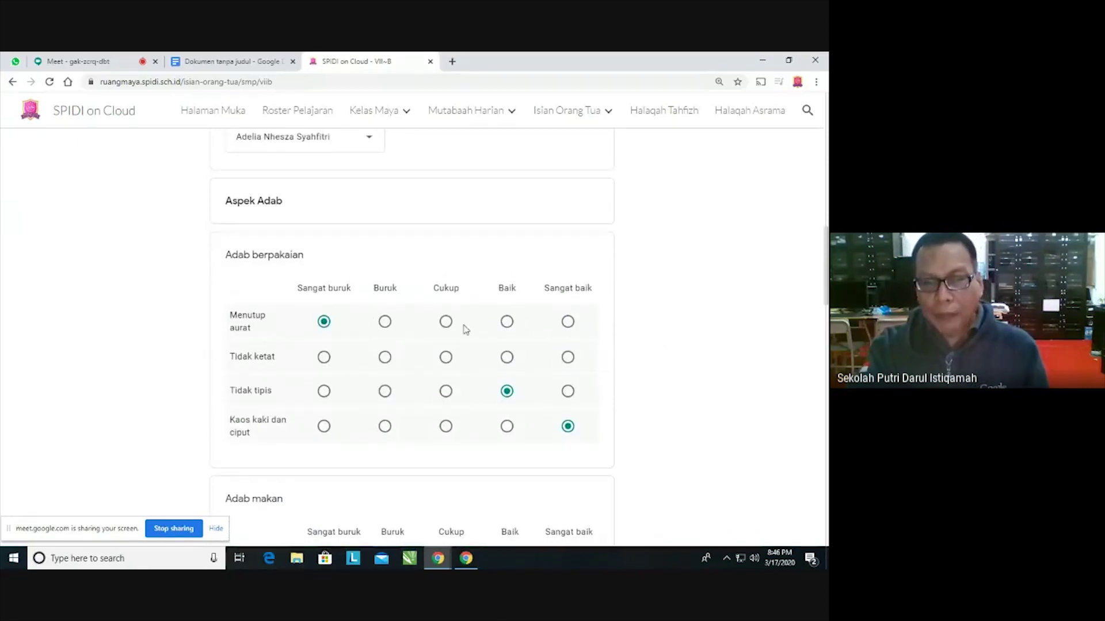
{"action": "left_click", "coordinate": [506, 320]}
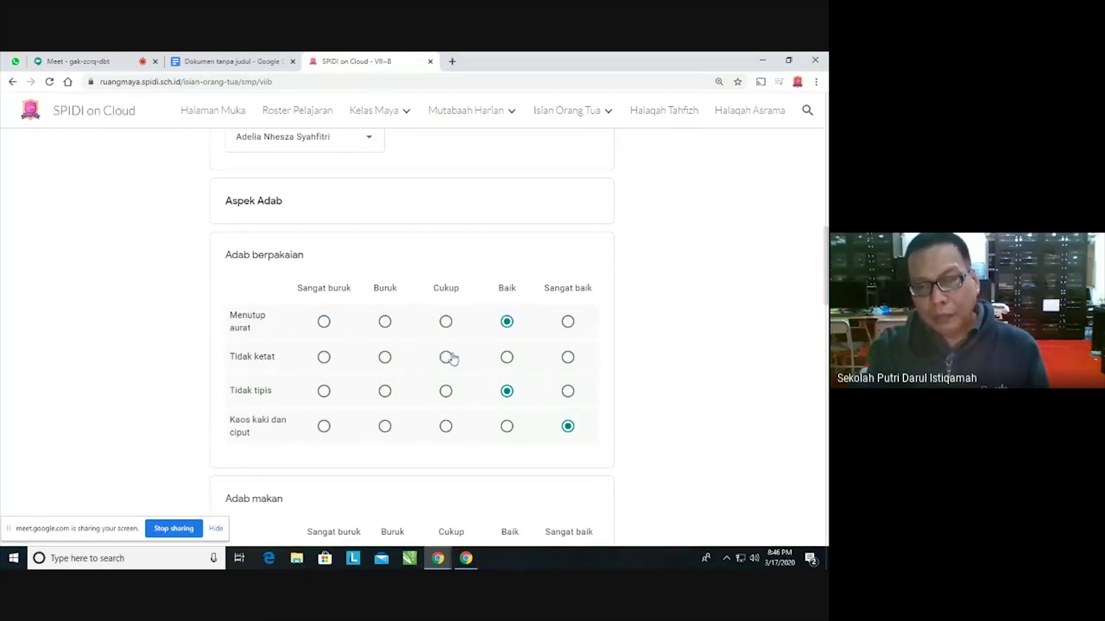
{"action": "left_click", "coordinate": [506, 358]}
- Under Adab makan, rate Tidak mencela makanan as Buruk
{"action": "scroll", "coordinate": [568, 372], "scroll_direction": "down", "scroll_amount": 4}
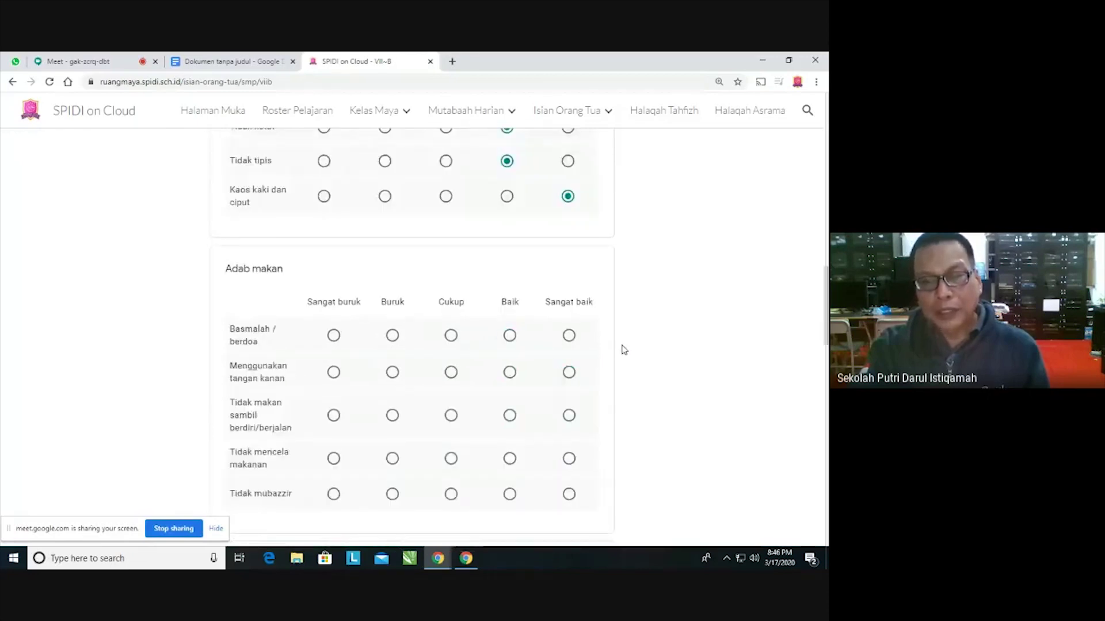
{"action": "scroll", "coordinate": [624, 349], "scroll_direction": "down", "scroll_amount": 2}
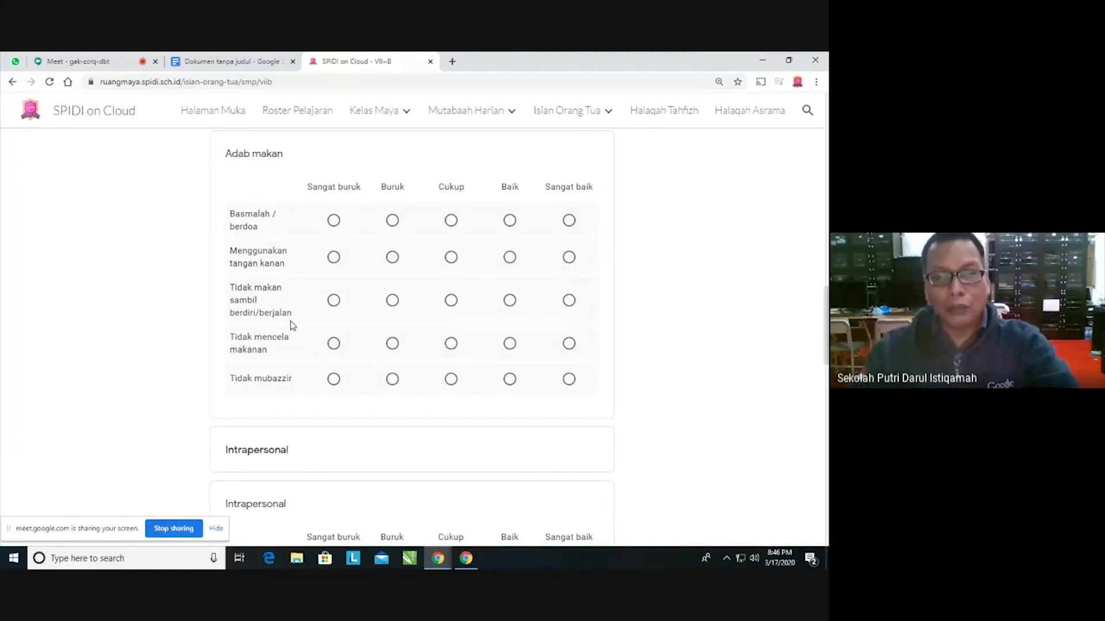
{"action": "left_click", "coordinate": [391, 344]}
- In the Interpersonal grid, rate Santun bicara as Buruk and Santun sikap as Baik
{"action": "scroll", "coordinate": [376, 346], "scroll_direction": "down", "scroll_amount": 1}
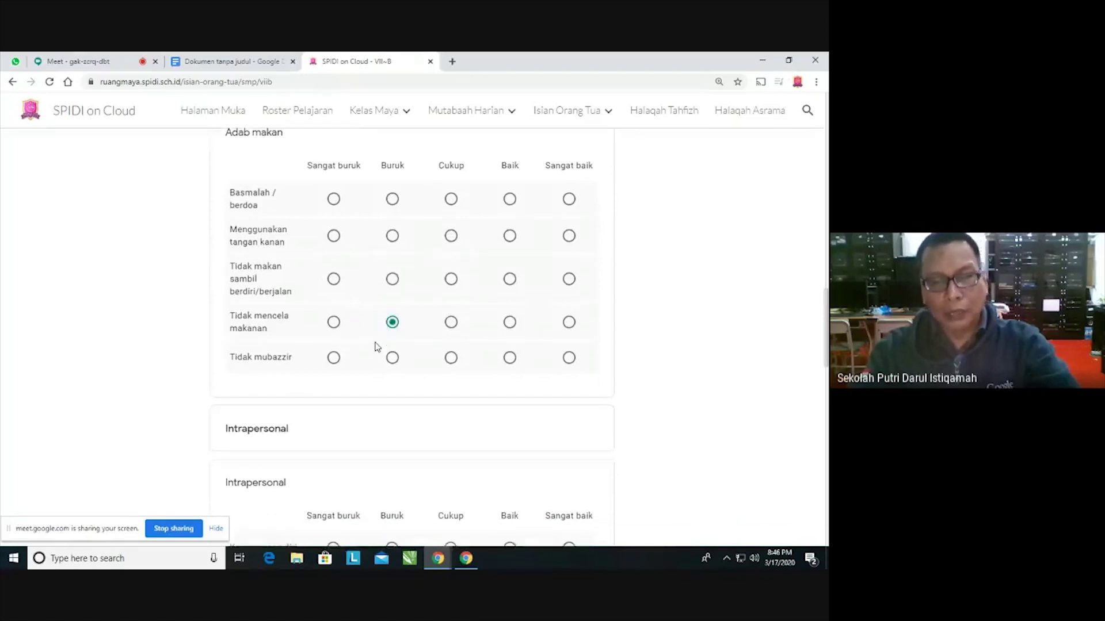
{"action": "scroll", "coordinate": [375, 345], "scroll_direction": "down", "scroll_amount": 1}
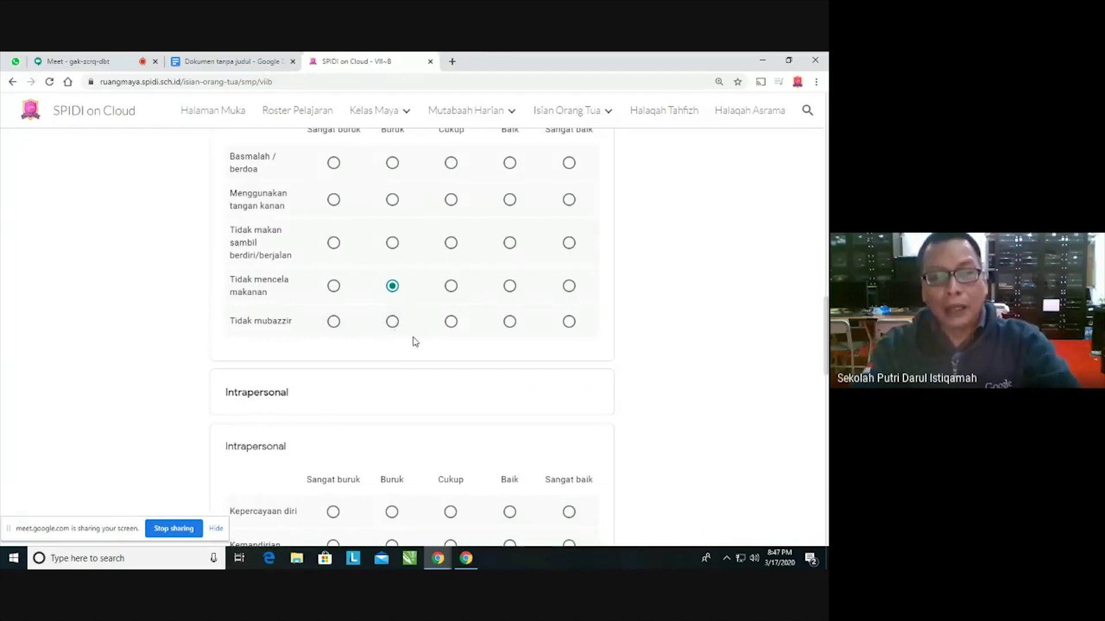
{"action": "scroll", "coordinate": [618, 331], "scroll_direction": "down", "scroll_amount": 3}
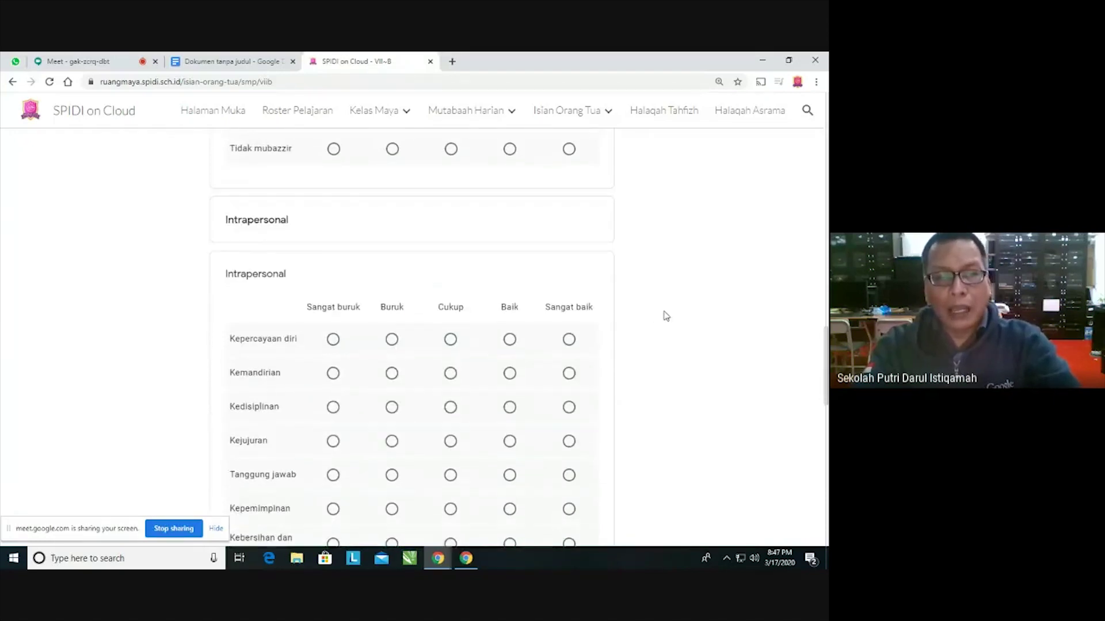
{"action": "scroll", "coordinate": [666, 316], "scroll_direction": "down", "scroll_amount": 2}
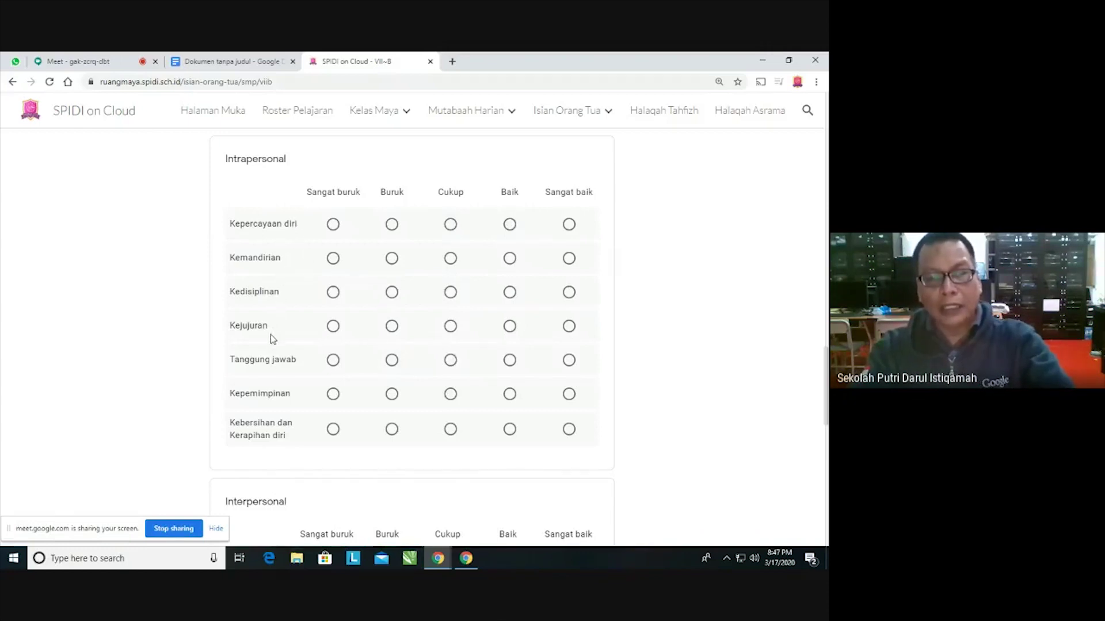
{"action": "scroll", "coordinate": [285, 379], "scroll_direction": "down", "scroll_amount": 2}
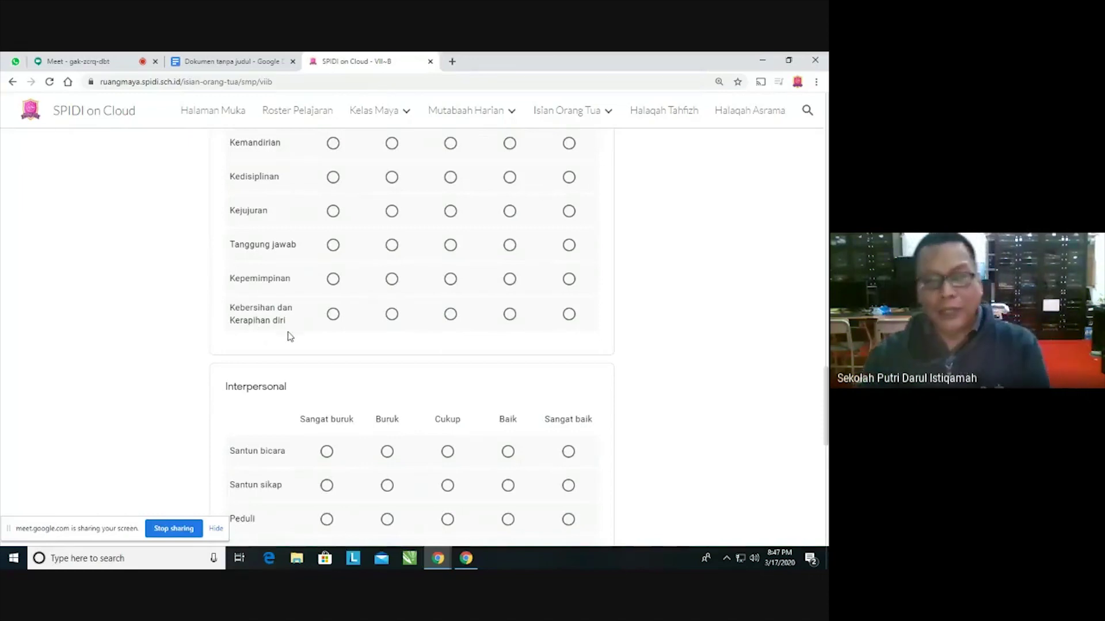
{"action": "scroll", "coordinate": [330, 363], "scroll_direction": "down", "scroll_amount": 4}
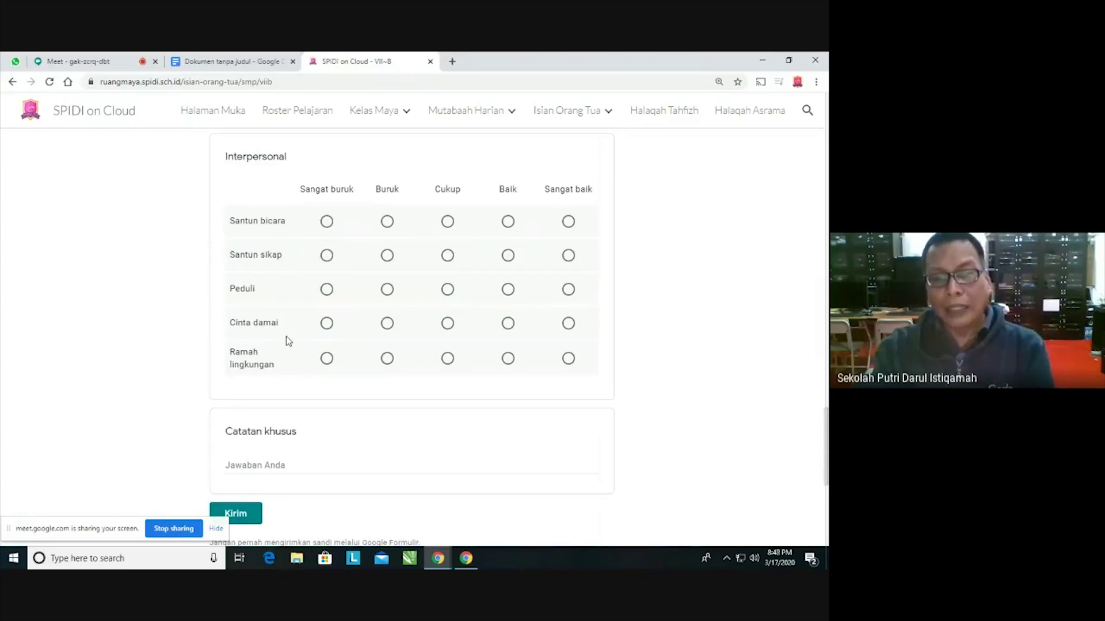
{"action": "left_click", "coordinate": [509, 223]}
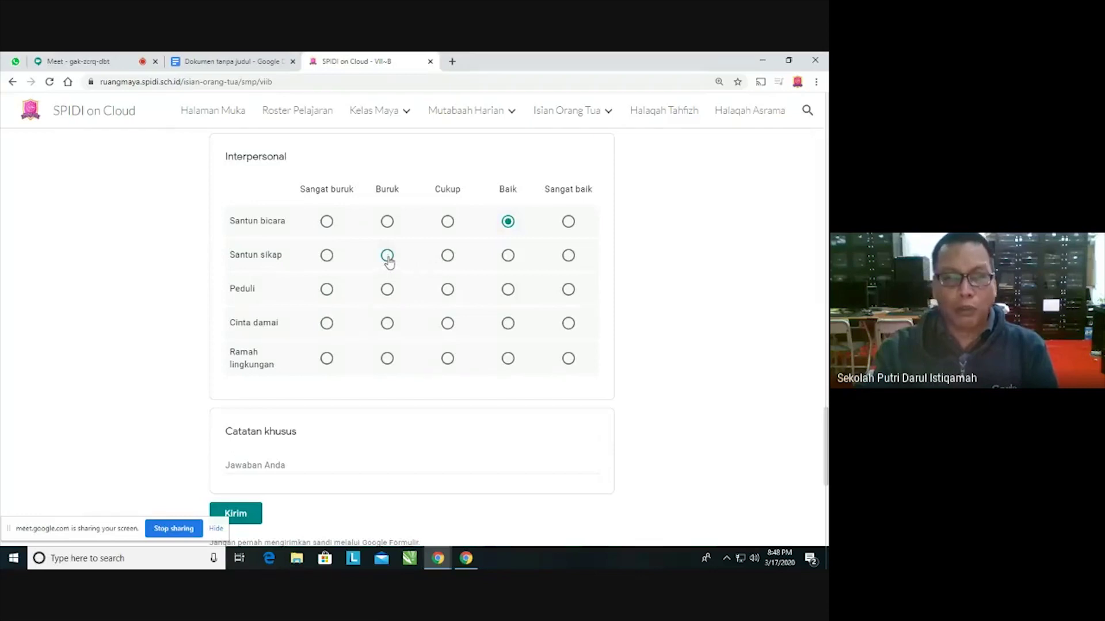
{"action": "left_click", "coordinate": [387, 256]}
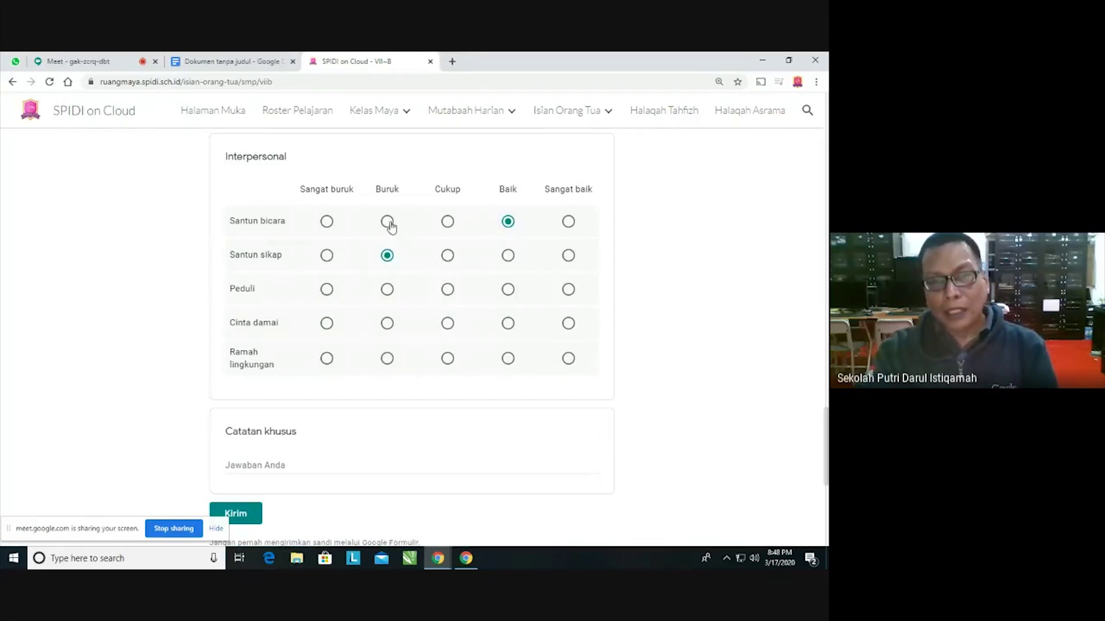
{"action": "left_click", "coordinate": [508, 256]}
{"action": "left_click", "coordinate": [387, 222]}
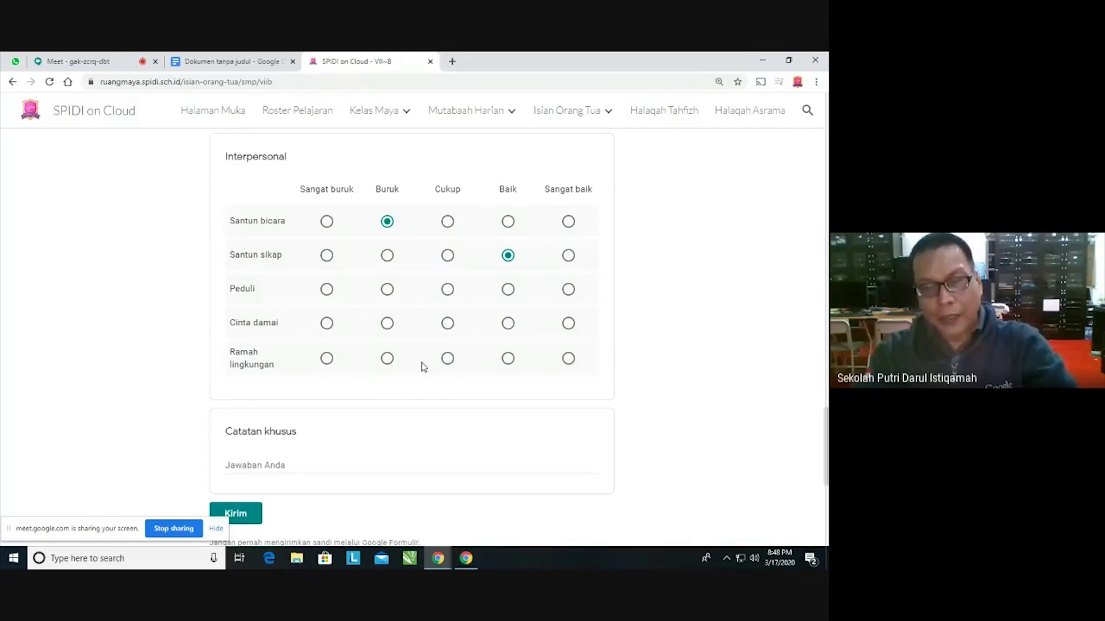
- Look over the Intrapersonal ratings and Catatan khusus, and recheck the respondent, Kategori and Adab berpakaian answers
{"action": "scroll", "coordinate": [494, 356], "scroll_direction": "up", "scroll_amount": 3}
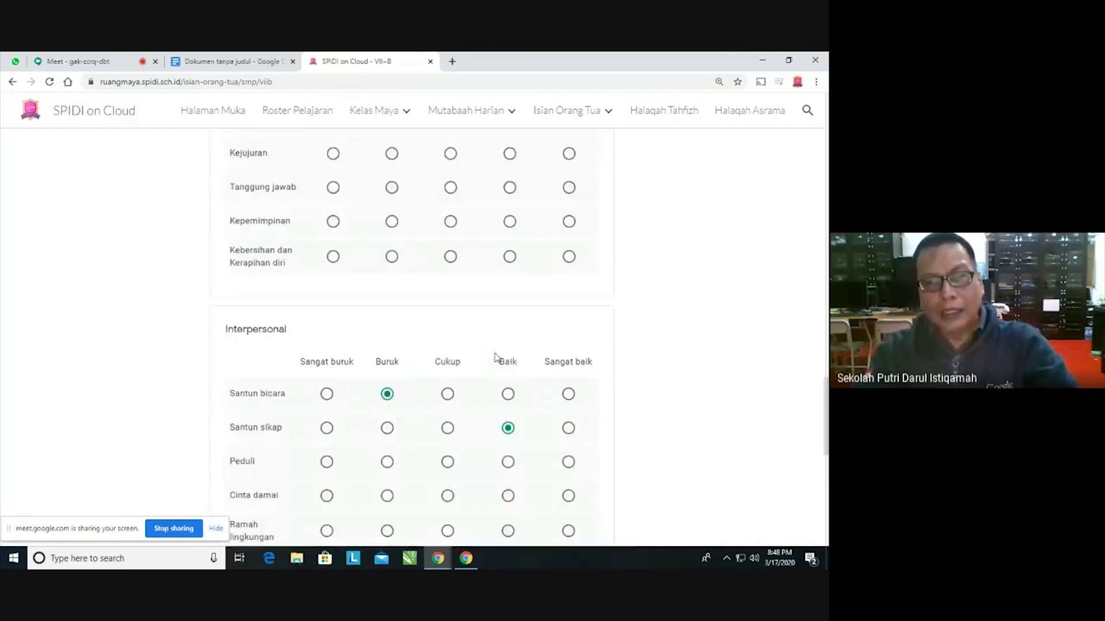
{"action": "scroll", "coordinate": [526, 363], "scroll_direction": "up", "scroll_amount": 3}
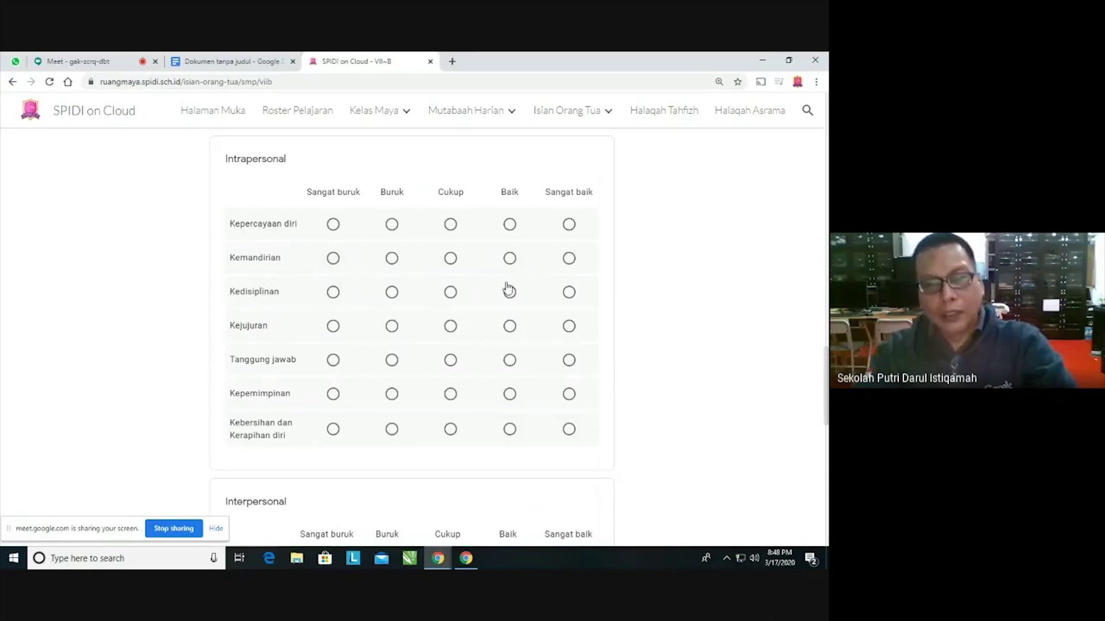
{"action": "scroll", "coordinate": [552, 308], "scroll_direction": "down", "scroll_amount": 2}
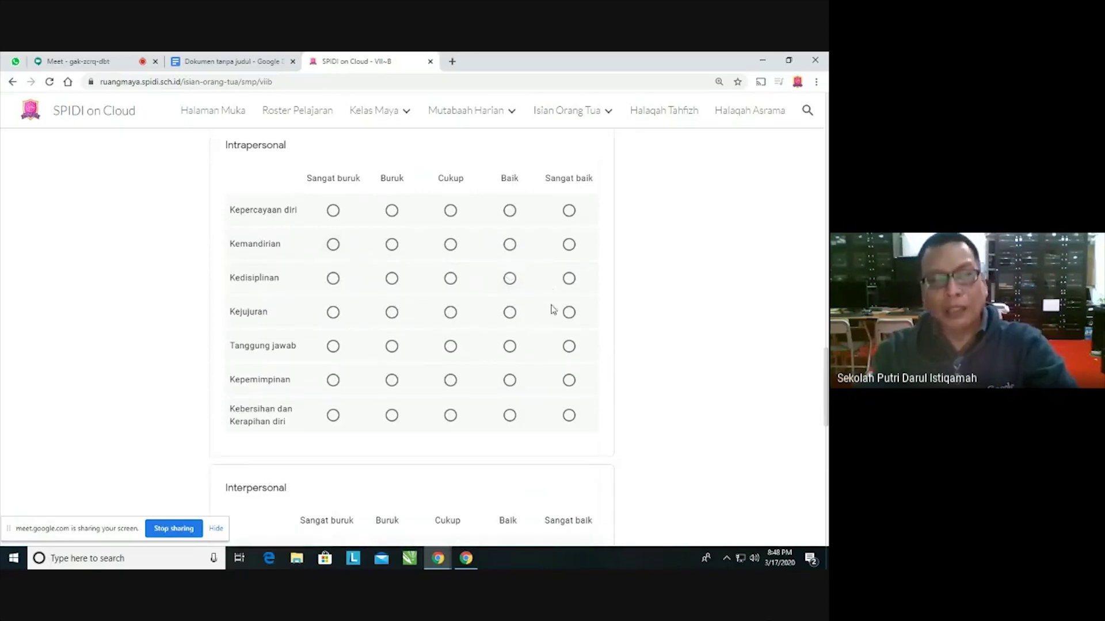
{"action": "scroll", "coordinate": [452, 264], "scroll_direction": "down", "scroll_amount": 7}
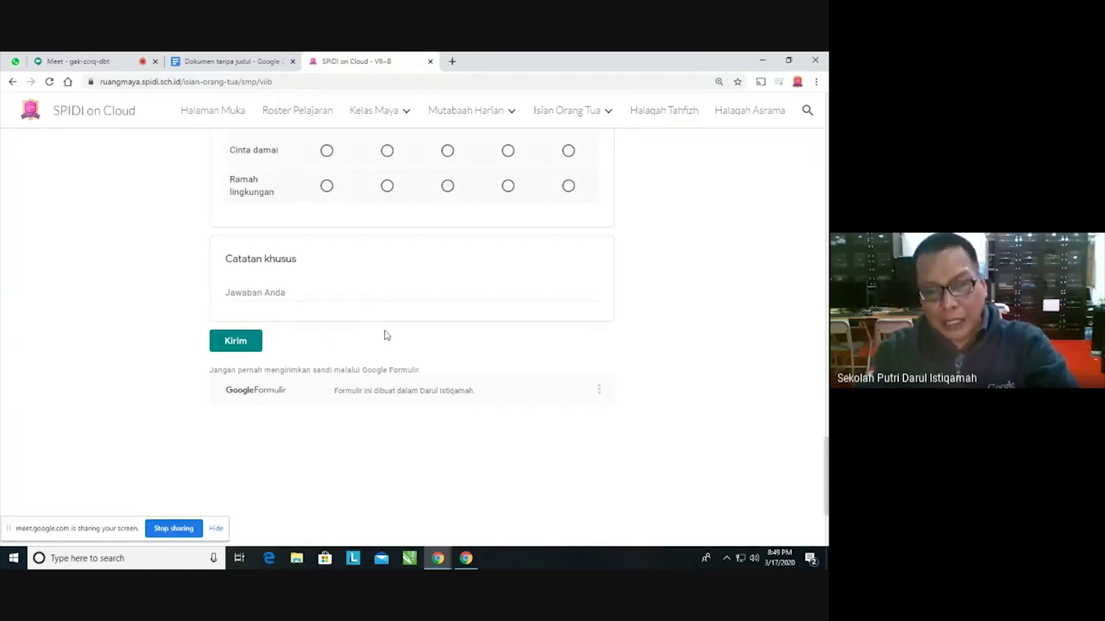
{"action": "scroll", "coordinate": [386, 335], "scroll_direction": "up", "scroll_amount": 9}
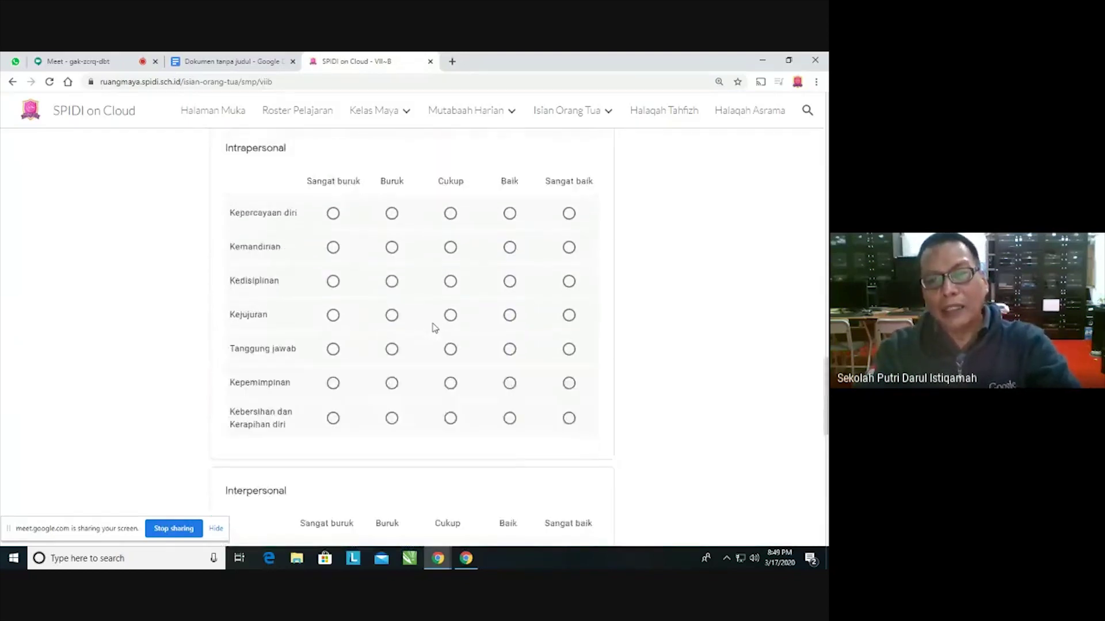
{"action": "scroll", "coordinate": [434, 327], "scroll_direction": "up", "scroll_amount": 15}
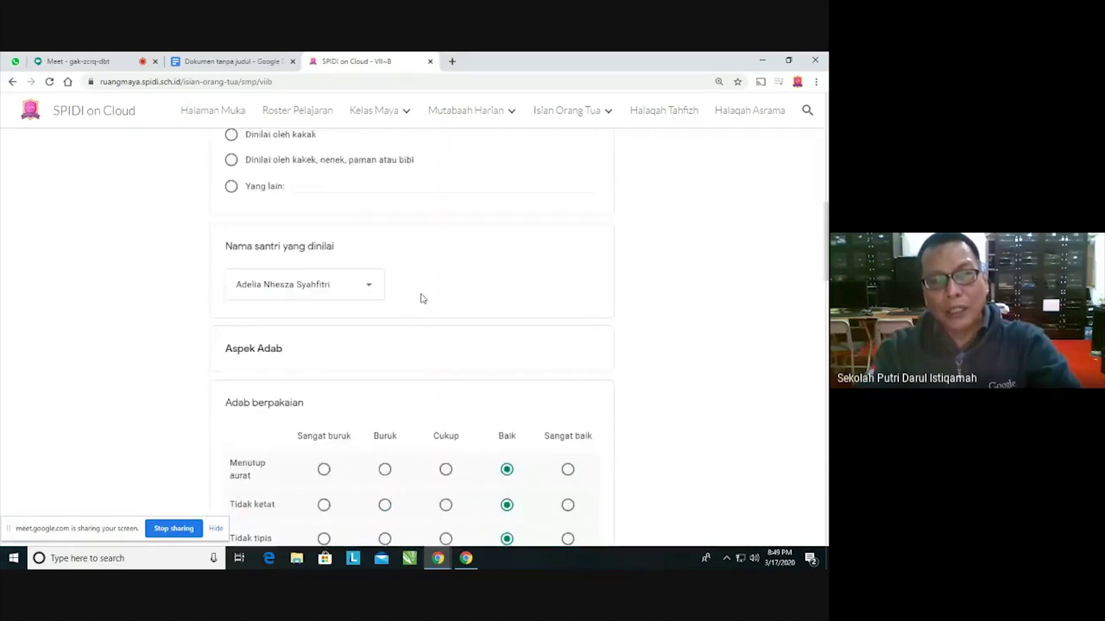
{"action": "scroll", "coordinate": [287, 347], "scroll_direction": "up", "scroll_amount": 3}
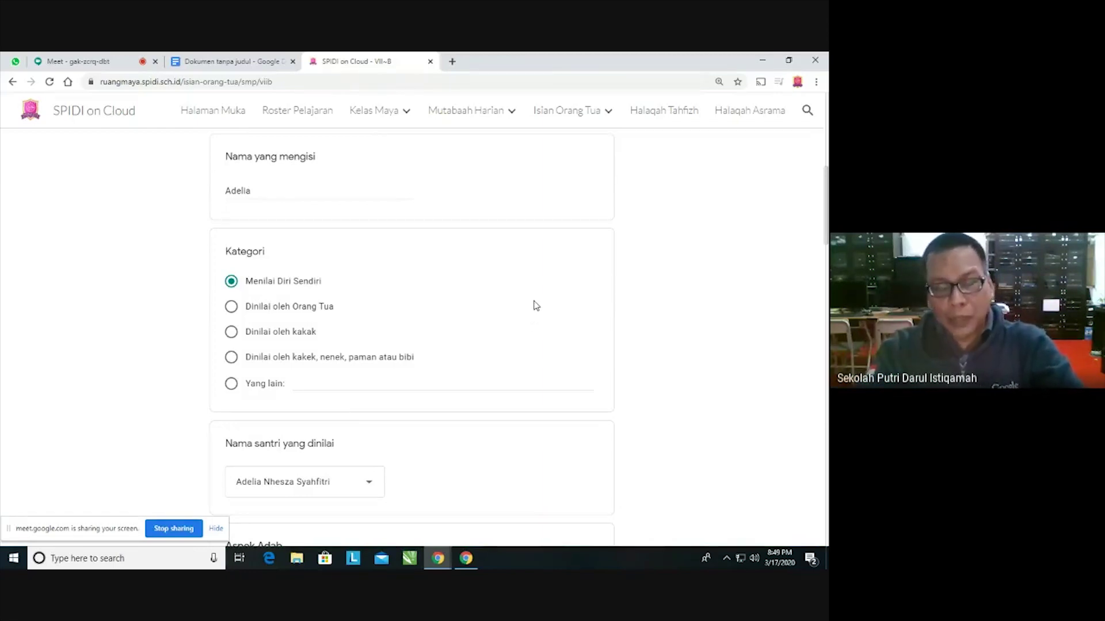
{"action": "scroll", "coordinate": [533, 304], "scroll_direction": "down", "scroll_amount": 5}
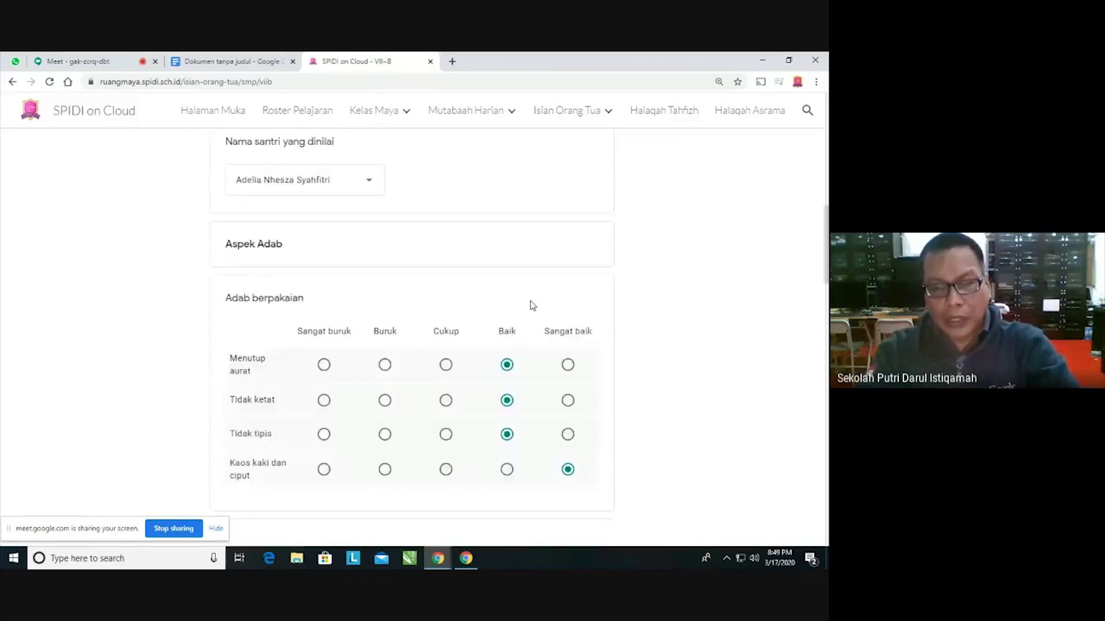
- Look over the Isian Orang Tua VII-B form again, from Adab berpakaian to Intrapersonal and back to its heading
{"action": "scroll", "coordinate": [532, 305], "scroll_direction": "down", "scroll_amount": 2}
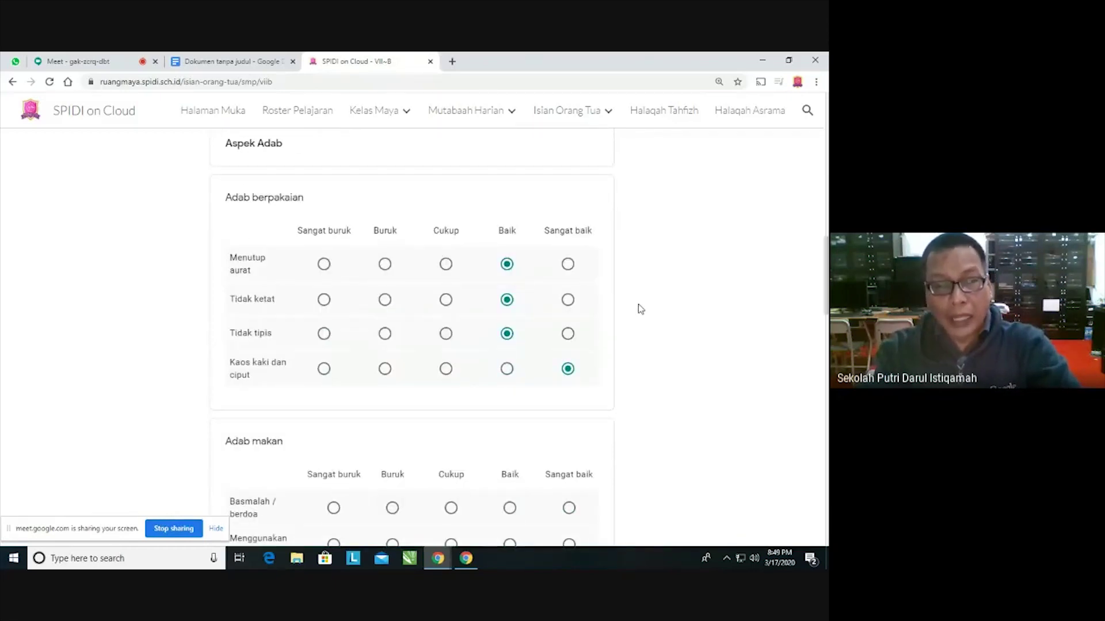
{"action": "scroll", "coordinate": [640, 309], "scroll_direction": "down", "scroll_amount": 3}
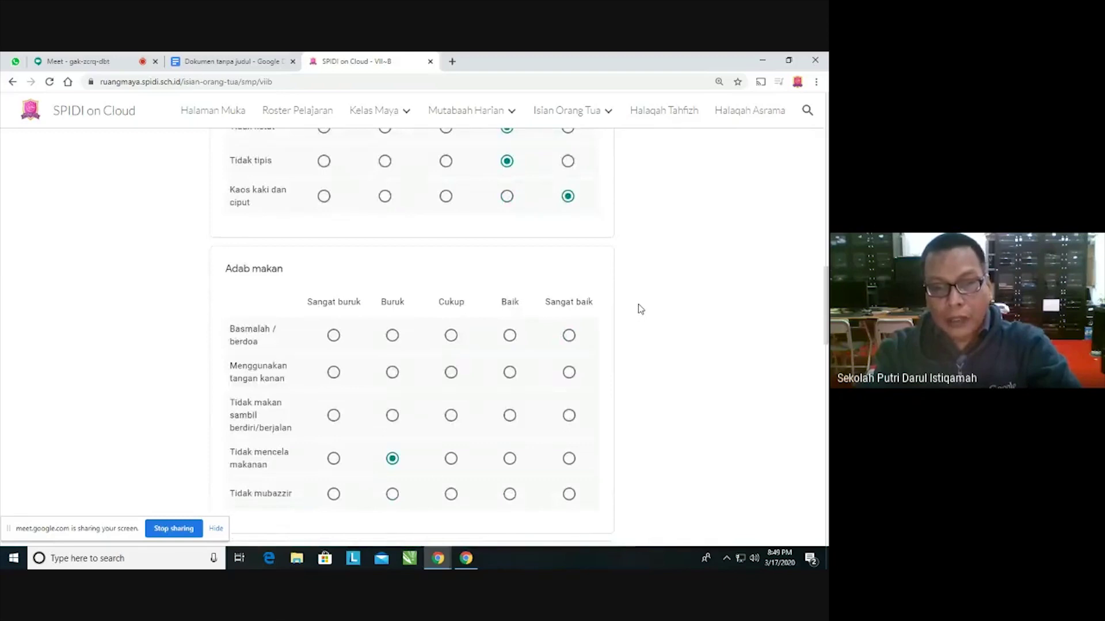
{"action": "scroll", "coordinate": [640, 309], "scroll_direction": "down", "scroll_amount": 5}
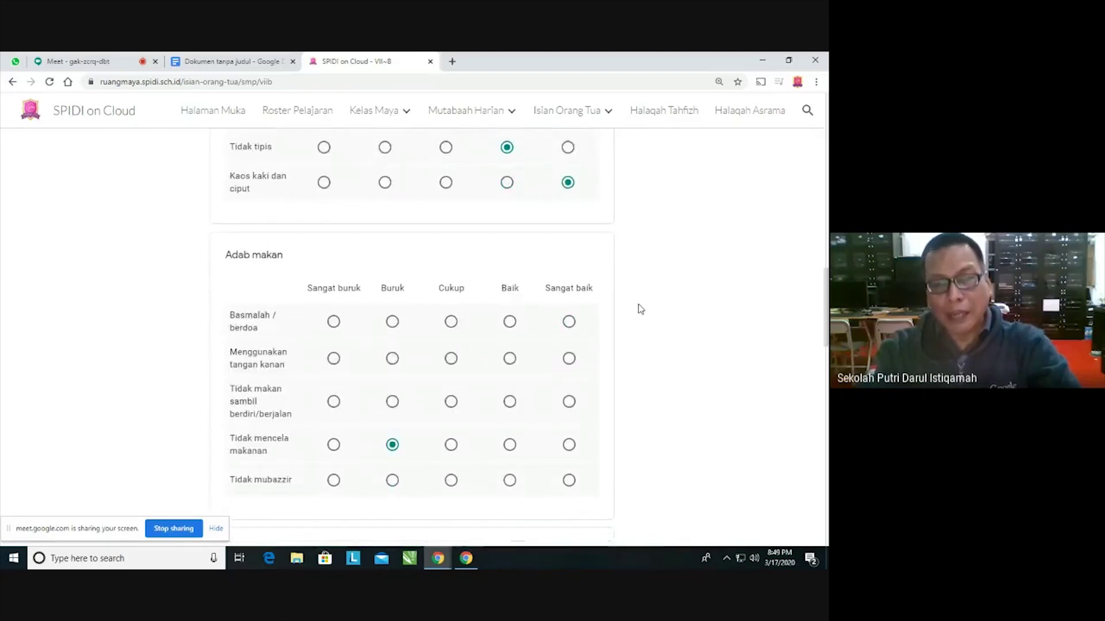
{"action": "scroll", "coordinate": [640, 309], "scroll_direction": "down", "scroll_amount": 3}
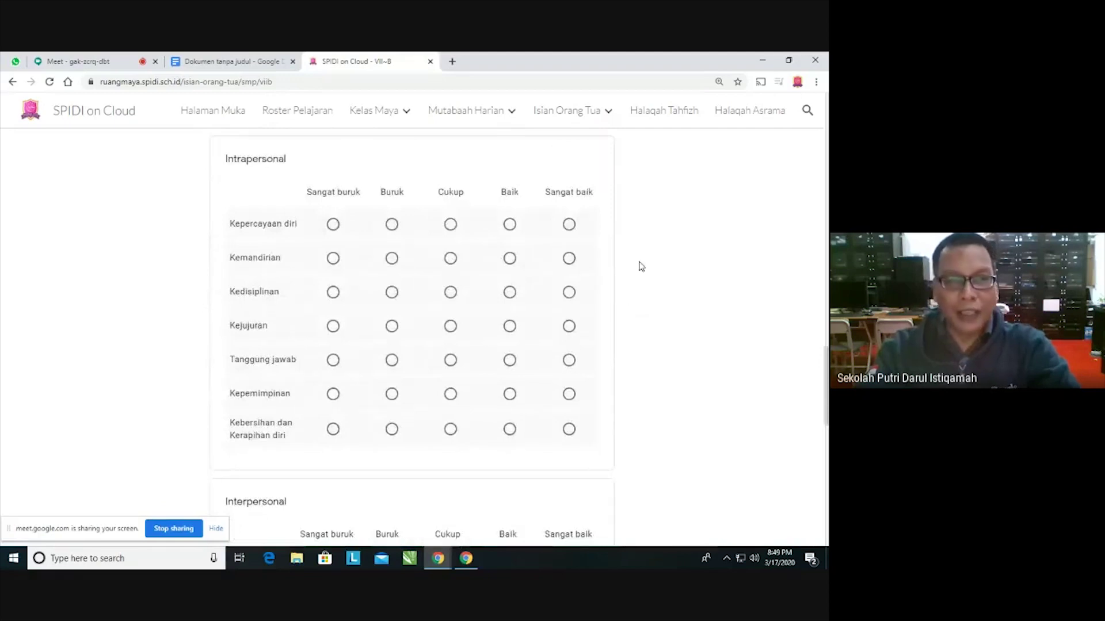
{"action": "scroll", "coordinate": [641, 267], "scroll_direction": "up", "scroll_amount": 8}
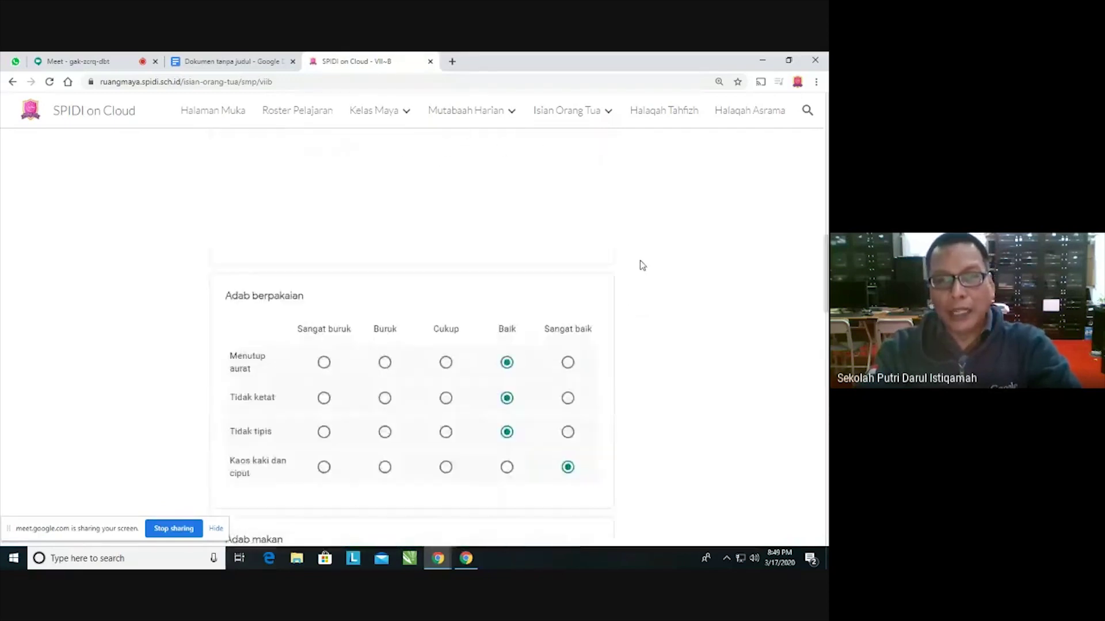
{"action": "scroll", "coordinate": [641, 265], "scroll_direction": "up", "scroll_amount": 15}
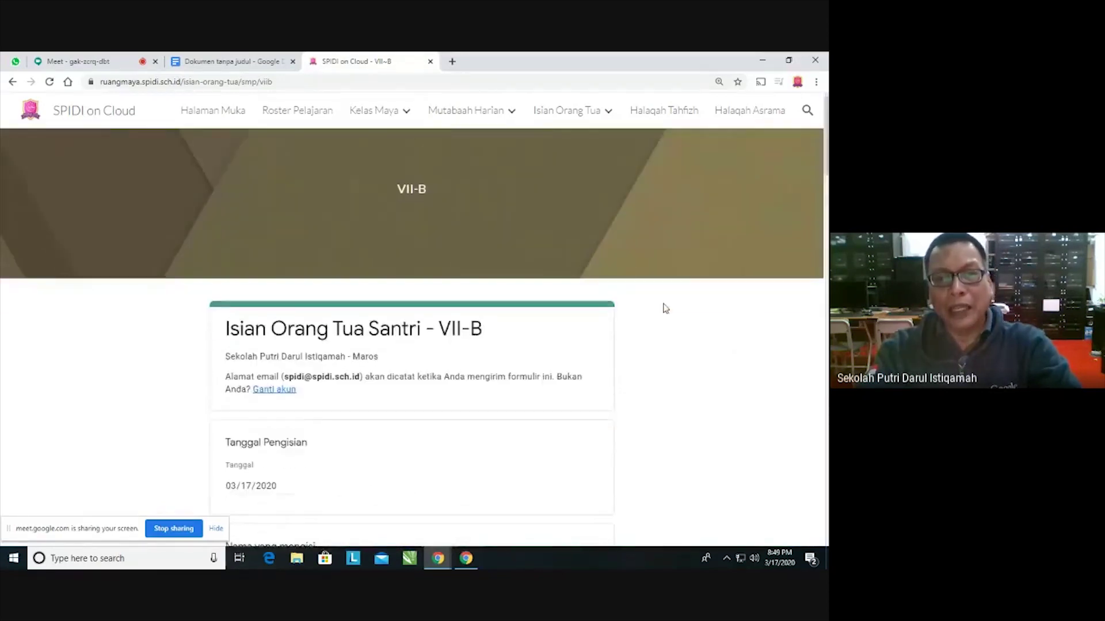
{"action": "scroll", "coordinate": [666, 309], "scroll_direction": "down", "scroll_amount": 3}
{"action": "mouse_move", "coordinate": [460, 113]}
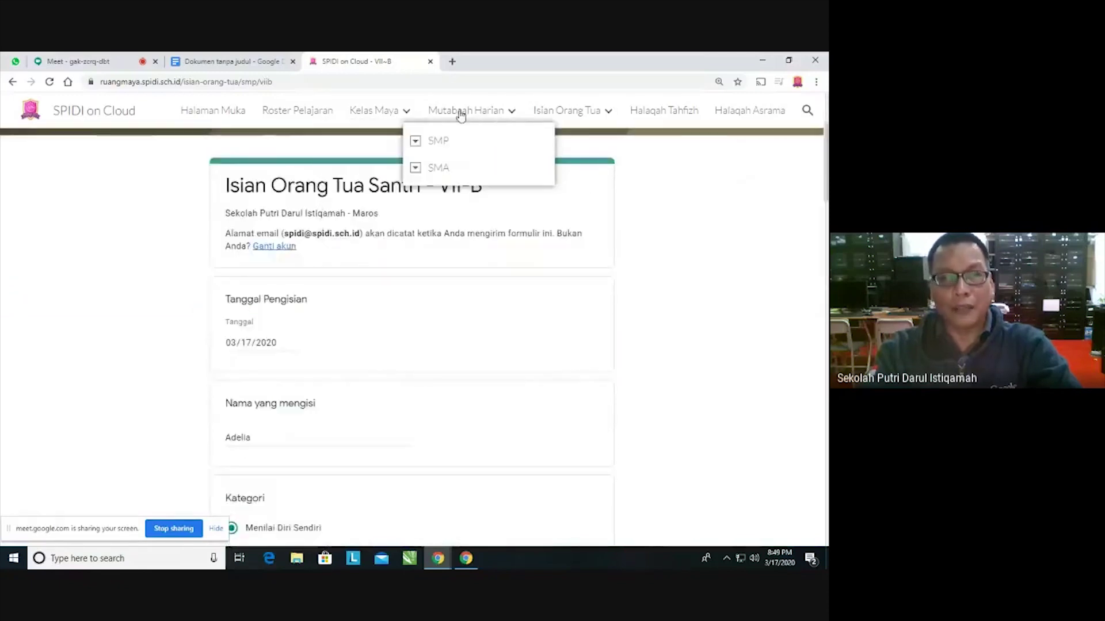
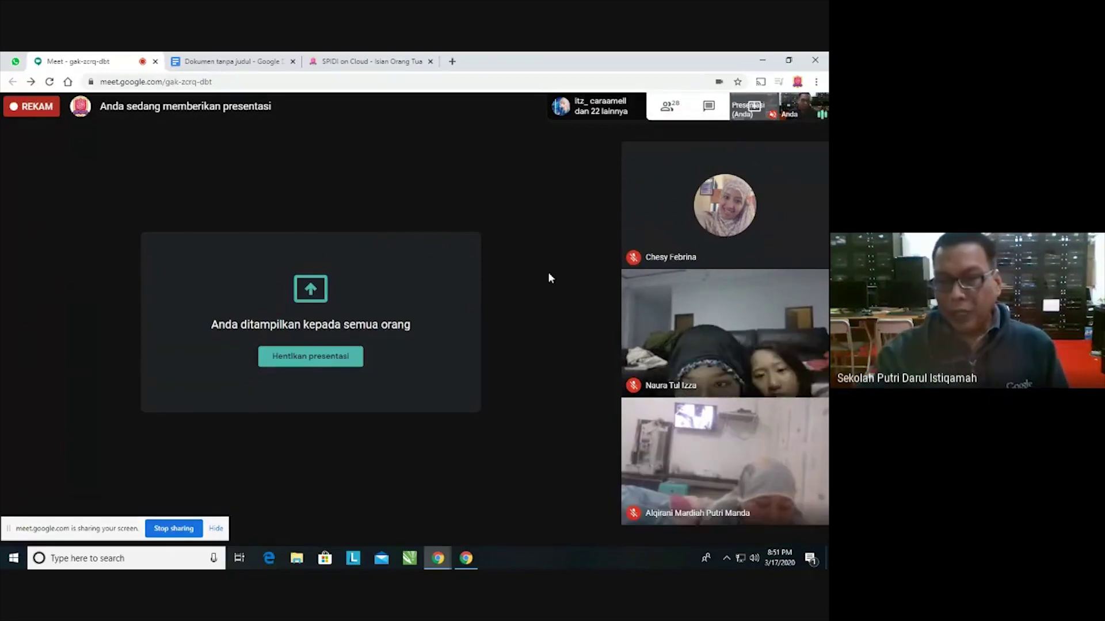
- Return to the SPIDI on Cloud site, open the Halaqah Tahfizh page and look through the full list of teachers
{"action": "left_click", "coordinate": [367, 61]}
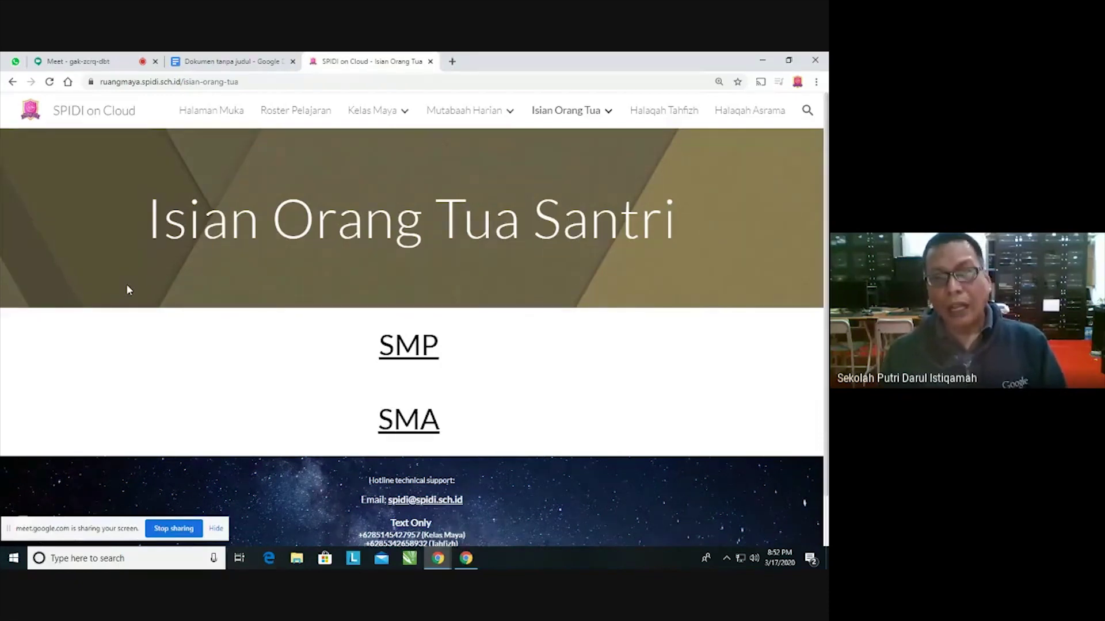
{"action": "left_click", "coordinate": [670, 115]}
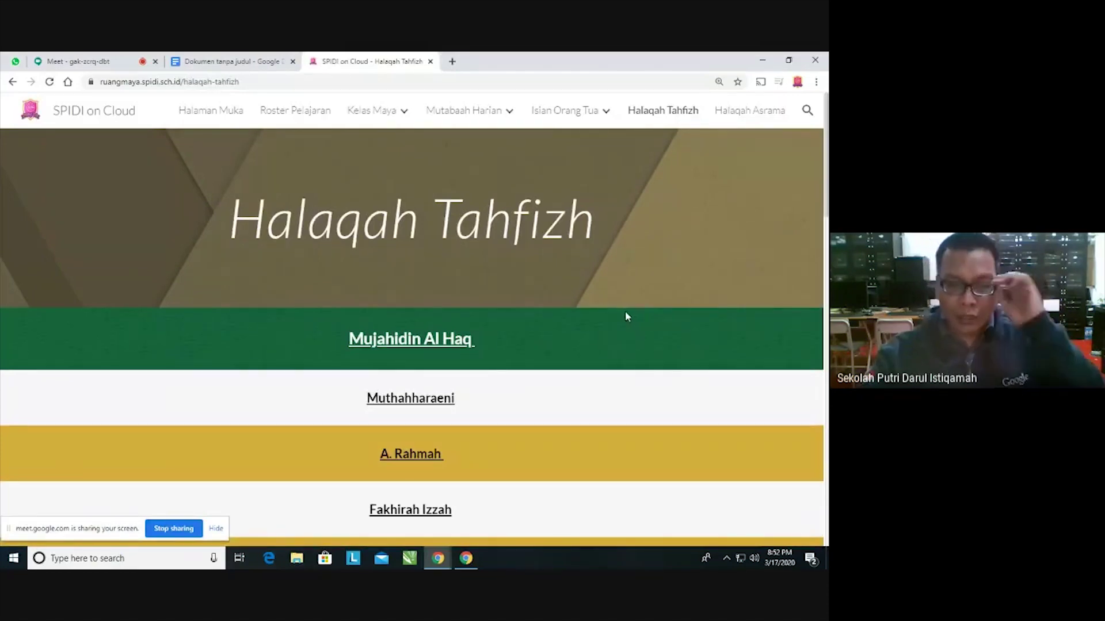
{"action": "scroll", "coordinate": [642, 308], "scroll_direction": "down", "scroll_amount": 2}
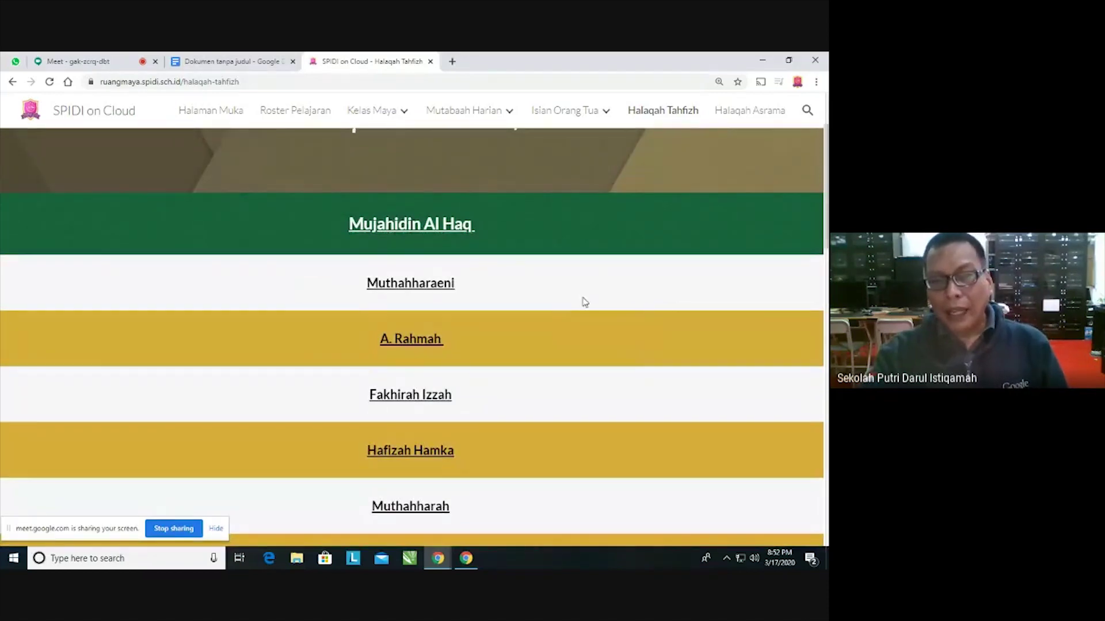
{"action": "scroll", "coordinate": [588, 294], "scroll_direction": "down", "scroll_amount": 2}
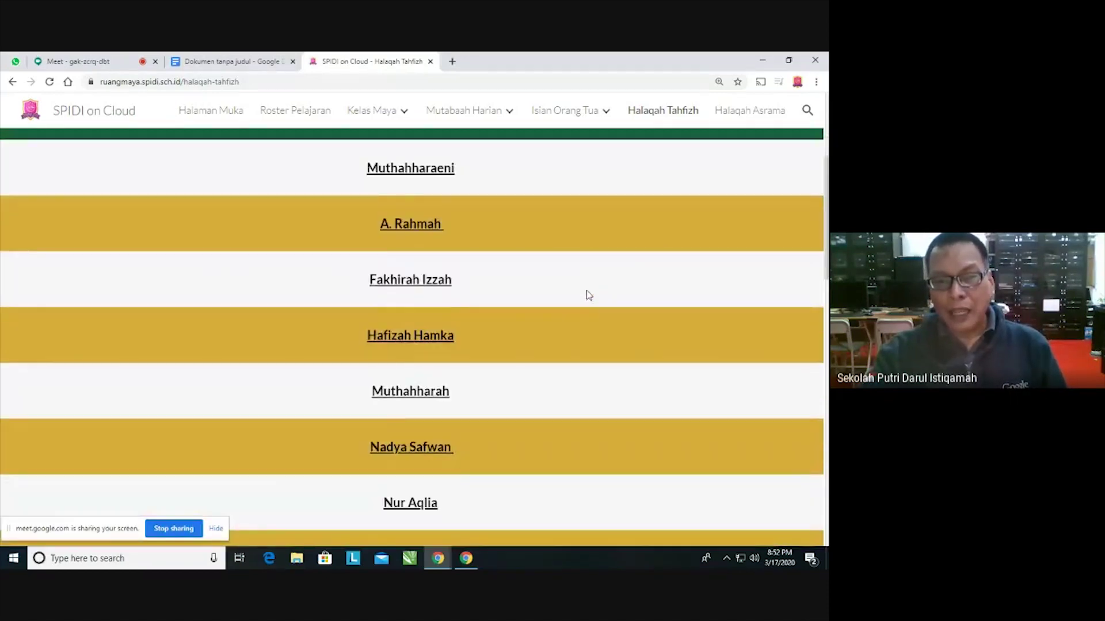
{"action": "scroll", "coordinate": [588, 295], "scroll_direction": "down", "scroll_amount": 5}
{"action": "scroll", "coordinate": [588, 295], "scroll_direction": "down", "scroll_amount": 10}
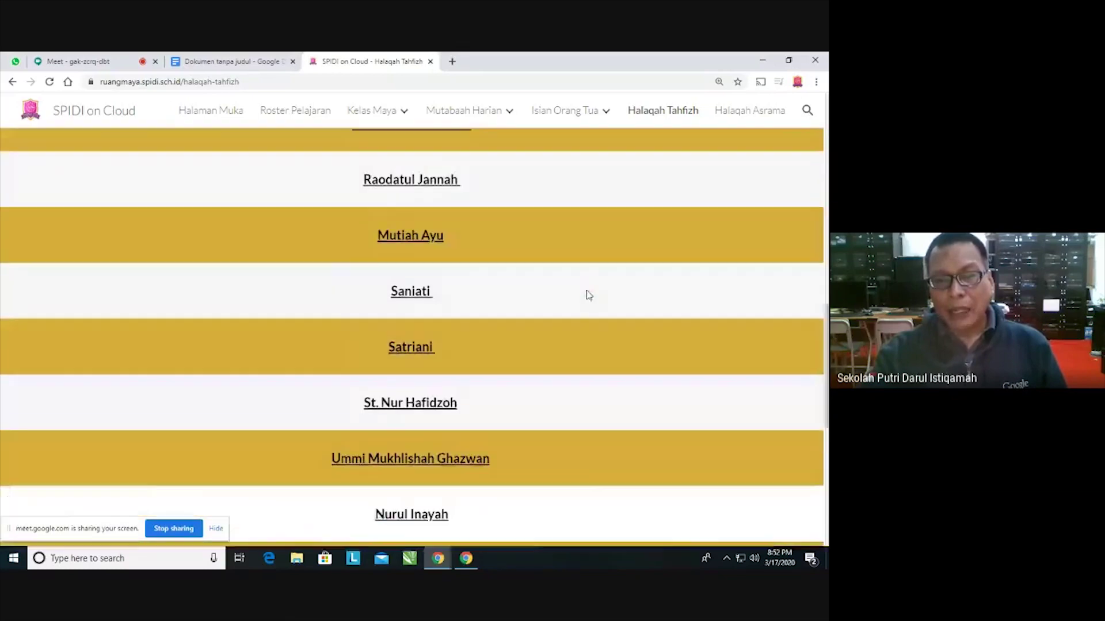
{"action": "scroll", "coordinate": [588, 294], "scroll_direction": "down", "scroll_amount": 3}
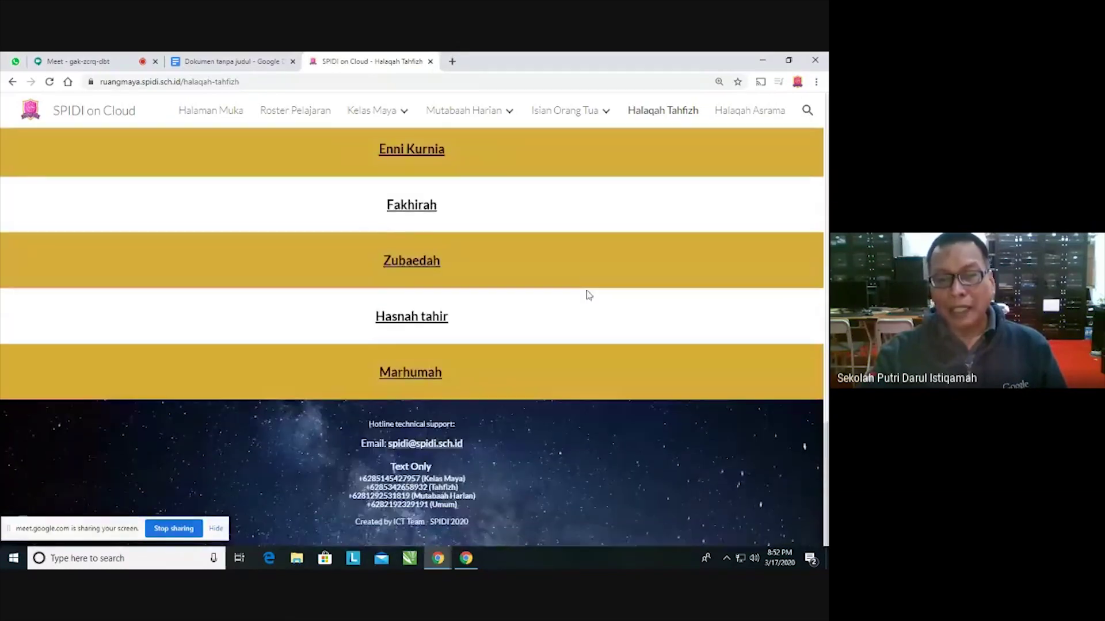
{"action": "scroll", "coordinate": [588, 294], "scroll_direction": "up", "scroll_amount": 11}
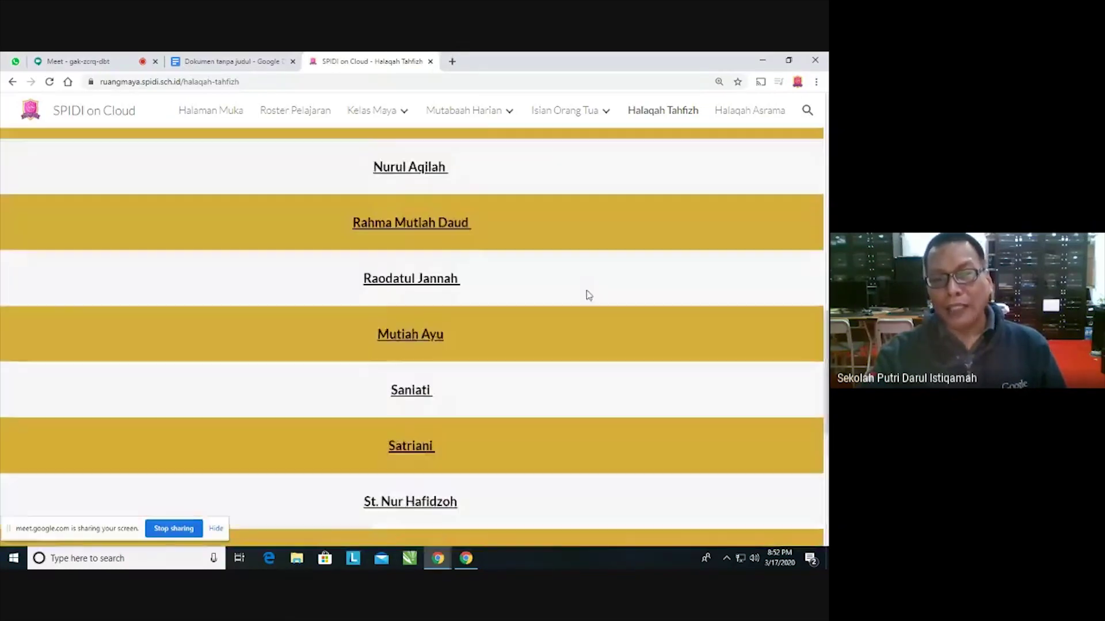
{"action": "scroll", "coordinate": [588, 295], "scroll_direction": "up", "scroll_amount": 5}
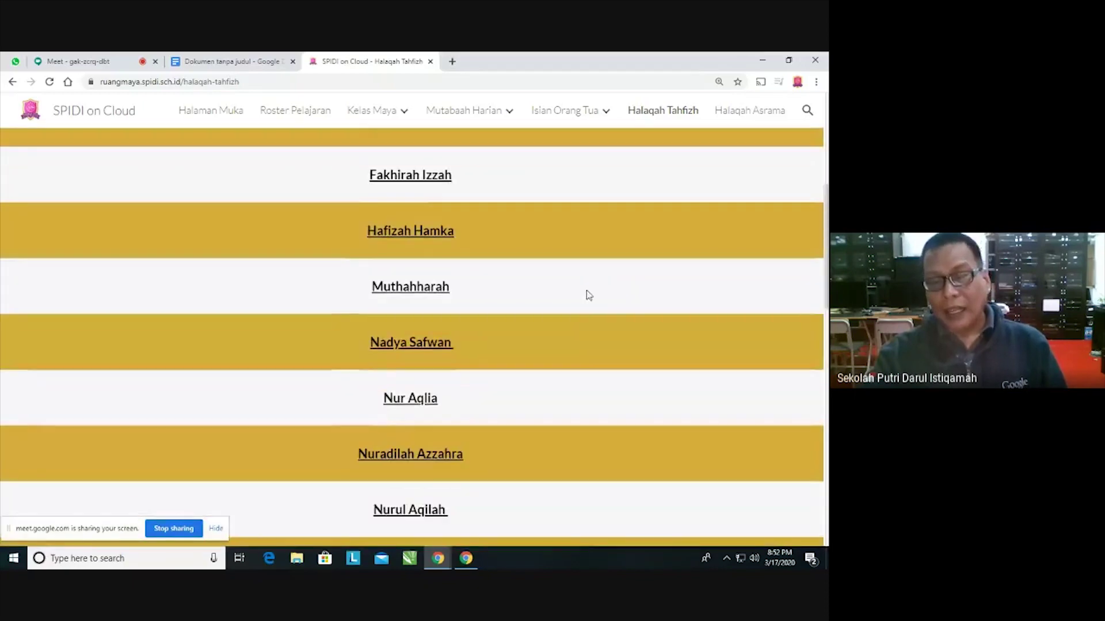
{"action": "scroll", "coordinate": [588, 294], "scroll_direction": "up", "scroll_amount": 4}
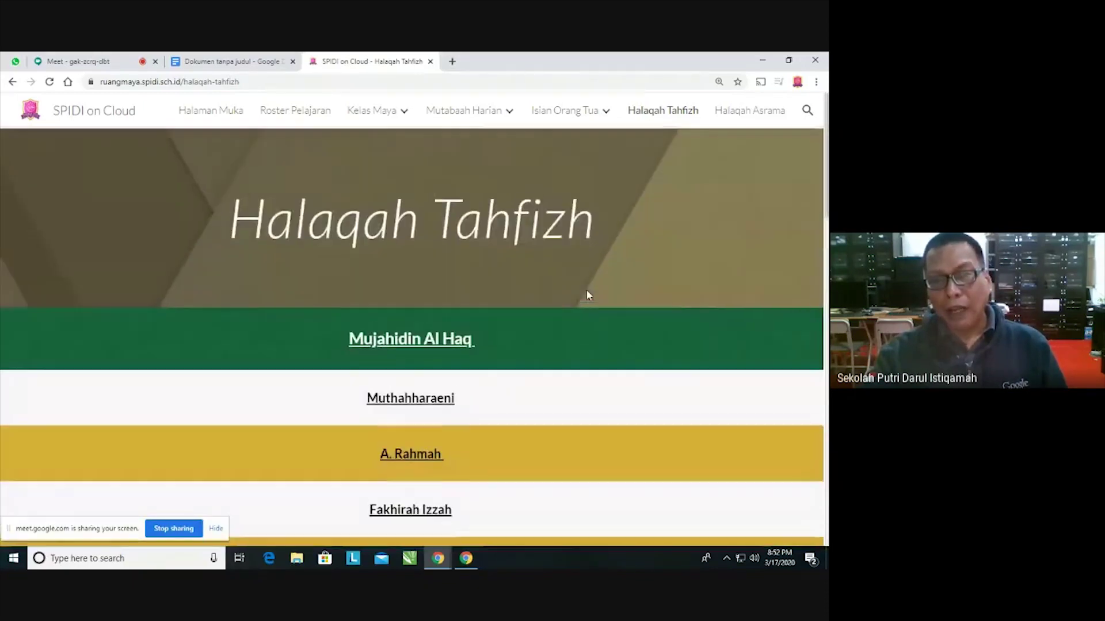
- Examine the upper entries of the teacher list on the Halaqah Tahfizh page
{"action": "scroll", "coordinate": [585, 289], "scroll_direction": "down", "scroll_amount": 1}
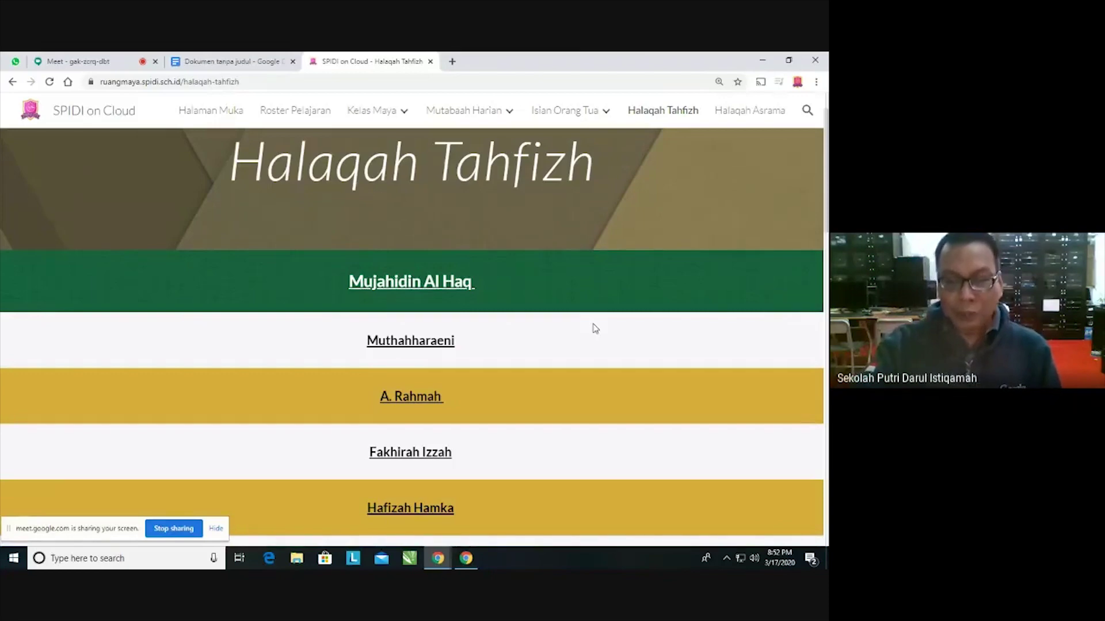
{"action": "scroll", "coordinate": [594, 326], "scroll_direction": "down", "scroll_amount": 1}
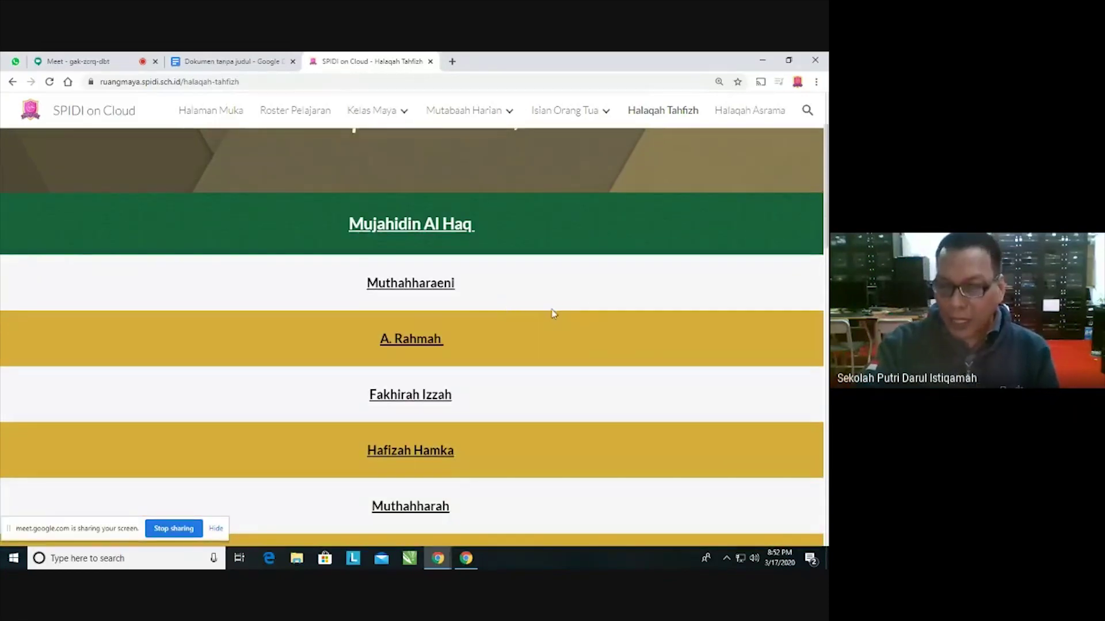
{"action": "scroll", "coordinate": [553, 313], "scroll_direction": "down", "scroll_amount": 3}
{"action": "scroll", "coordinate": [566, 309], "scroll_direction": "up", "scroll_amount": 2}
{"action": "scroll", "coordinate": [567, 309], "scroll_direction": "up", "scroll_amount": 2}
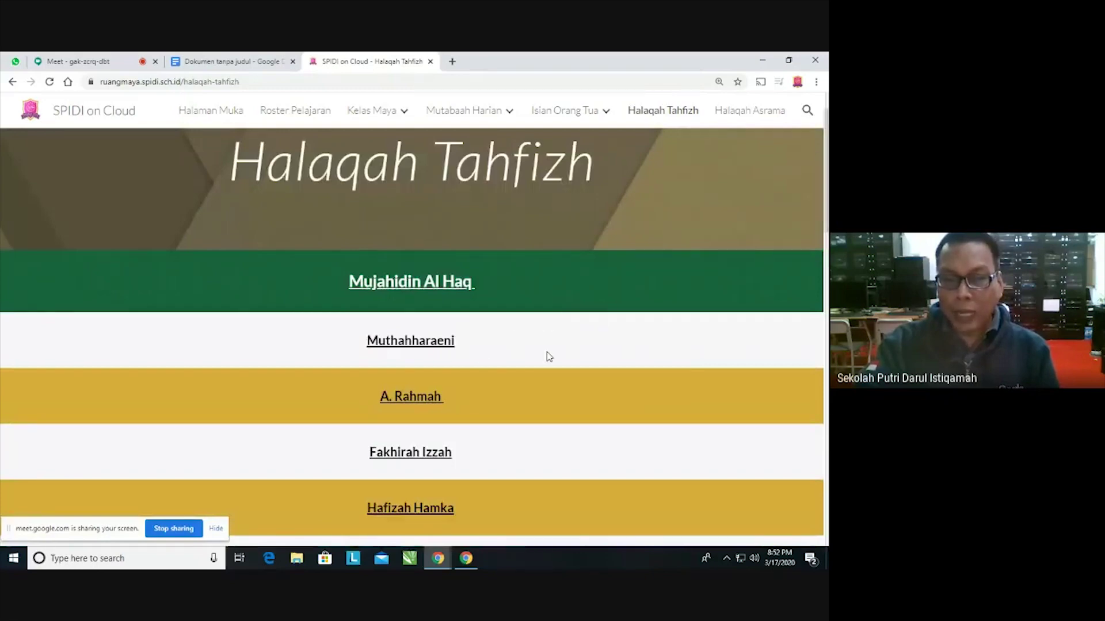
{"action": "scroll", "coordinate": [546, 352], "scroll_direction": "down", "scroll_amount": 2}
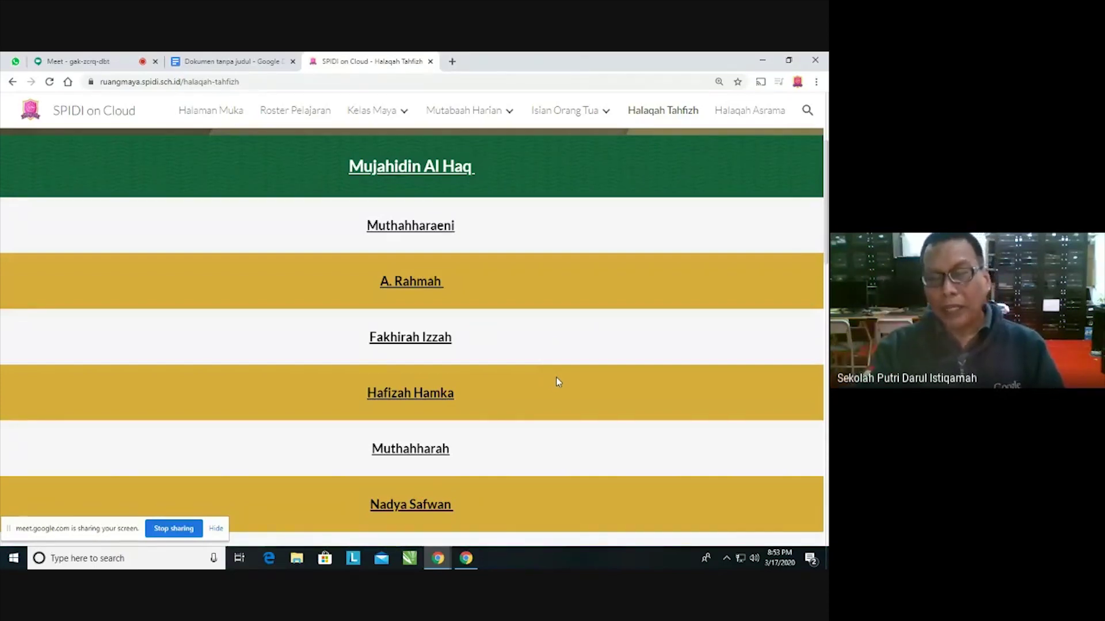
{"action": "scroll", "coordinate": [572, 378], "scroll_direction": "down", "scroll_amount": 2}
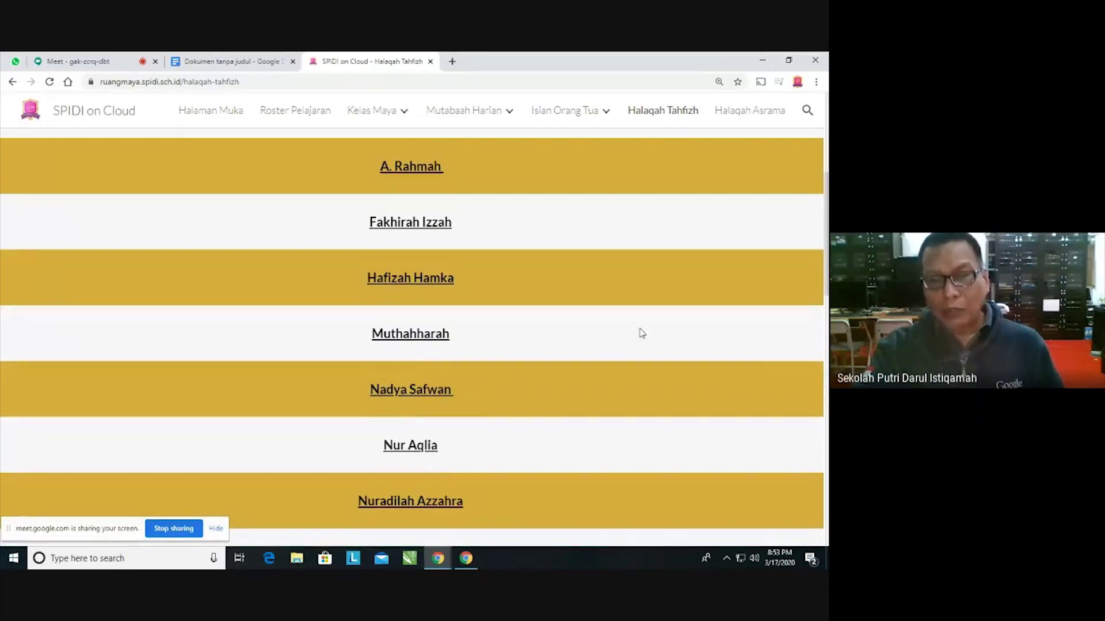
{"action": "scroll", "coordinate": [641, 333], "scroll_direction": "up", "scroll_amount": 2}
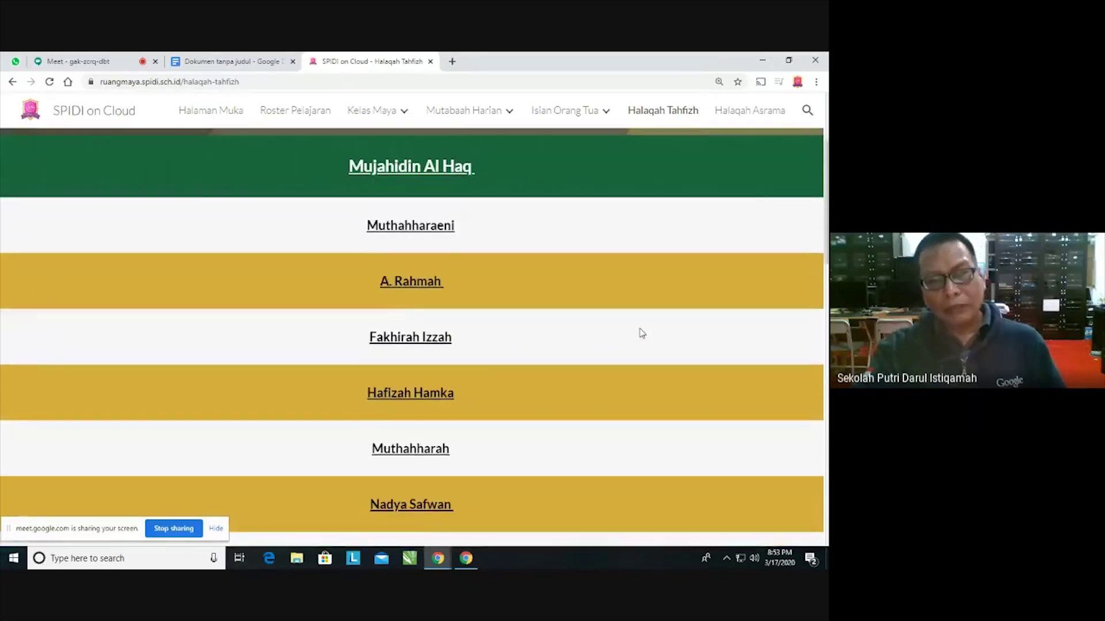
{"action": "scroll", "coordinate": [641, 332], "scroll_direction": "down", "scroll_amount": 2}
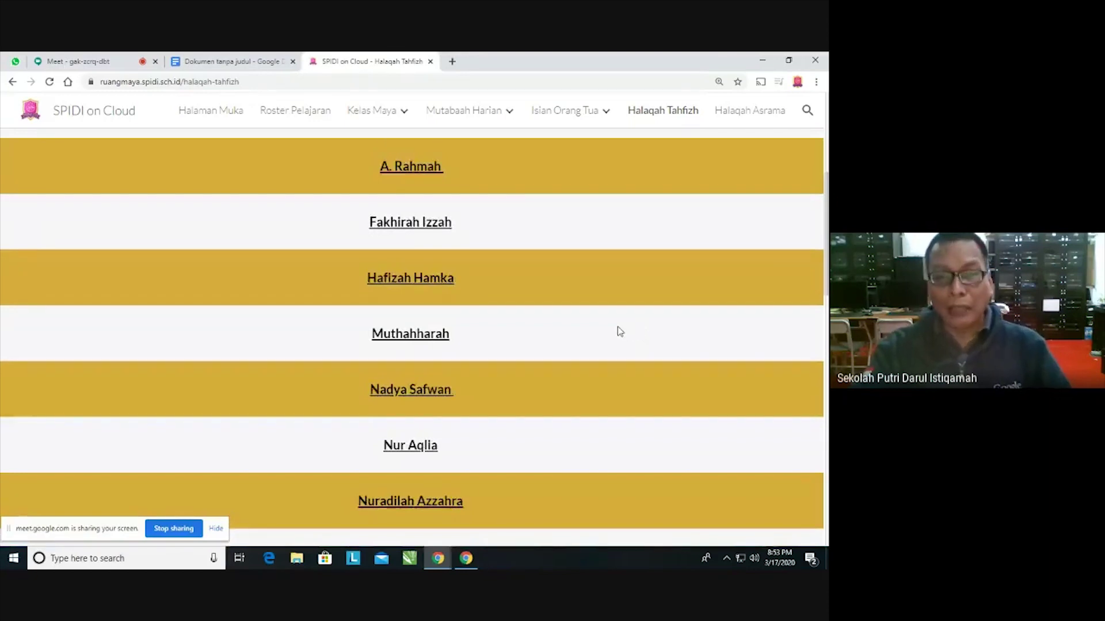
- Open the Google Meet room linked to the fifth teacher in the list, view its join page and close it
{"action": "scroll", "coordinate": [617, 322], "scroll_direction": "up", "scroll_amount": 1}
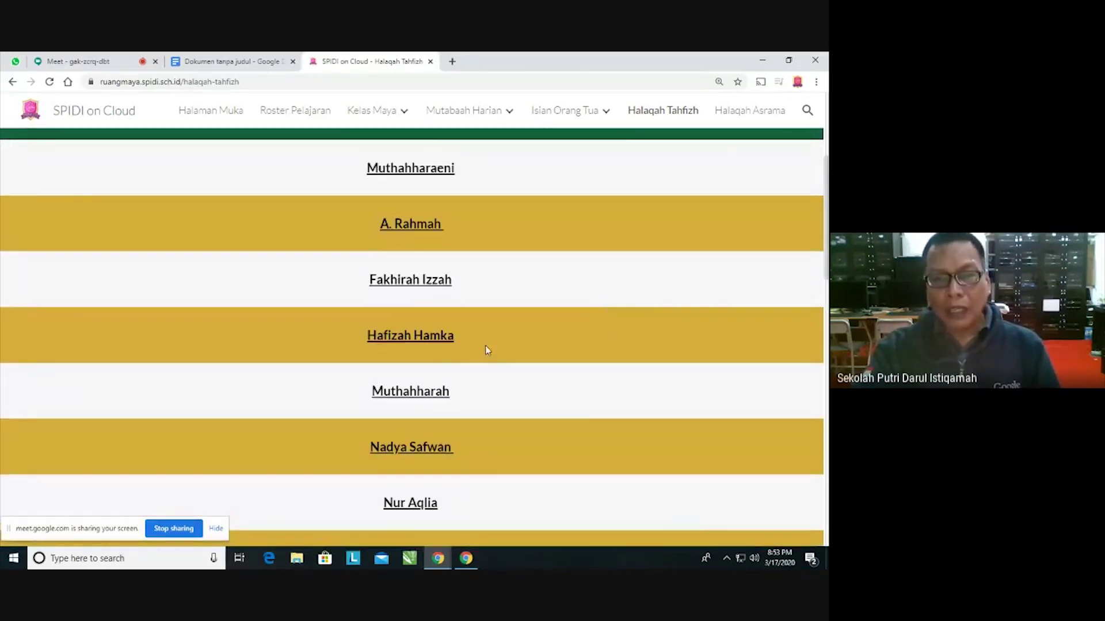
{"action": "left_click", "coordinate": [409, 340]}
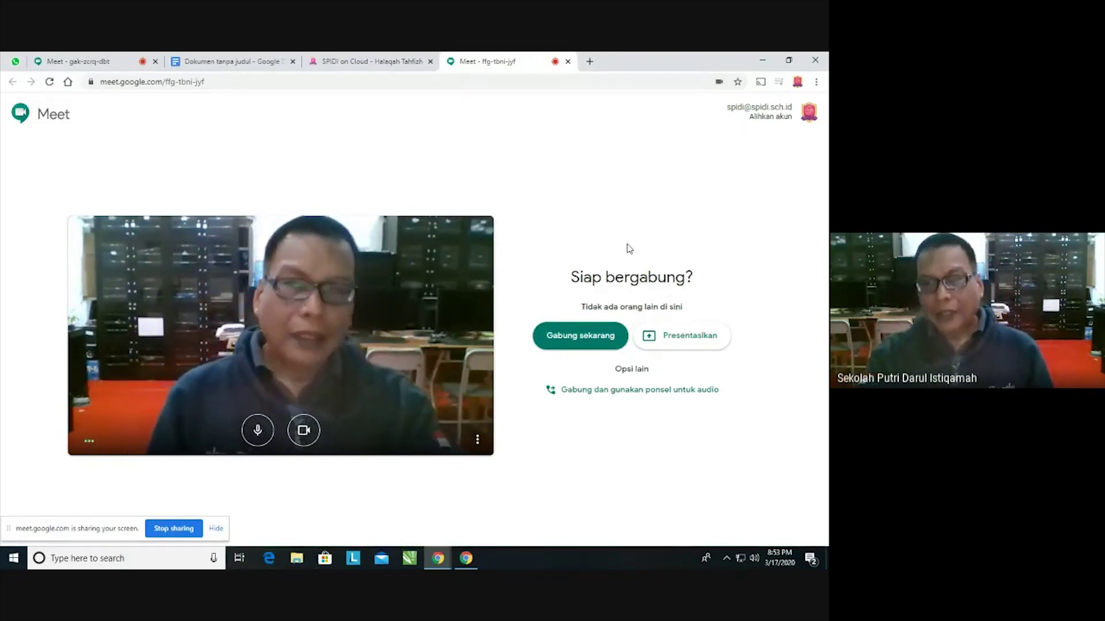
{"action": "left_click", "coordinate": [568, 61]}
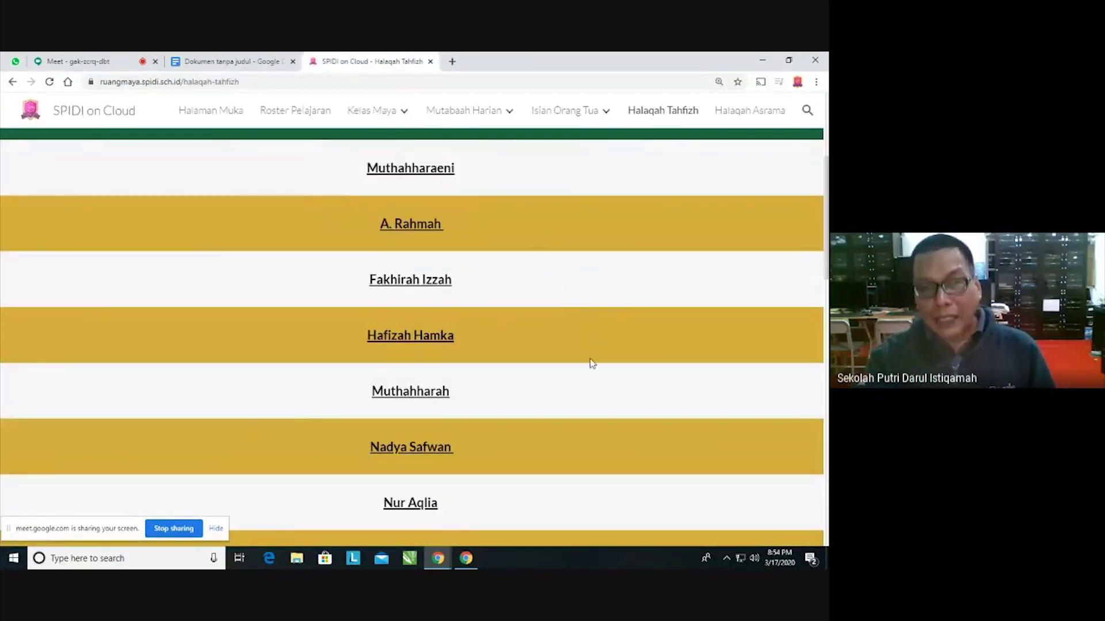
- Review the Halaqah Tahfizh teacher list once more and open the Halaqah Asrama page
{"action": "scroll", "coordinate": [588, 358], "scroll_direction": "up", "scroll_amount": 3}
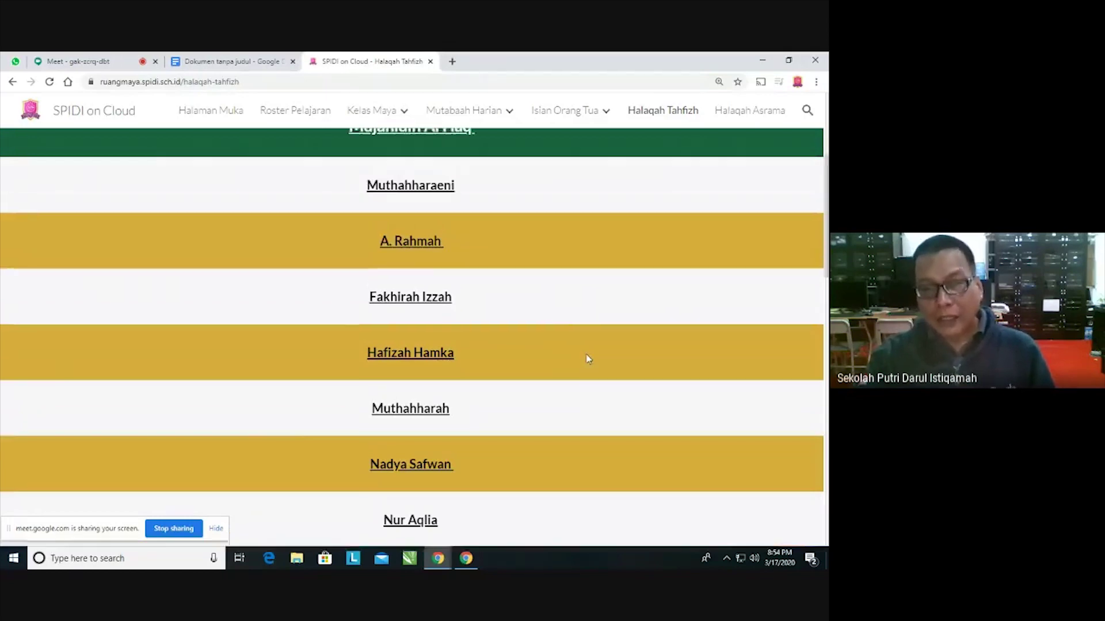
{"action": "scroll", "coordinate": [612, 340], "scroll_direction": "down", "scroll_amount": 1}
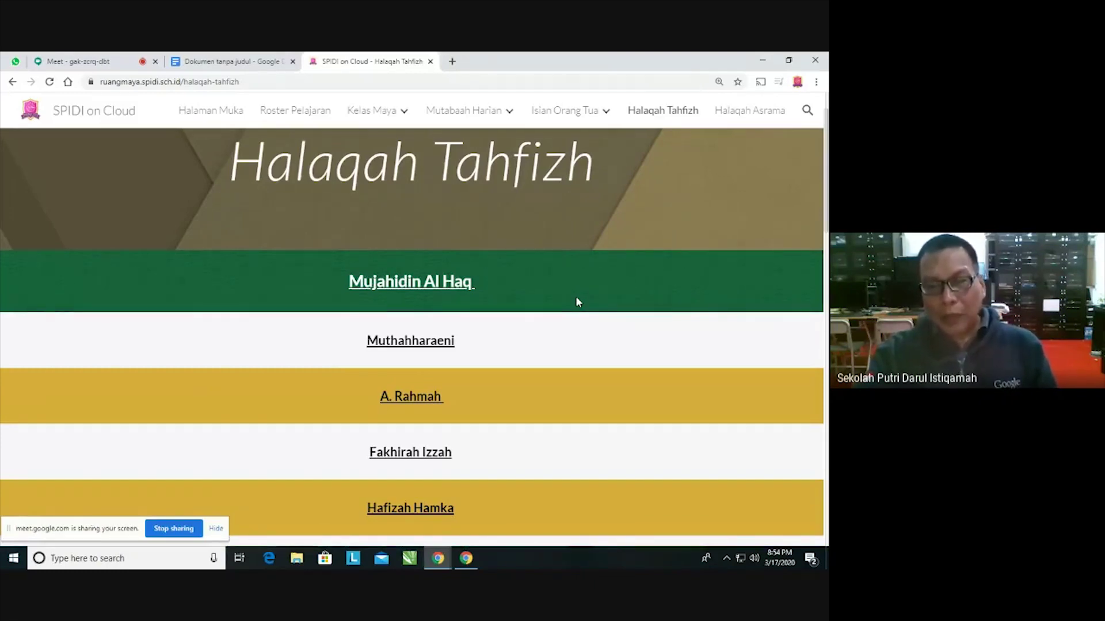
{"action": "scroll", "coordinate": [577, 301], "scroll_direction": "down", "scroll_amount": 4}
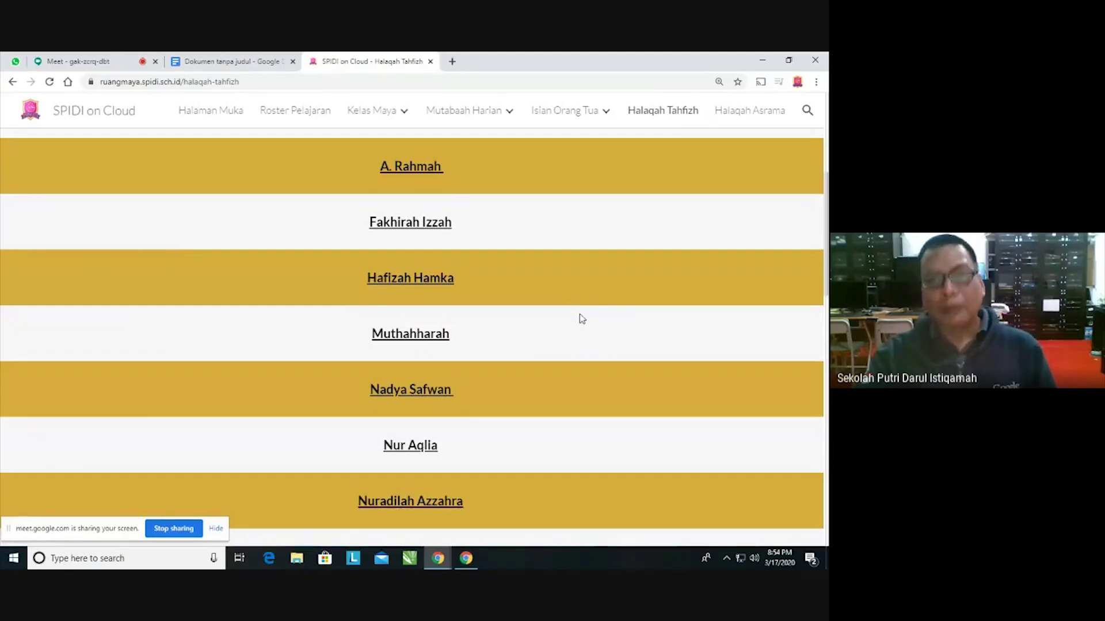
{"action": "scroll", "coordinate": [569, 293], "scroll_direction": "up", "scroll_amount": 5}
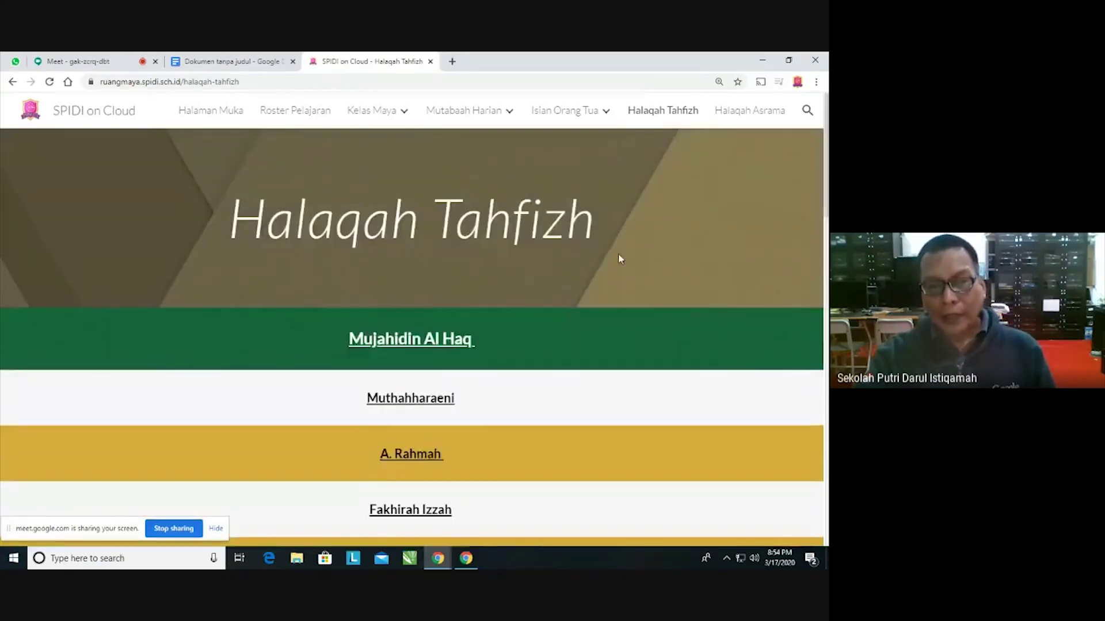
{"action": "scroll", "coordinate": [619, 238], "scroll_direction": "down", "scroll_amount": 1}
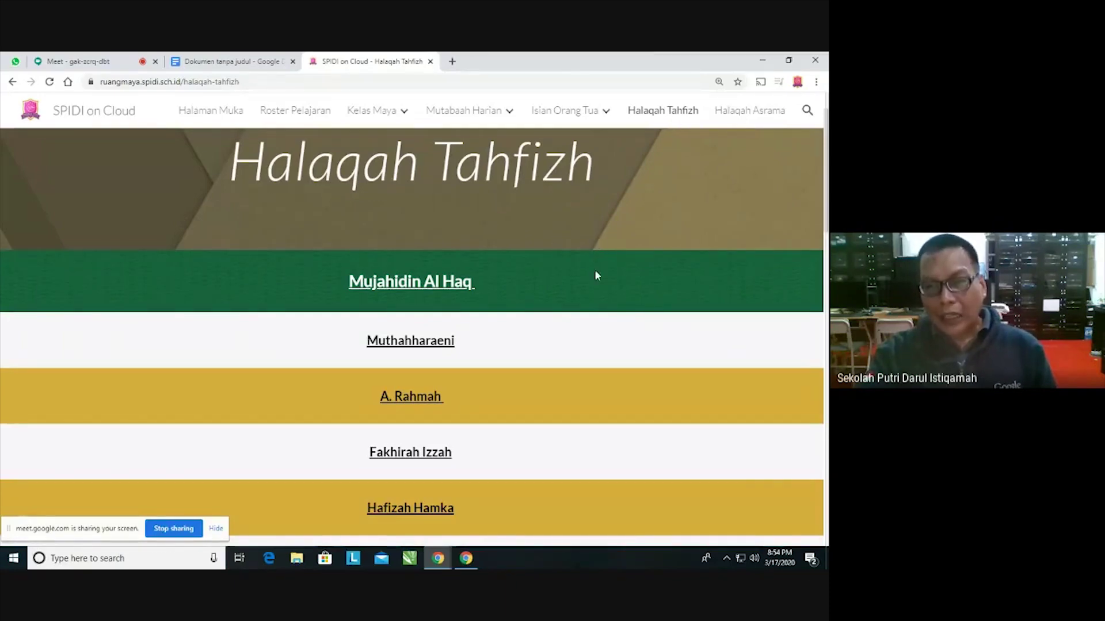
{"action": "scroll", "coordinate": [575, 305], "scroll_direction": "down", "scroll_amount": 6}
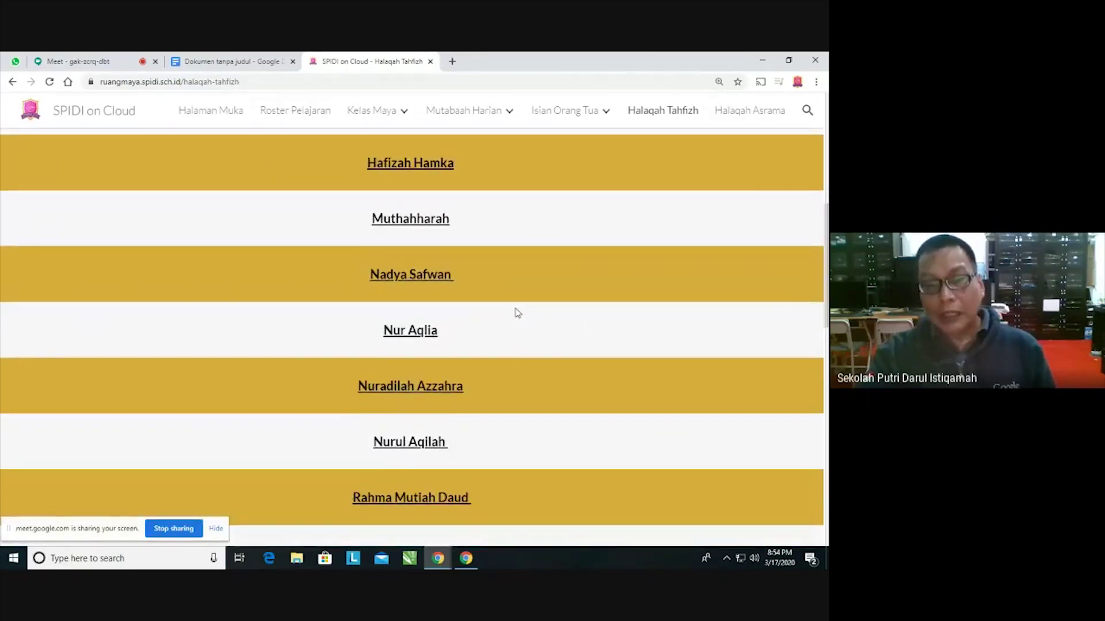
{"action": "scroll", "coordinate": [524, 325], "scroll_direction": "down", "scroll_amount": 4}
{"action": "scroll", "coordinate": [541, 344], "scroll_direction": "down", "scroll_amount": 2}
{"action": "scroll", "coordinate": [561, 319], "scroll_direction": "up", "scroll_amount": 5}
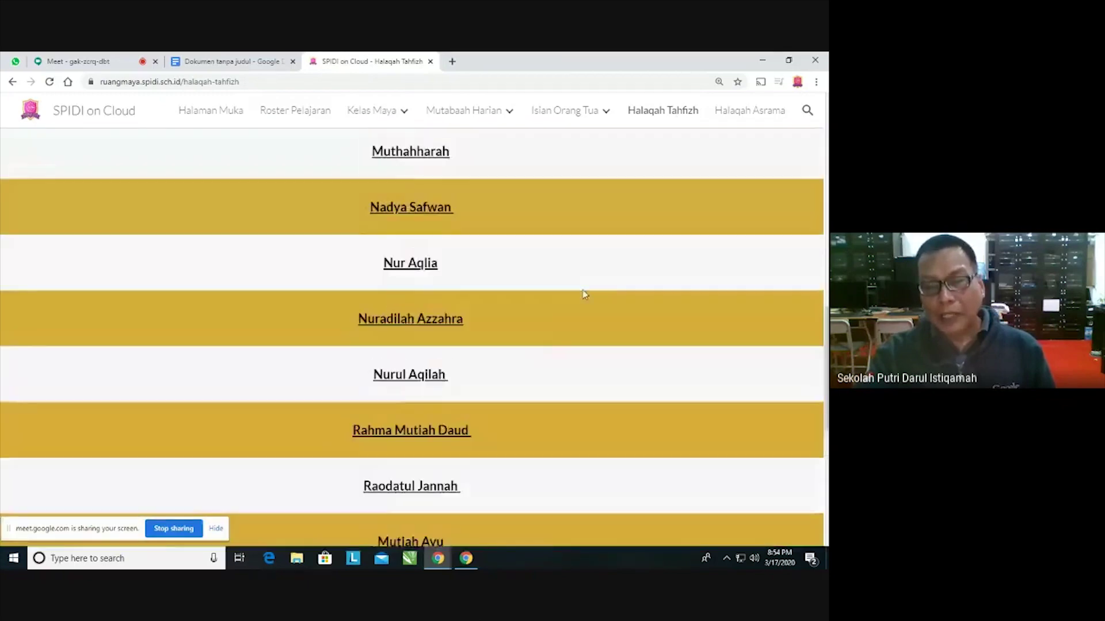
{"action": "left_click", "coordinate": [753, 116]}
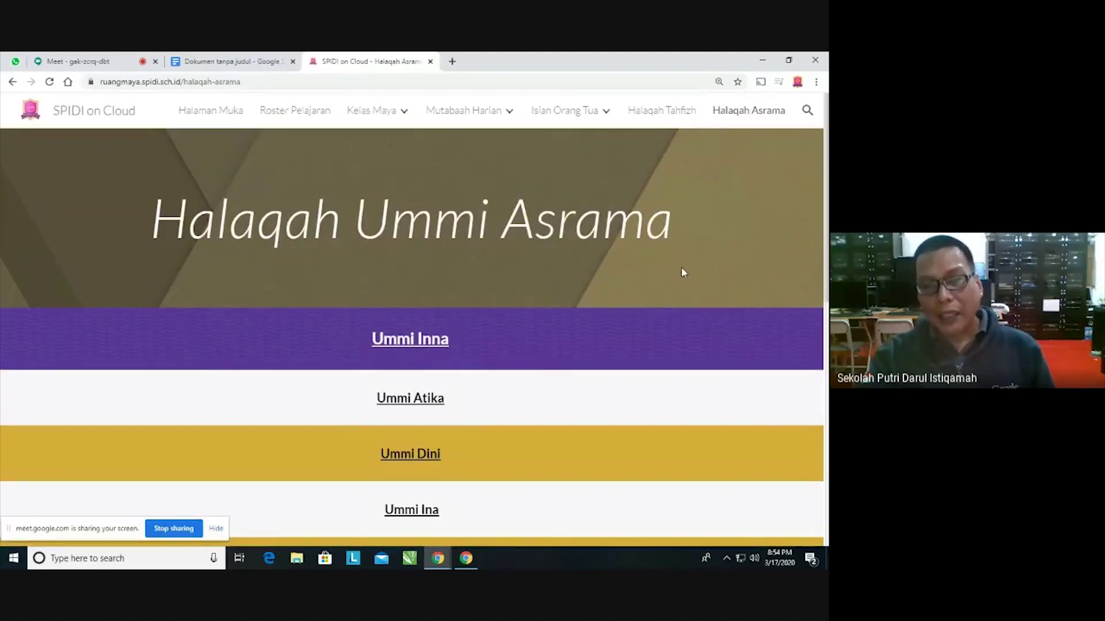
- Examine the full list of dormitory mentors on the Halaqah Asrama page
{"action": "scroll", "coordinate": [713, 263], "scroll_direction": "down", "scroll_amount": 2}
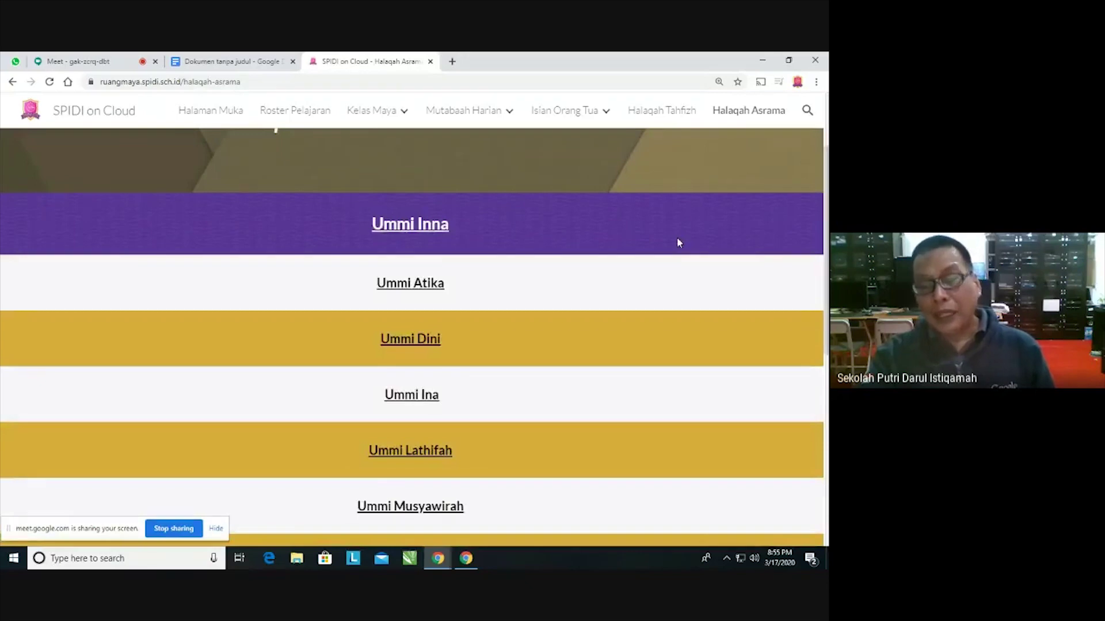
{"action": "scroll", "coordinate": [677, 239], "scroll_direction": "down", "scroll_amount": 1}
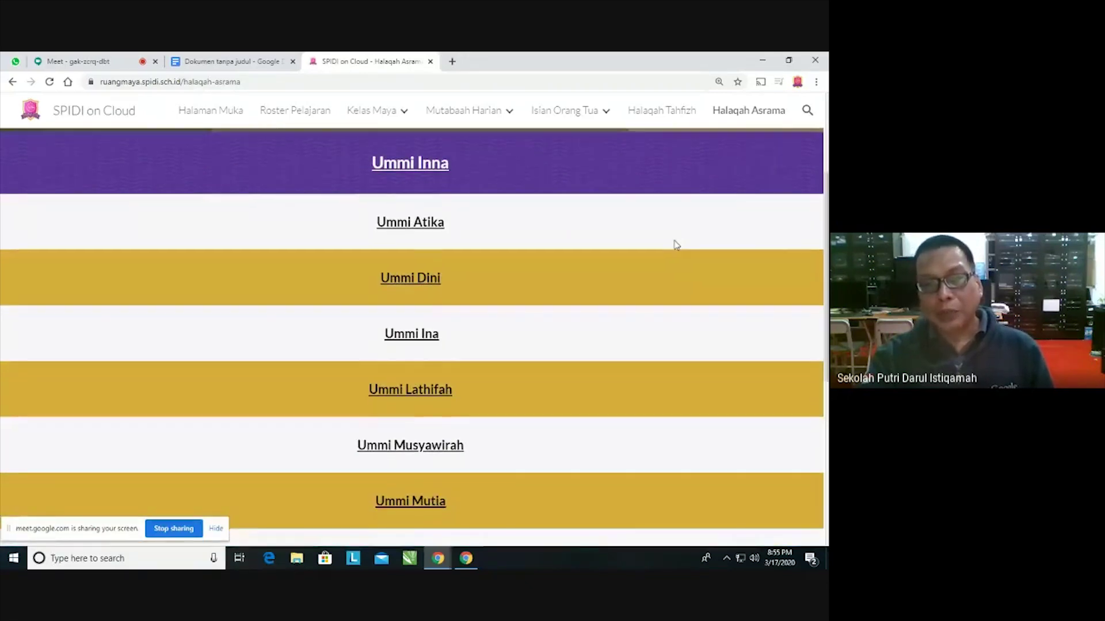
{"action": "scroll", "coordinate": [675, 244], "scroll_direction": "down", "scroll_amount": 1}
{"action": "scroll", "coordinate": [614, 306], "scroll_direction": "down", "scroll_amount": 2}
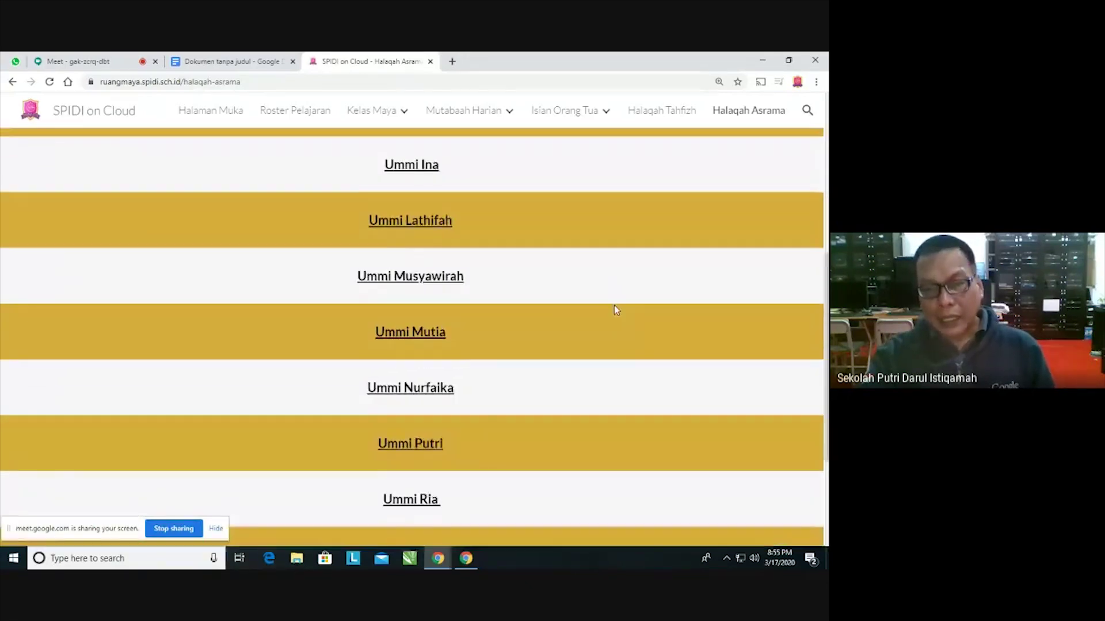
{"action": "scroll", "coordinate": [613, 305], "scroll_direction": "down", "scroll_amount": 2}
{"action": "scroll", "coordinate": [627, 308], "scroll_direction": "down", "scroll_amount": 1}
{"action": "scroll", "coordinate": [631, 306], "scroll_direction": "up", "scroll_amount": 1}
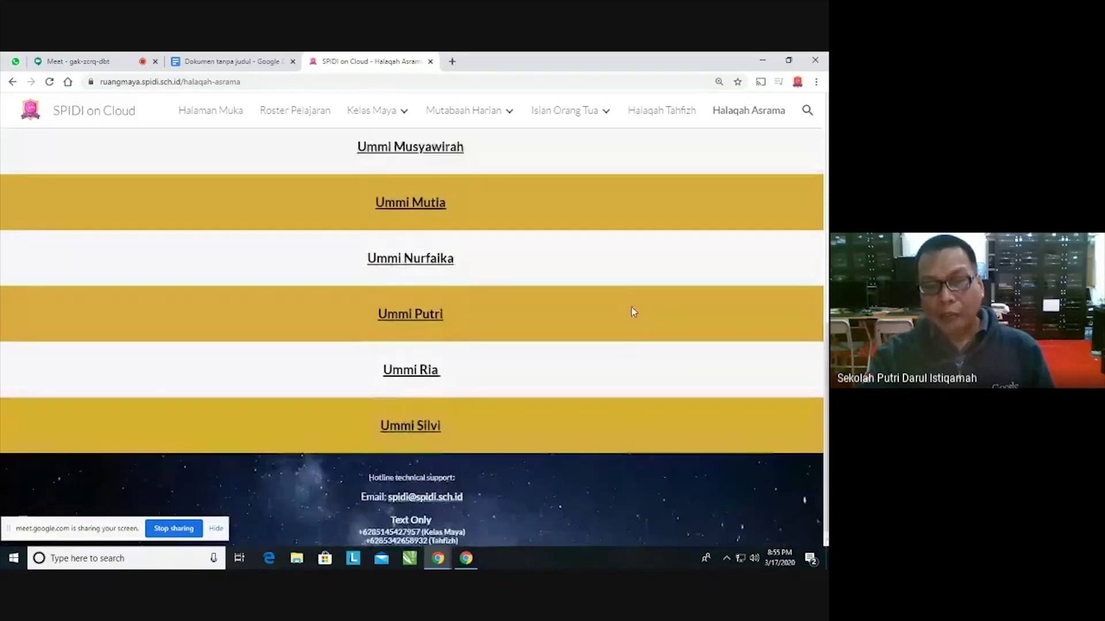
{"action": "scroll", "coordinate": [631, 308], "scroll_direction": "up", "scroll_amount": 4}
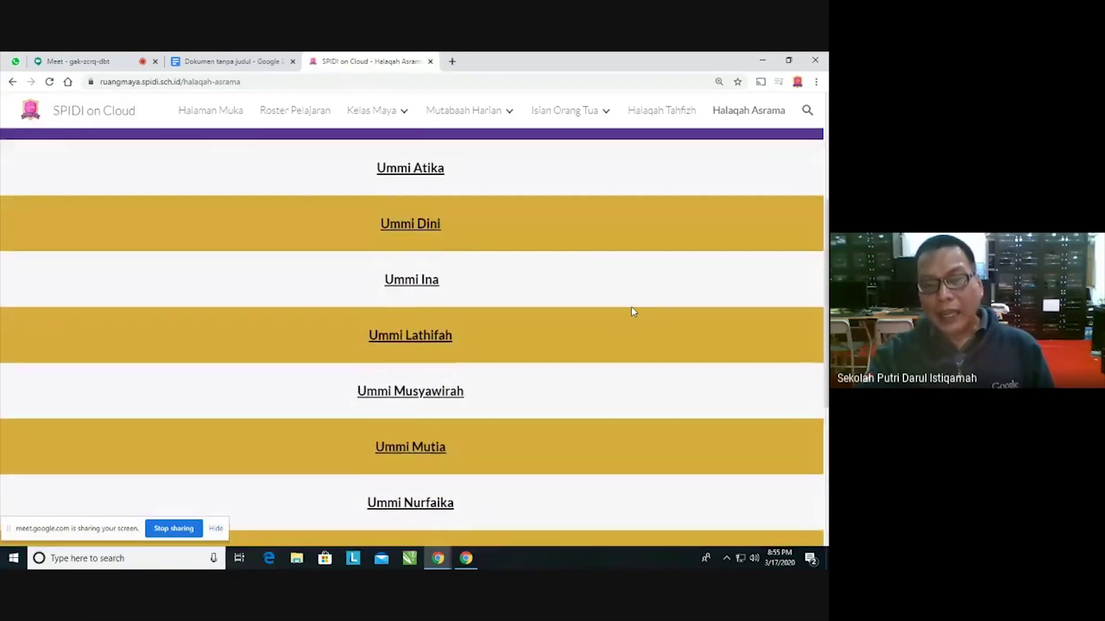
{"action": "scroll", "coordinate": [631, 308], "scroll_direction": "up", "scroll_amount": 3}
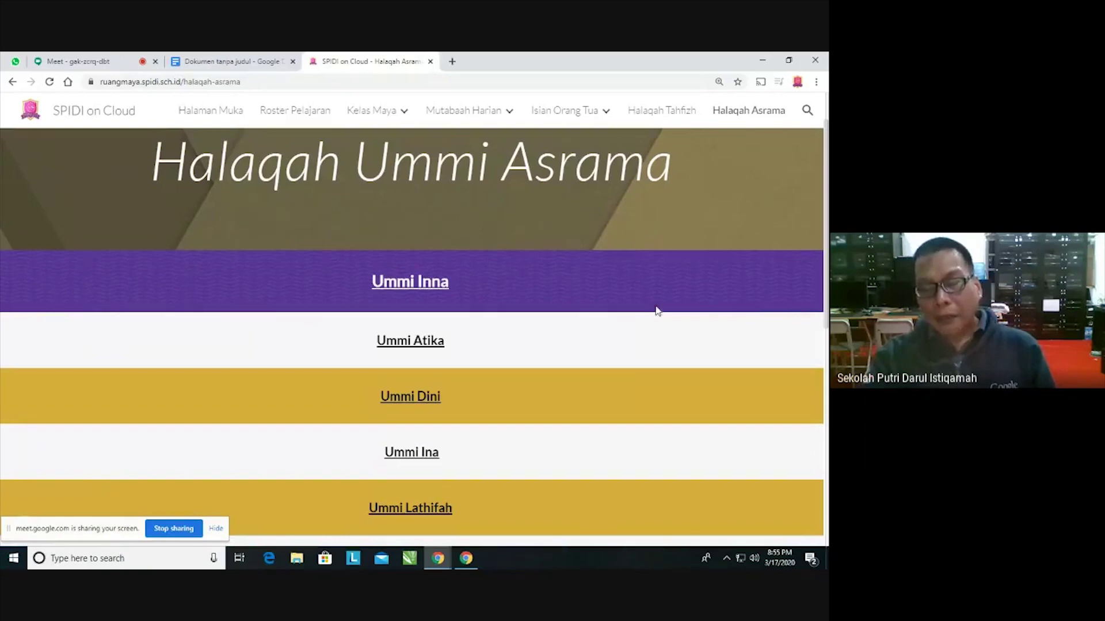
- Review the Halaqah Asrama mentor list again and return to the Halaman Muka page
{"action": "scroll", "coordinate": [662, 353], "scroll_direction": "down", "scroll_amount": 2}
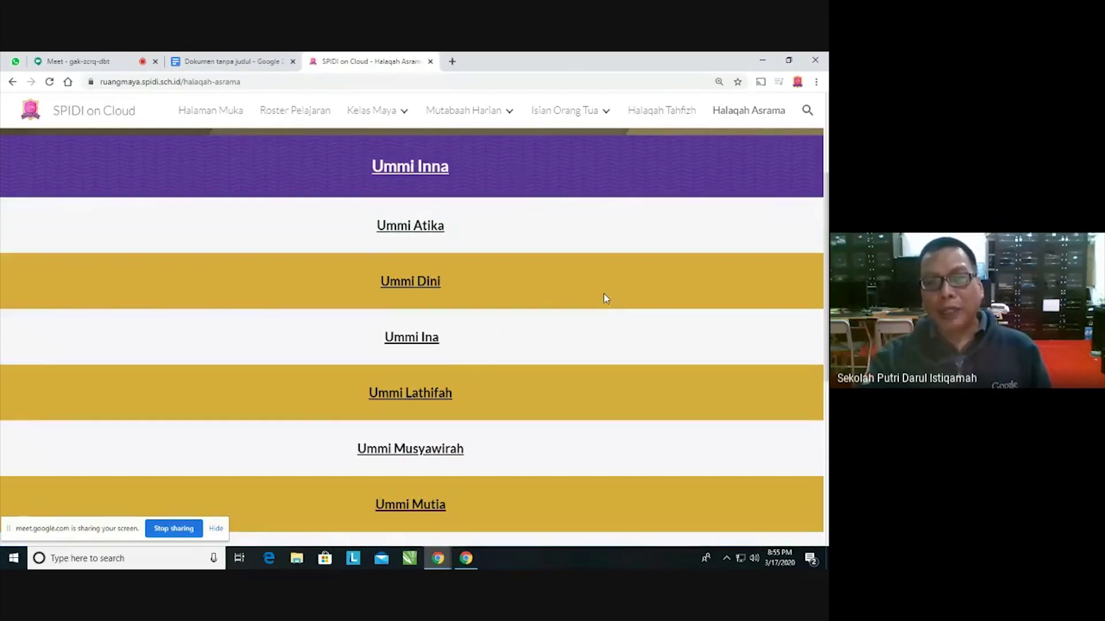
{"action": "scroll", "coordinate": [556, 328], "scroll_direction": "down", "scroll_amount": 2}
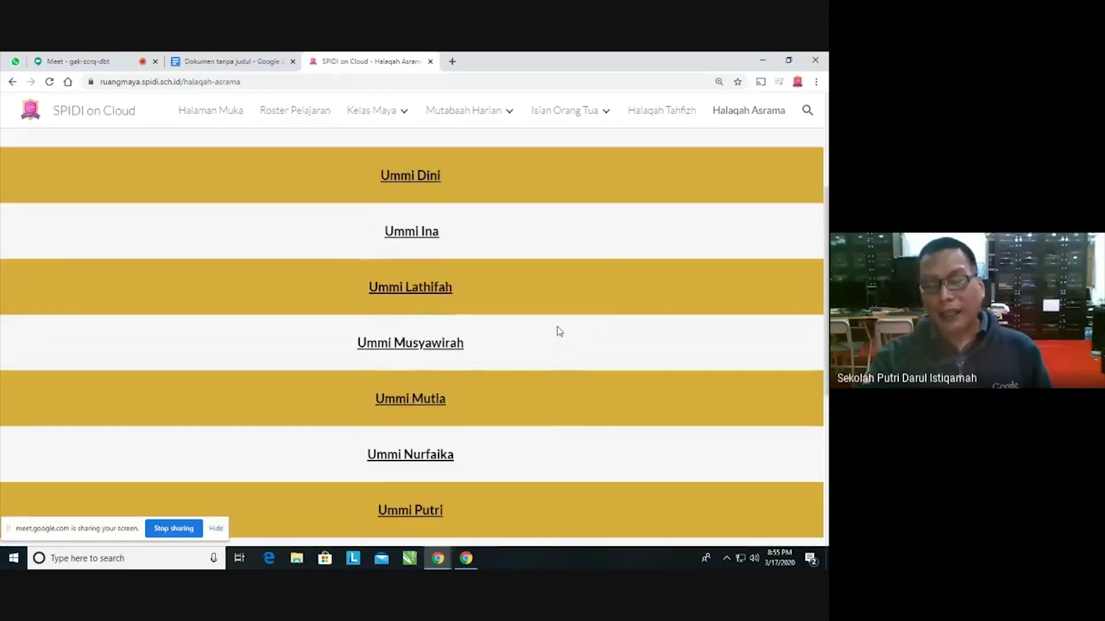
{"action": "scroll", "coordinate": [558, 331], "scroll_direction": "down", "scroll_amount": 3}
{"action": "scroll", "coordinate": [561, 330], "scroll_direction": "up", "scroll_amount": 3}
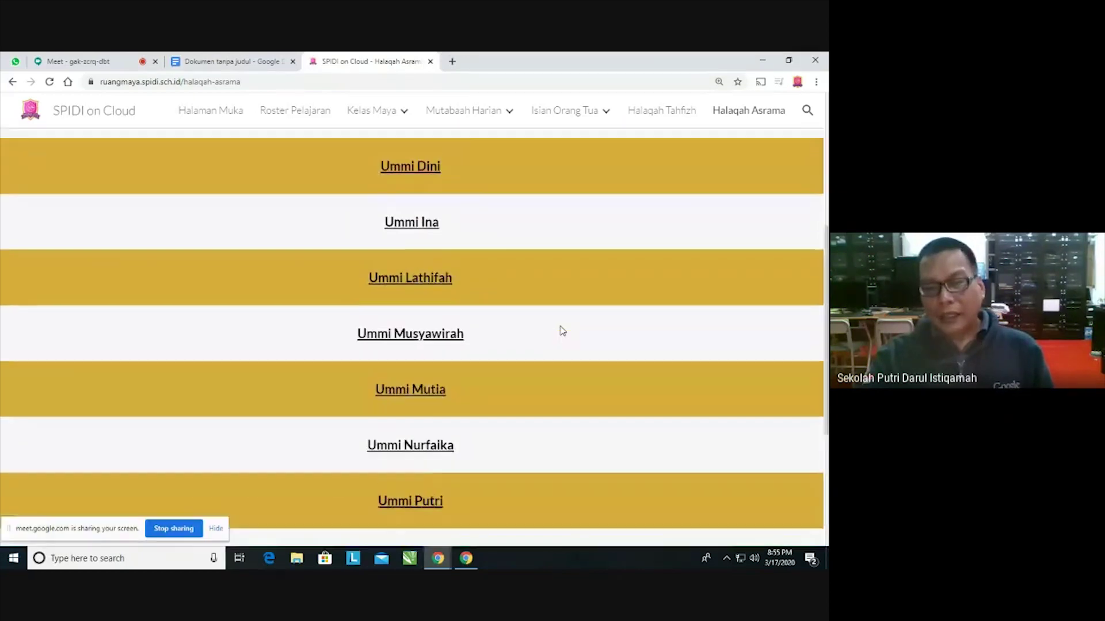
{"action": "scroll", "coordinate": [570, 329], "scroll_direction": "up", "scroll_amount": 2}
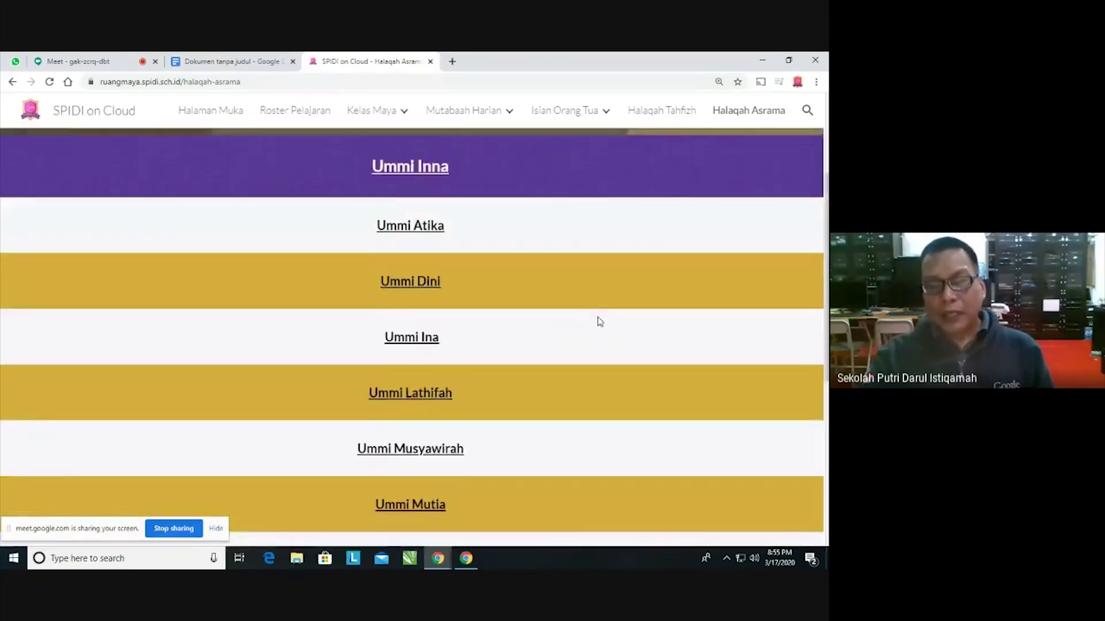
{"action": "scroll", "coordinate": [599, 321], "scroll_direction": "up", "scroll_amount": 3}
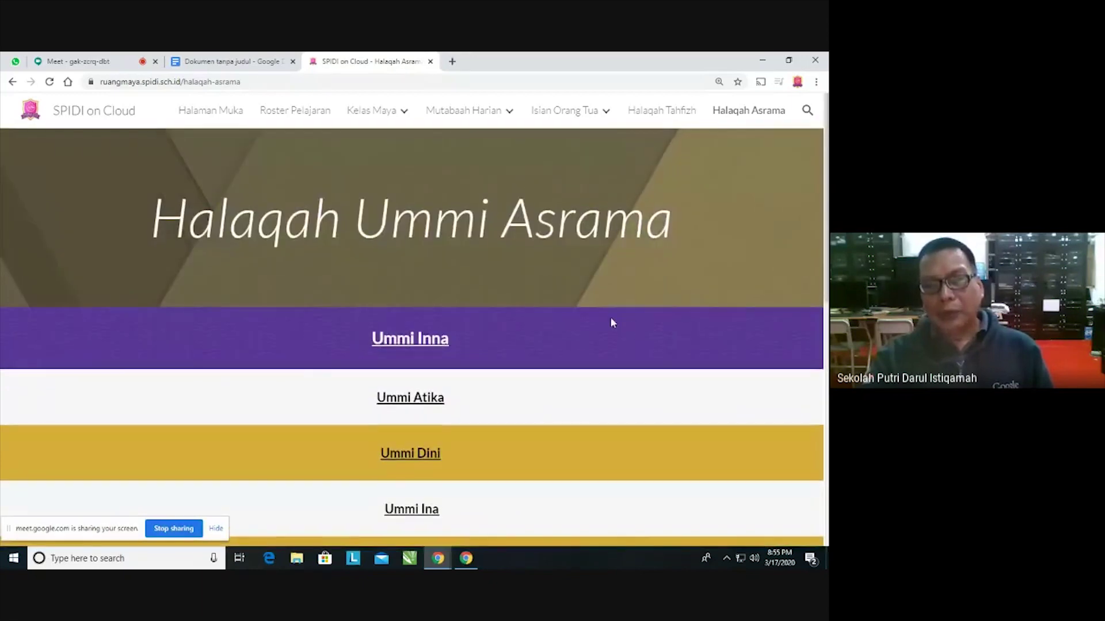
{"action": "scroll", "coordinate": [612, 323], "scroll_direction": "down", "scroll_amount": 1}
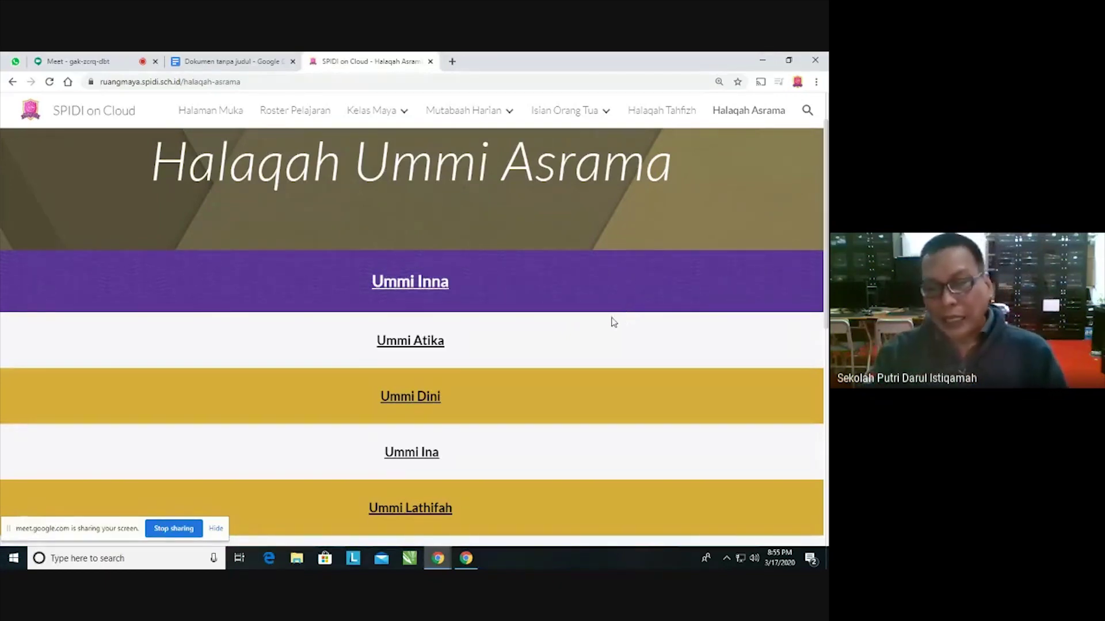
{"action": "scroll", "coordinate": [617, 331], "scroll_direction": "down", "scroll_amount": 2}
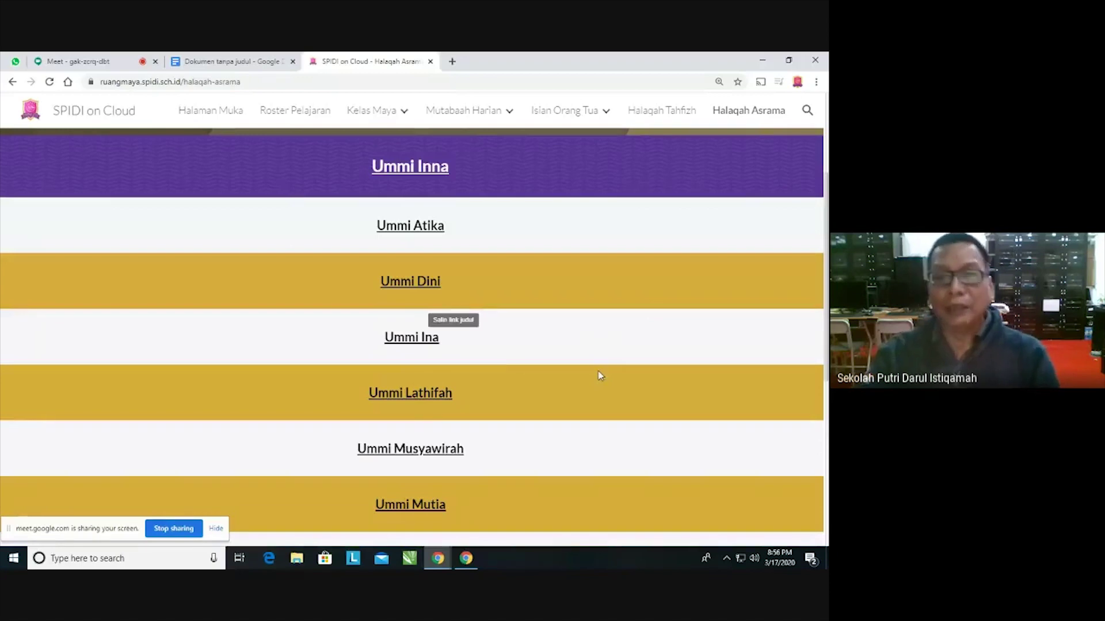
{"action": "mouse_move", "coordinate": [371, 110]}
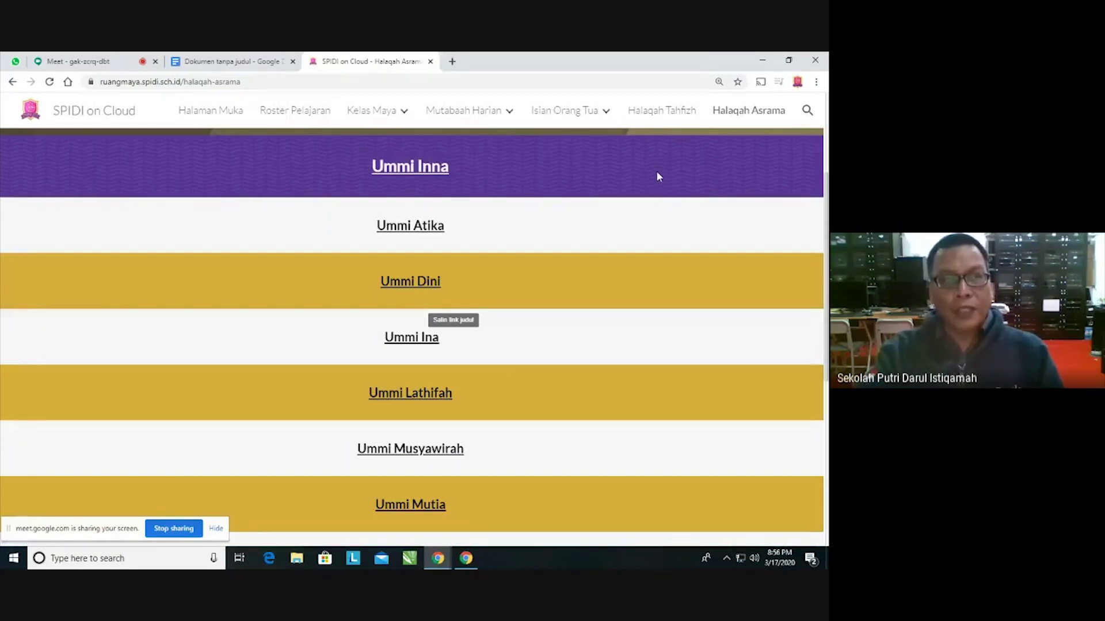
{"action": "scroll", "coordinate": [646, 232], "scroll_direction": "up", "scroll_amount": 3}
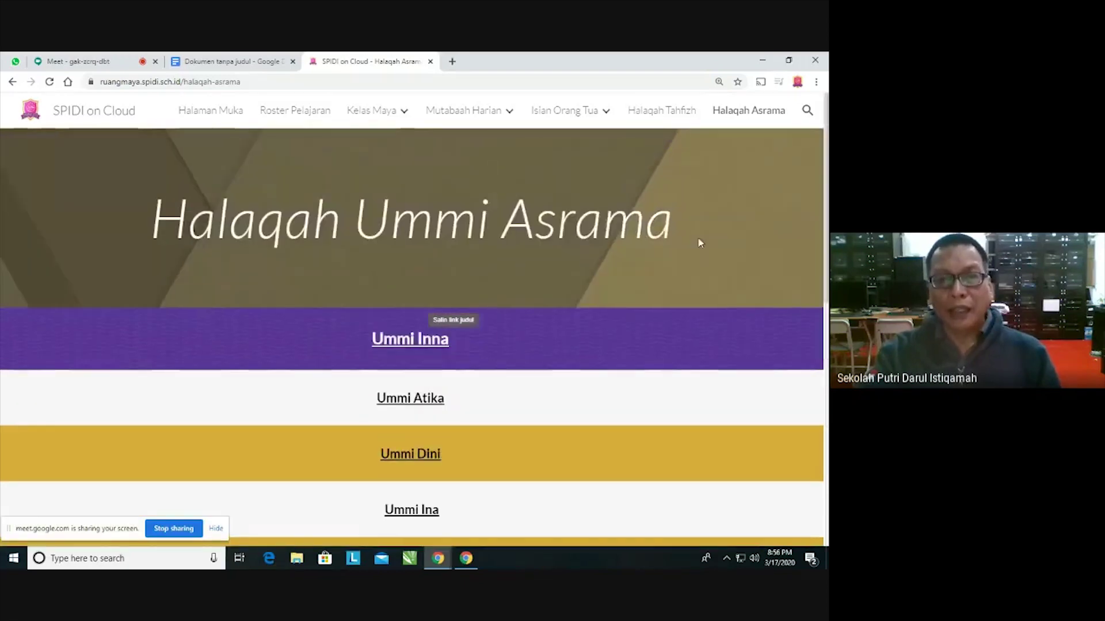
{"action": "left_click", "coordinate": [248, 115]}
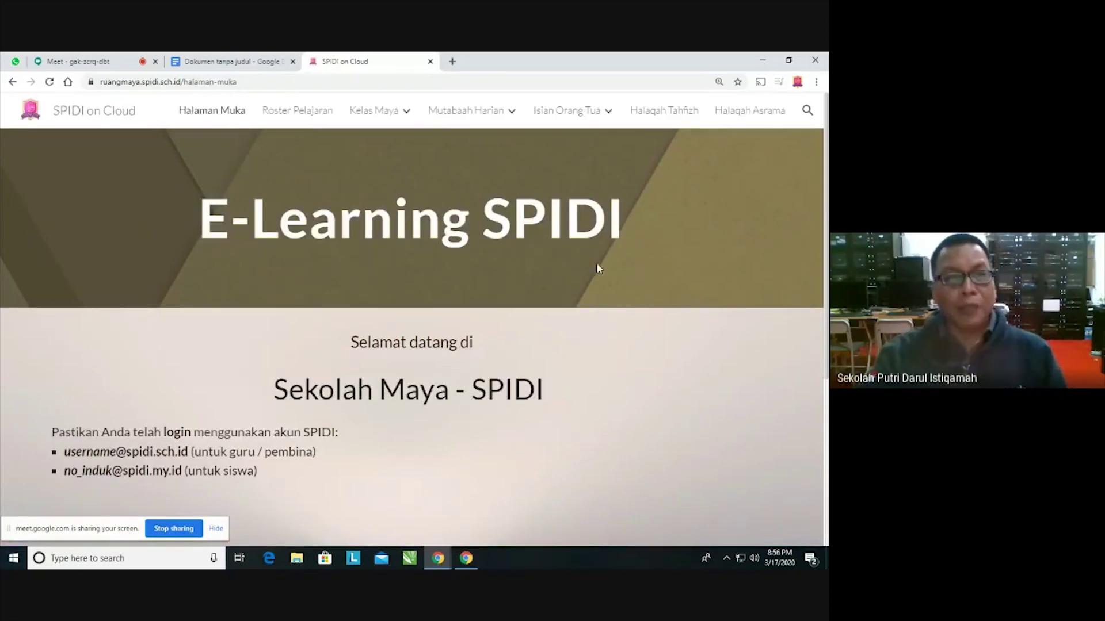
- Check the ongoing Google Meet call and look through the teacher list on the SPIDI on Cloud site's Halaqah Tahfizh page
{"action": "left_click", "coordinate": [78, 61]}
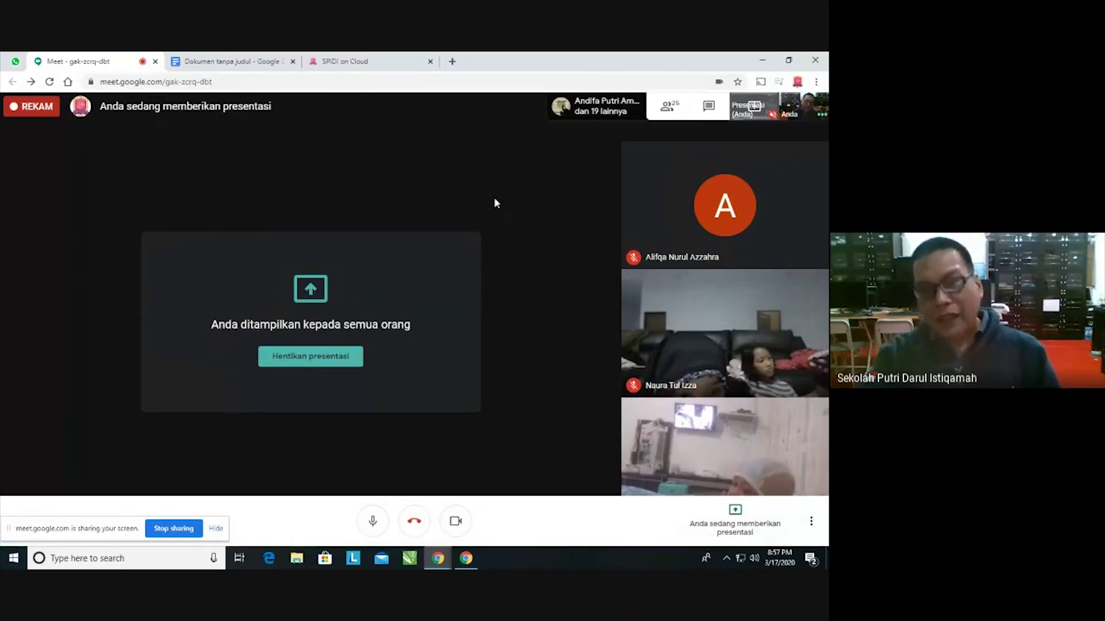
{"action": "left_click", "coordinate": [375, 63]}
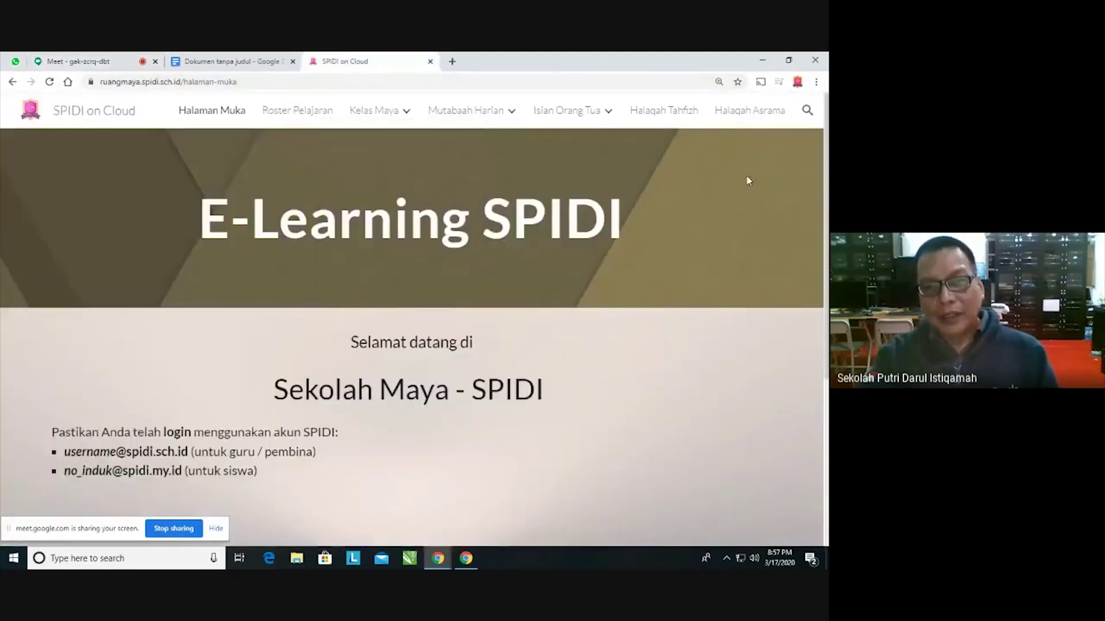
{"action": "left_click", "coordinate": [678, 113]}
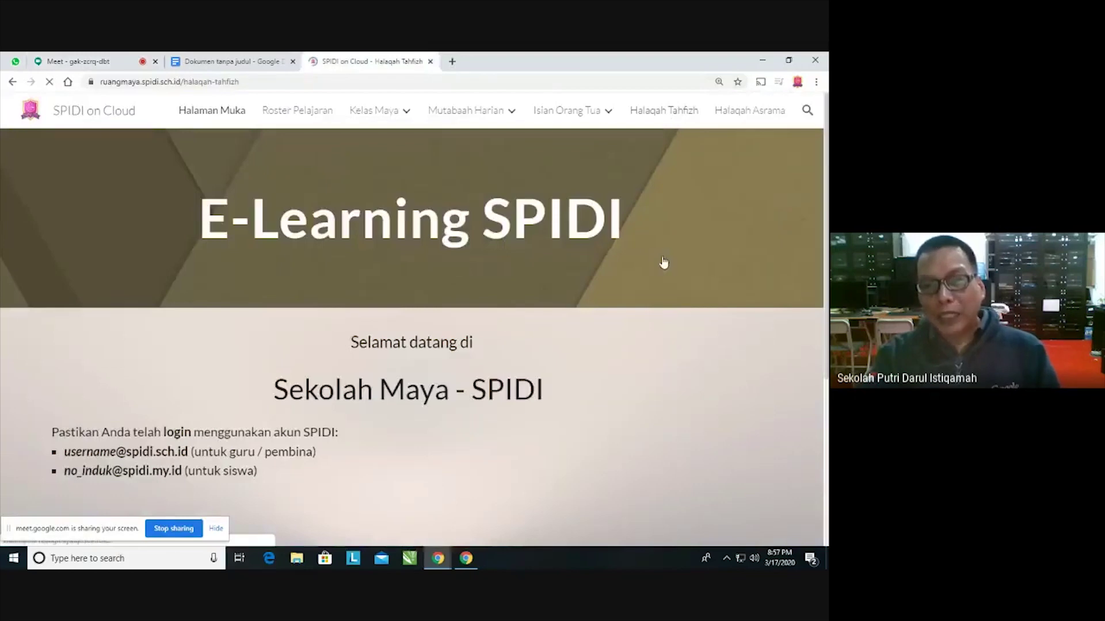
{"action": "scroll", "coordinate": [621, 348], "scroll_direction": "down", "scroll_amount": 3}
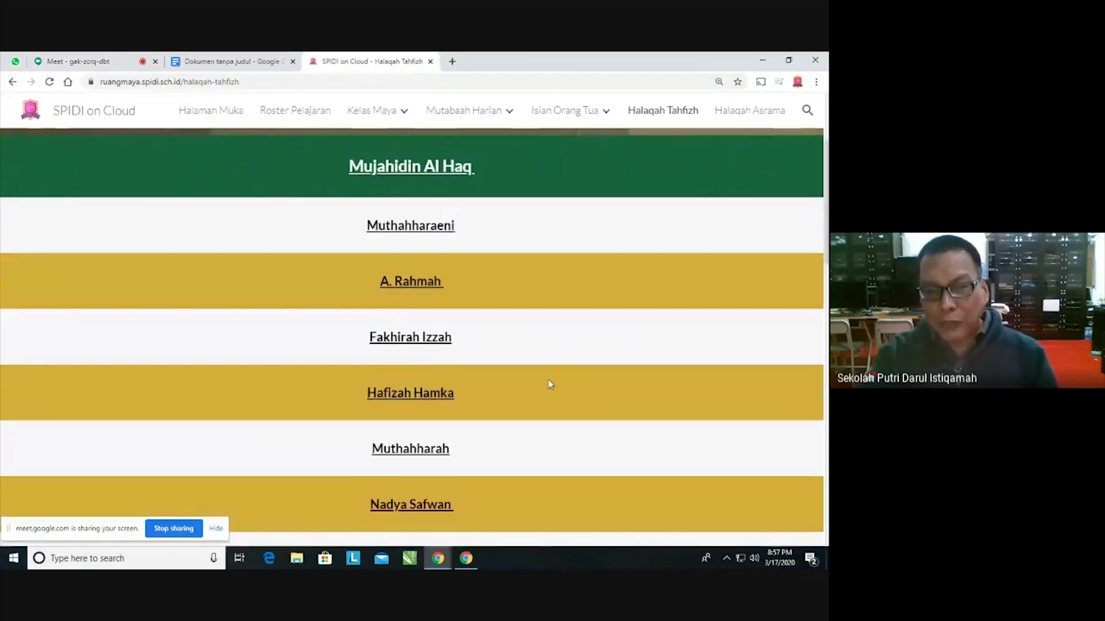
{"action": "scroll", "coordinate": [550, 382], "scroll_direction": "down", "scroll_amount": 5}
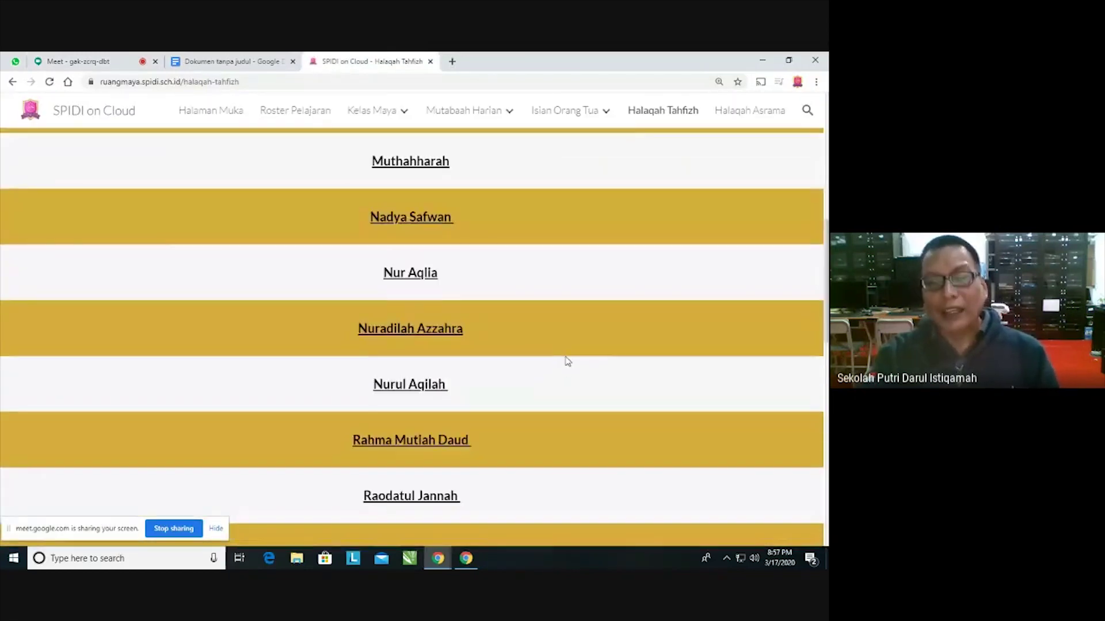
{"action": "scroll", "coordinate": [565, 360], "scroll_direction": "up", "scroll_amount": 3}
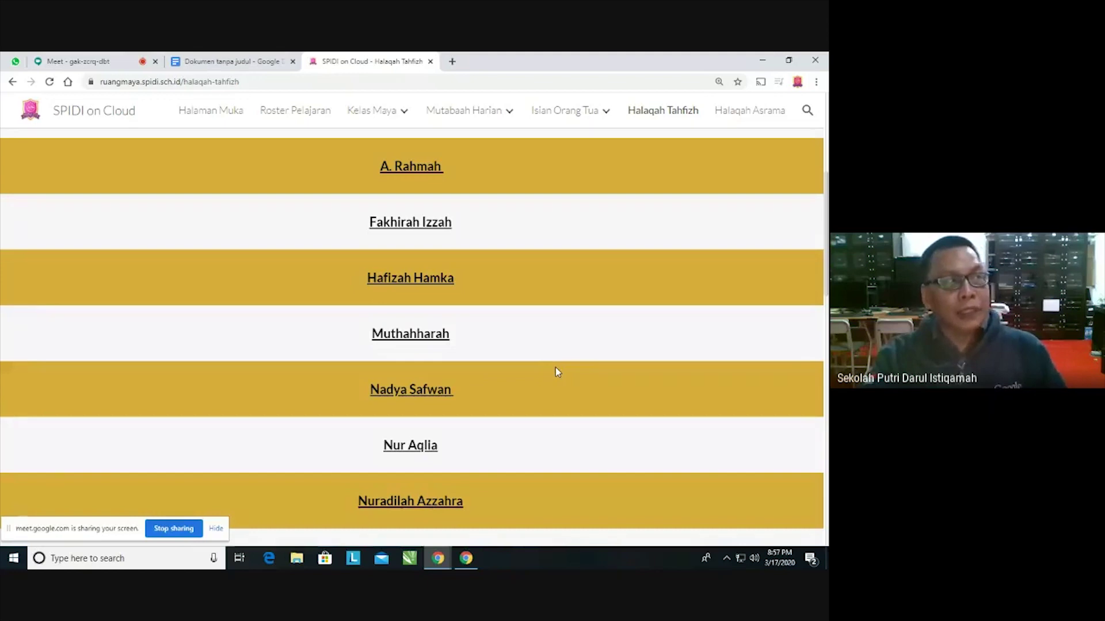
{"action": "scroll", "coordinate": [554, 371], "scroll_direction": "up", "scroll_amount": 4}
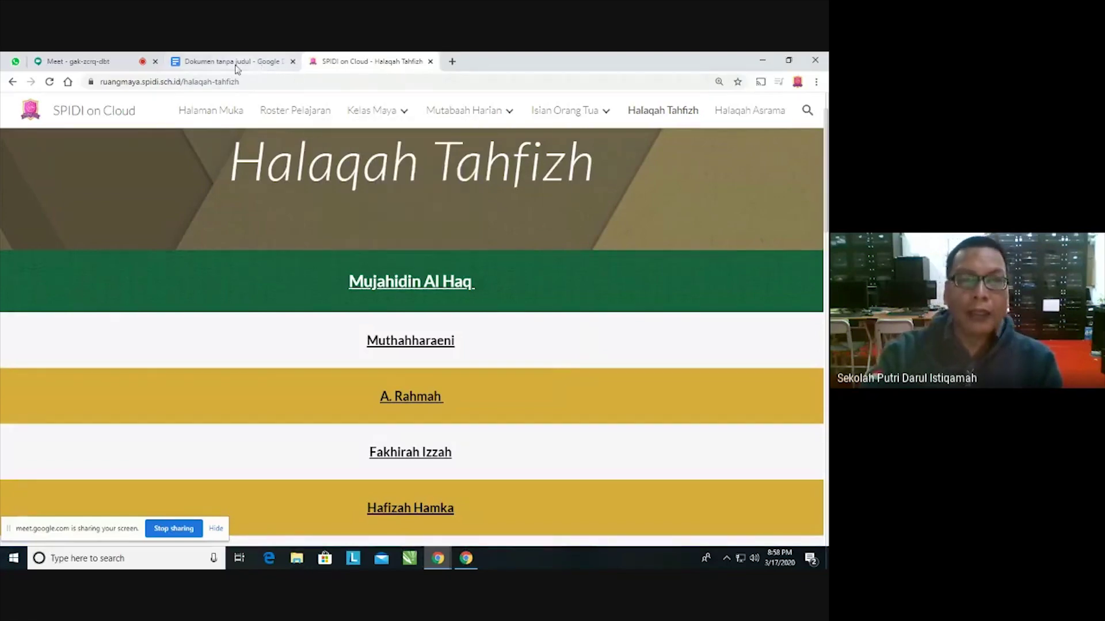
{"action": "left_click", "coordinate": [102, 61]}
{"action": "left_click", "coordinate": [368, 61]}
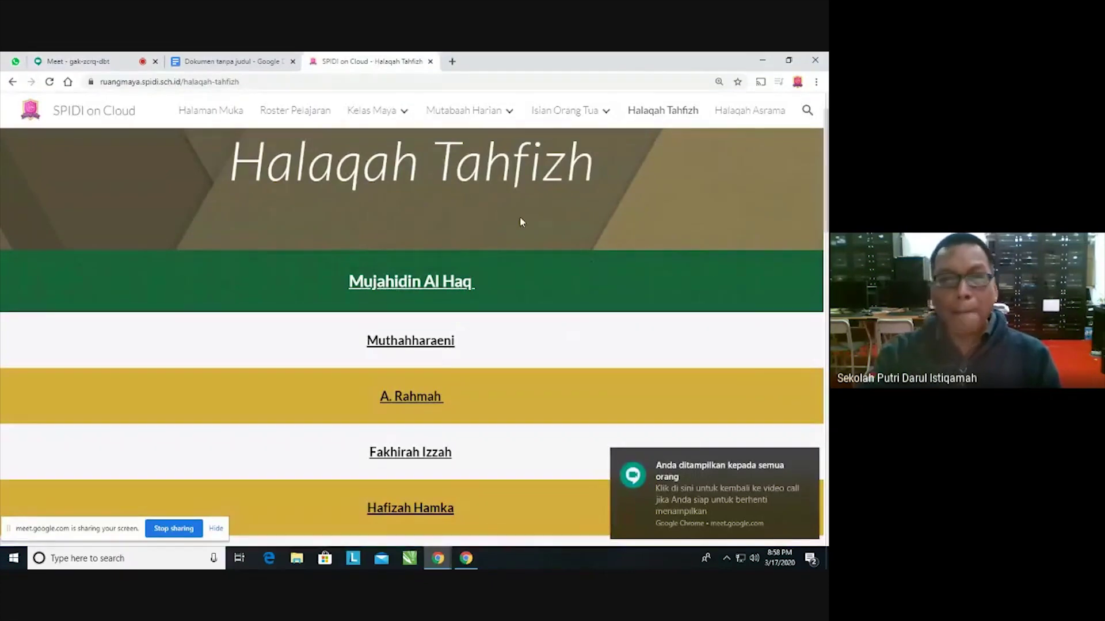
- Open the Bahan Ajar site from Kelas Maya and go to the SMP materials for Kelas VIII
{"action": "mouse_move", "coordinate": [372, 112]}
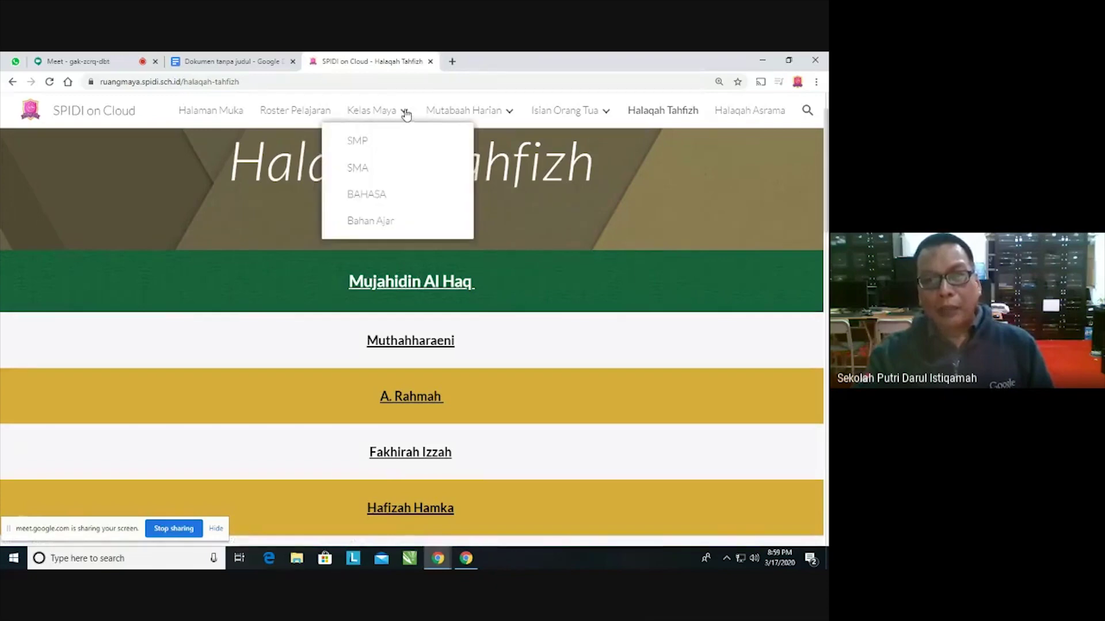
{"action": "left_click", "coordinate": [373, 221]}
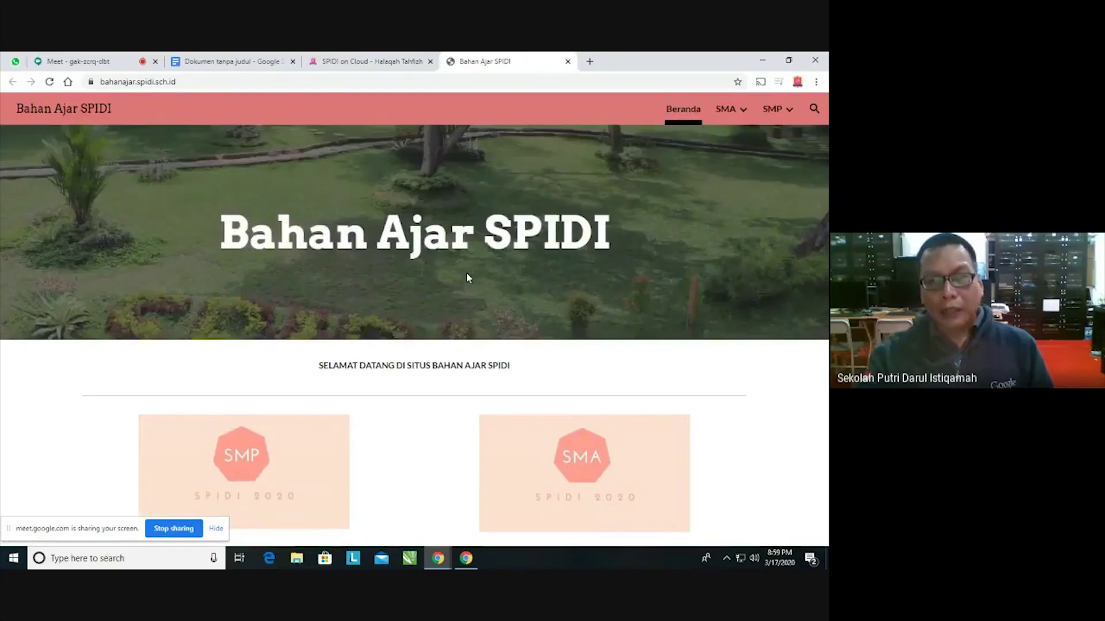
{"action": "left_click", "coordinate": [241, 460]}
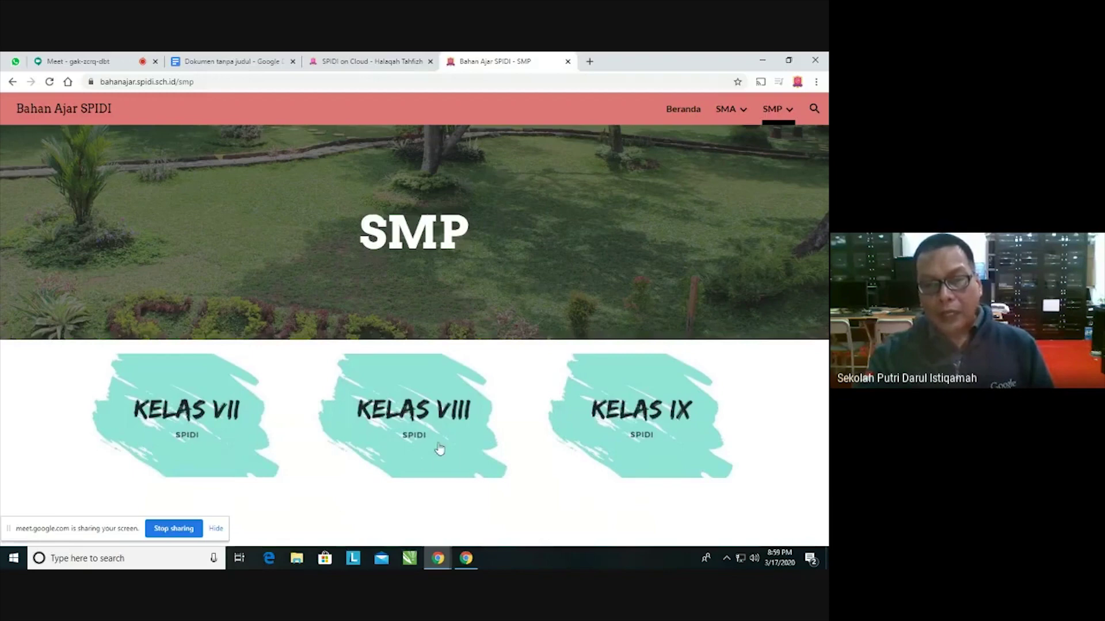
{"action": "left_click", "coordinate": [412, 407]}
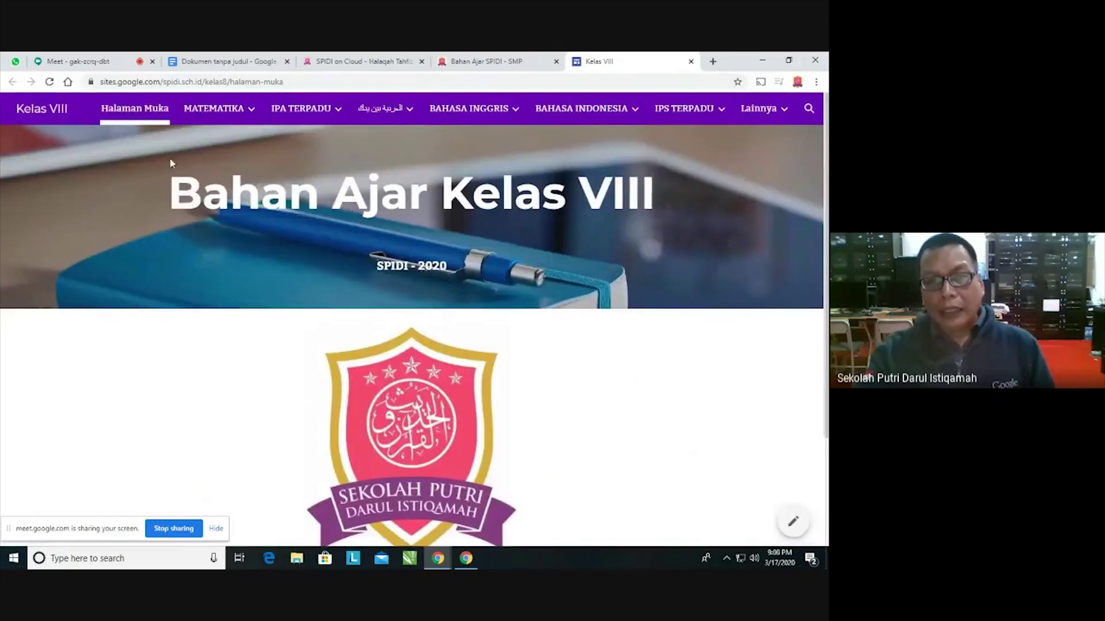
- Look over the Kelas VIII subjects and view the Teorema Phytagoras lesson under Matematika, Semester Genap
{"action": "mouse_move", "coordinate": [360, 111]}
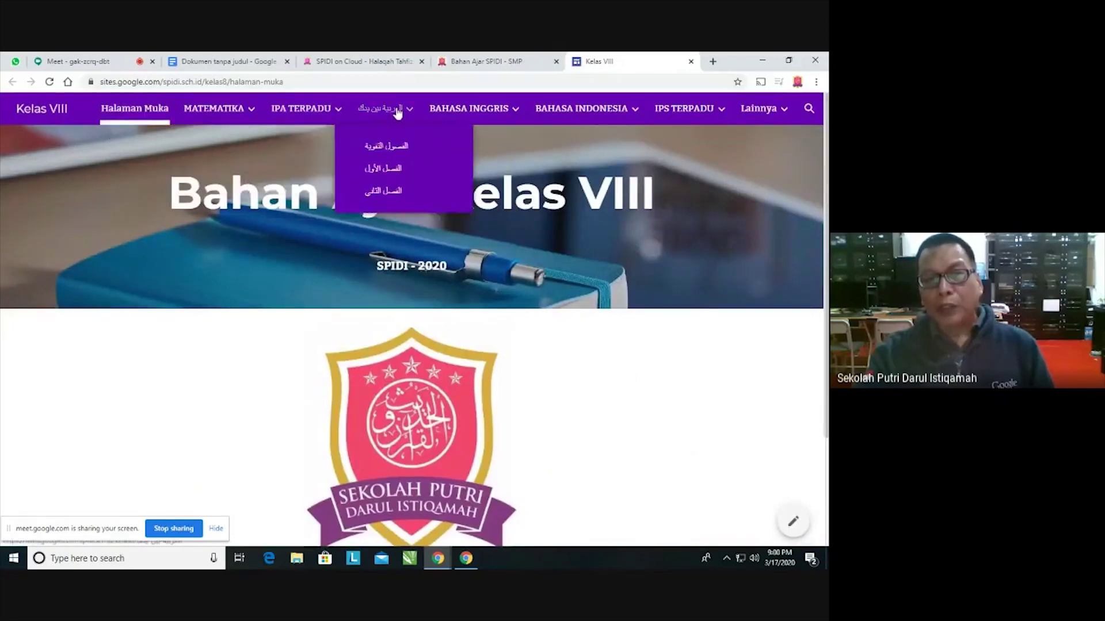
{"action": "mouse_move", "coordinate": [653, 114]}
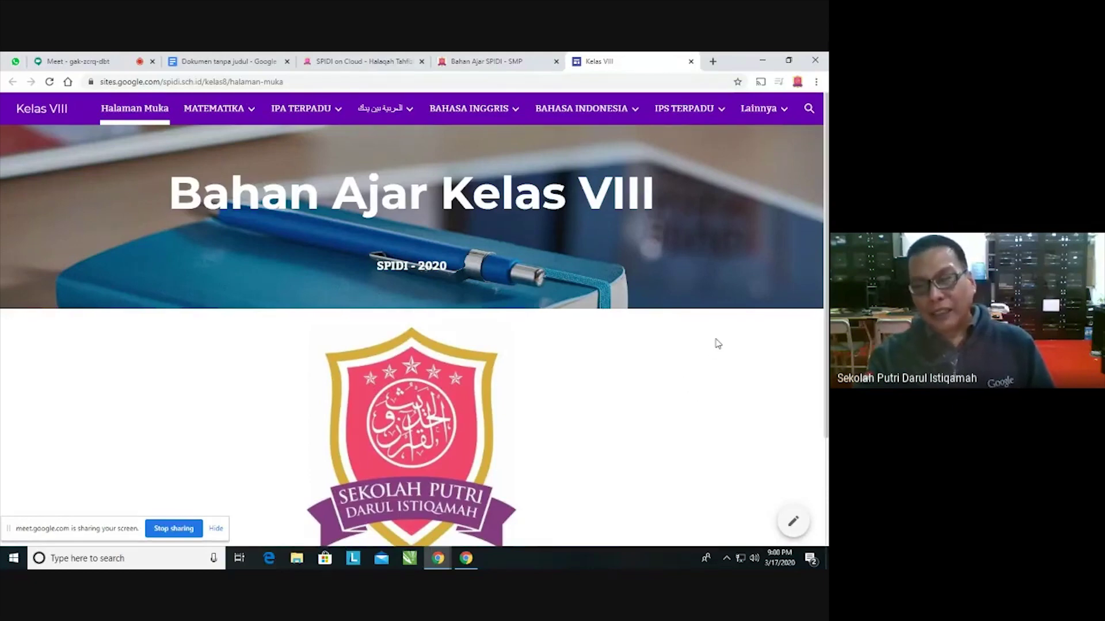
{"action": "mouse_move", "coordinate": [219, 110]}
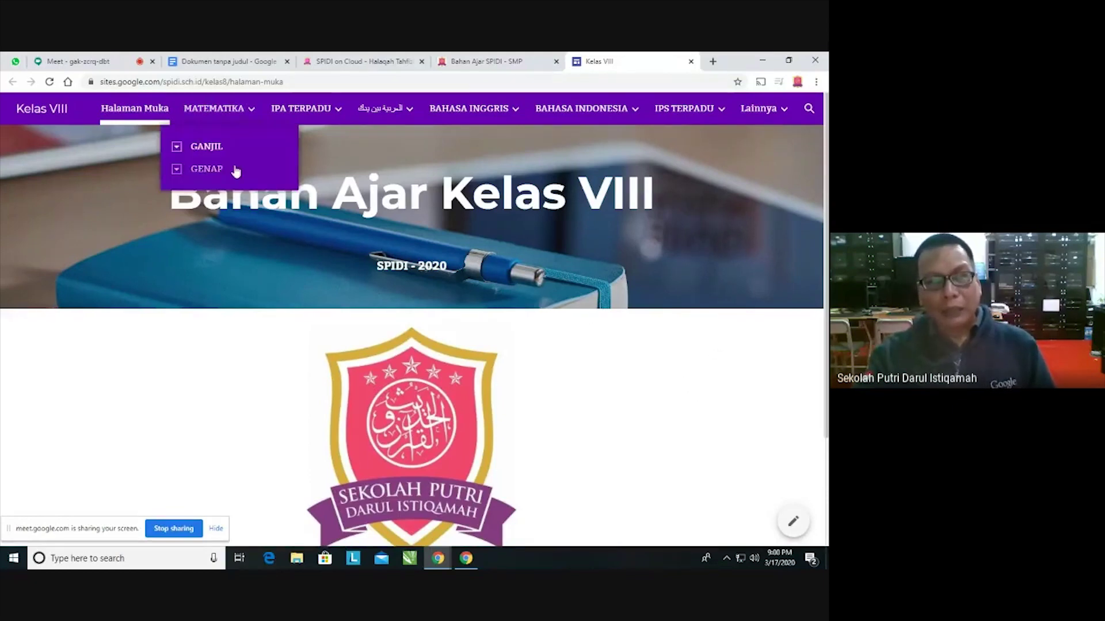
{"action": "left_click", "coordinate": [228, 111]}
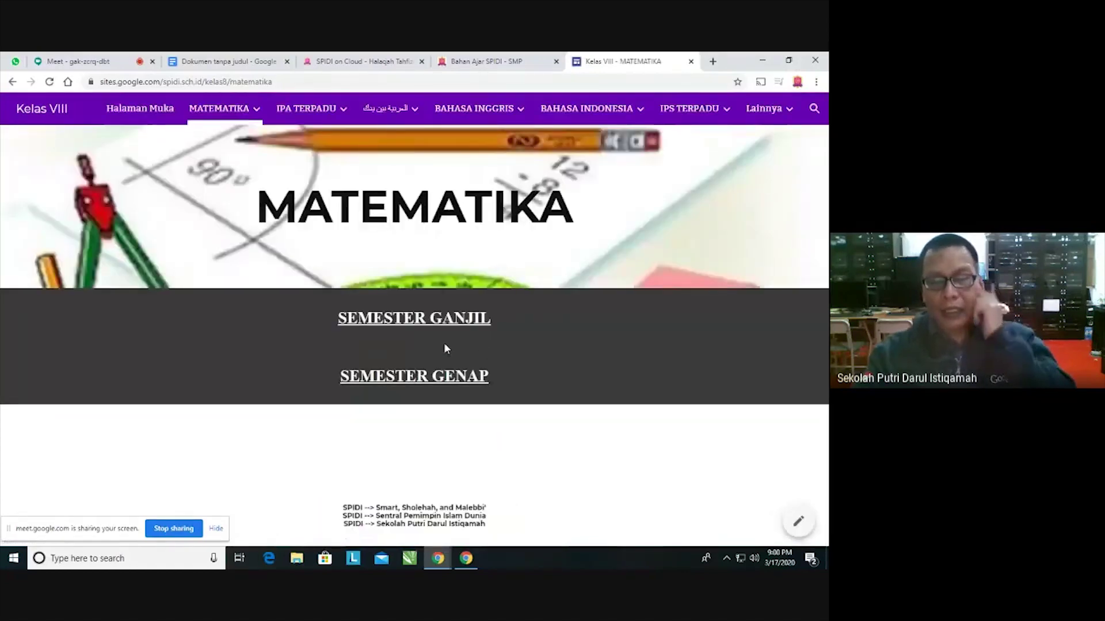
{"action": "left_click", "coordinate": [424, 377]}
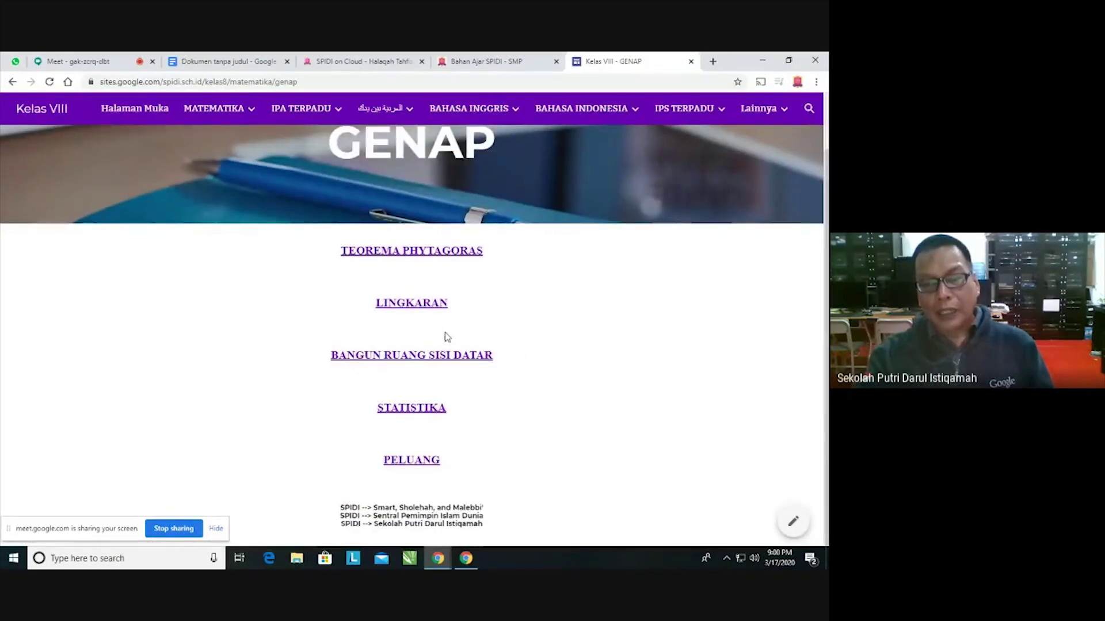
{"action": "left_click", "coordinate": [411, 251]}
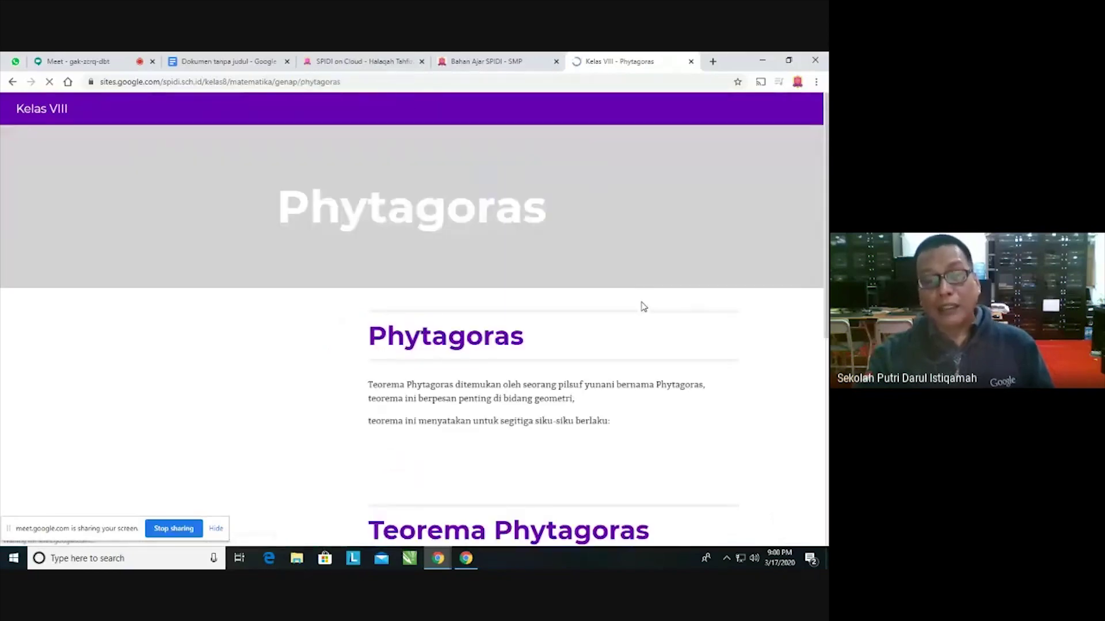
{"action": "scroll", "coordinate": [736, 340], "scroll_direction": "down", "scroll_amount": 4}
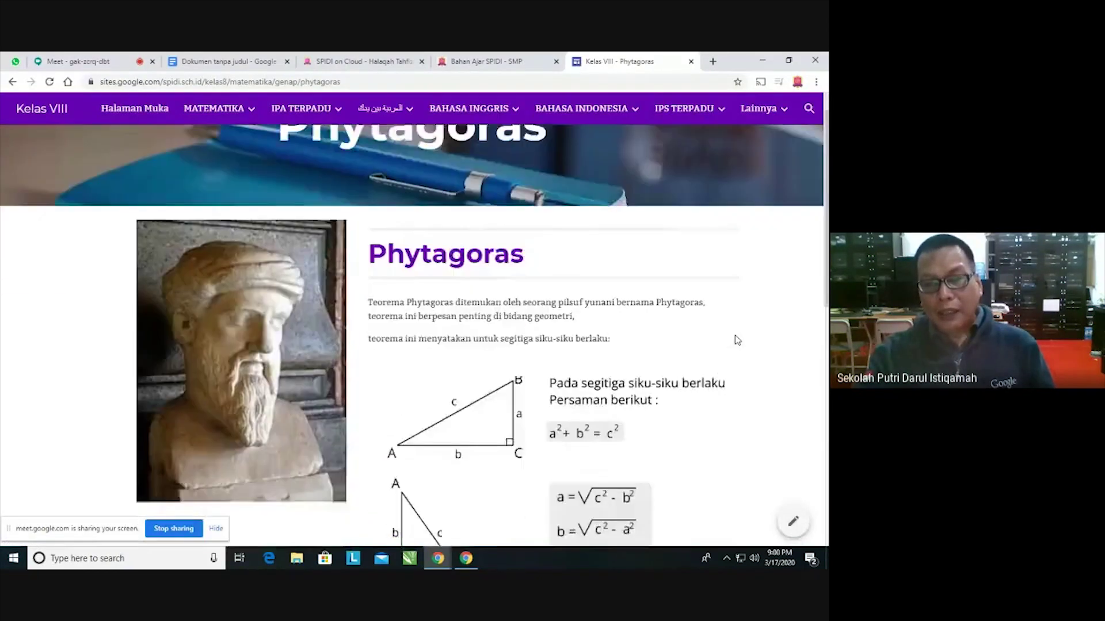
- Look through the Phytagoras lesson's formulas and its two Teorema Phytagoras video sections, and close the lesson page
{"action": "scroll", "coordinate": [736, 340], "scroll_direction": "down", "scroll_amount": 6}
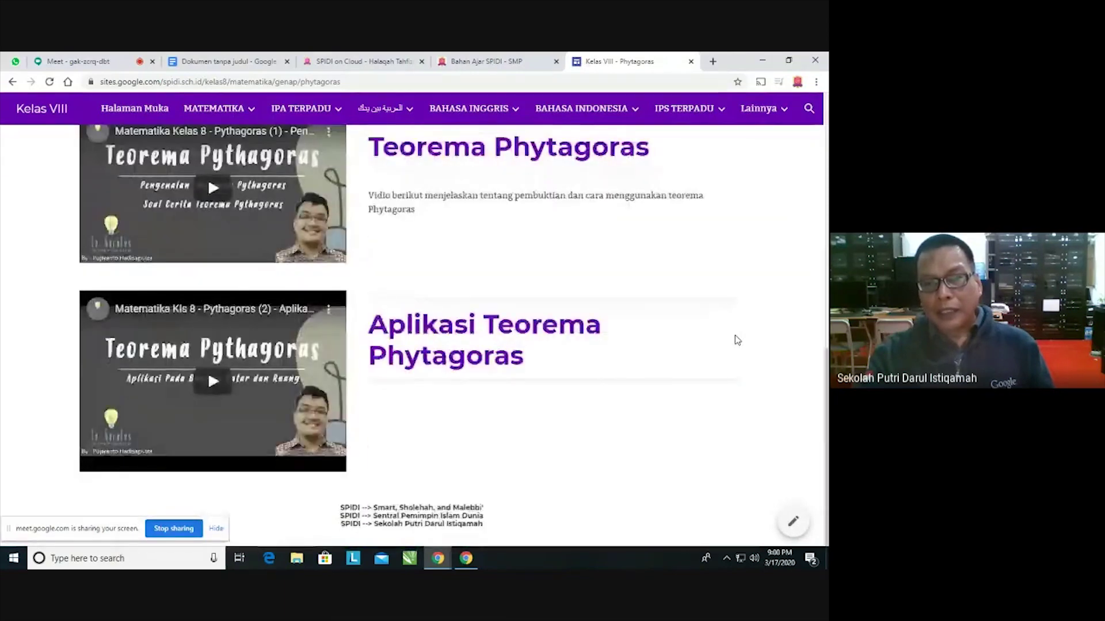
{"action": "scroll", "coordinate": [736, 340], "scroll_direction": "up", "scroll_amount": 6}
{"action": "scroll", "coordinate": [736, 340], "scroll_direction": "down", "scroll_amount": 5}
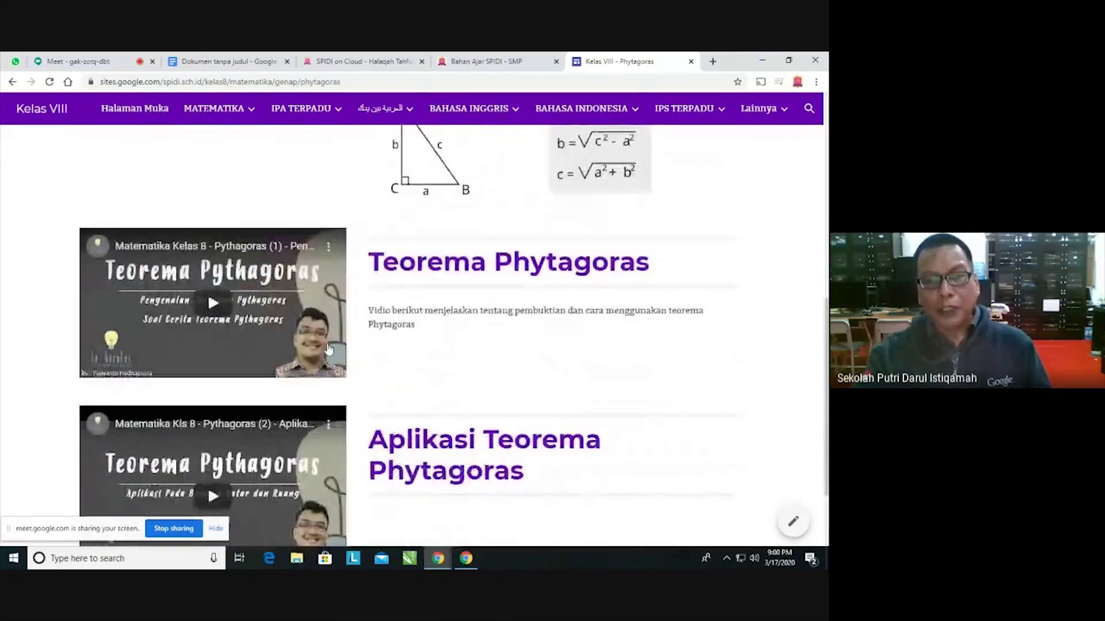
{"action": "scroll", "coordinate": [662, 367], "scroll_direction": "down", "scroll_amount": 2}
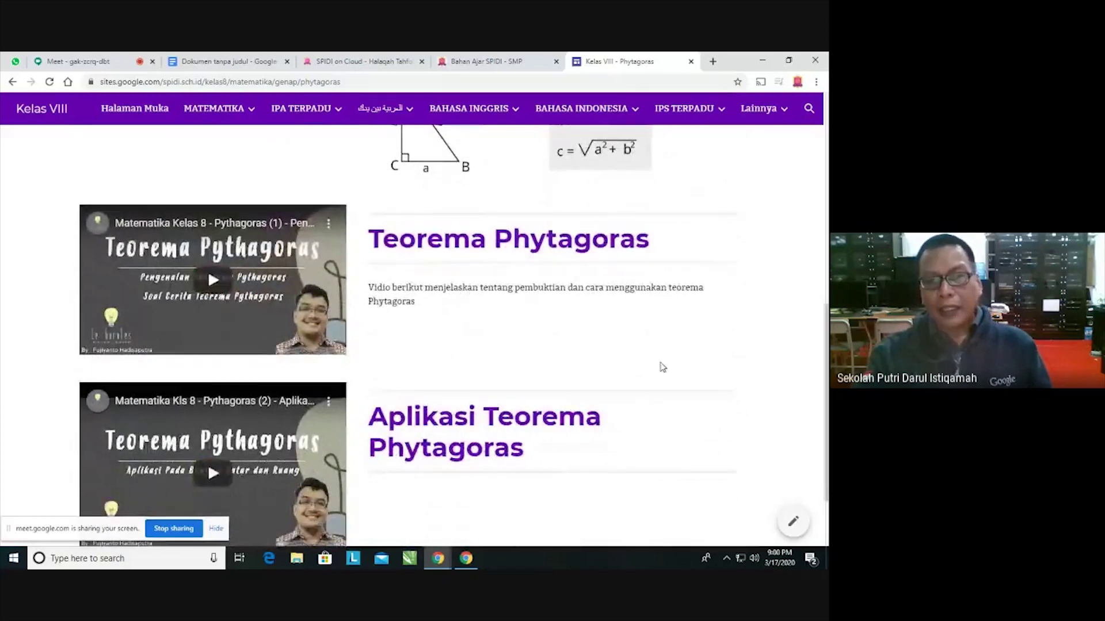
{"action": "scroll", "coordinate": [662, 367], "scroll_direction": "up", "scroll_amount": 4}
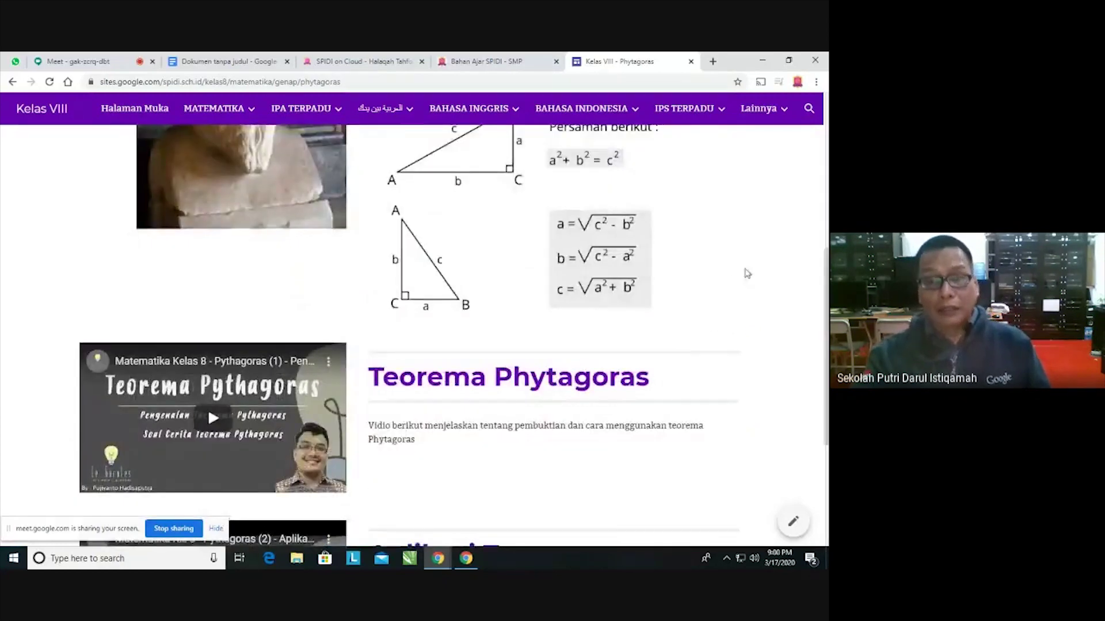
{"action": "scroll", "coordinate": [747, 271], "scroll_direction": "up", "scroll_amount": 2}
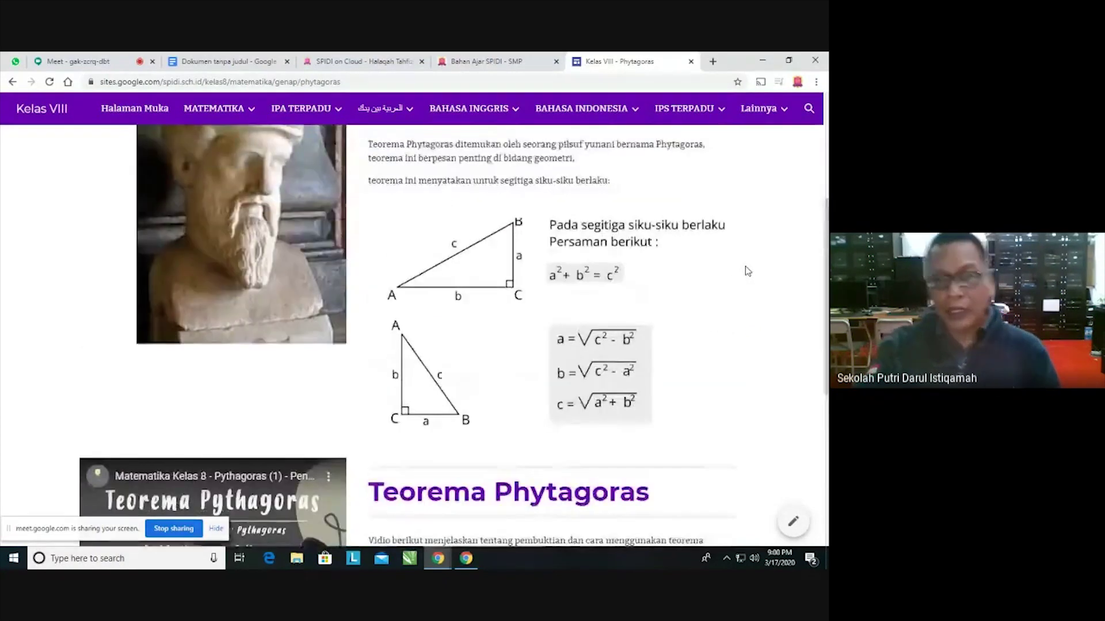
{"action": "scroll", "coordinate": [747, 270], "scroll_direction": "up", "scroll_amount": 2}
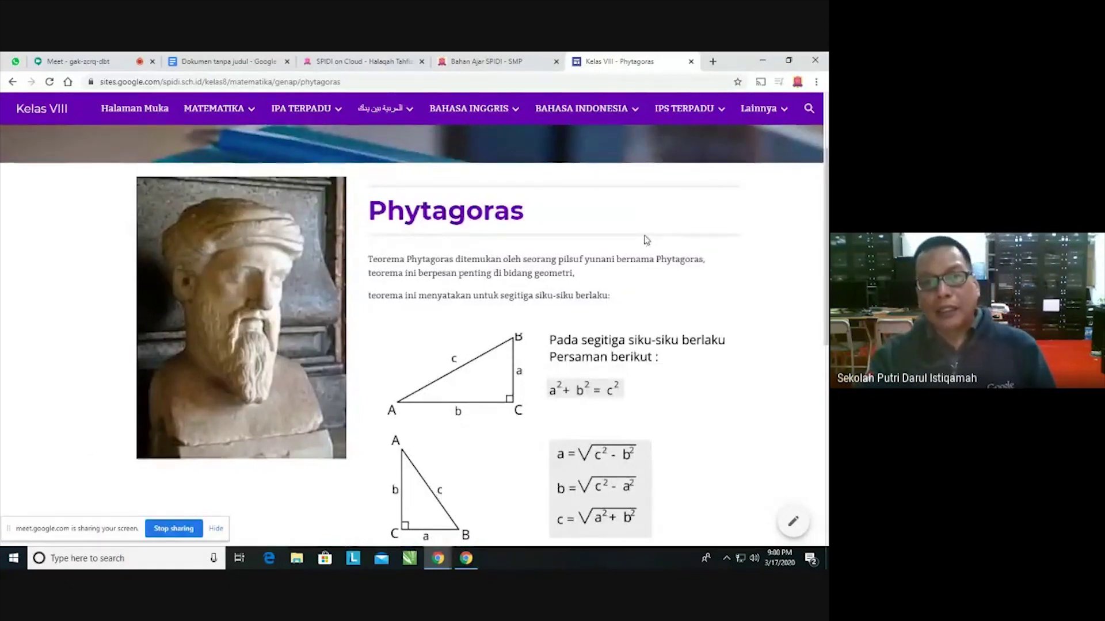
{"action": "scroll", "coordinate": [627, 278], "scroll_direction": "up", "scroll_amount": 2}
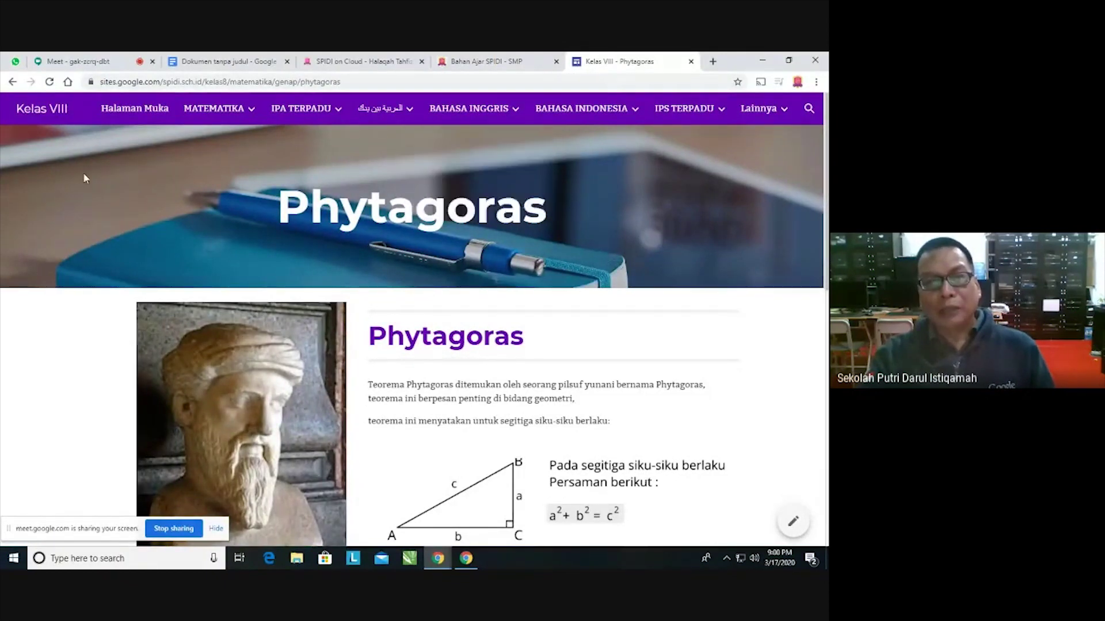
{"action": "left_click", "coordinate": [691, 62]}
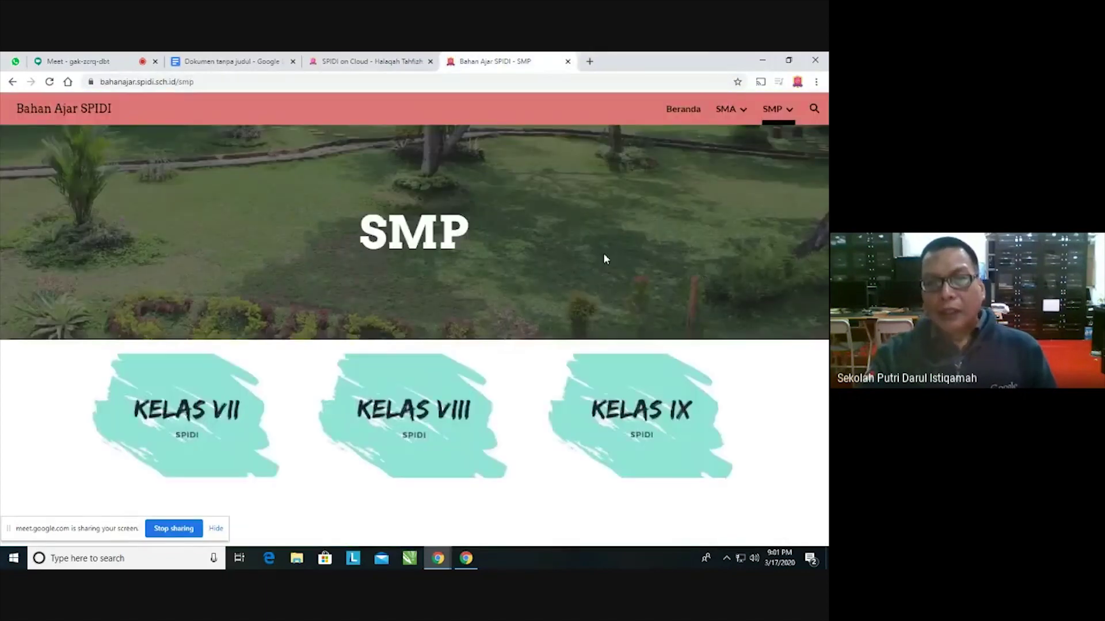
- Return to the SPIDI on Cloud site, open the Kelas Maya page for SMP and check the VIII-B subject list
{"action": "key", "text": "ctrl+shift+Tab"}
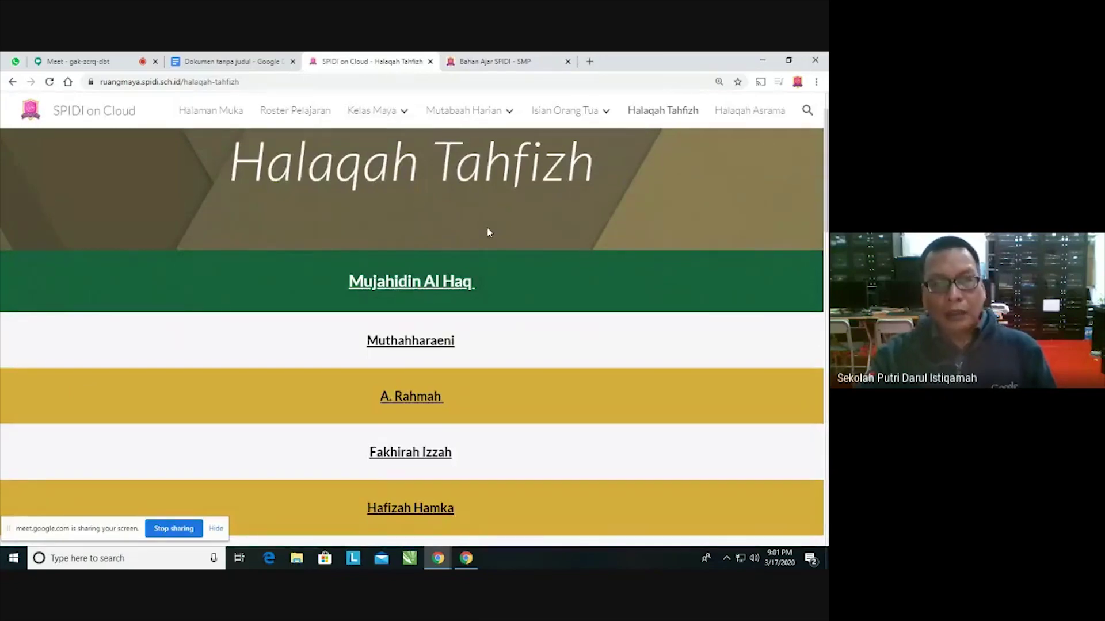
{"action": "mouse_move", "coordinate": [387, 109]}
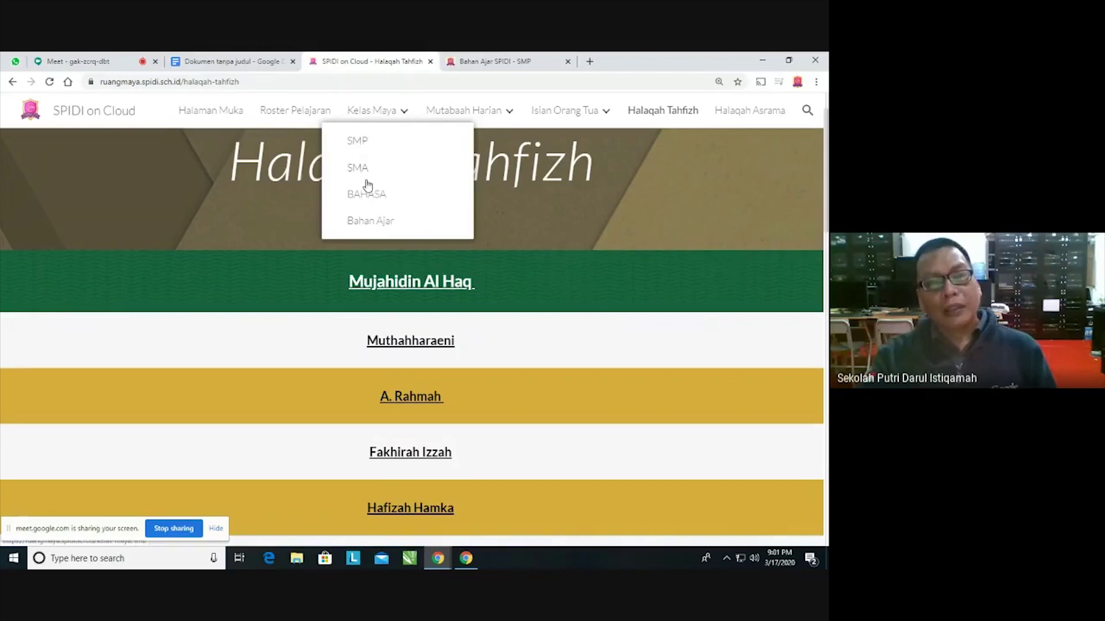
{"action": "left_click", "coordinate": [356, 142]}
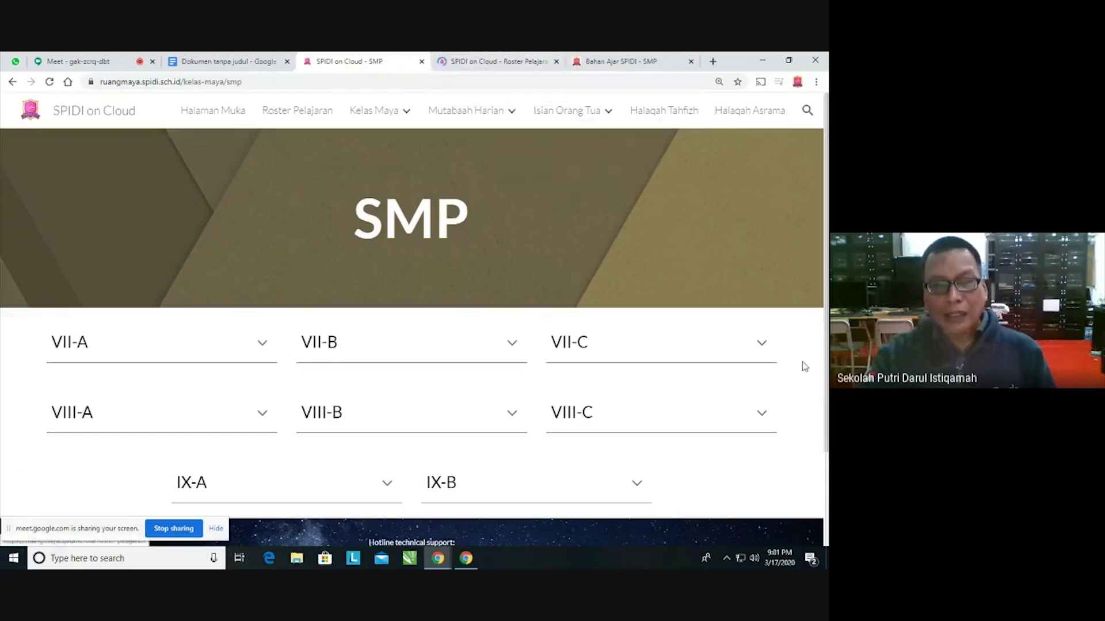
{"action": "scroll", "coordinate": [804, 366], "scroll_direction": "down", "scroll_amount": 2}
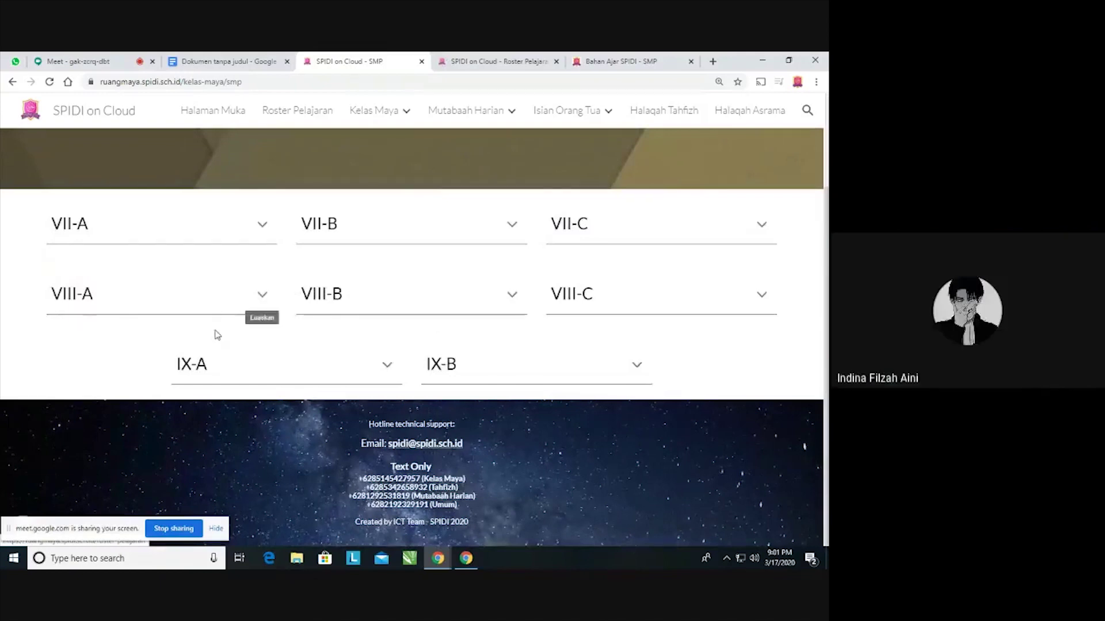
{"action": "left_click", "coordinate": [512, 297]}
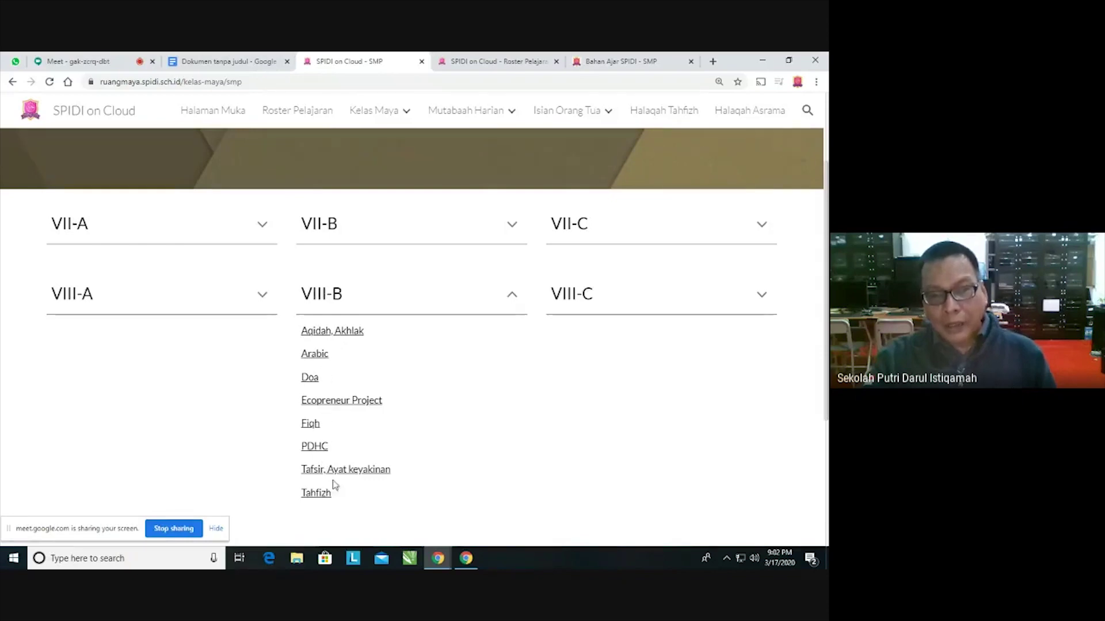
{"action": "left_click", "coordinate": [511, 296]}
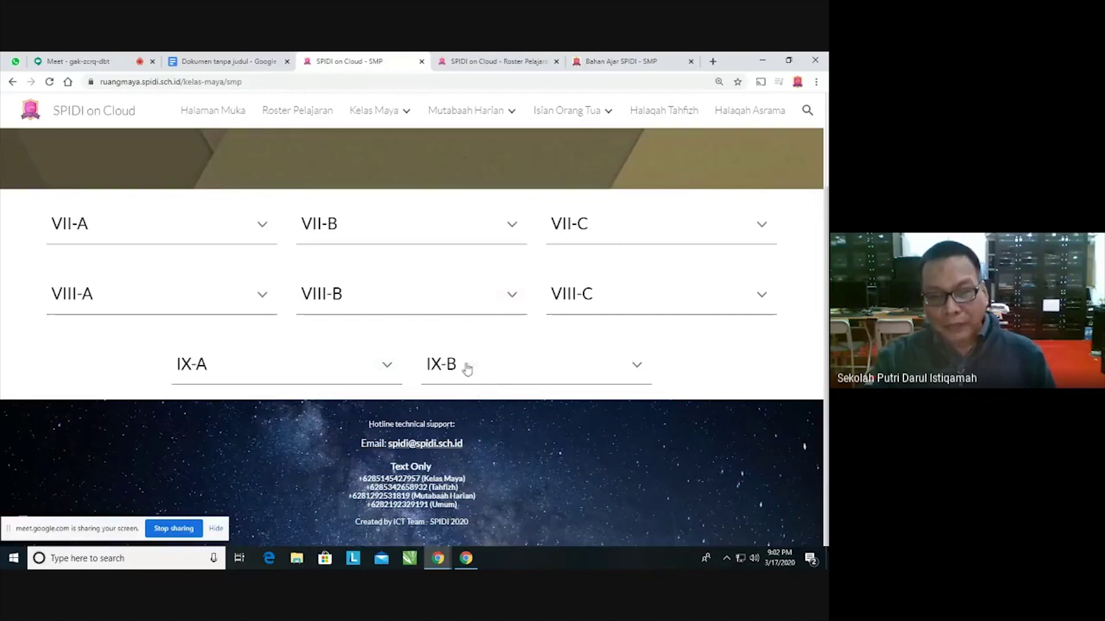
- Open class IX-B's IPA Terpadu classroom from the subject list and view its Forum and Tugas Kelas pages
{"action": "left_click", "coordinate": [637, 366]}
{"action": "scroll", "coordinate": [669, 396], "scroll_direction": "down", "scroll_amount": 2}
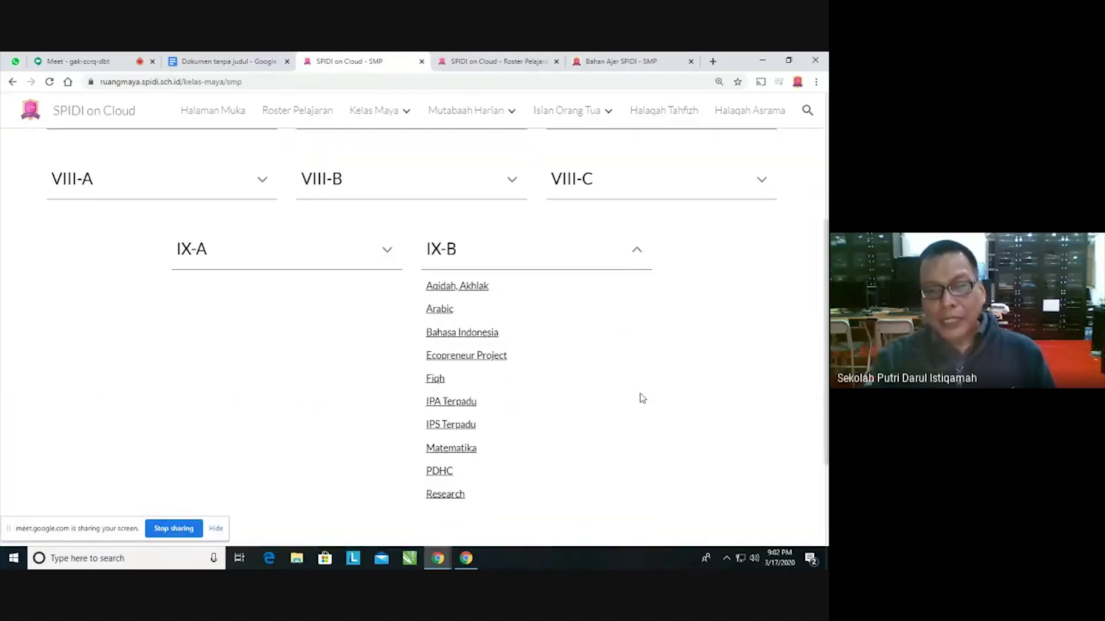
{"action": "left_click", "coordinate": [457, 402]}
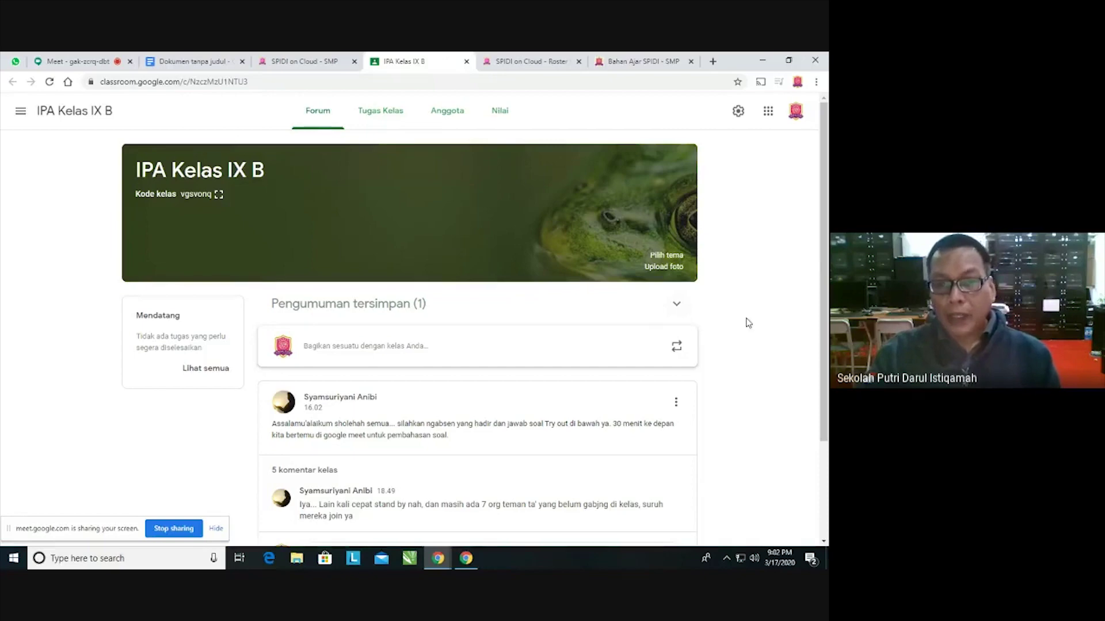
{"action": "scroll", "coordinate": [748, 323], "scroll_direction": "down", "scroll_amount": 2}
{"action": "scroll", "coordinate": [748, 323], "scroll_direction": "up", "scroll_amount": 2}
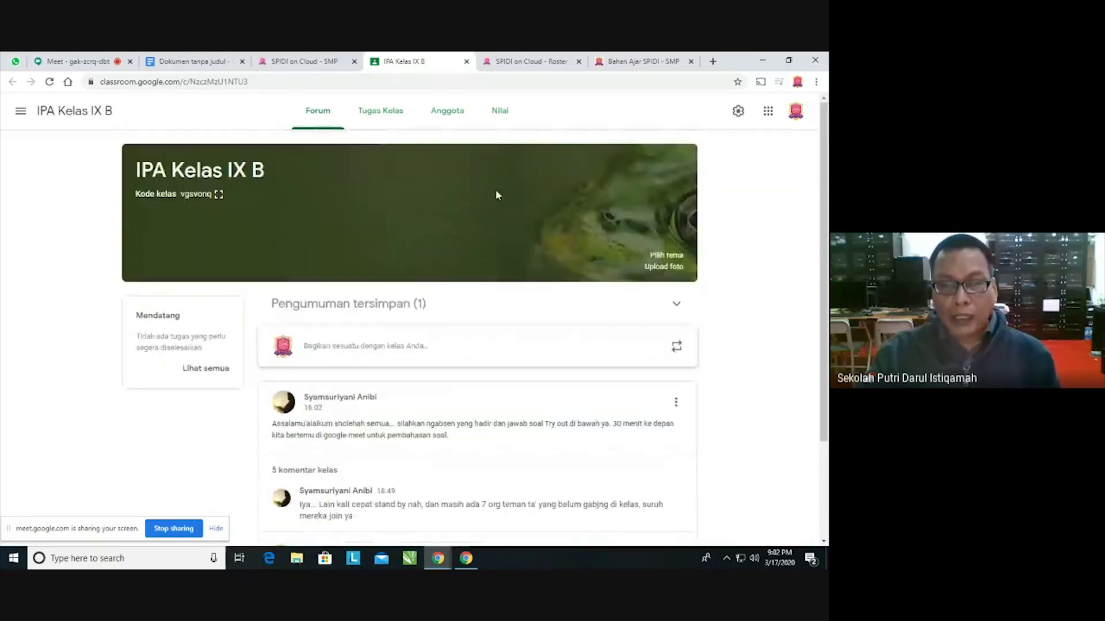
{"action": "left_click", "coordinate": [391, 117]}
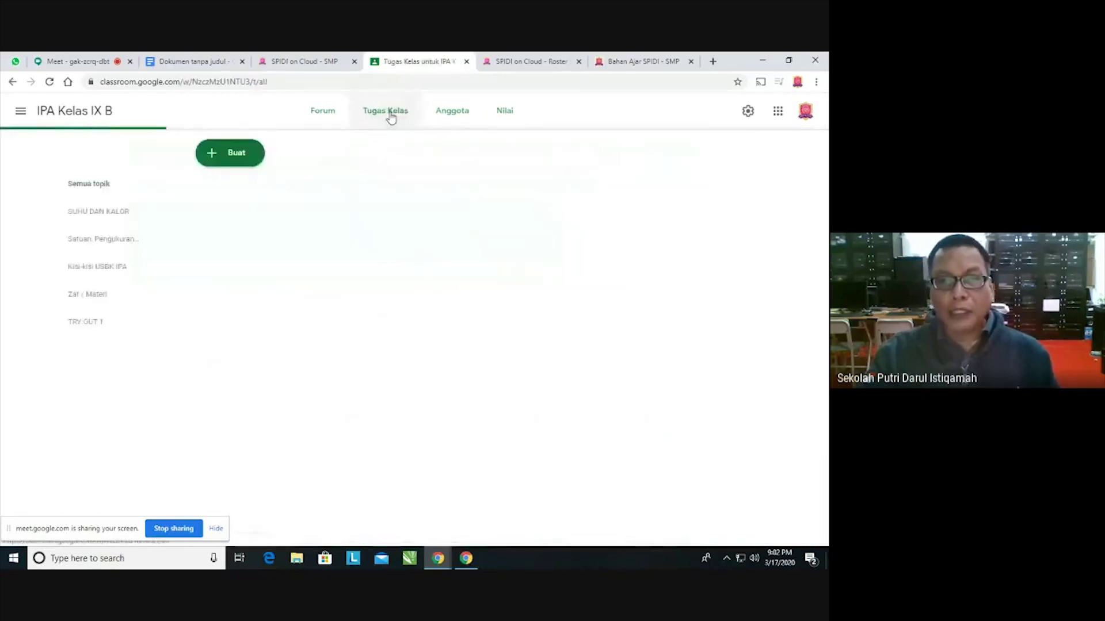
- Open the Anggota page of IPA Kelas IX B and examine which students in the Siswa list are still marked "diundang"
{"action": "left_click", "coordinate": [446, 115]}
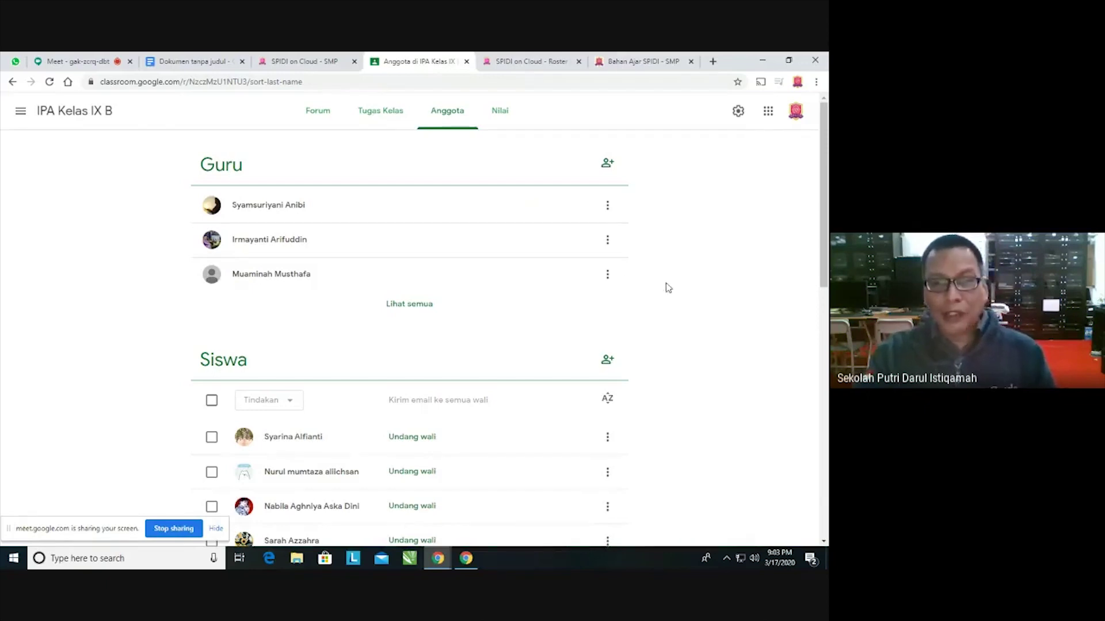
{"action": "scroll", "coordinate": [686, 285], "scroll_direction": "down", "scroll_amount": 2}
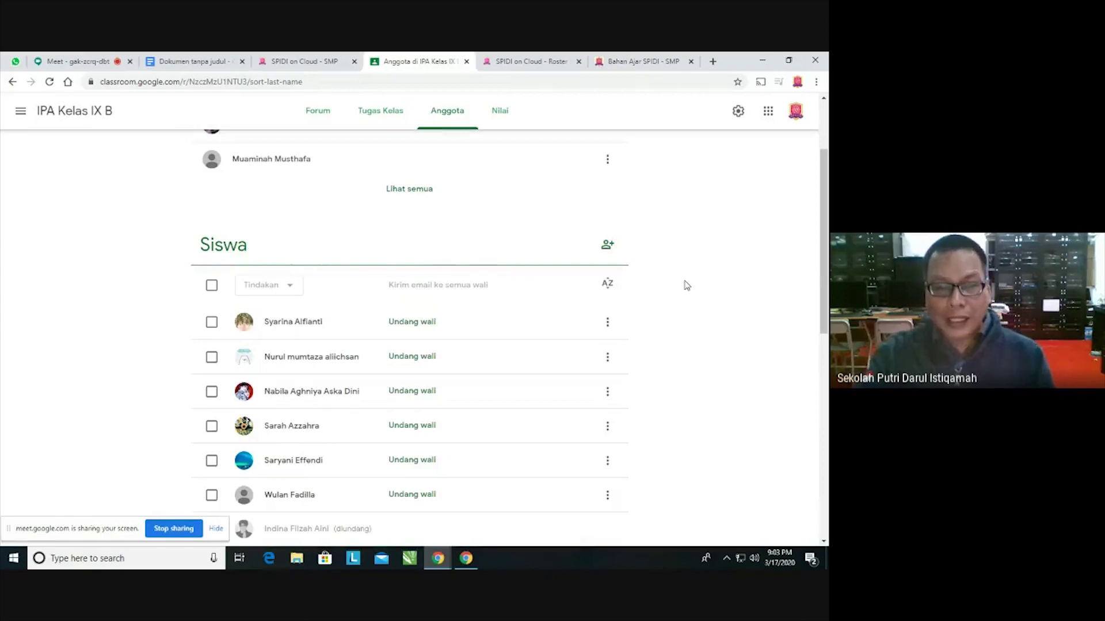
{"action": "scroll", "coordinate": [686, 285], "scroll_direction": "down", "scroll_amount": 1}
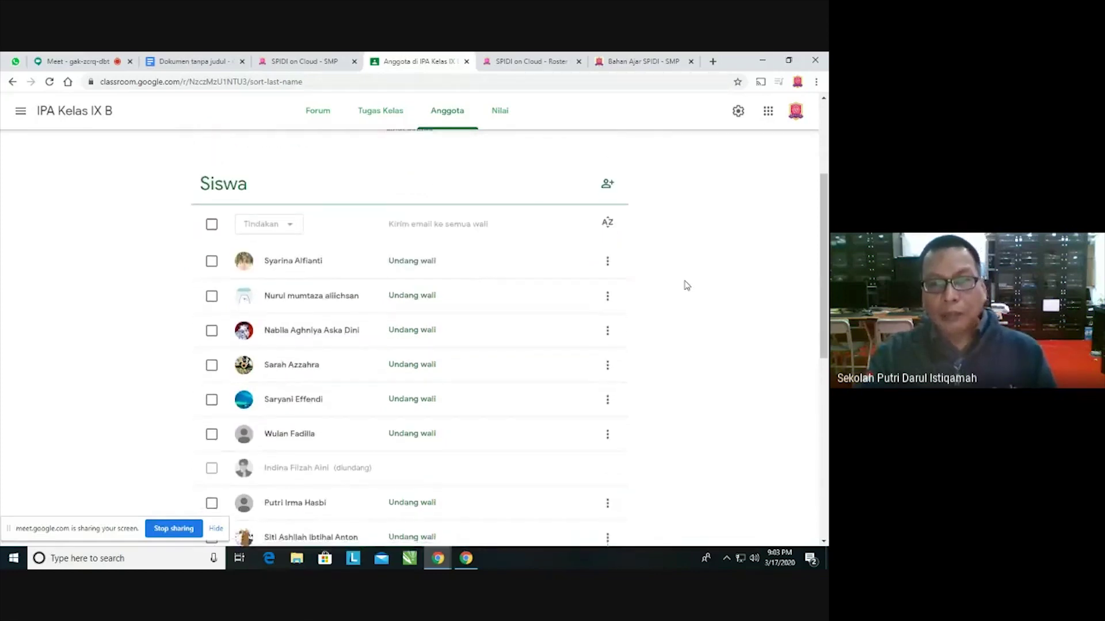
{"action": "scroll", "coordinate": [686, 286], "scroll_direction": "down", "scroll_amount": 3}
{"action": "scroll", "coordinate": [687, 285], "scroll_direction": "down", "scroll_amount": 5}
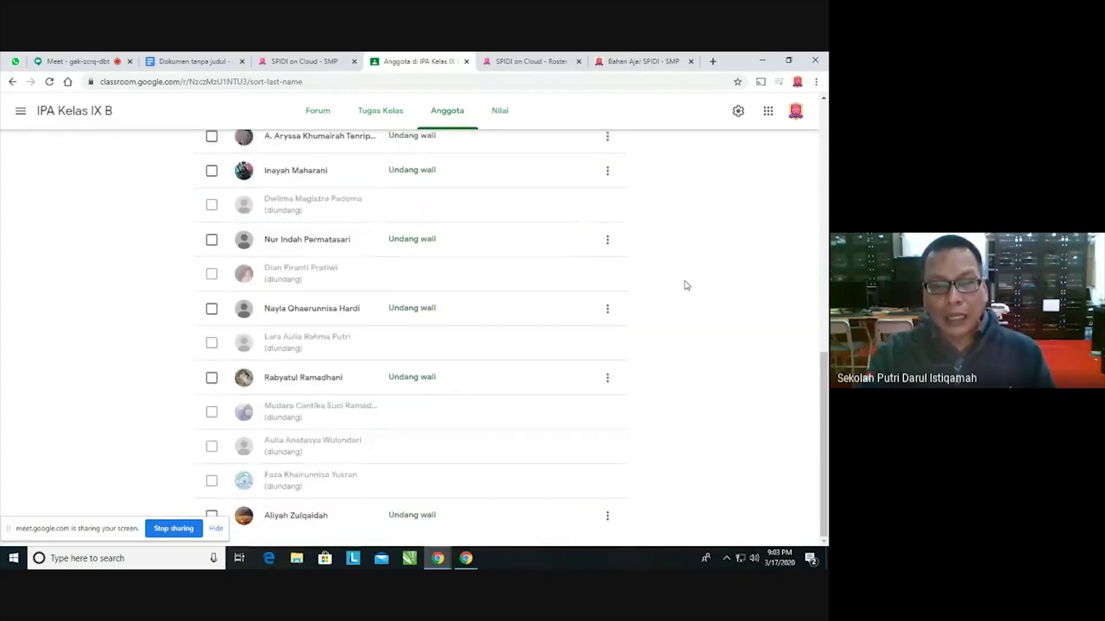
{"action": "scroll", "coordinate": [686, 285], "scroll_direction": "up", "scroll_amount": 6}
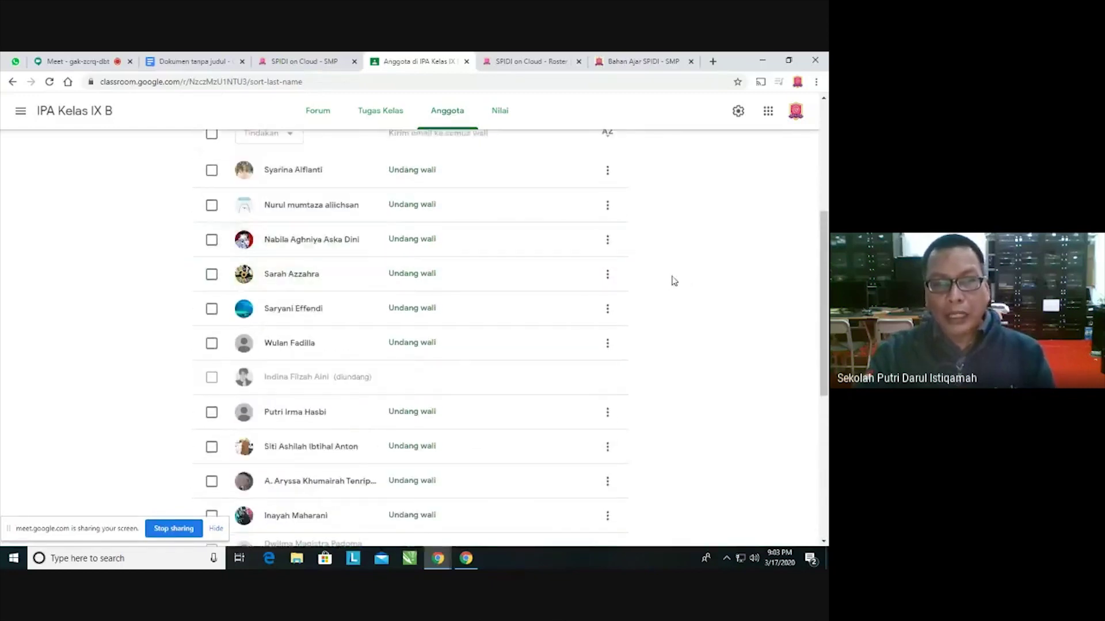
{"action": "scroll", "coordinate": [707, 281], "scroll_direction": "up", "scroll_amount": 1}
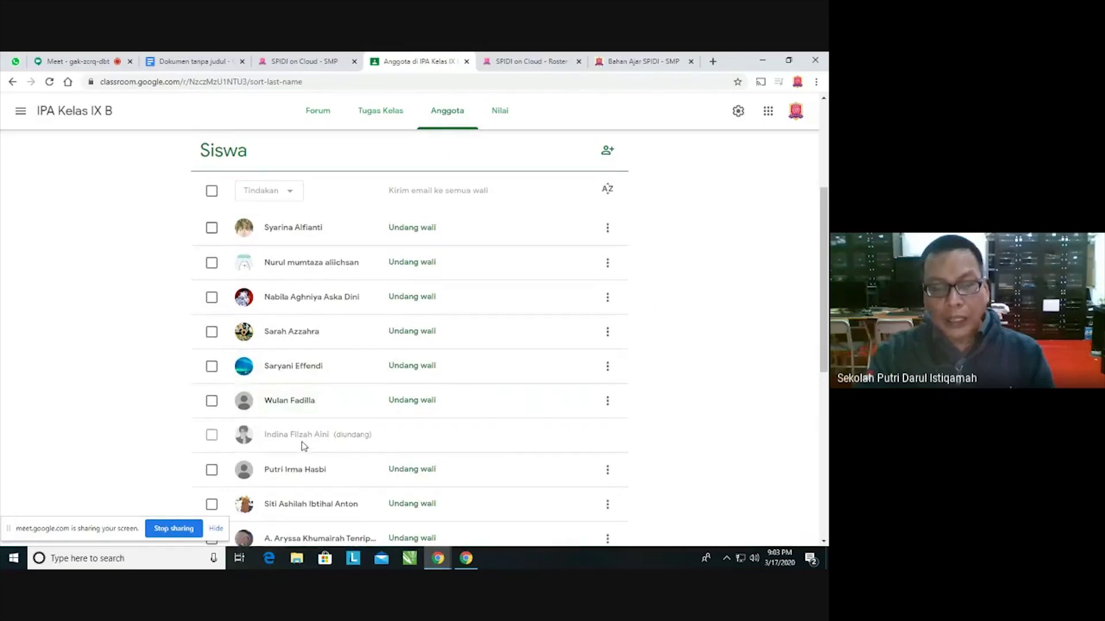
{"action": "scroll", "coordinate": [304, 447], "scroll_direction": "down", "scroll_amount": 2}
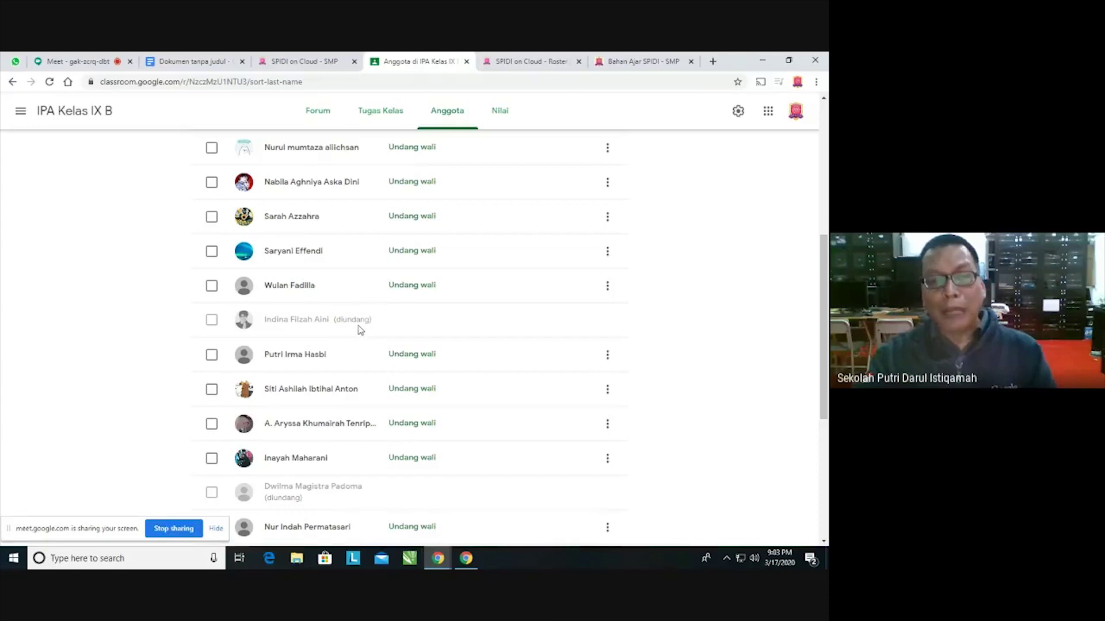
{"action": "scroll", "coordinate": [348, 356], "scroll_direction": "down", "scroll_amount": 2}
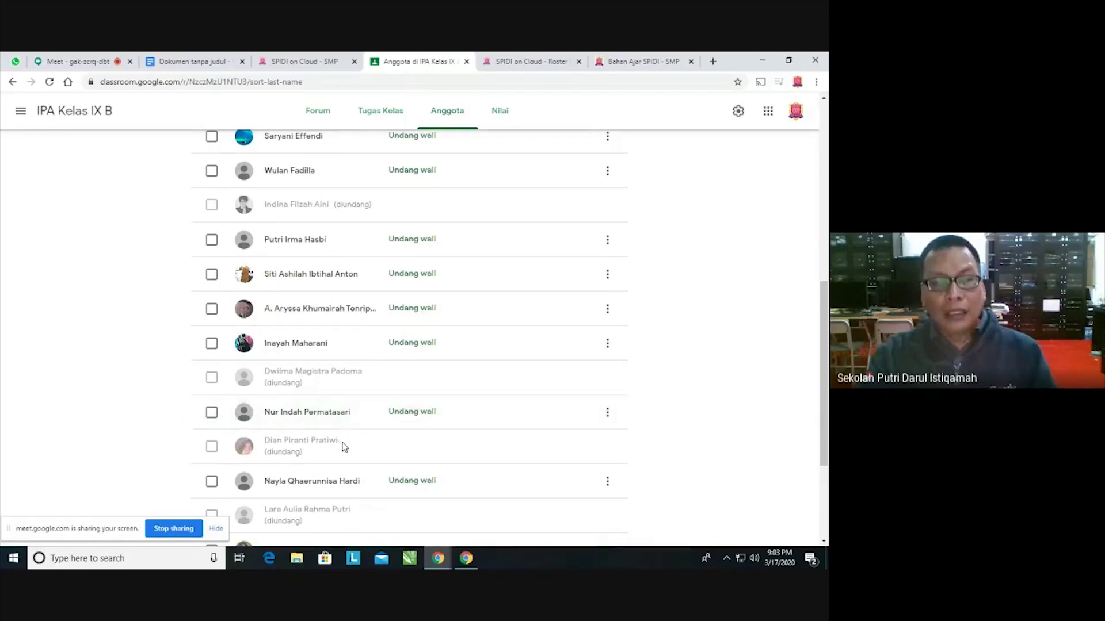
{"action": "scroll", "coordinate": [344, 447], "scroll_direction": "down", "scroll_amount": 1}
{"action": "scroll", "coordinate": [345, 408], "scroll_direction": "down", "scroll_amount": 1}
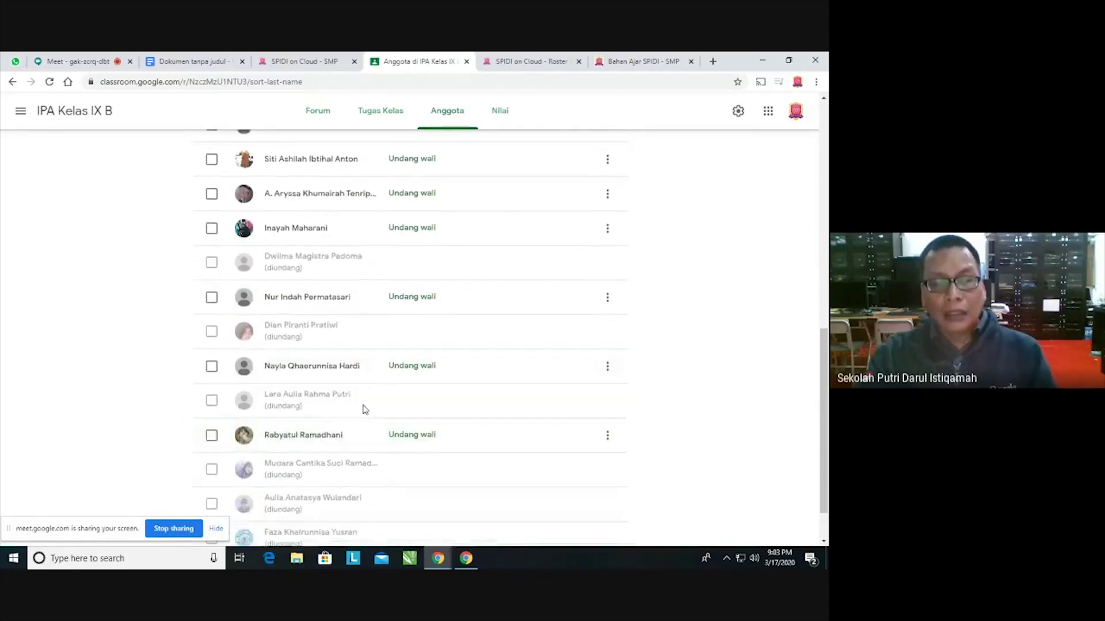
{"action": "scroll", "coordinate": [349, 415], "scroll_direction": "down", "scroll_amount": 1}
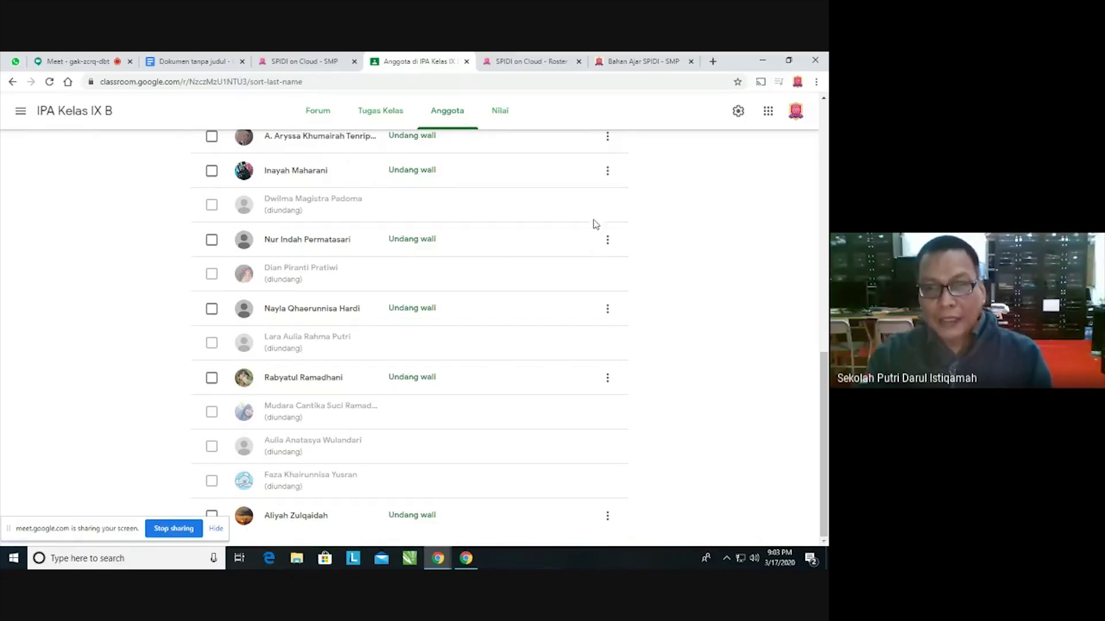
- View the "Fiqh XI IPA" Classroom invitation among the Update mails in Gmail and return to the IPA Kelas IX B member list
{"action": "left_click", "coordinate": [768, 111]}
{"action": "left_click", "coordinate": [720, 165]}
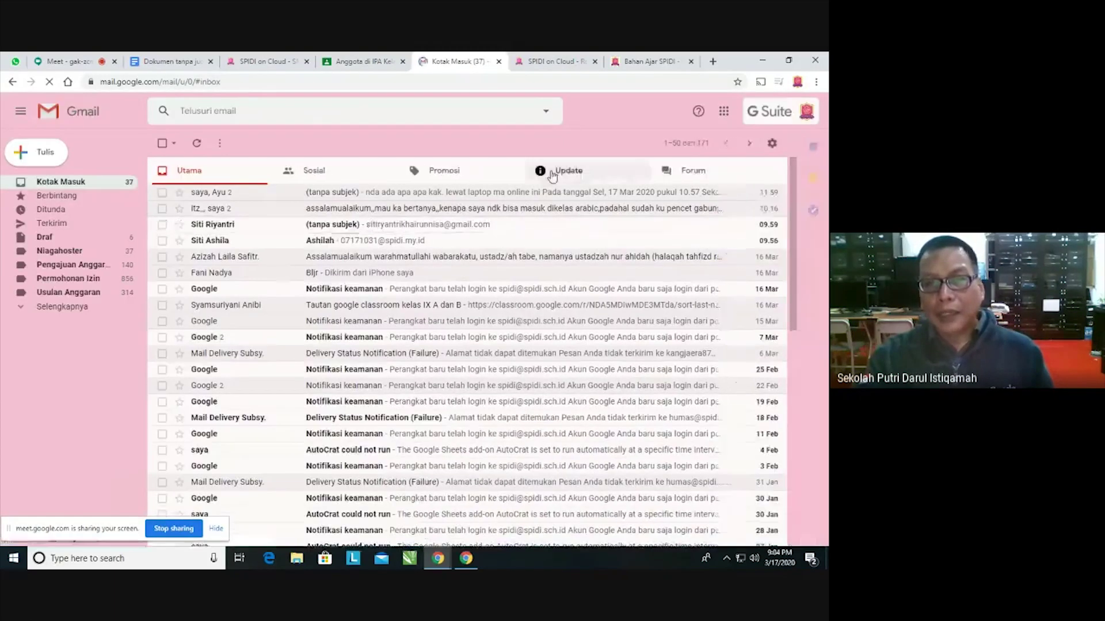
{"action": "left_click", "coordinate": [577, 176]}
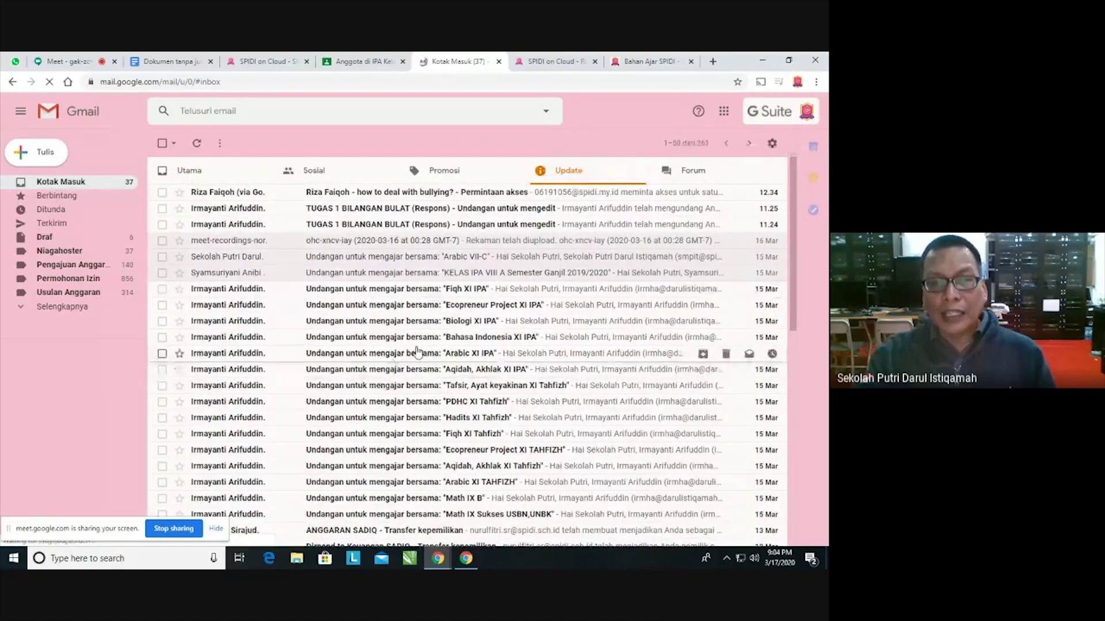
{"action": "scroll", "coordinate": [414, 330], "scroll_direction": "down", "scroll_amount": 1}
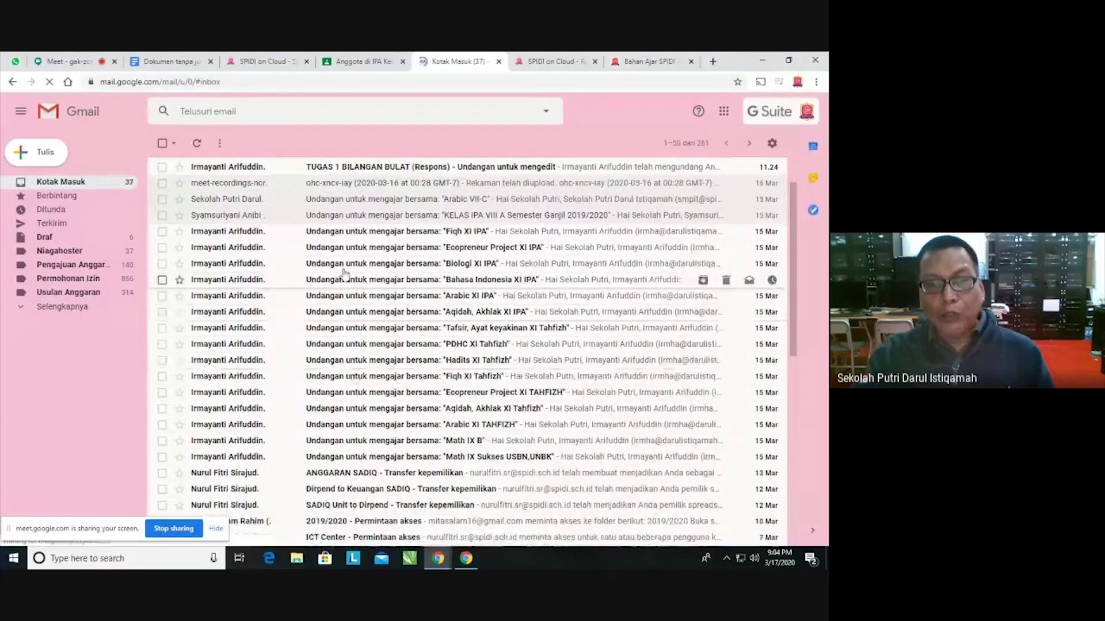
{"action": "left_click", "coordinate": [372, 233]}
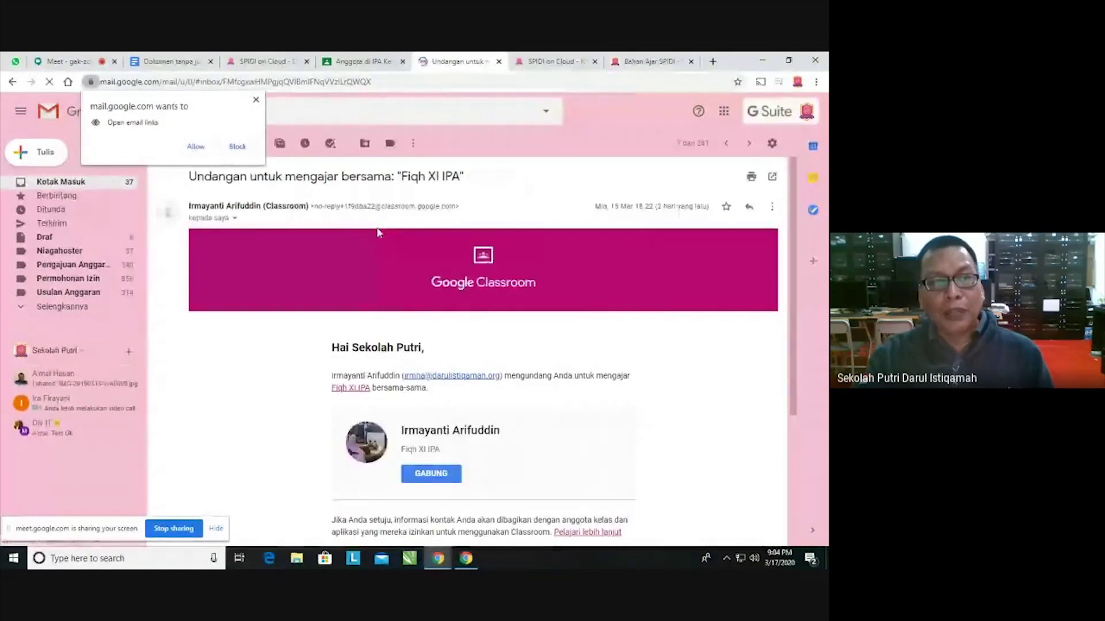
{"action": "scroll", "coordinate": [705, 357], "scroll_direction": "down", "scroll_amount": 2}
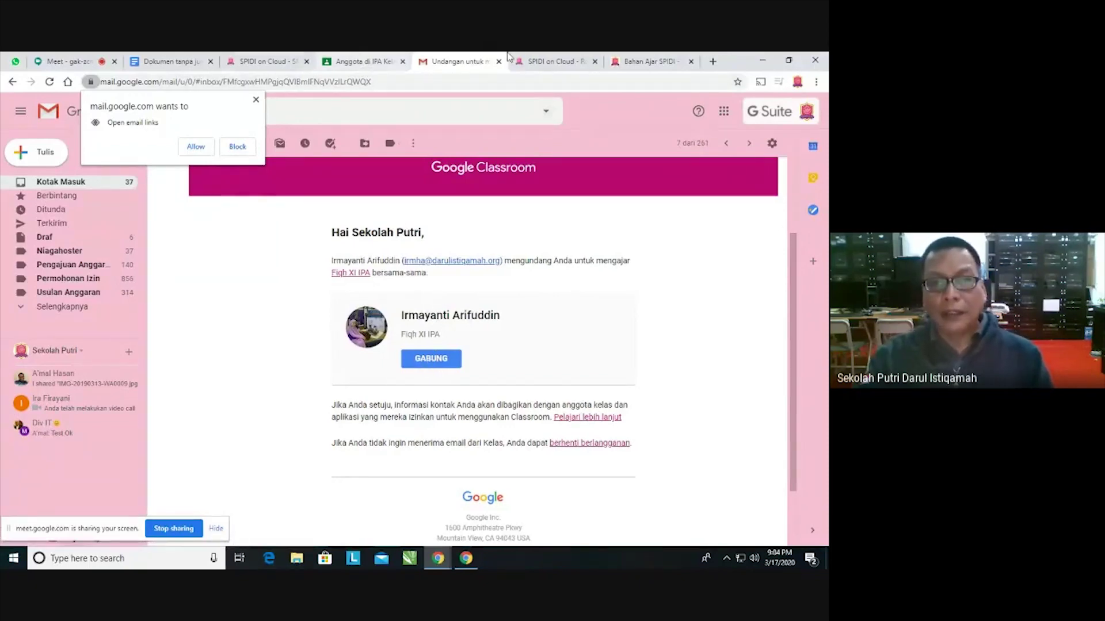
{"action": "left_click", "coordinate": [555, 62]}
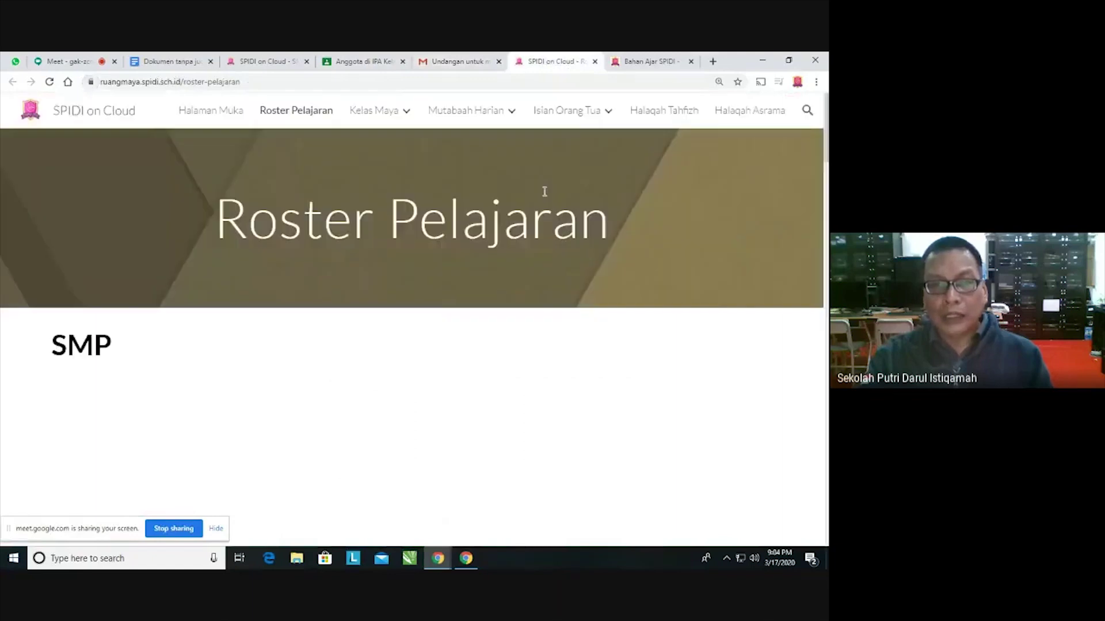
{"action": "left_click", "coordinate": [348, 62]}
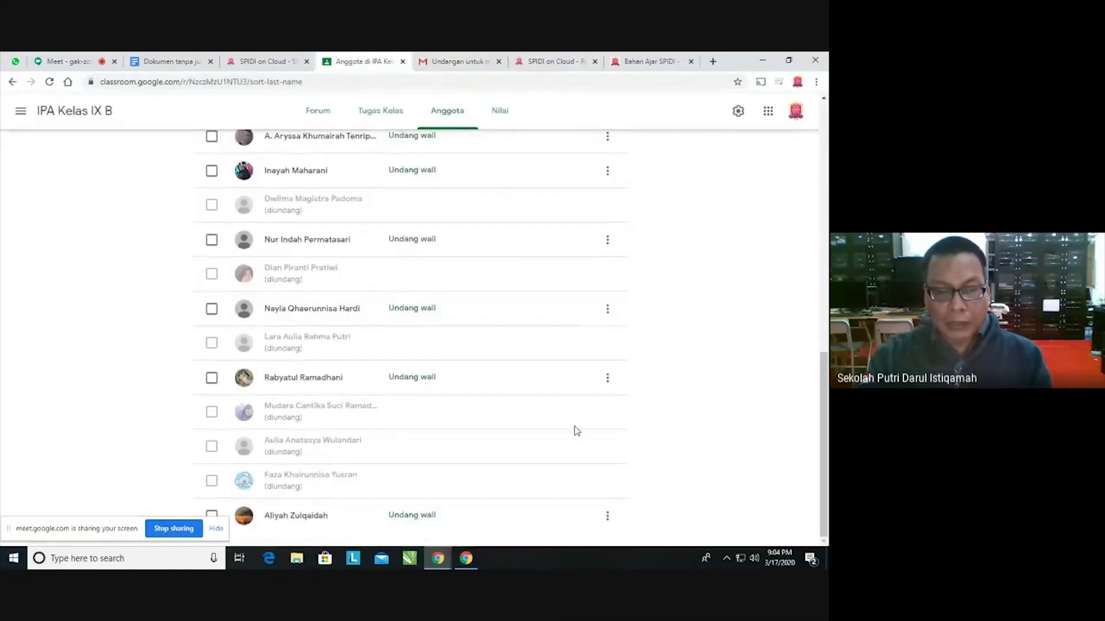
- Review the remaining entries of the IPA Kelas IX B Siswa list and go back to the Guru list
{"action": "scroll", "coordinate": [669, 407], "scroll_direction": "up", "scroll_amount": 5}
{"action": "scroll", "coordinate": [669, 409], "scroll_direction": "down", "scroll_amount": 5}
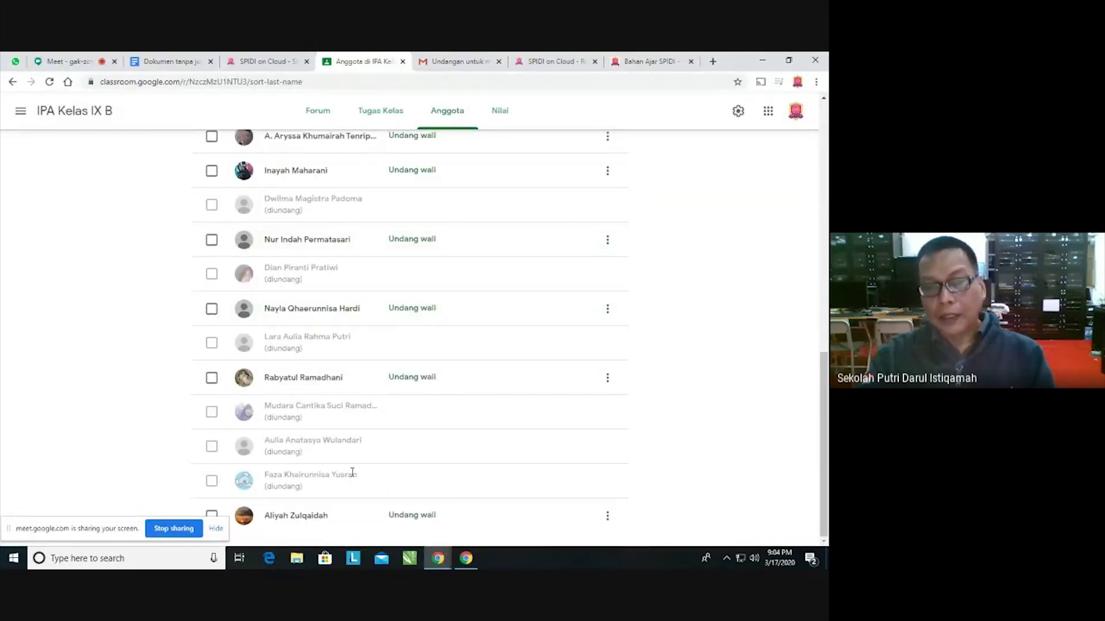
{"action": "scroll", "coordinate": [352, 459], "scroll_direction": "up", "scroll_amount": 8}
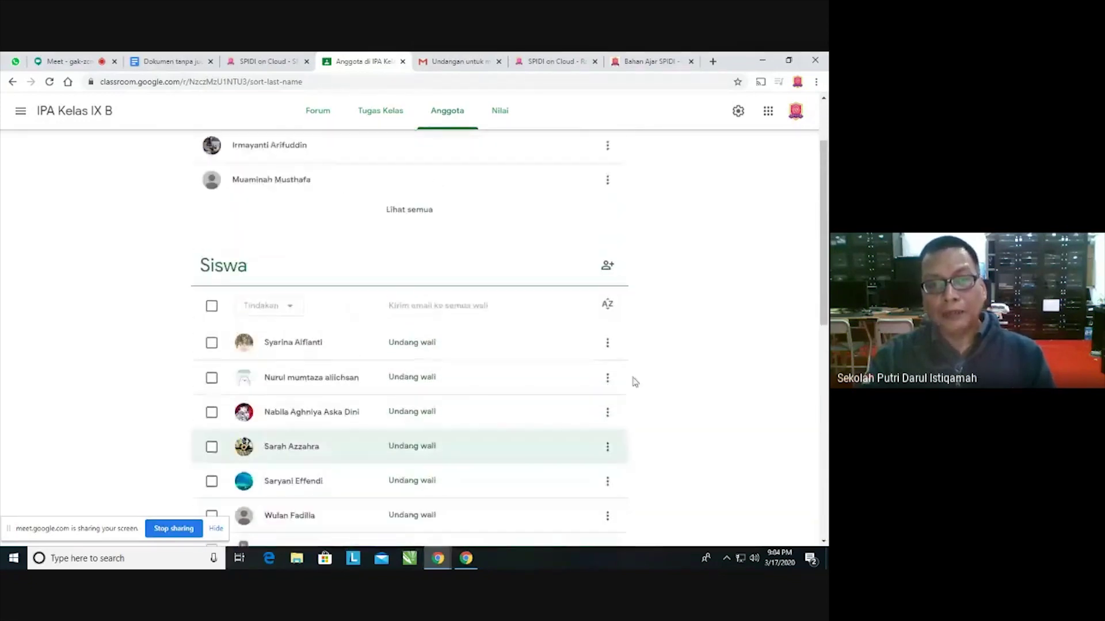
{"action": "scroll", "coordinate": [692, 351], "scroll_direction": "up", "scroll_amount": 2}
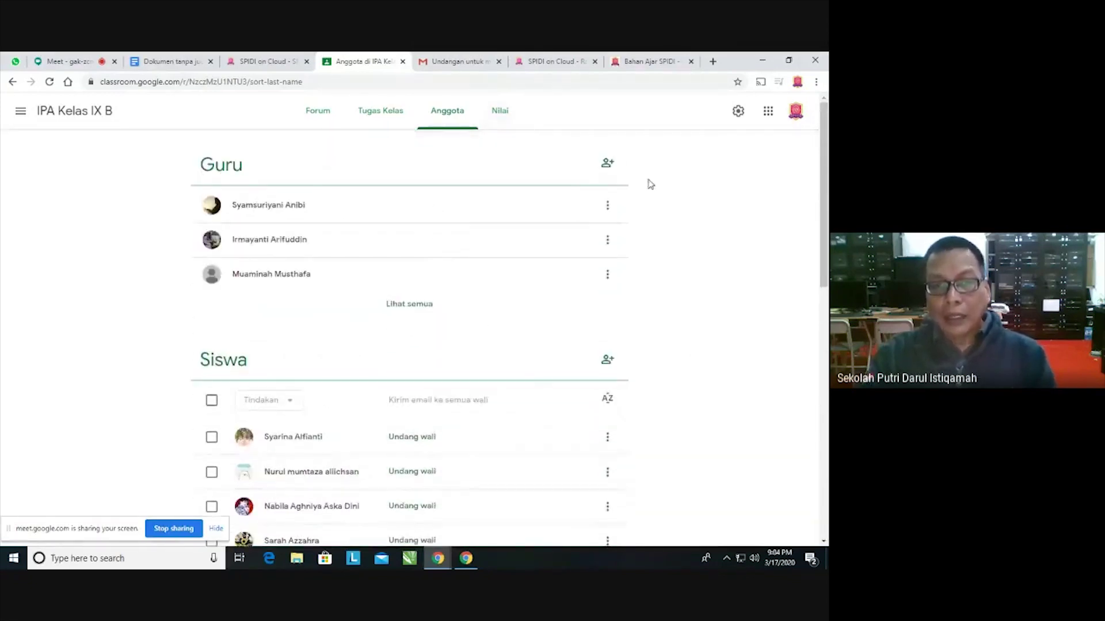
- Open the Forum page of IPA Kelas IX B and examine the teacher's announcement, the class comments and the TRY OUT IX B post
{"action": "left_click", "coordinate": [317, 113]}
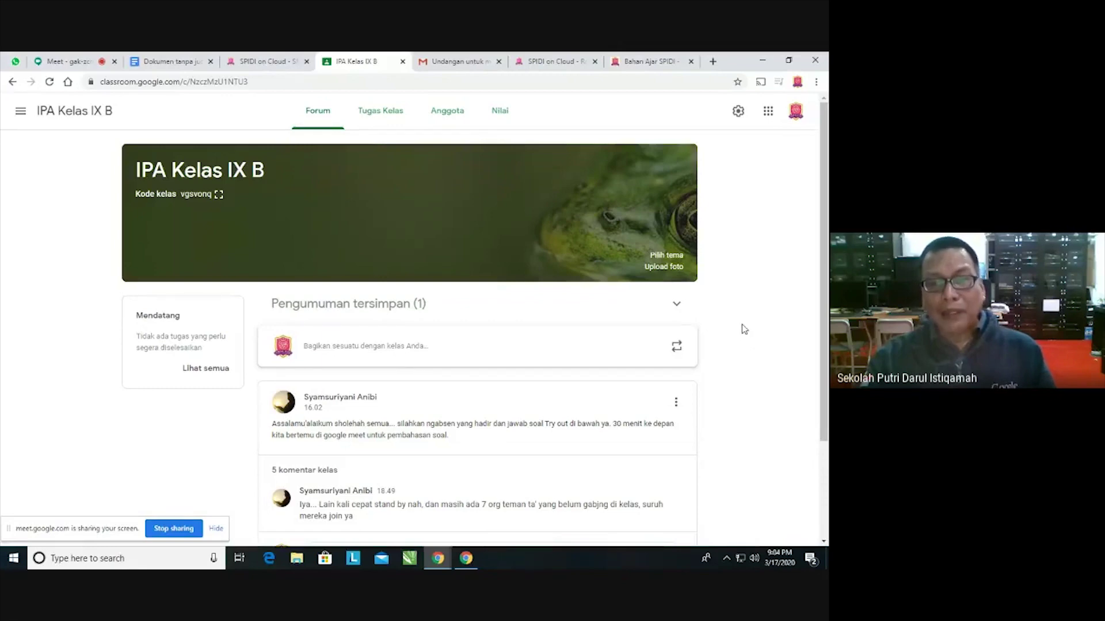
{"action": "scroll", "coordinate": [739, 323], "scroll_direction": "down", "scroll_amount": 1}
{"action": "scroll", "coordinate": [746, 314], "scroll_direction": "down", "scroll_amount": 1}
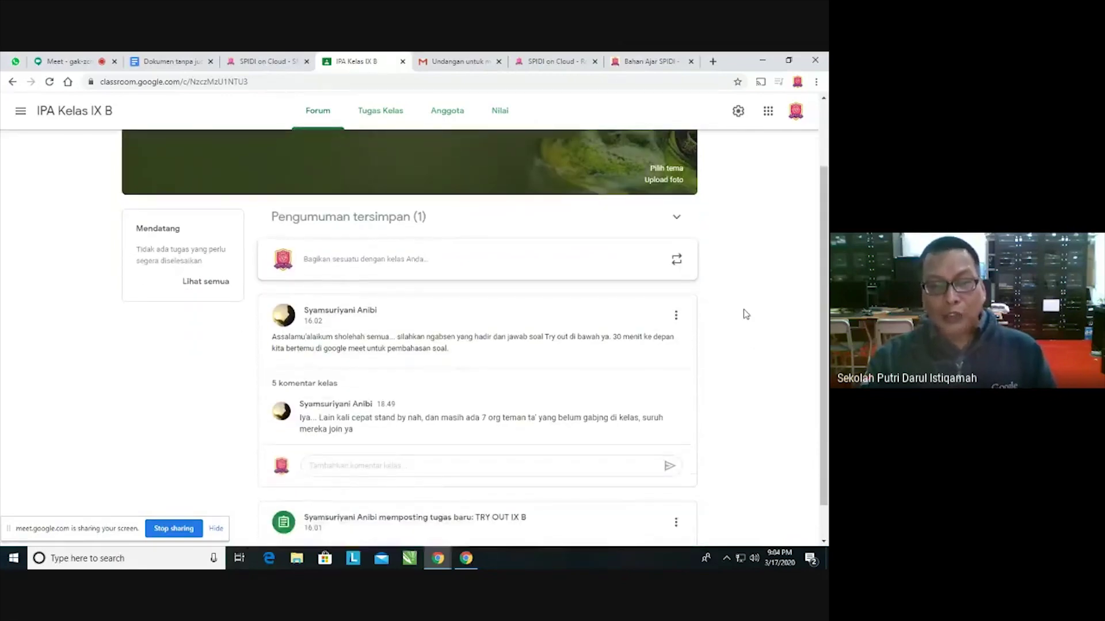
{"action": "scroll", "coordinate": [746, 314], "scroll_direction": "up", "scroll_amount": 1}
{"action": "scroll", "coordinate": [746, 314], "scroll_direction": "up", "scroll_amount": 1}
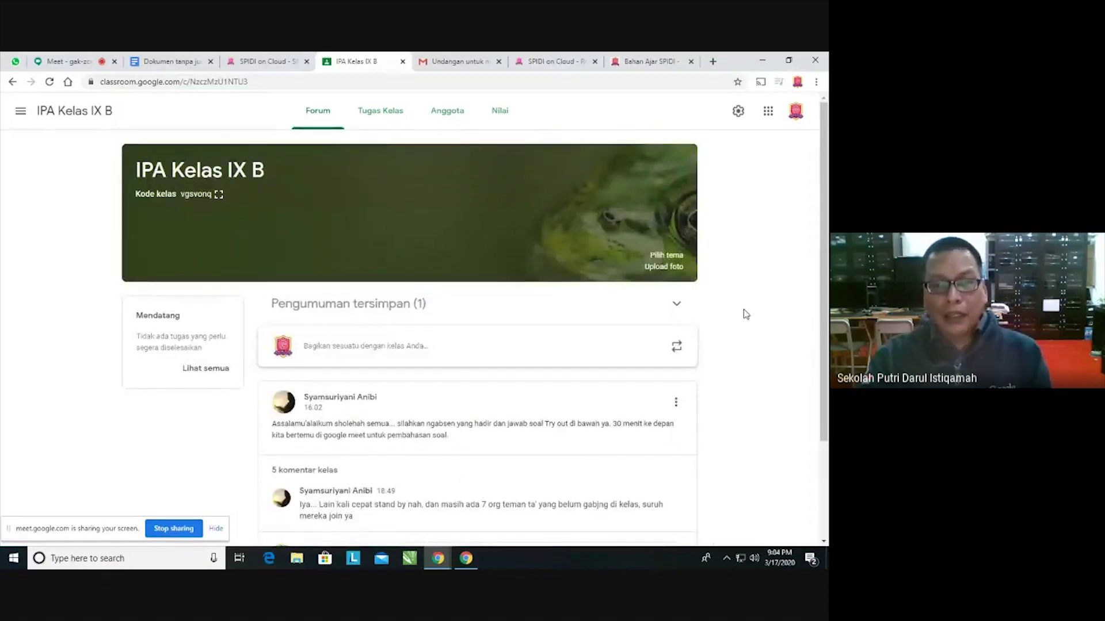
{"action": "scroll", "coordinate": [746, 315], "scroll_direction": "down", "scroll_amount": 2}
{"action": "scroll", "coordinate": [747, 314], "scroll_direction": "up", "scroll_amount": 2}
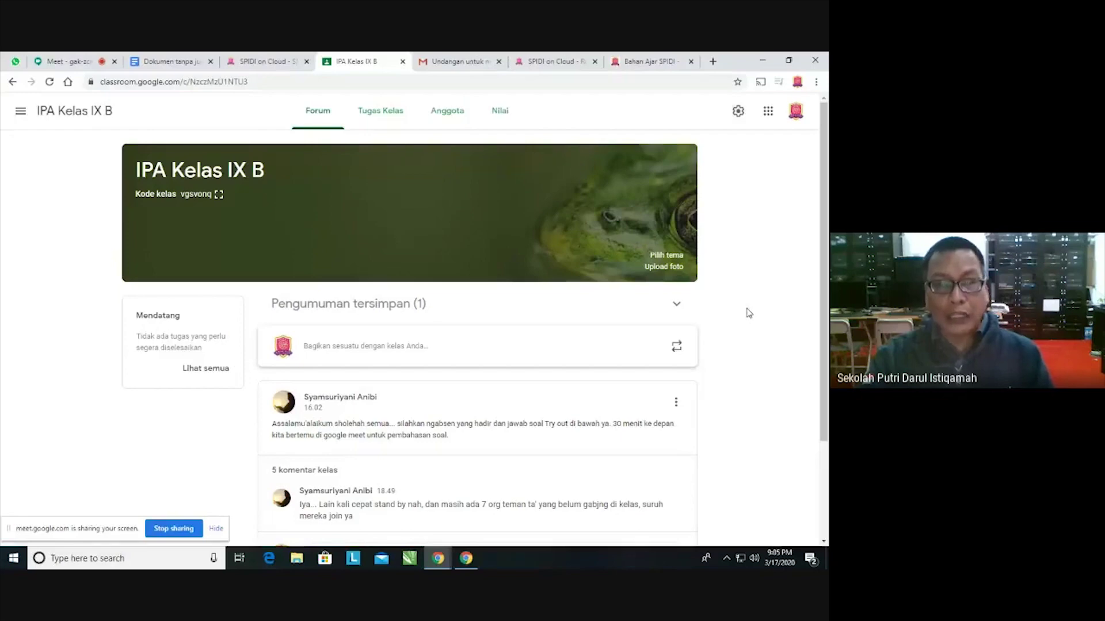
{"action": "scroll", "coordinate": [748, 312], "scroll_direction": "down", "scroll_amount": 1}
{"action": "scroll", "coordinate": [748, 311], "scroll_direction": "up", "scroll_amount": 1}
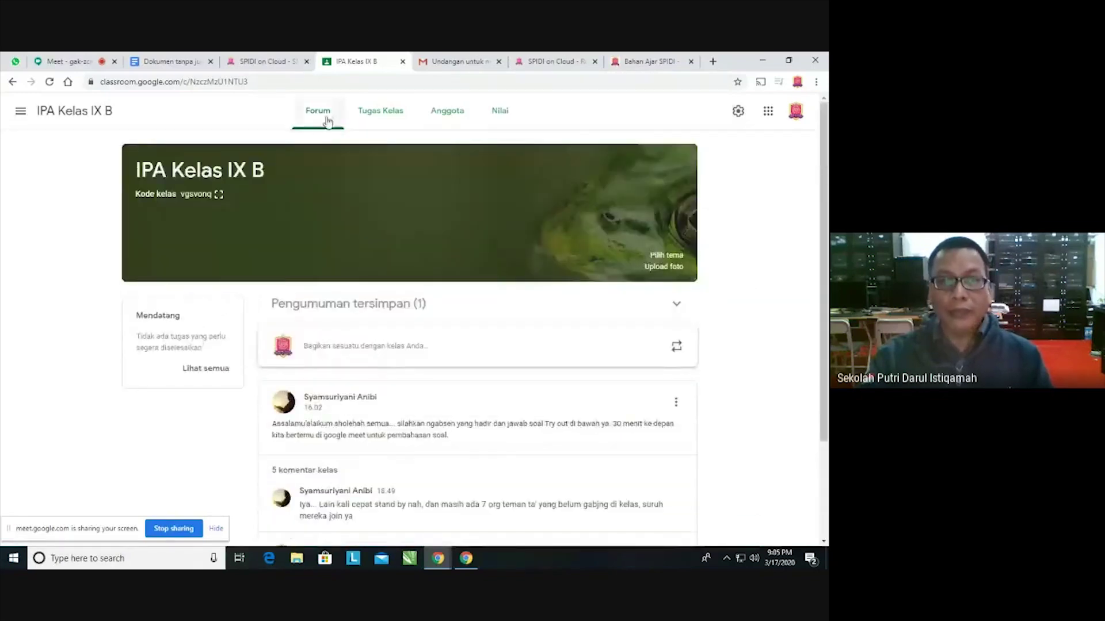
- Return to the SPIDI on Cloud SMP page, collapse the IX-B subject list and check the IX-A subject list
{"action": "left_click", "coordinate": [268, 63]}
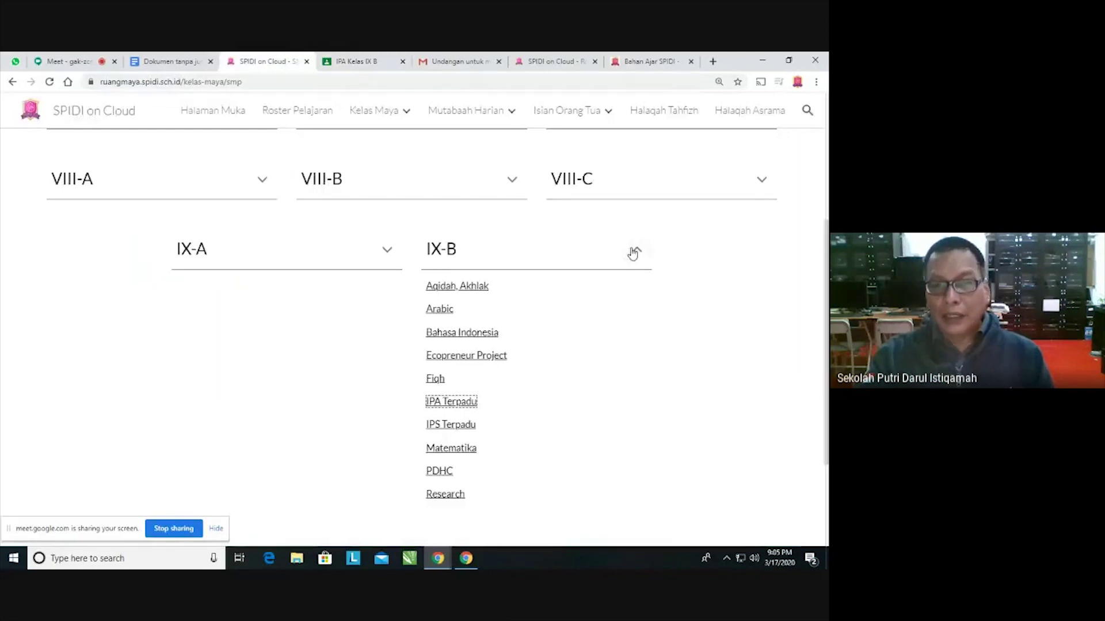
{"action": "left_click", "coordinate": [633, 250]}
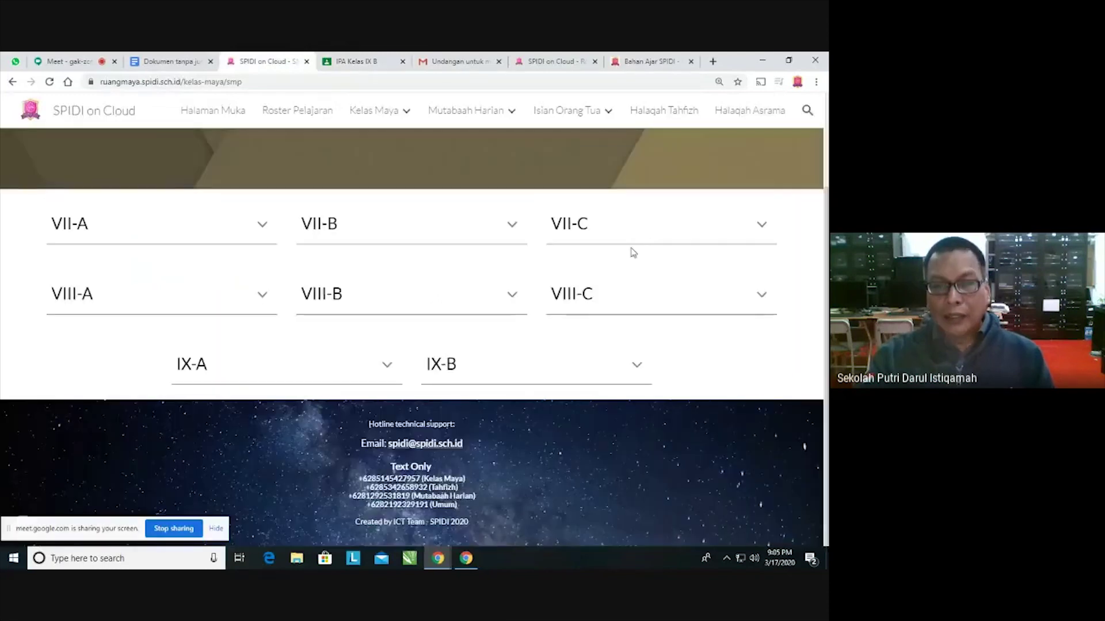
{"action": "left_click", "coordinate": [380, 367]}
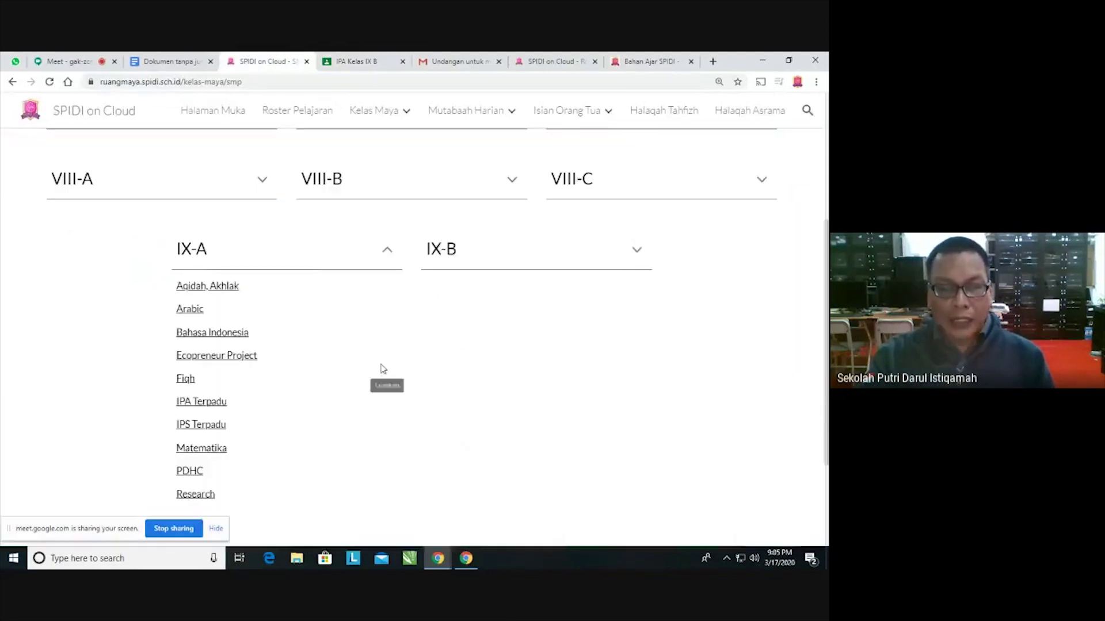
{"action": "left_click", "coordinate": [384, 251]}
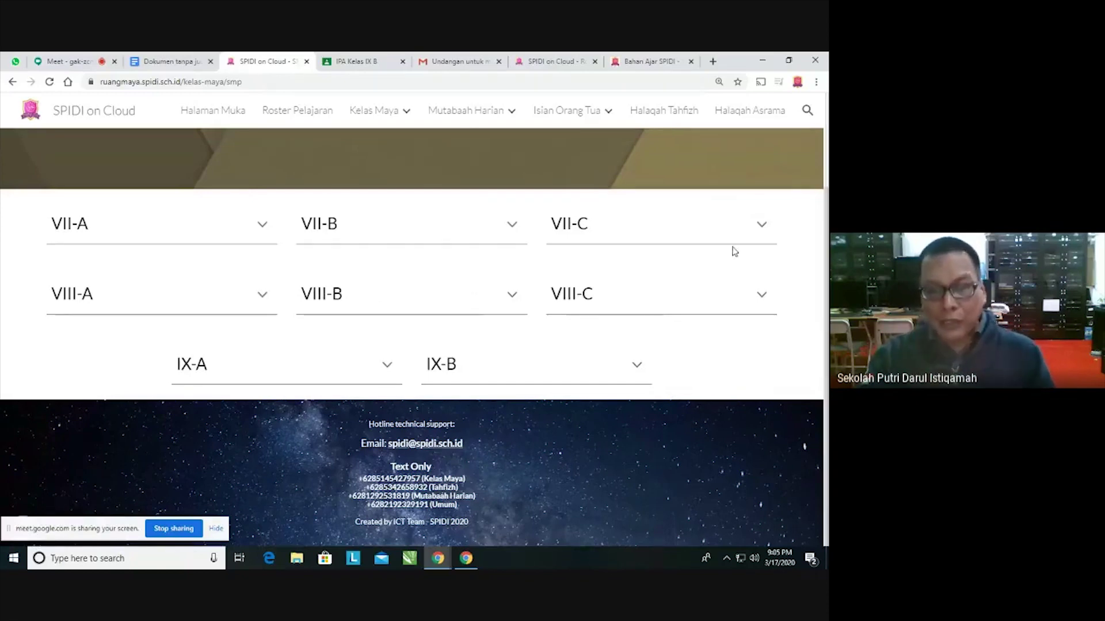
- Expand the VII-C subject list, view its Fiqh classroom, then close the classroom and collapse the list
{"action": "left_click", "coordinate": [764, 229]}
{"action": "scroll", "coordinate": [740, 303], "scroll_direction": "up", "scroll_amount": 3}
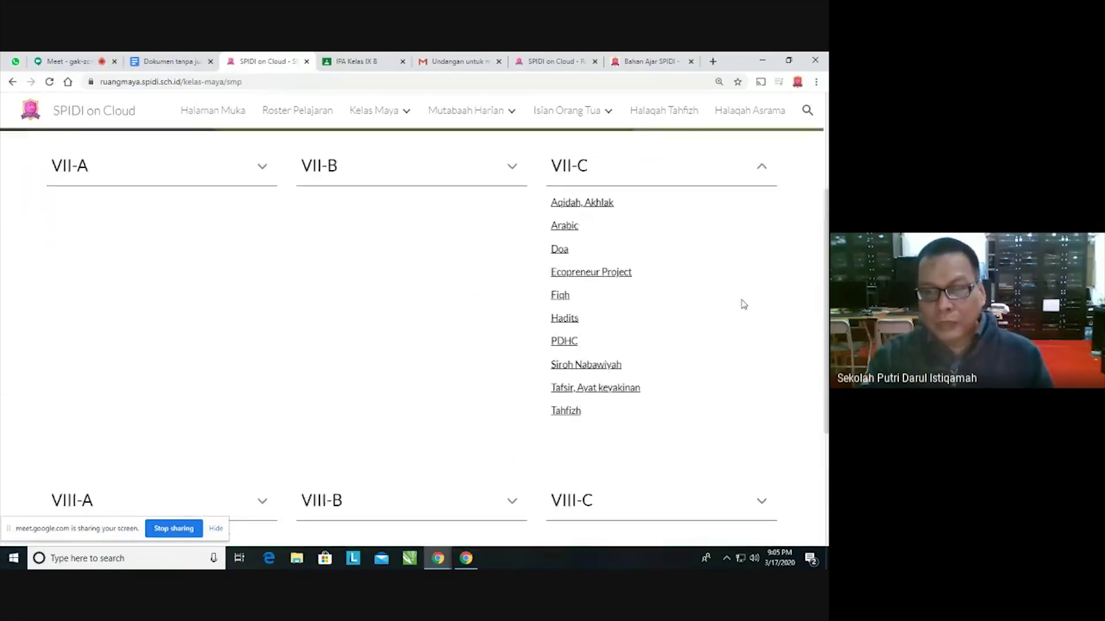
{"action": "scroll", "coordinate": [719, 338], "scroll_direction": "down", "scroll_amount": 2}
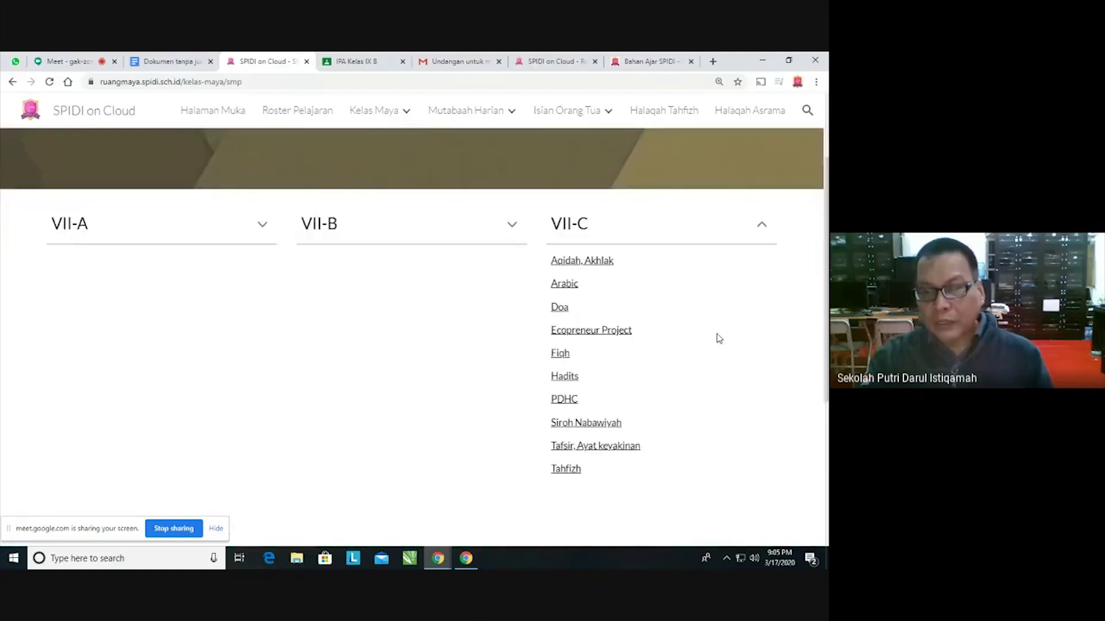
{"action": "left_click", "coordinate": [574, 375]}
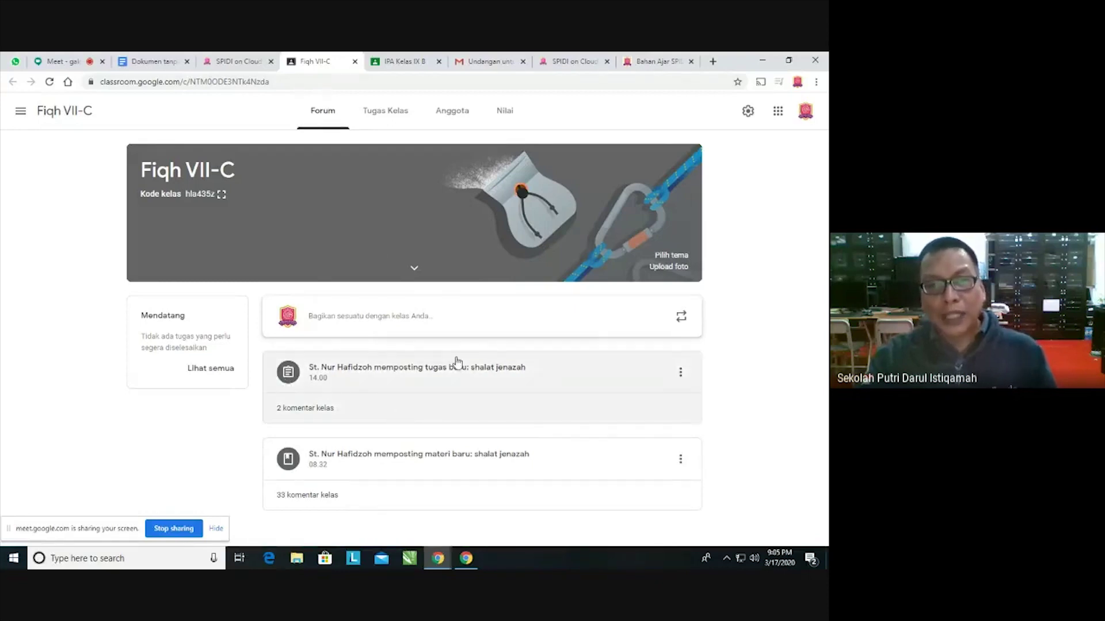
{"action": "left_click", "coordinate": [354, 61]}
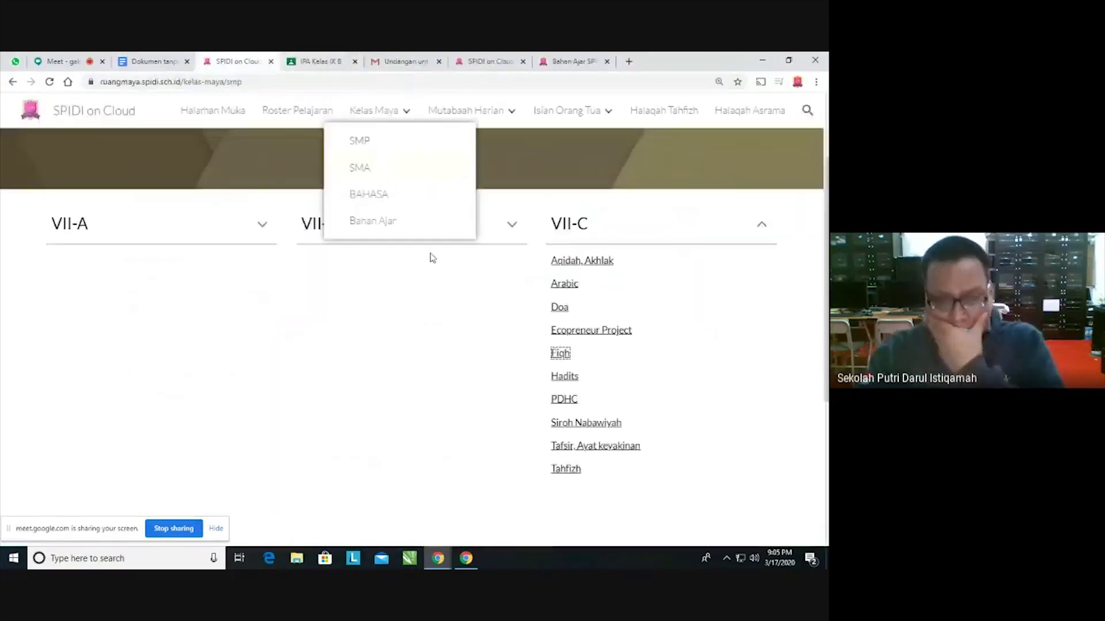
{"action": "left_click", "coordinate": [762, 224]}
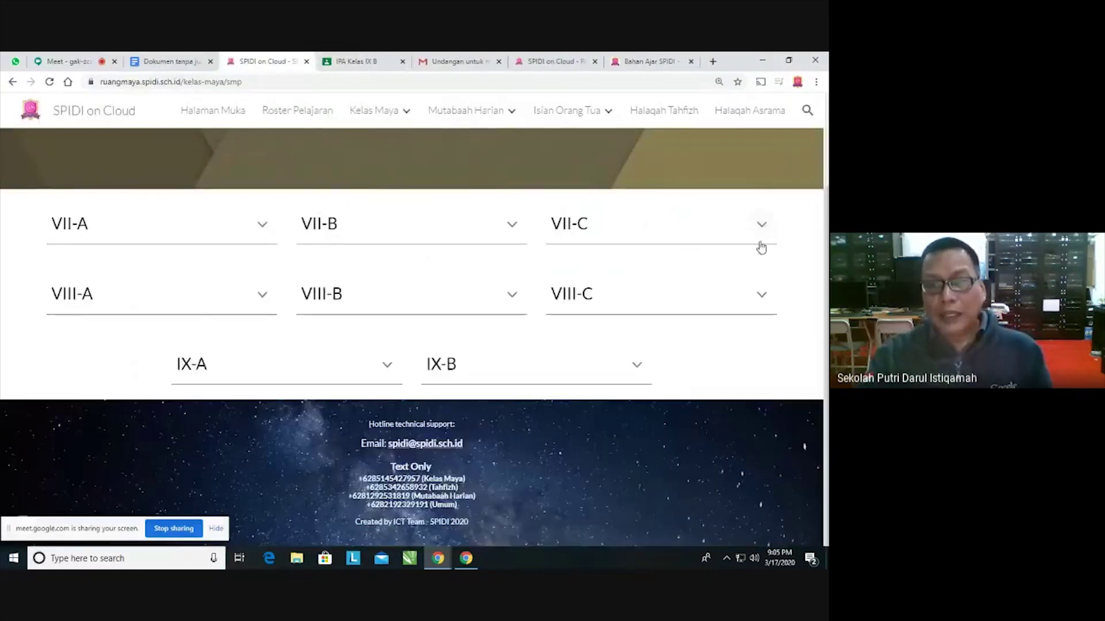
- Look over the class lists on the SMP page and open the Halaman Muka page
{"action": "scroll", "coordinate": [794, 317], "scroll_direction": "up", "scroll_amount": 2}
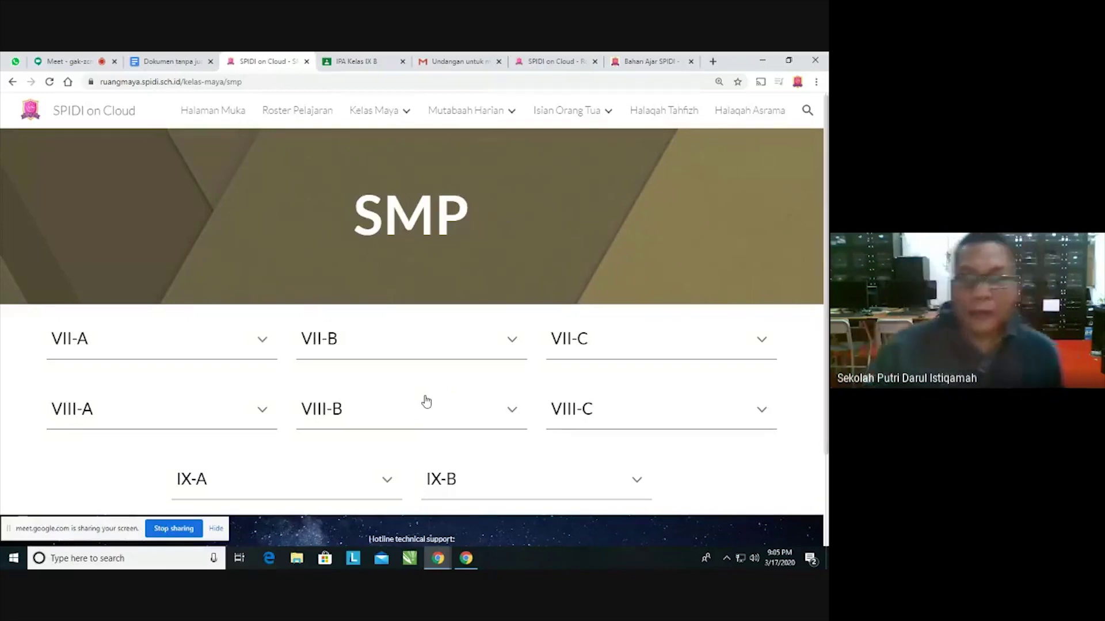
{"action": "scroll", "coordinate": [425, 401], "scroll_direction": "down", "scroll_amount": 2}
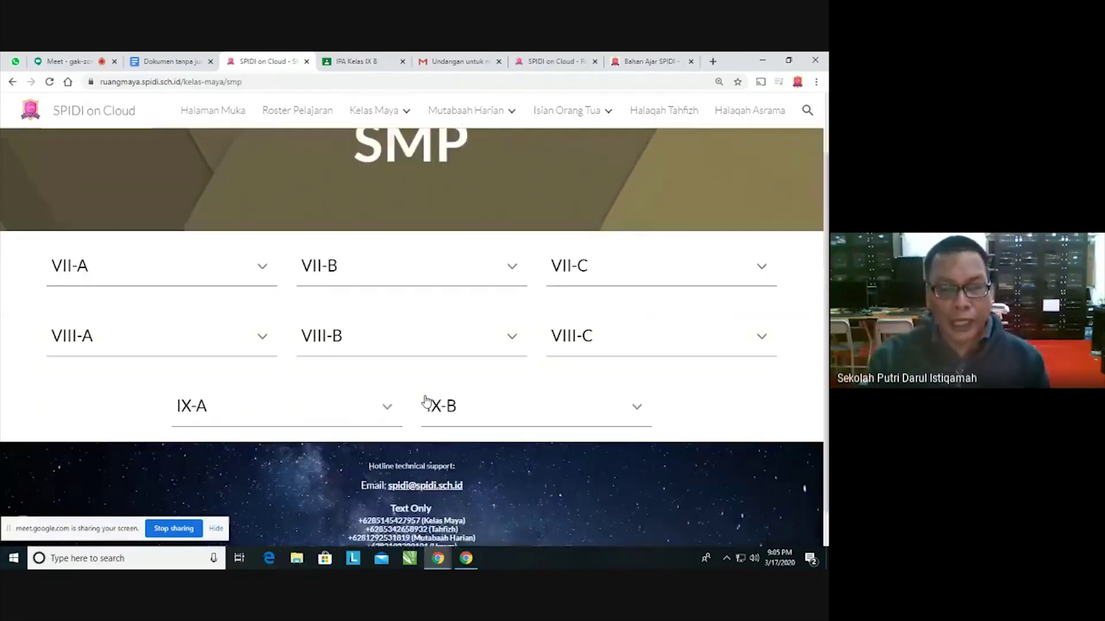
{"action": "scroll", "coordinate": [518, 455], "scroll_direction": "up", "scroll_amount": 2}
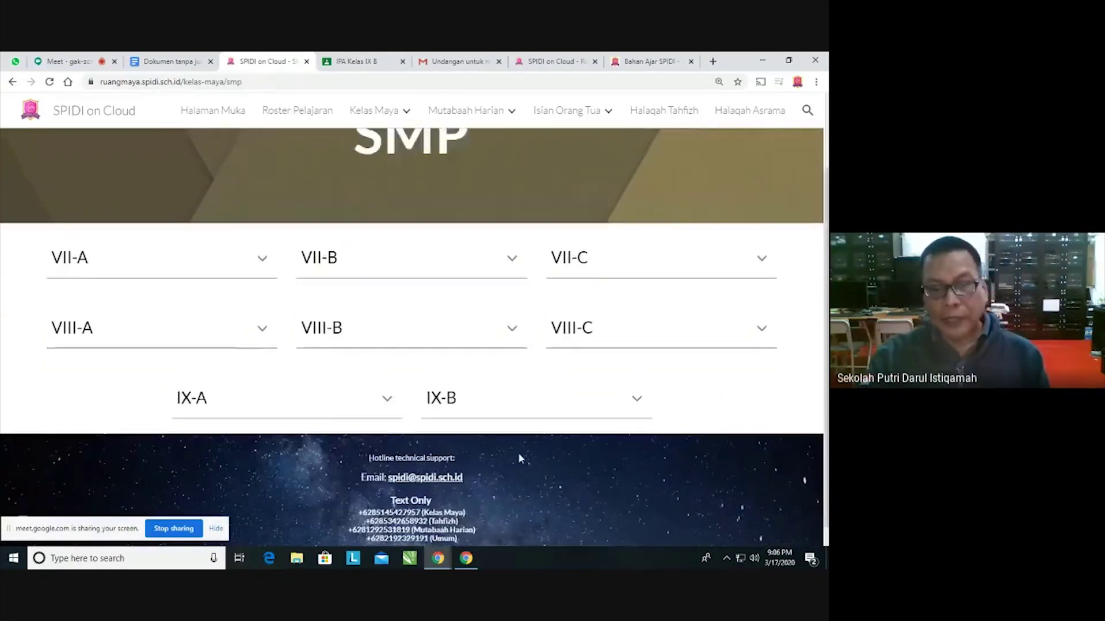
{"action": "left_click", "coordinate": [219, 117]}
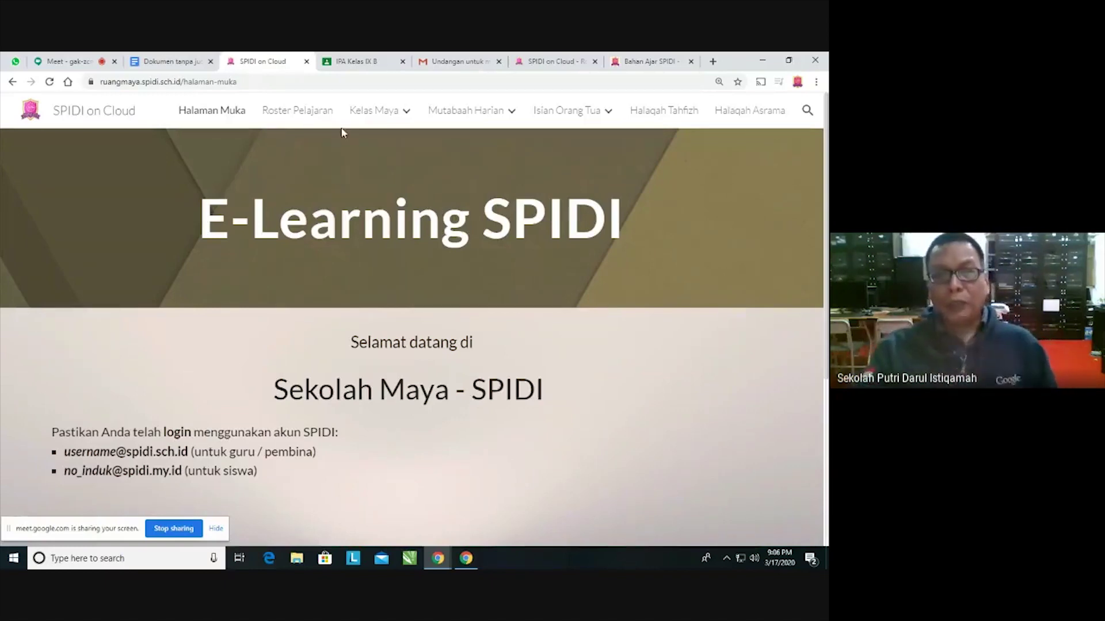
{"action": "mouse_move", "coordinate": [589, 121]}
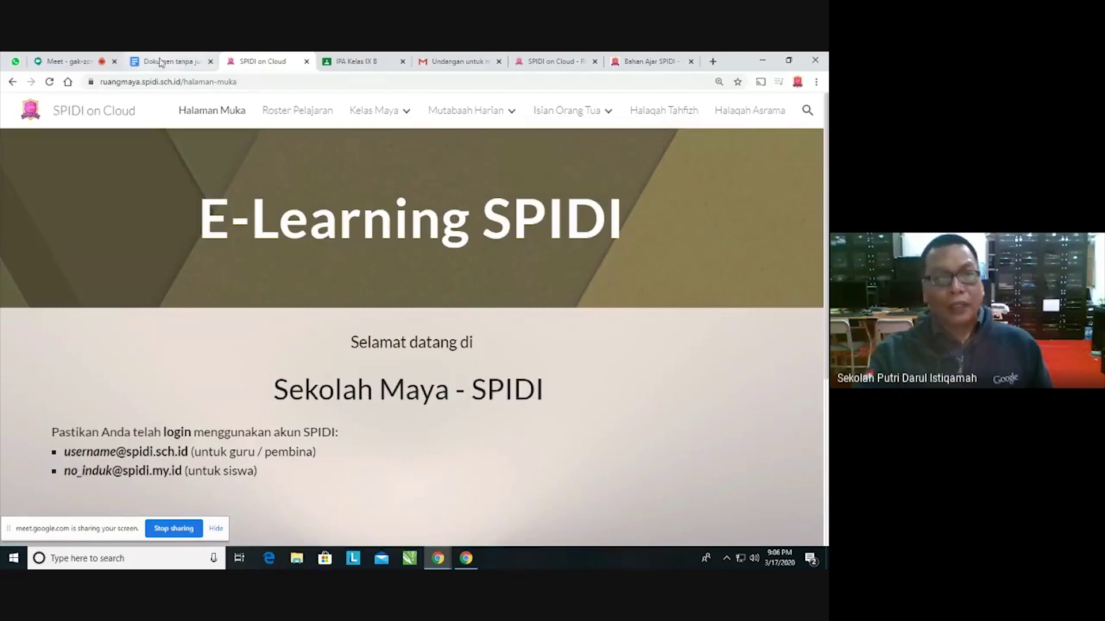
- Switch to the Google Meet call, pin the presenter's own video and unpin it again
{"action": "left_click", "coordinate": [69, 61]}
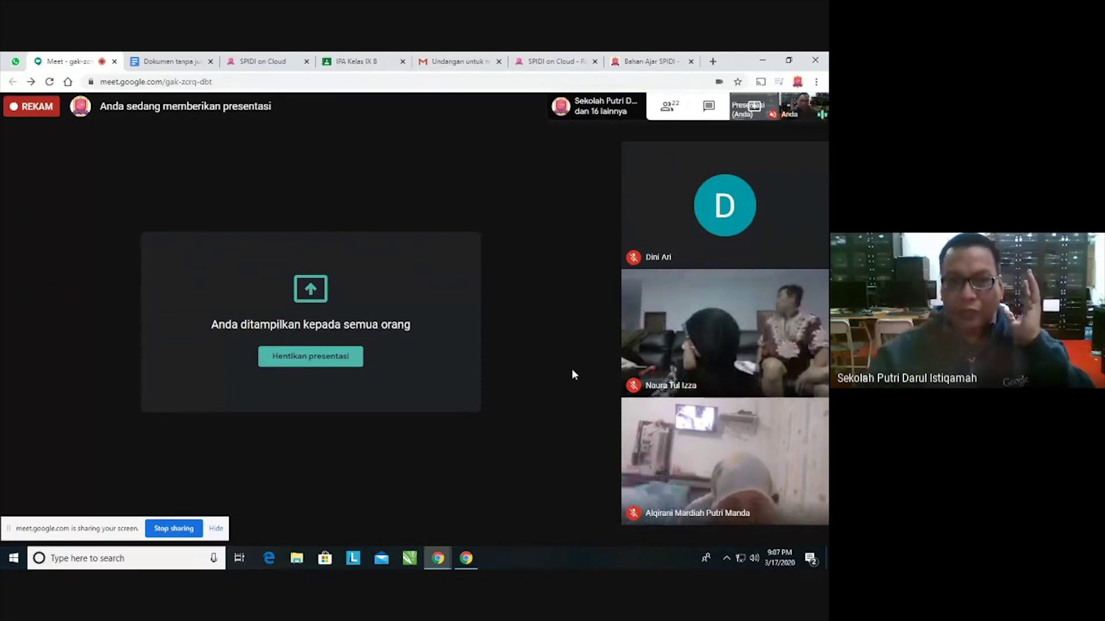
{"action": "left_click", "coordinate": [800, 109]}
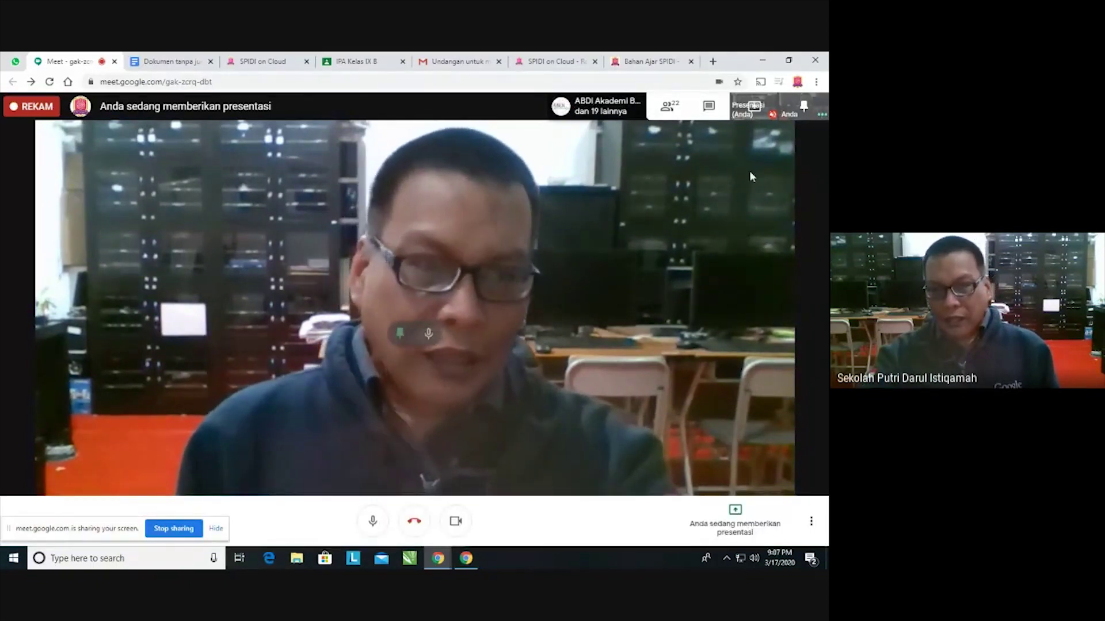
{"action": "left_click", "coordinate": [802, 112]}
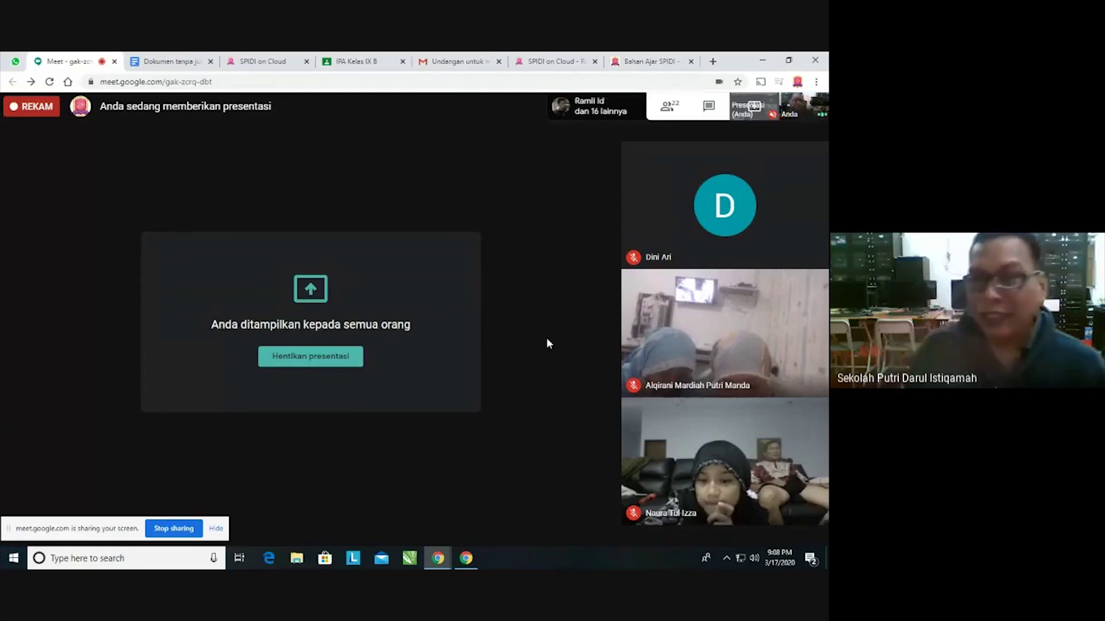
- Return to the SPIDI on Cloud home page and show the options under Kelas Maya and Mutabaah Harian
{"action": "left_click", "coordinate": [268, 62]}
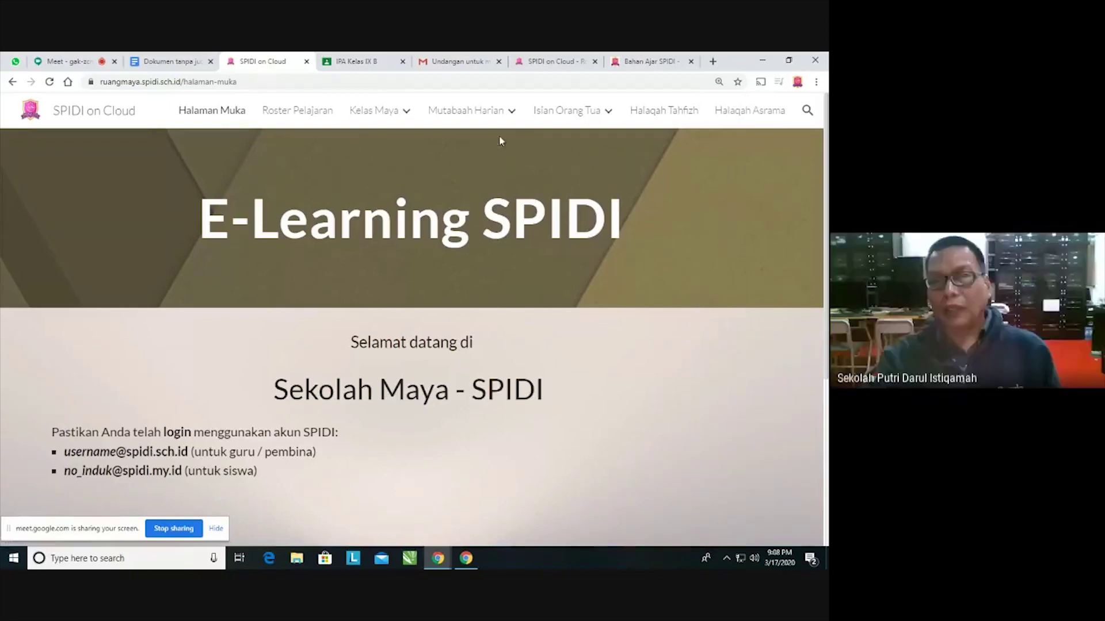
{"action": "mouse_move", "coordinate": [386, 114]}
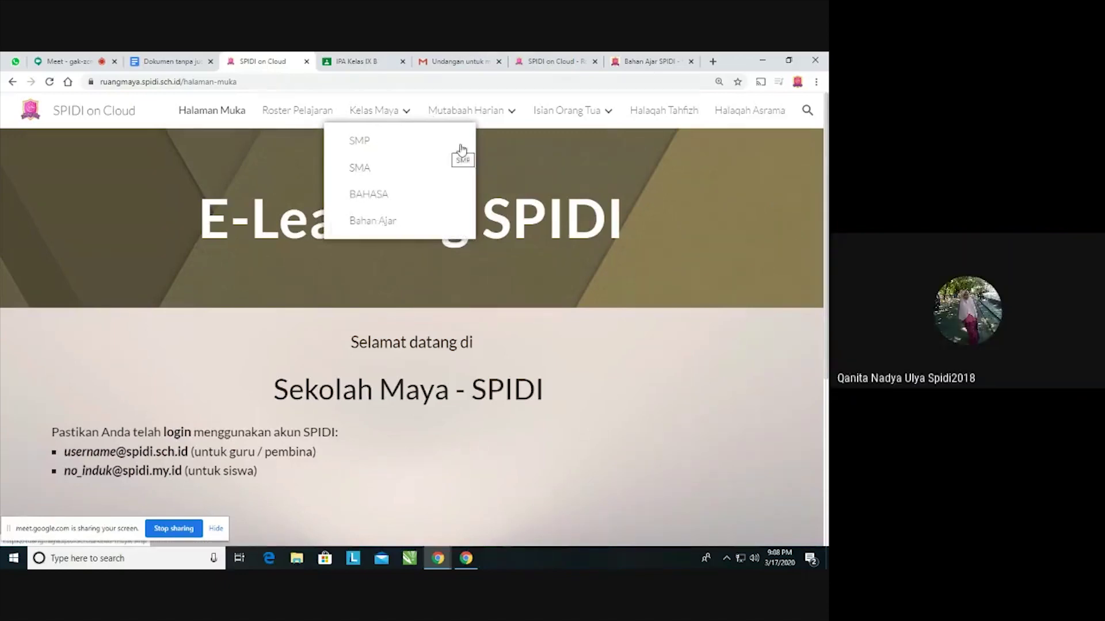
{"action": "mouse_move", "coordinate": [599, 112]}
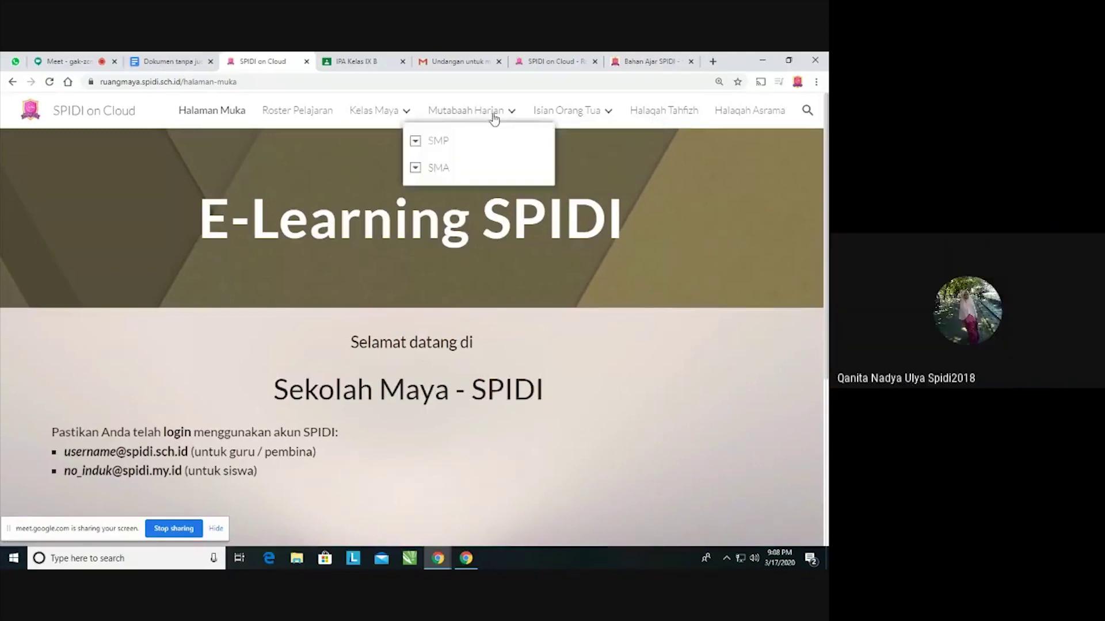
{"action": "mouse_move", "coordinate": [528, 115]}
{"action": "mouse_move", "coordinate": [488, 112]}
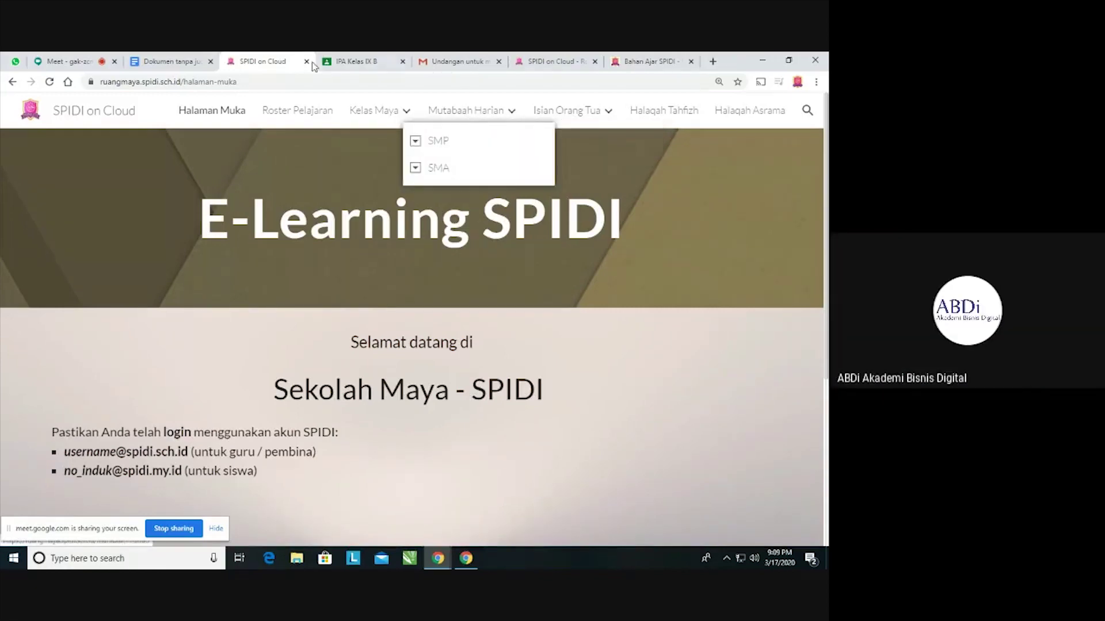
- Check the Google Meet call briefly, return to SPIDI on Cloud and examine the SMP timetable on the Roster Pelajaran page
{"action": "left_click", "coordinate": [74, 61]}
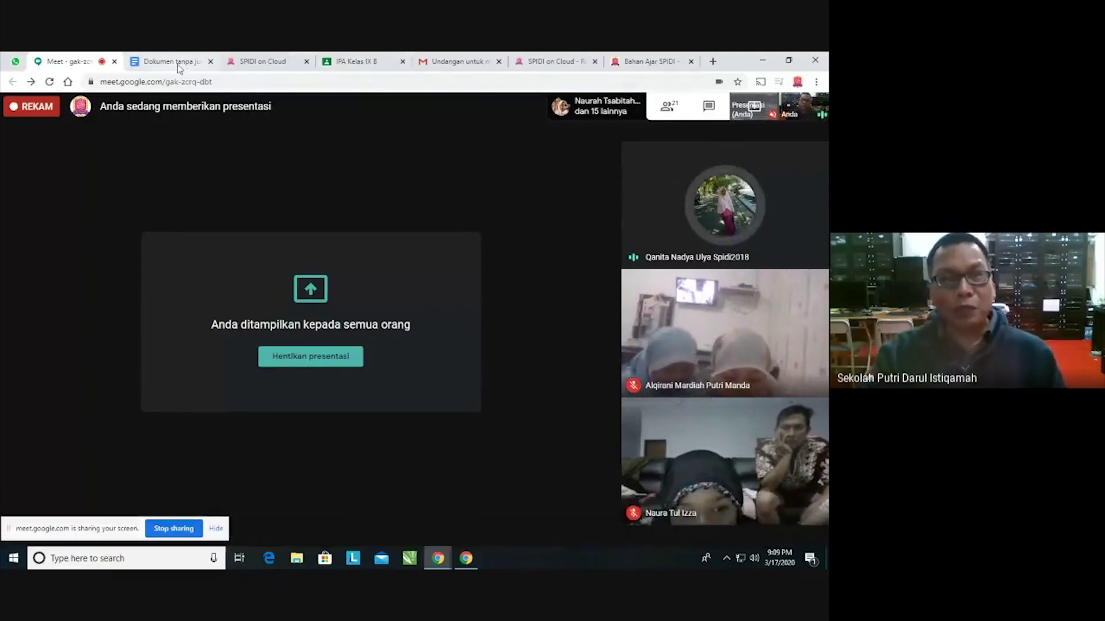
{"action": "left_click", "coordinate": [236, 64]}
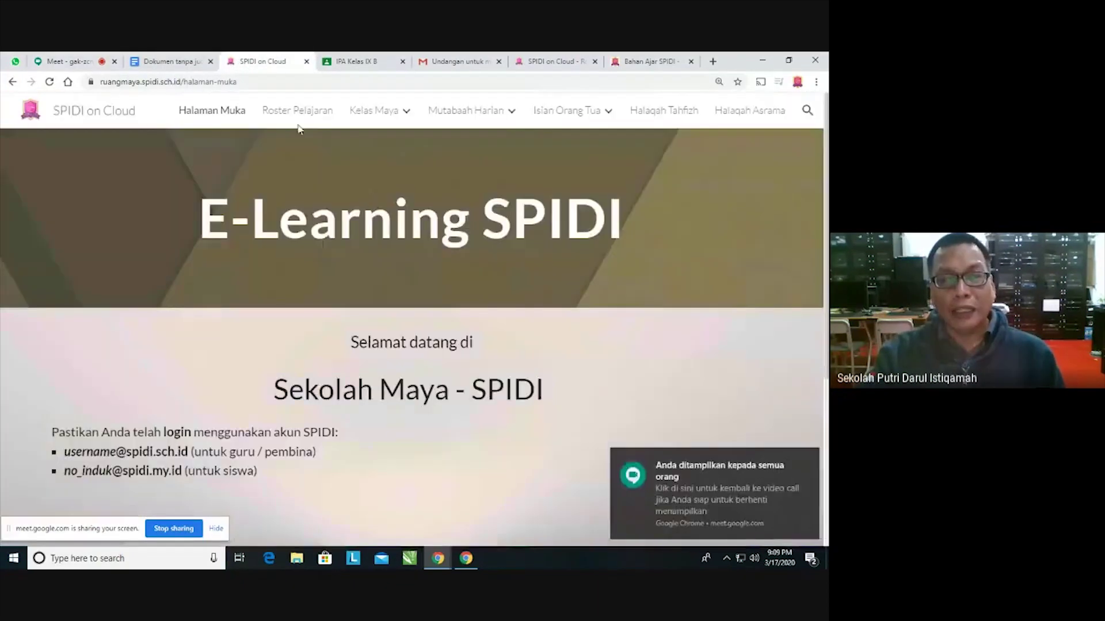
{"action": "left_click", "coordinate": [297, 112]}
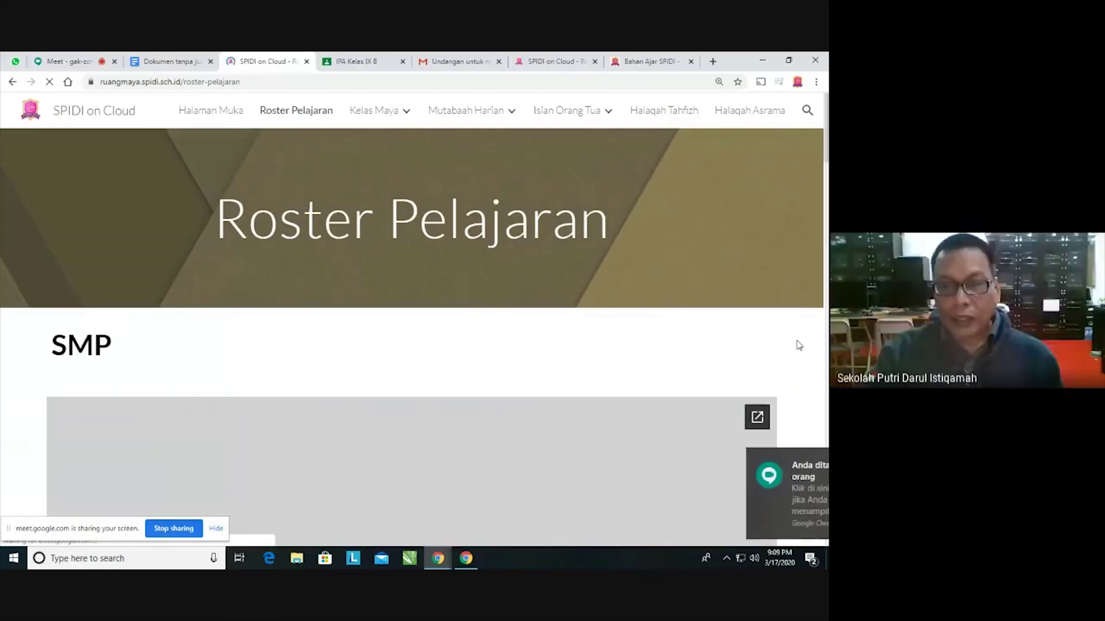
{"action": "scroll", "coordinate": [796, 344], "scroll_direction": "down", "scroll_amount": 3}
{"action": "scroll", "coordinate": [807, 341], "scroll_direction": "down", "scroll_amount": 2}
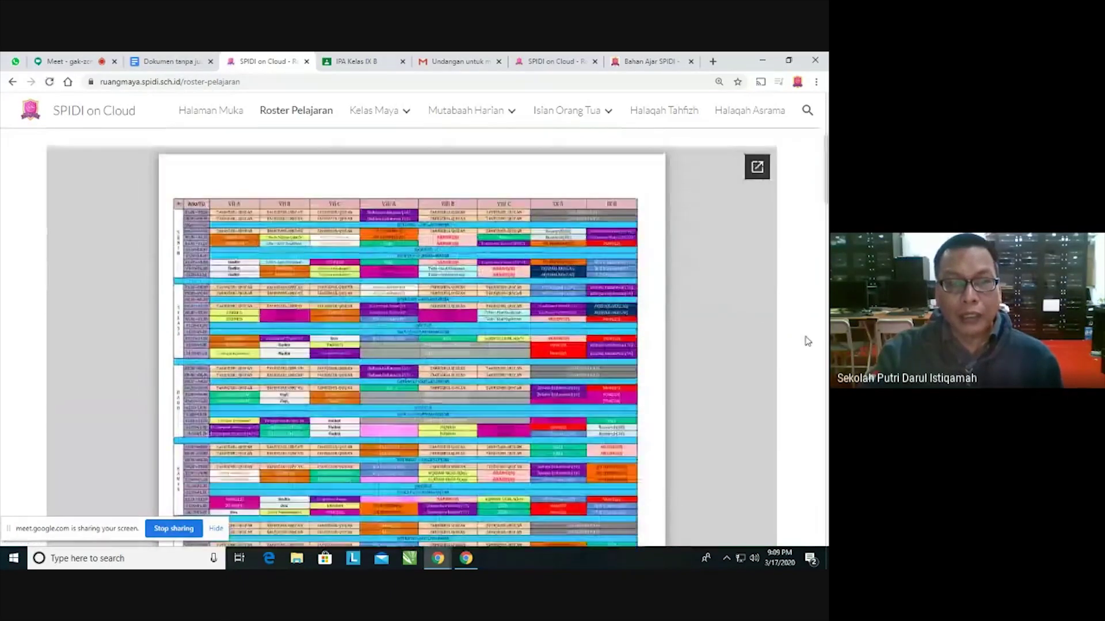
{"action": "scroll", "coordinate": [807, 341], "scroll_direction": "down", "scroll_amount": 3}
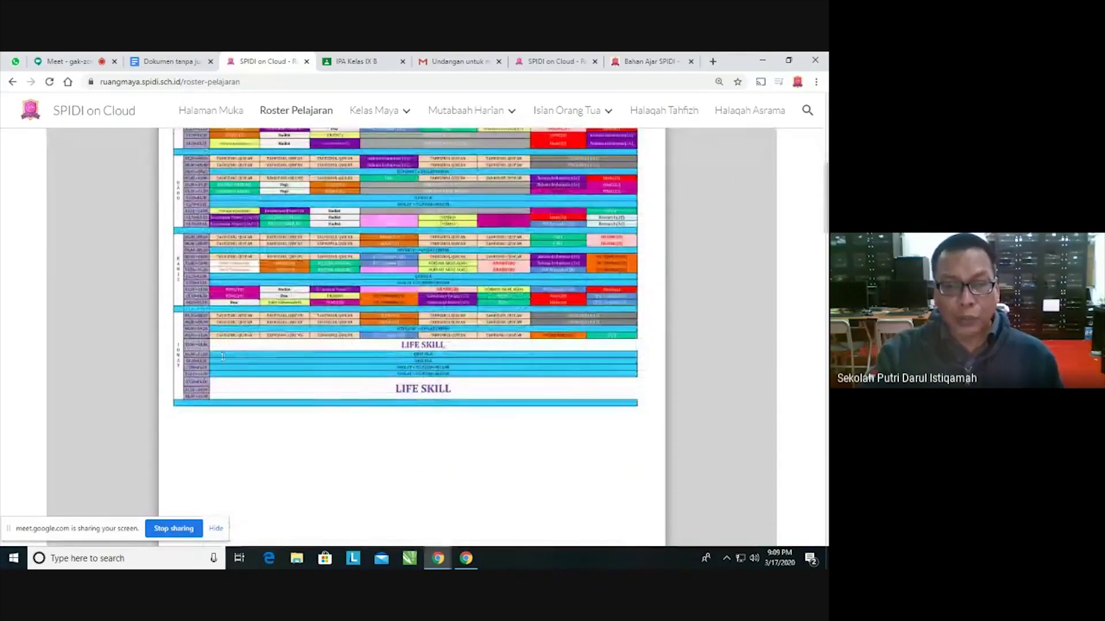
{"action": "scroll", "coordinate": [793, 325], "scroll_direction": "up", "scroll_amount": 3}
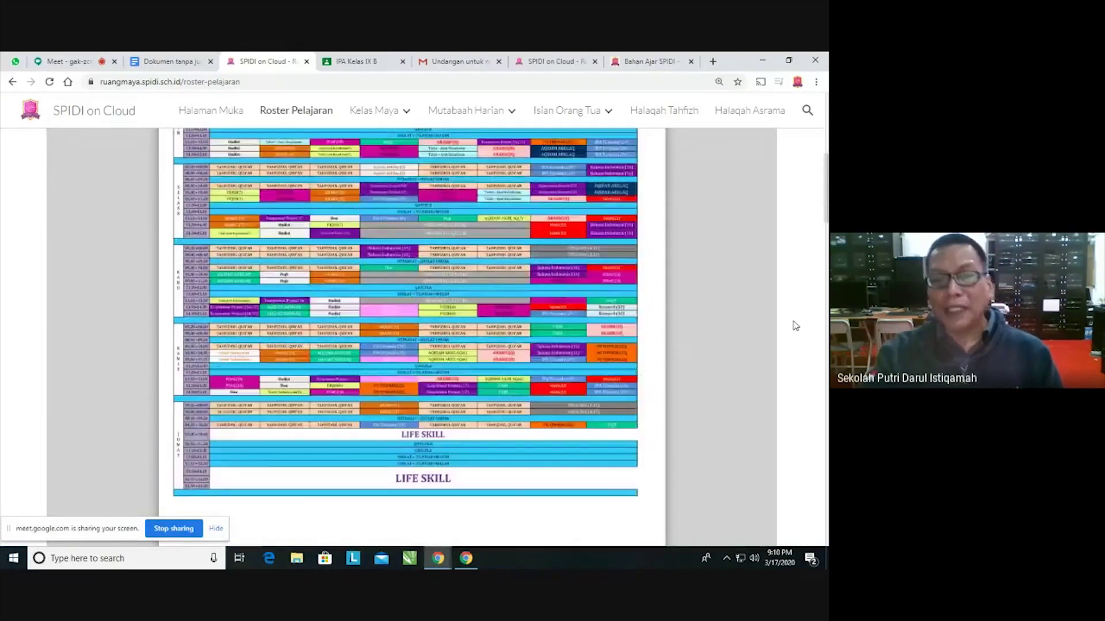
- Look over the SMP and SMA (X & XI) timetables on the Roster Pelajaran page
{"action": "scroll", "coordinate": [795, 322], "scroll_direction": "up", "scroll_amount": 2}
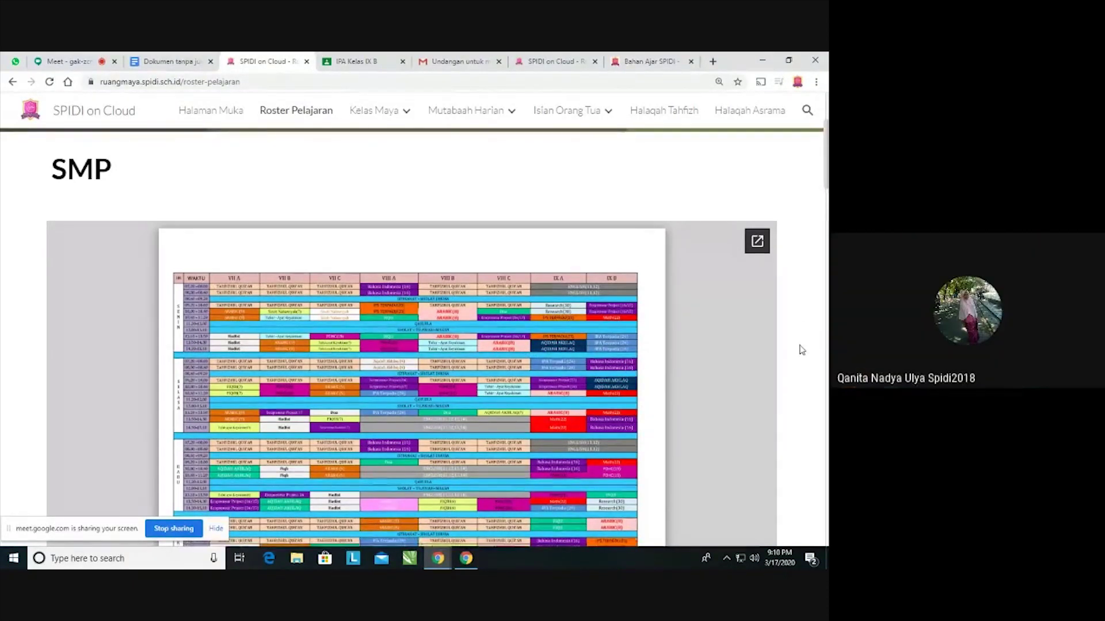
{"action": "scroll", "coordinate": [800, 347], "scroll_direction": "down", "scroll_amount": 3}
{"action": "scroll", "coordinate": [802, 349], "scroll_direction": "down", "scroll_amount": 8}
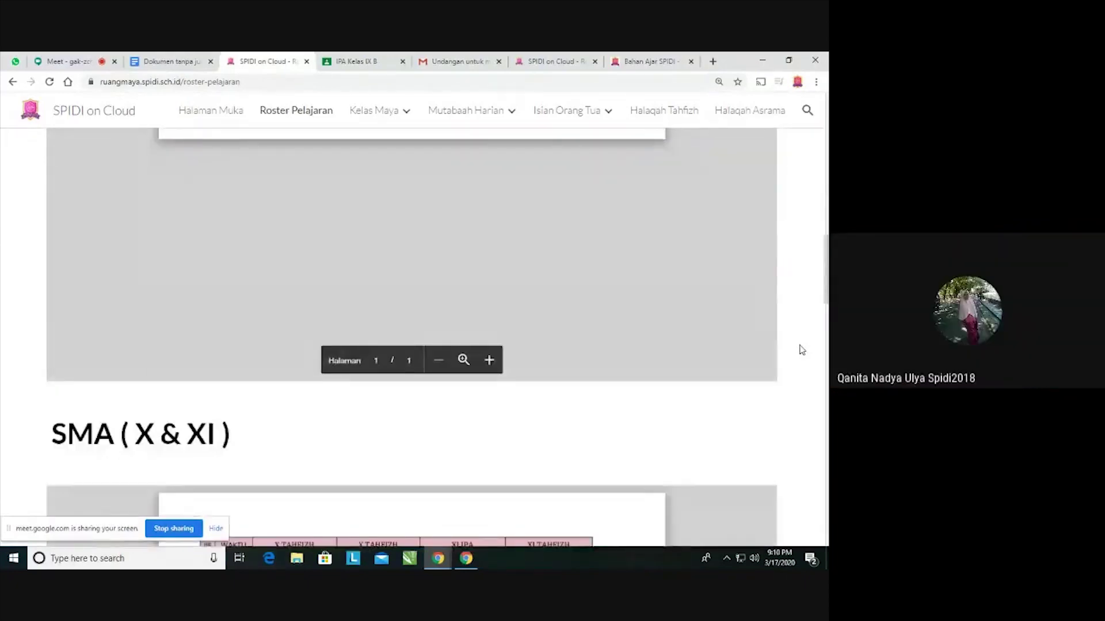
{"action": "scroll", "coordinate": [802, 350], "scroll_direction": "down", "scroll_amount": 5}
{"action": "scroll", "coordinate": [802, 350], "scroll_direction": "down", "scroll_amount": 3}
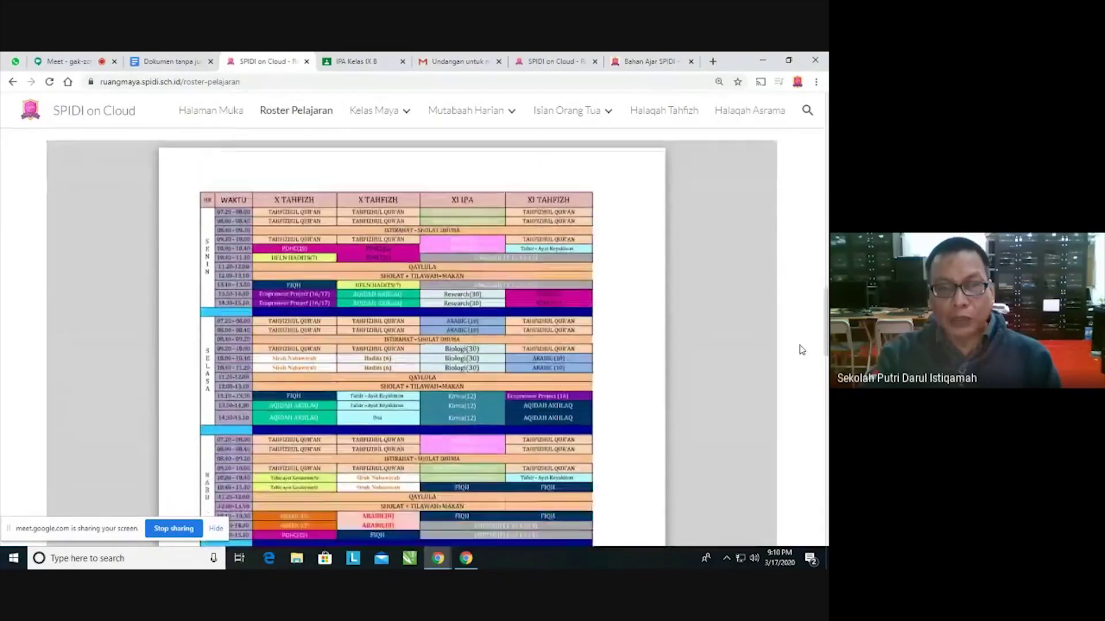
{"action": "scroll", "coordinate": [802, 349], "scroll_direction": "down", "scroll_amount": 3}
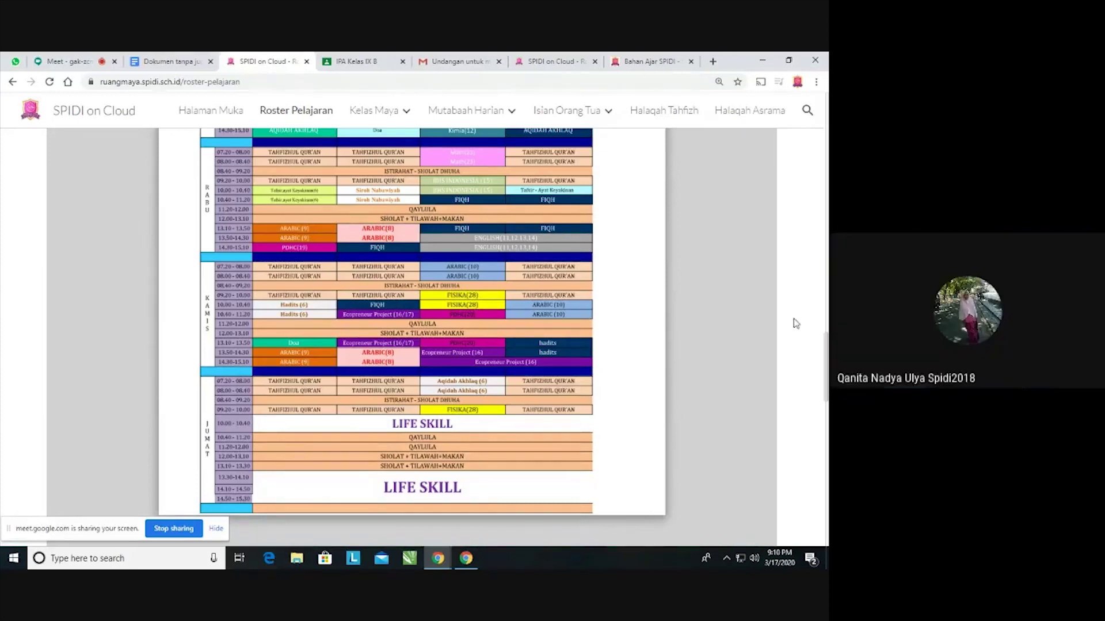
{"action": "scroll", "coordinate": [796, 323], "scroll_direction": "down", "scroll_amount": 3}
{"action": "scroll", "coordinate": [796, 323], "scroll_direction": "up", "scroll_amount": 8}
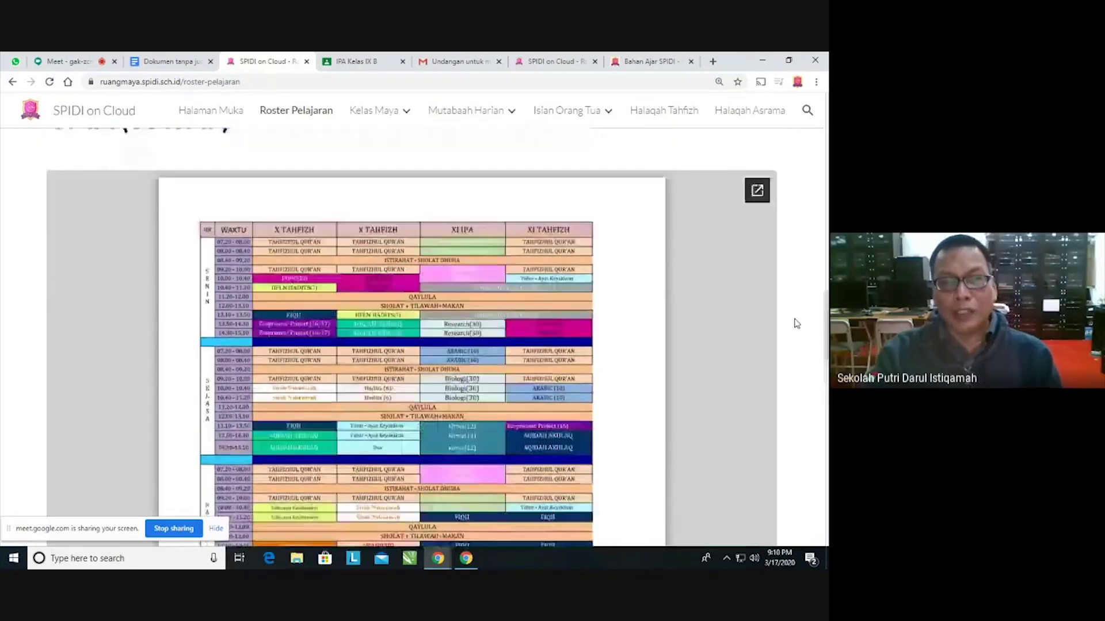
- Check the Google Meet call briefly, return to SPIDI on Cloud and open the SMP page of Kelas Maya
{"action": "left_click", "coordinate": [81, 63]}
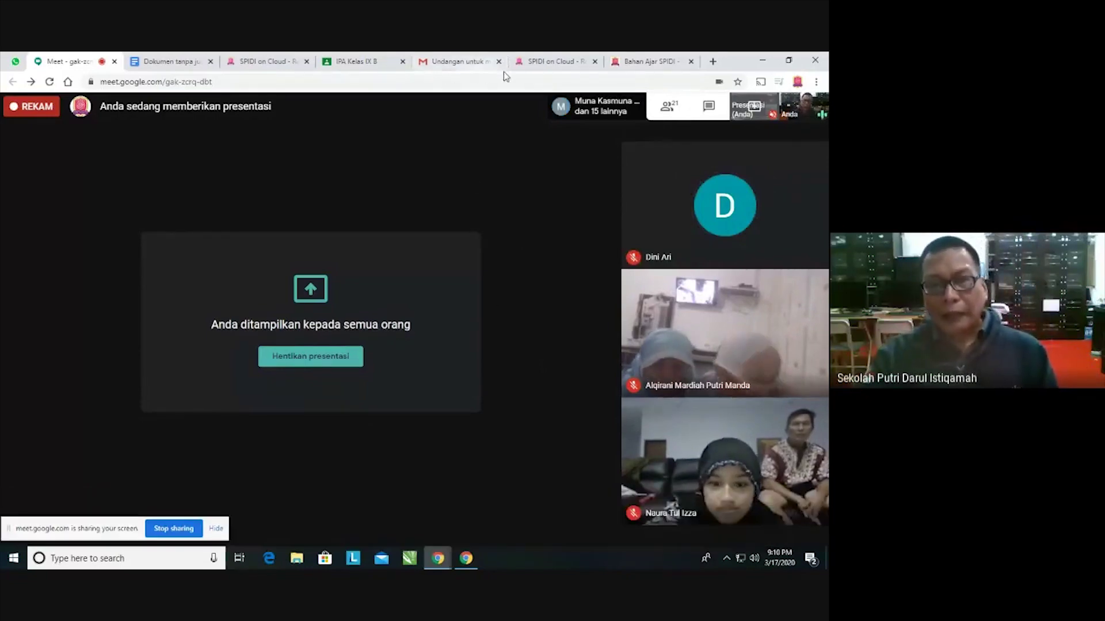
{"action": "left_click", "coordinate": [540, 61]}
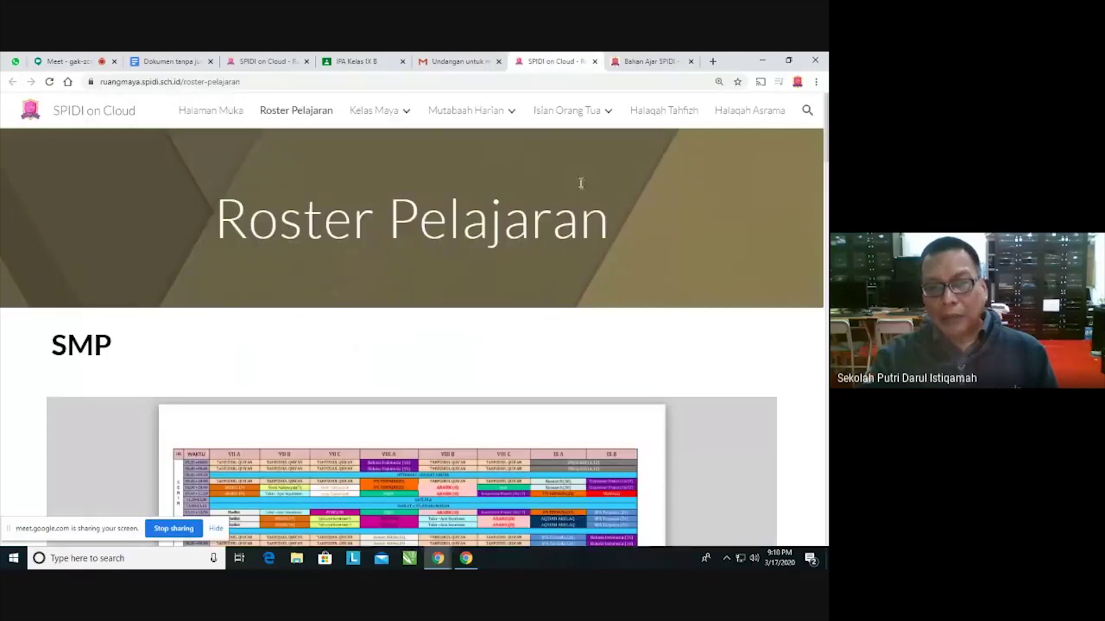
{"action": "mouse_move", "coordinate": [345, 115]}
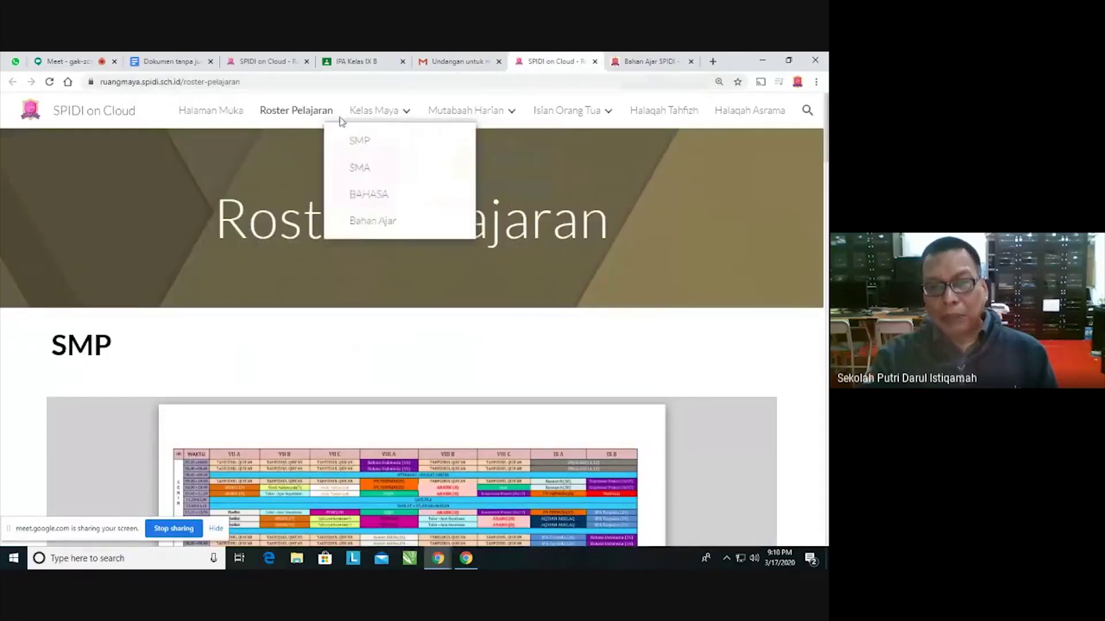
{"action": "left_click", "coordinate": [361, 142]}
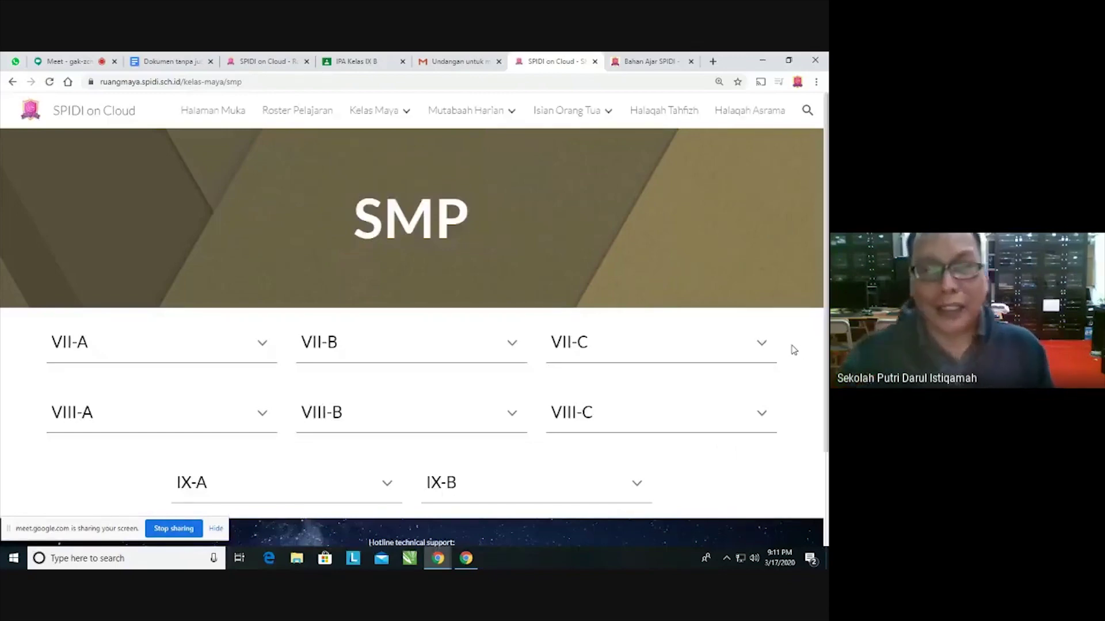
- Open the EKA SPIDI site at eka.spidi.sch.id in a new browser tab
{"action": "left_click", "coordinate": [713, 61]}
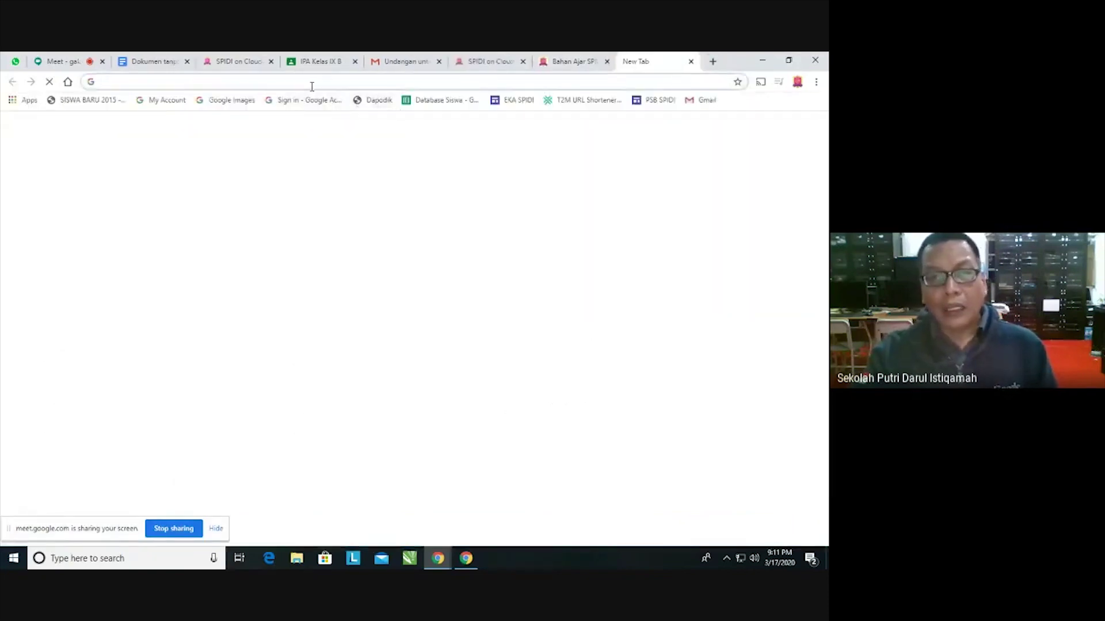
{"action": "type", "text": "eka.spidi.sch.id"}
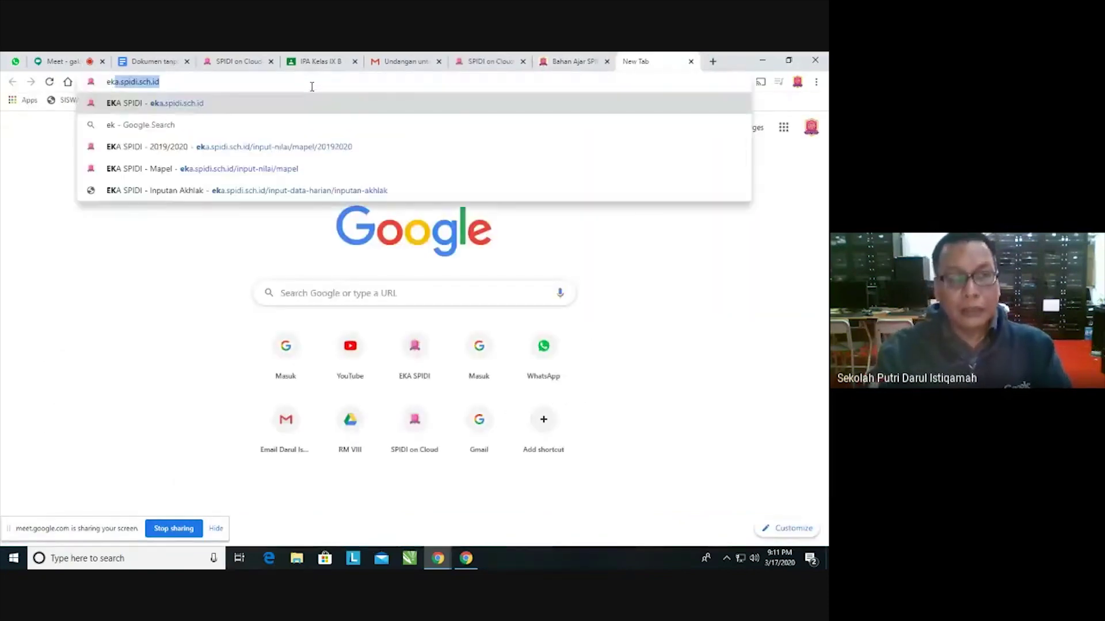
{"action": "key", "text": "Return"}
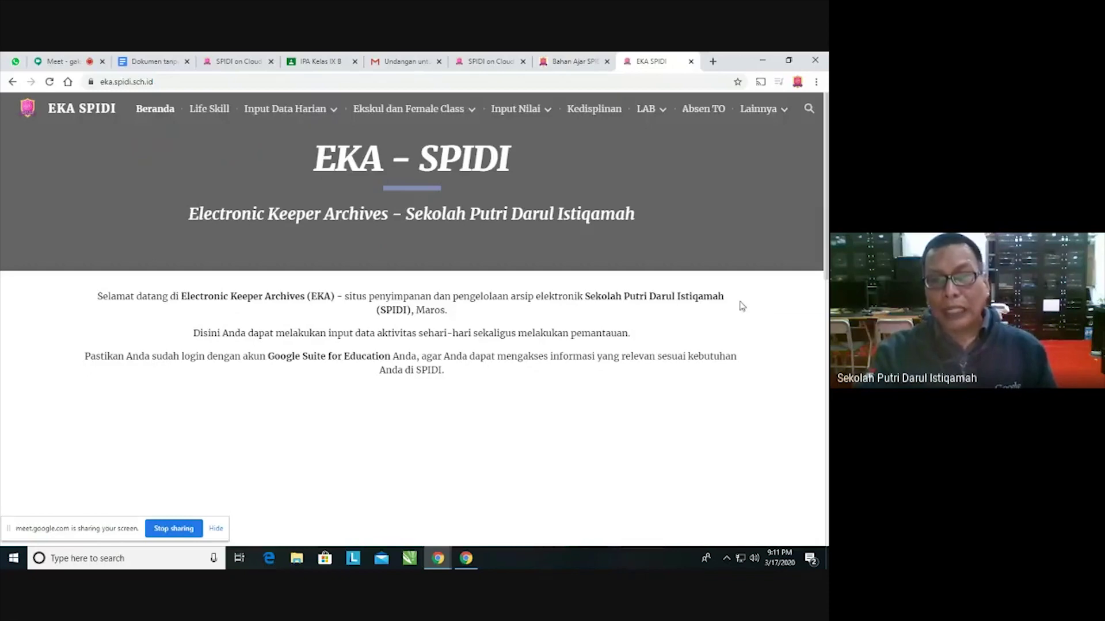
- Go to the SMP class attendance page under Absensi Kelas and open the form for class VIII-A
{"action": "mouse_move", "coordinate": [285, 109]}
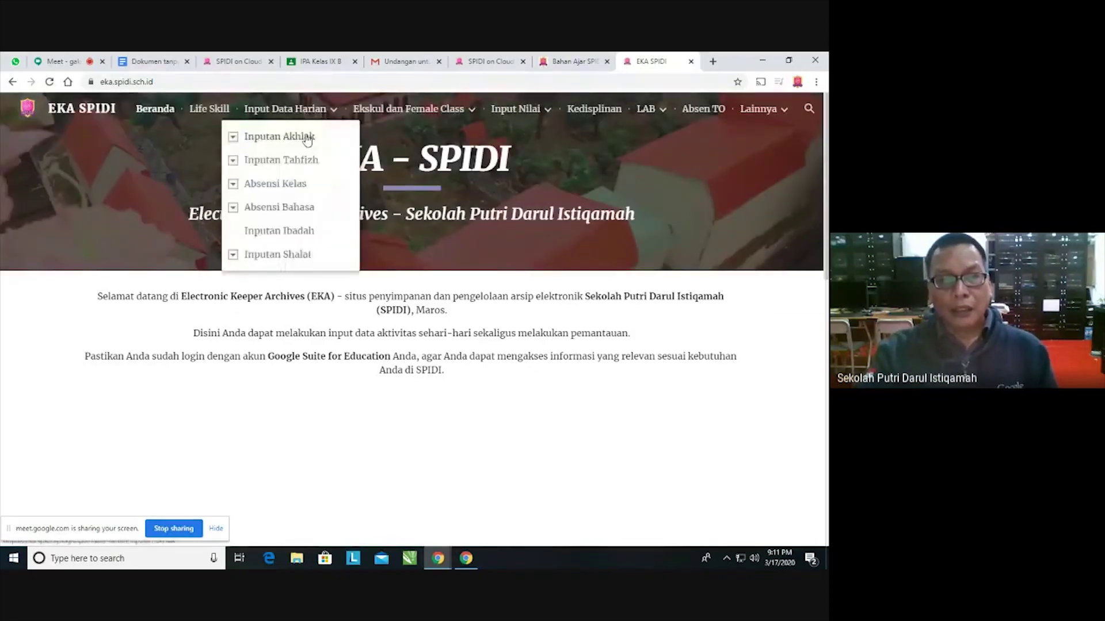
{"action": "left_click", "coordinate": [234, 185]}
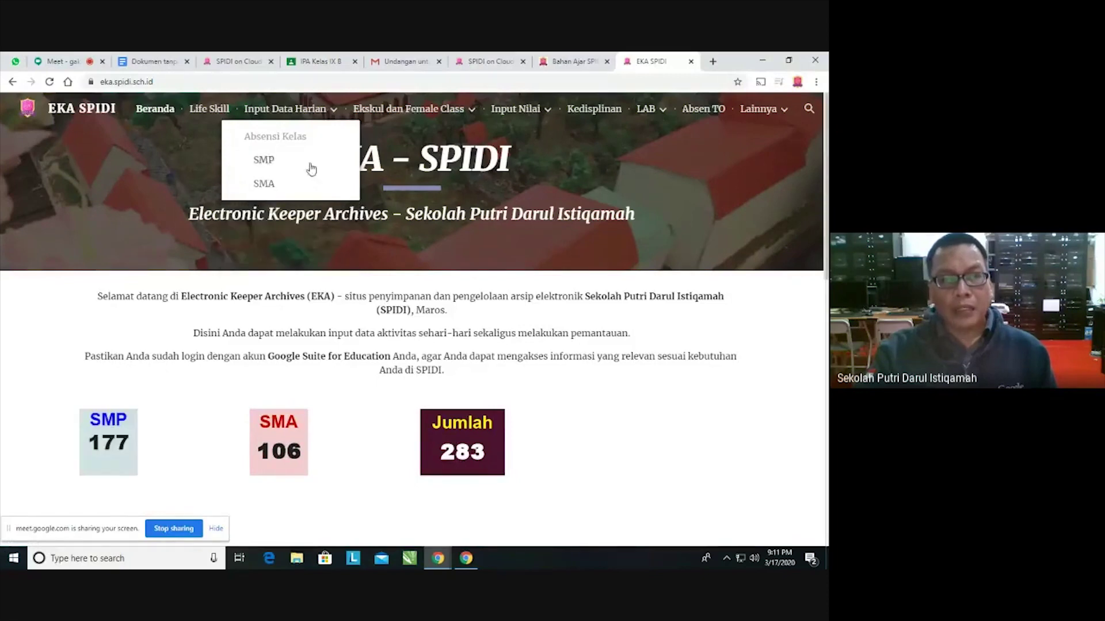
{"action": "left_click", "coordinate": [266, 163]}
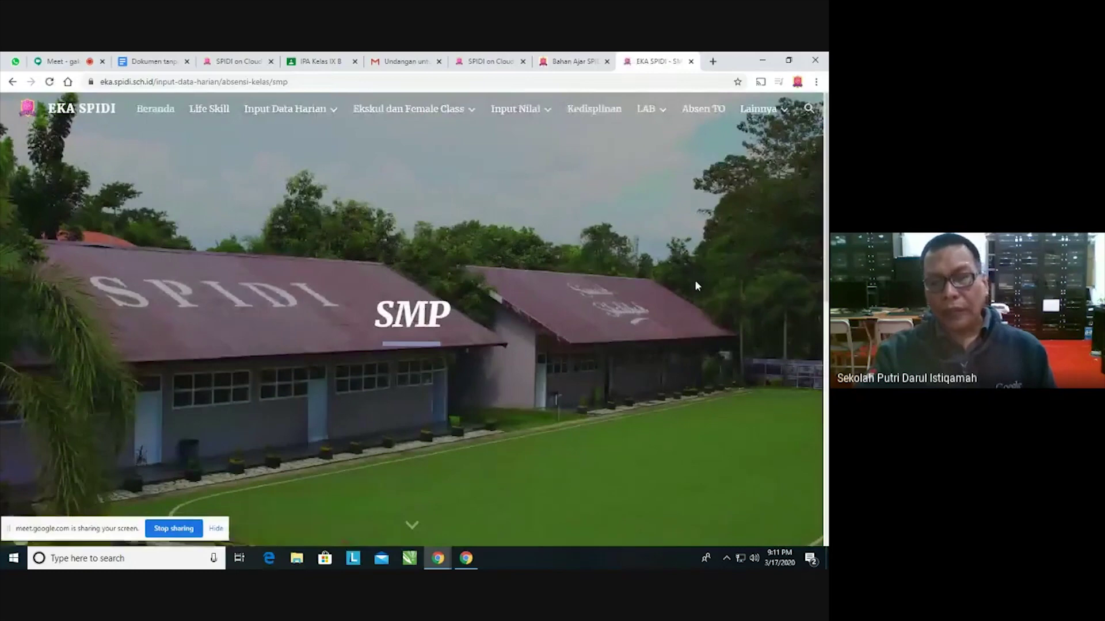
{"action": "scroll", "coordinate": [695, 280], "scroll_direction": "down", "scroll_amount": 5}
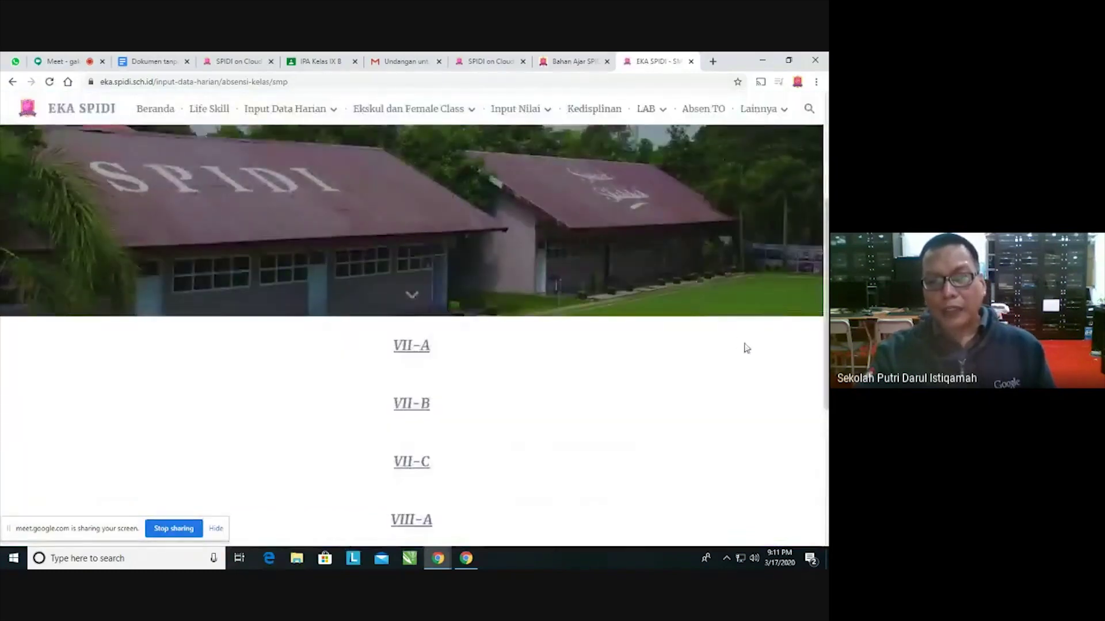
{"action": "scroll", "coordinate": [744, 348], "scroll_direction": "down", "scroll_amount": 3}
{"action": "scroll", "coordinate": [719, 280], "scroll_direction": "up", "scroll_amount": 2}
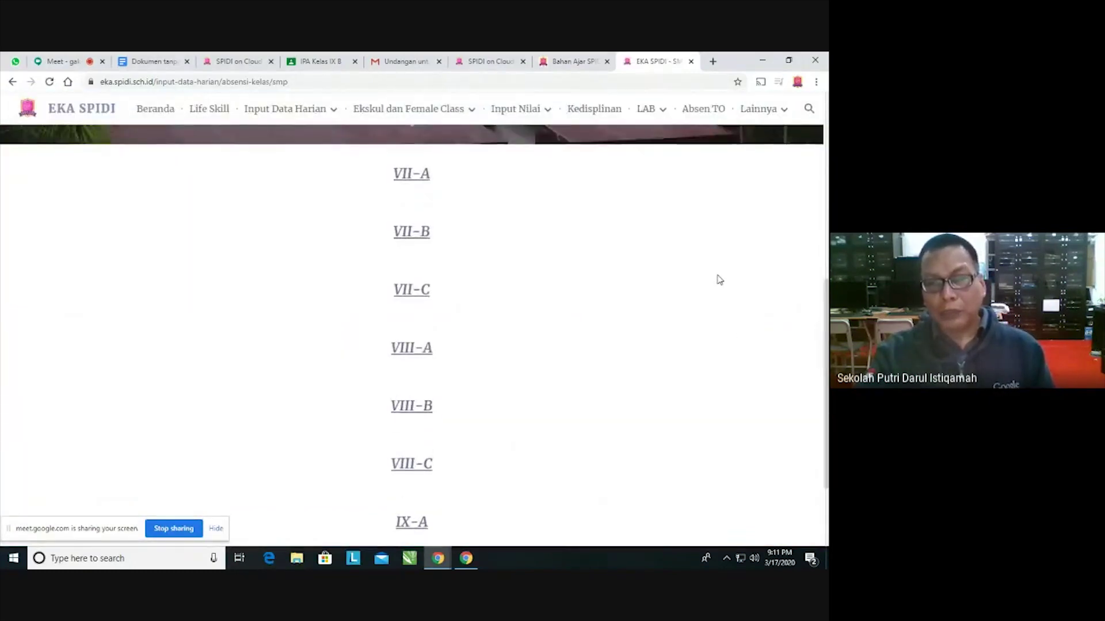
{"action": "scroll", "coordinate": [718, 279], "scroll_direction": "down", "scroll_amount": 2}
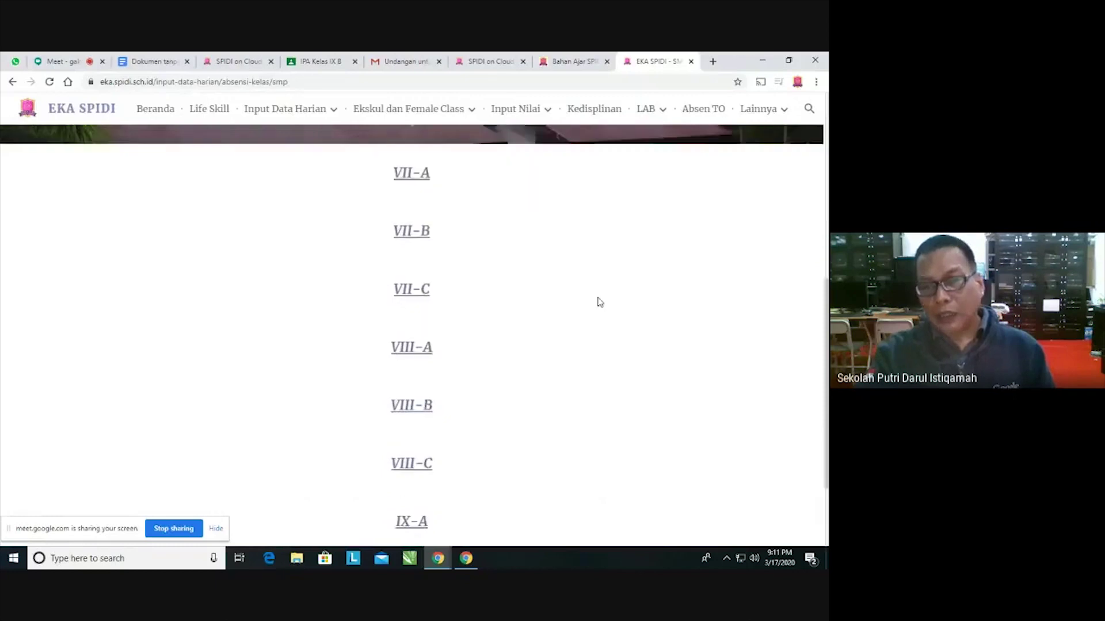
{"action": "left_click", "coordinate": [423, 349]}
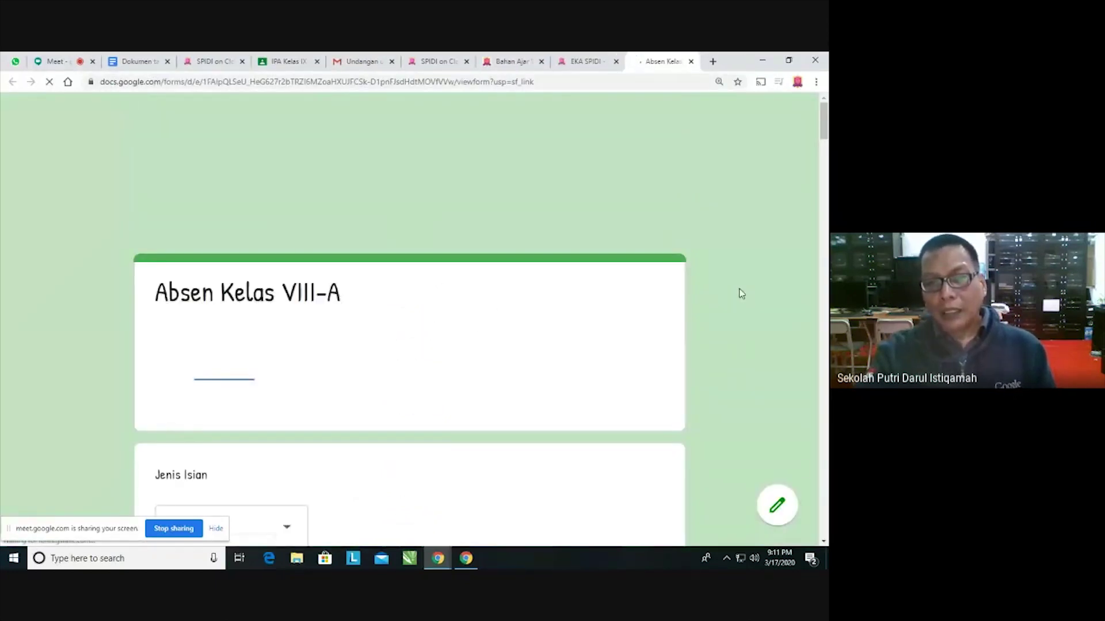
- Set the Tanggal of the Absen Kelas VIII-A form to 03/17/2020
{"action": "scroll", "coordinate": [754, 280], "scroll_direction": "down", "scroll_amount": 3}
{"action": "scroll", "coordinate": [755, 282], "scroll_direction": "down", "scroll_amount": 4}
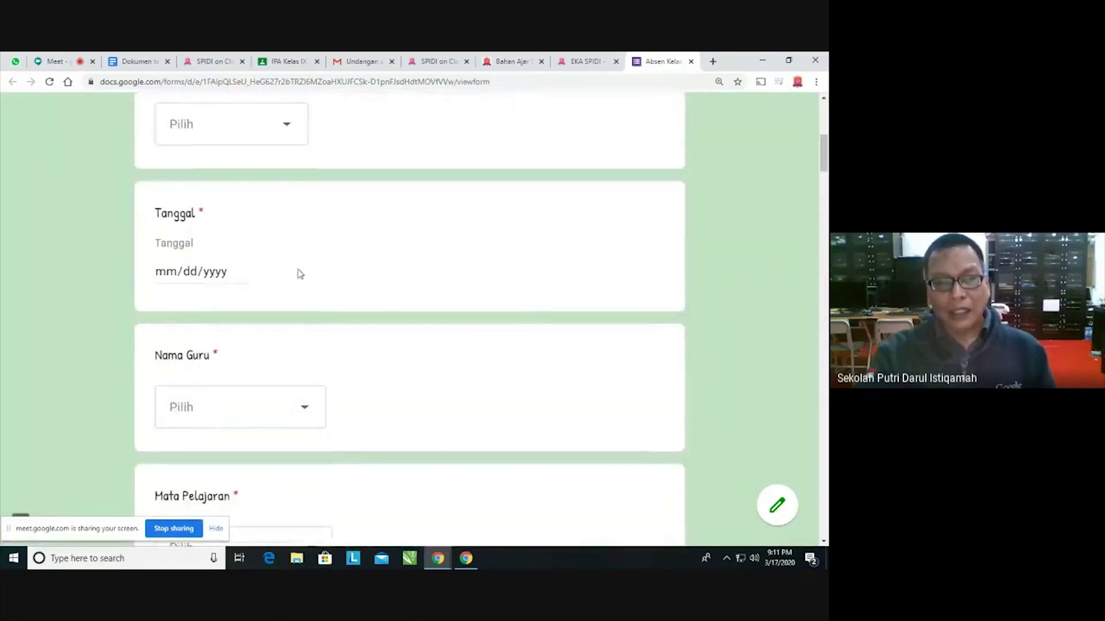
{"action": "left_click", "coordinate": [240, 272]}
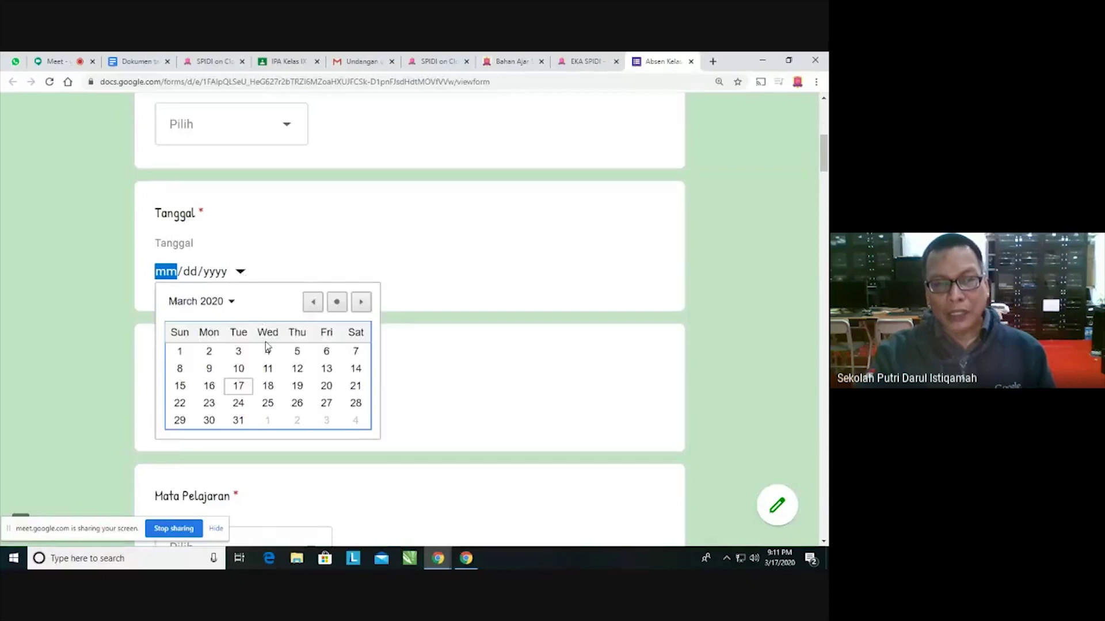
{"action": "left_click", "coordinate": [238, 385]}
- Choose a teacher's name for Nama Guru and set Mata Pelajaran to Bahasa Indonesia
{"action": "scroll", "coordinate": [745, 293], "scroll_direction": "down", "scroll_amount": 1}
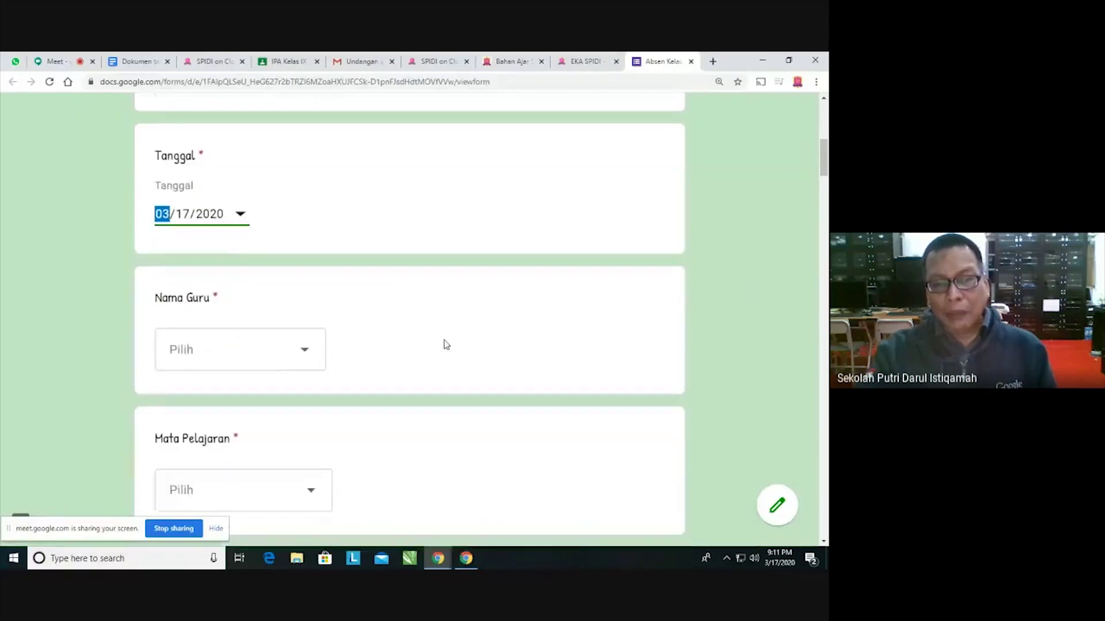
{"action": "left_click", "coordinate": [296, 352]}
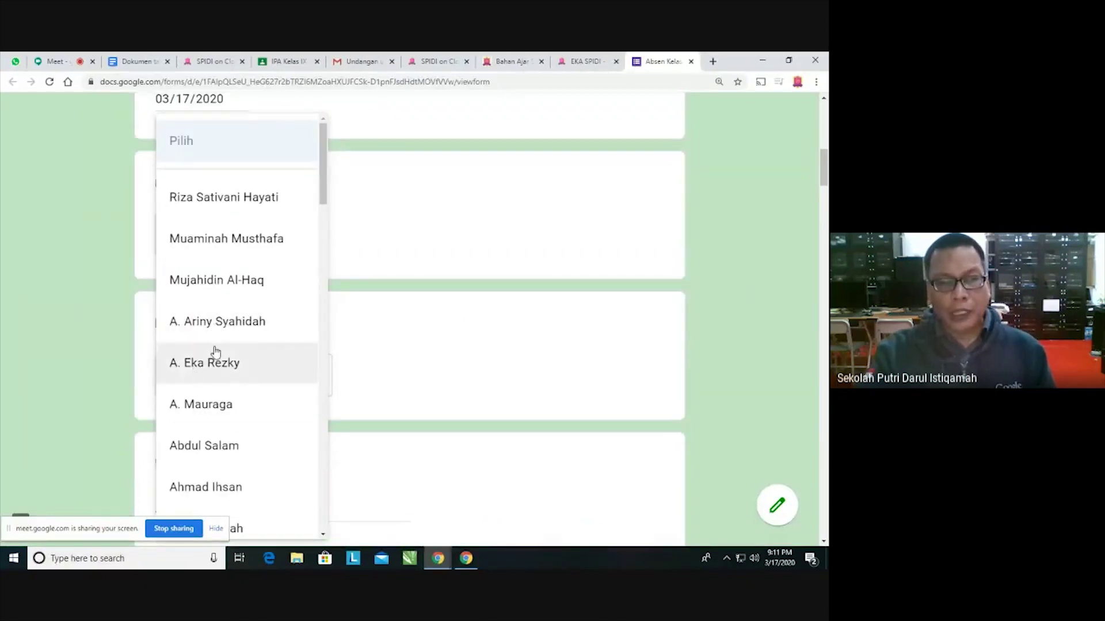
{"action": "left_click", "coordinate": [230, 354]}
{"action": "scroll", "coordinate": [384, 352], "scroll_direction": "down", "scroll_amount": 1}
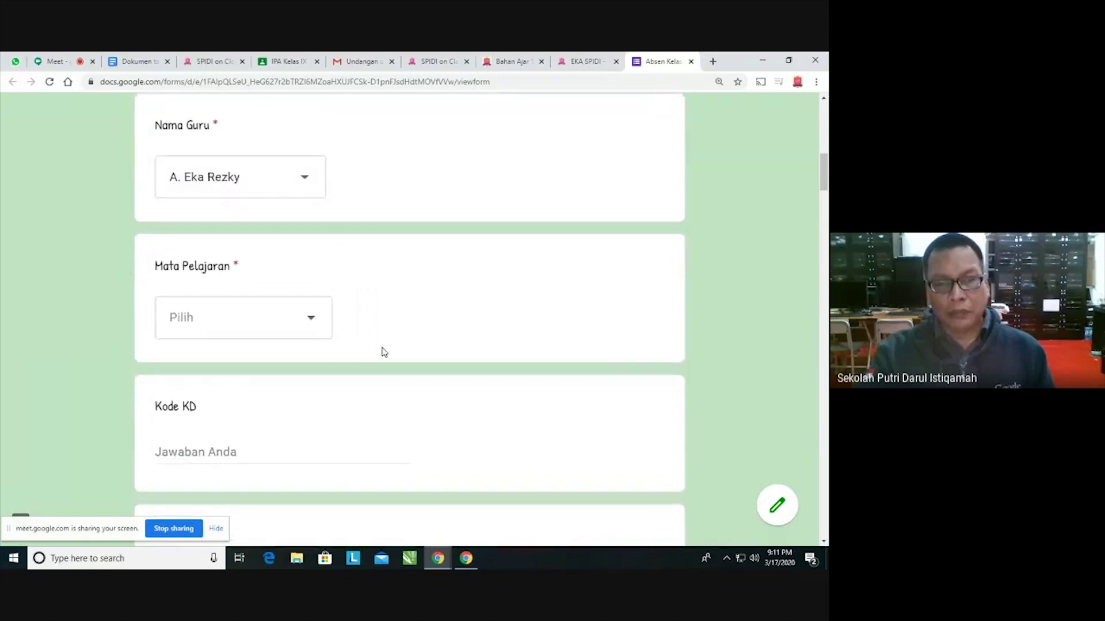
{"action": "left_click", "coordinate": [302, 314]}
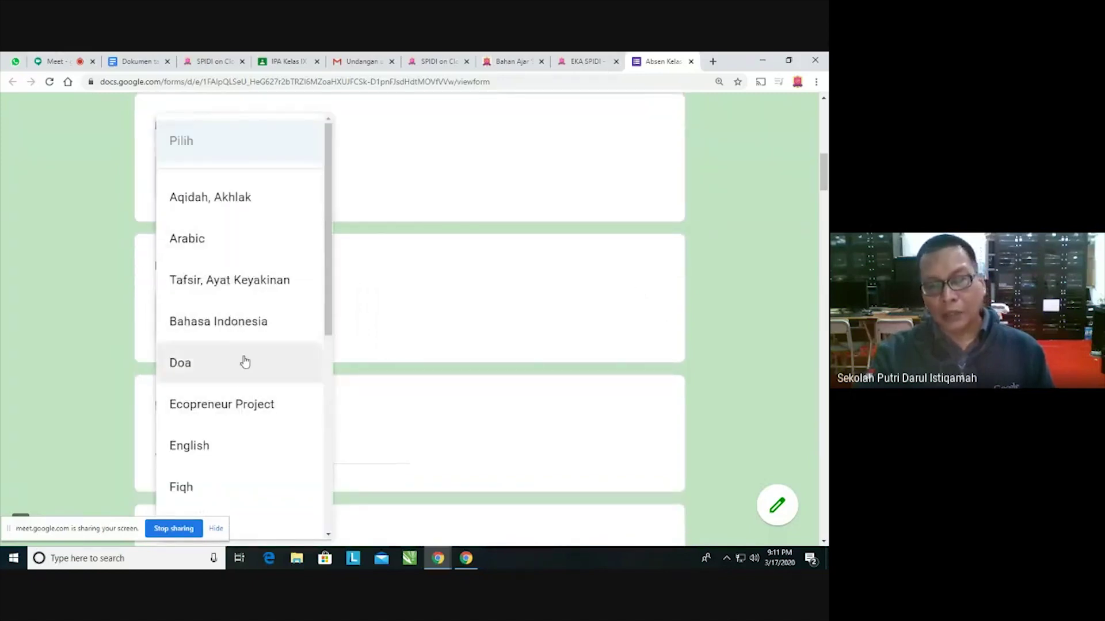
{"action": "left_click", "coordinate": [283, 320]}
- Mark lesson hours 3 and 4 under Jam ke in the attendance form
{"action": "scroll", "coordinate": [505, 353], "scroll_direction": "down", "scroll_amount": 4}
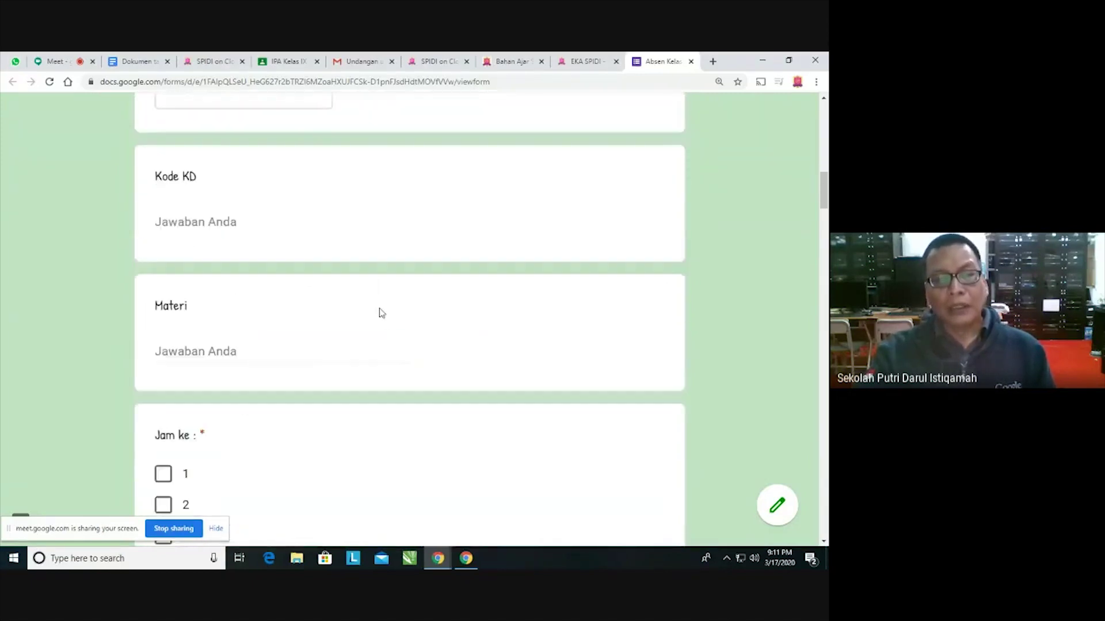
{"action": "scroll", "coordinate": [338, 332], "scroll_direction": "down", "scroll_amount": 4}
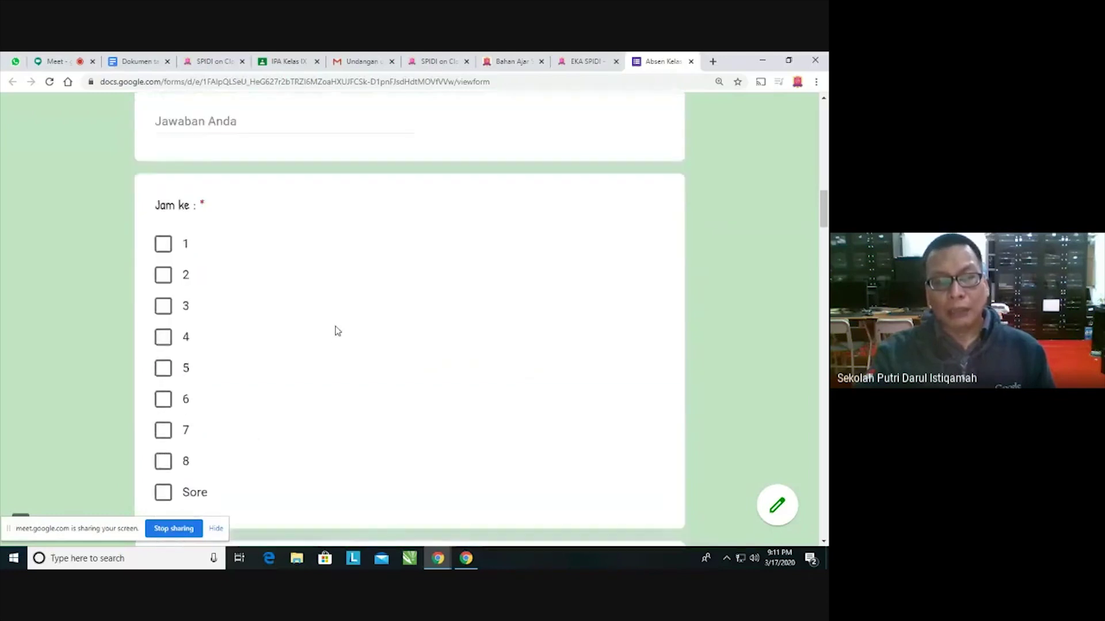
{"action": "scroll", "coordinate": [262, 278], "scroll_direction": "down", "scroll_amount": 2}
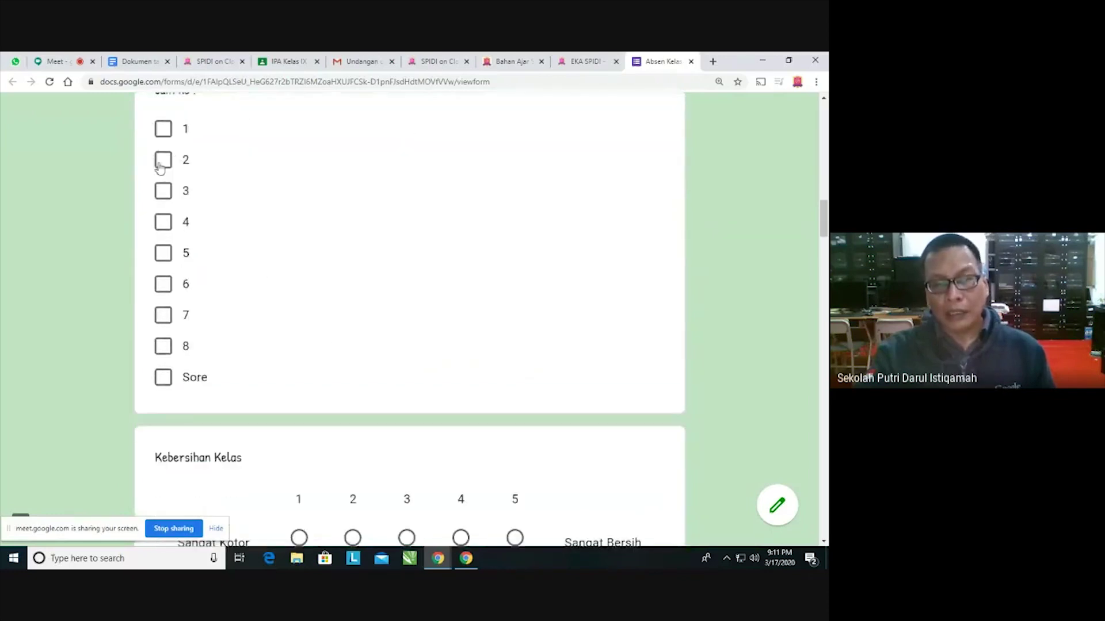
{"action": "left_click", "coordinate": [164, 193]}
{"action": "left_click", "coordinate": [163, 223]}
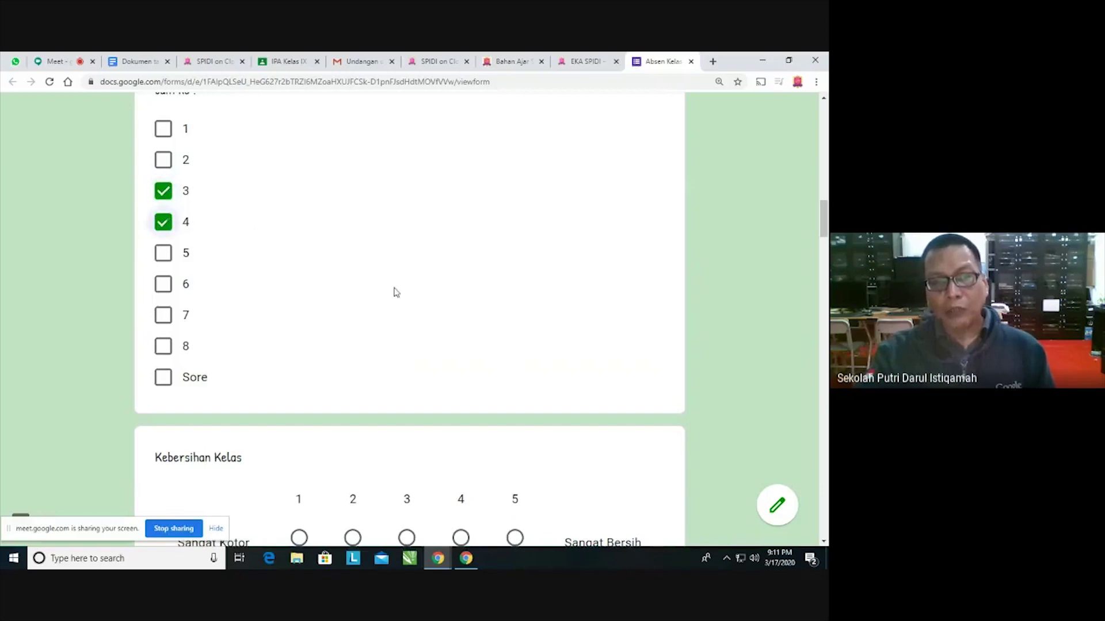
- Examine the Kebersihan Kelas rating and the Absensi Siswa grid with its Hadir, Sakit, Izin and Alpa options
{"action": "scroll", "coordinate": [395, 292], "scroll_direction": "down", "scroll_amount": 4}
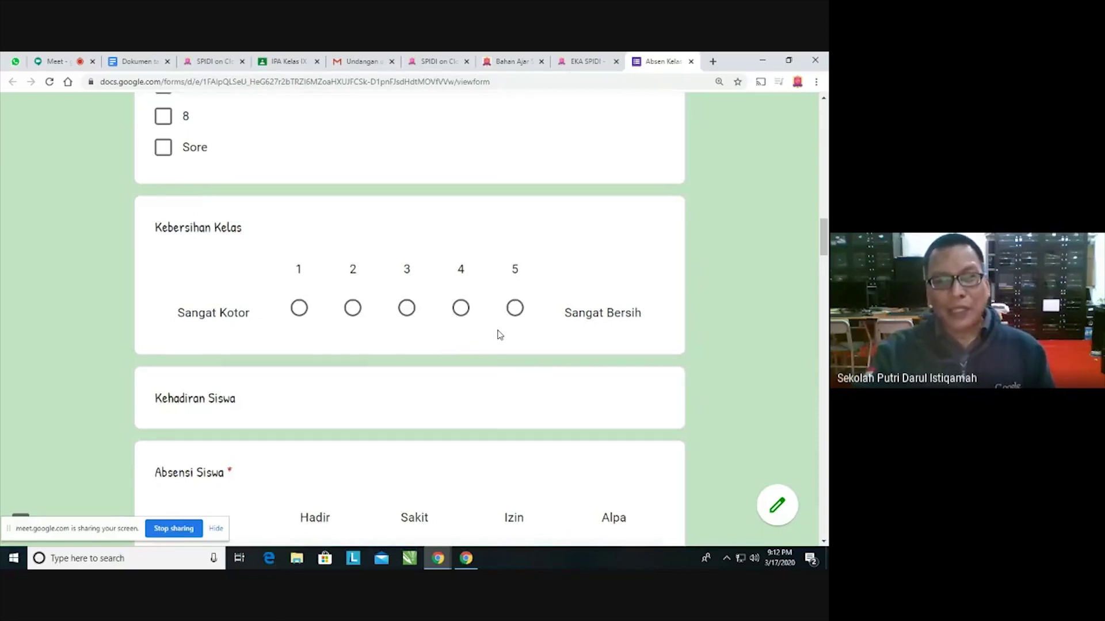
{"action": "scroll", "coordinate": [499, 335], "scroll_direction": "down", "scroll_amount": 1}
{"action": "scroll", "coordinate": [499, 334], "scroll_direction": "down", "scroll_amount": 4}
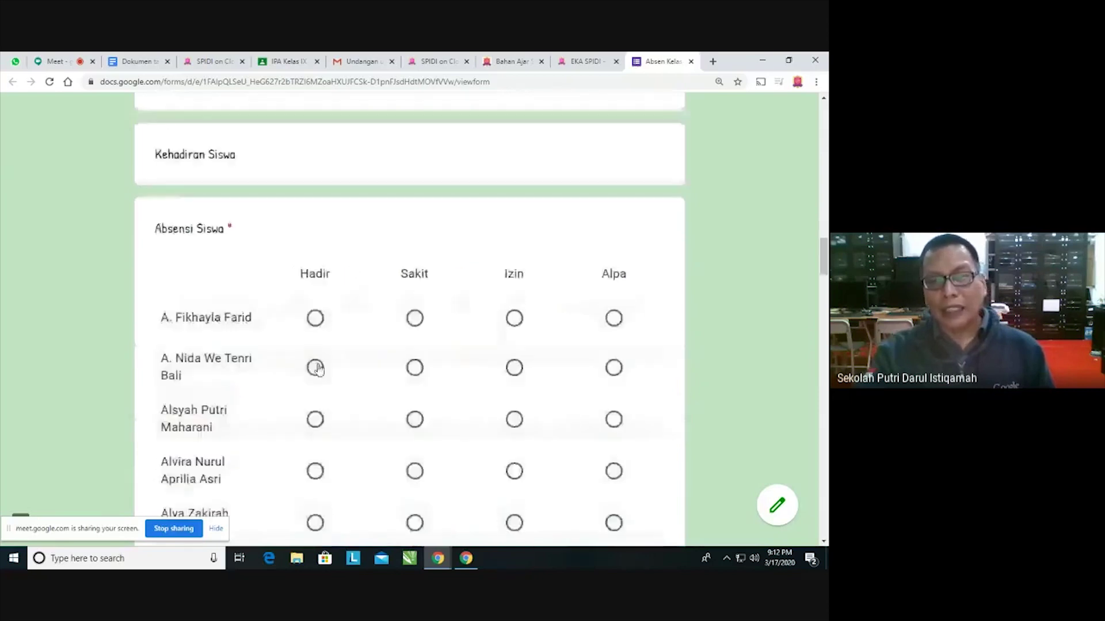
{"action": "scroll", "coordinate": [317, 369], "scroll_direction": "down", "scroll_amount": 1}
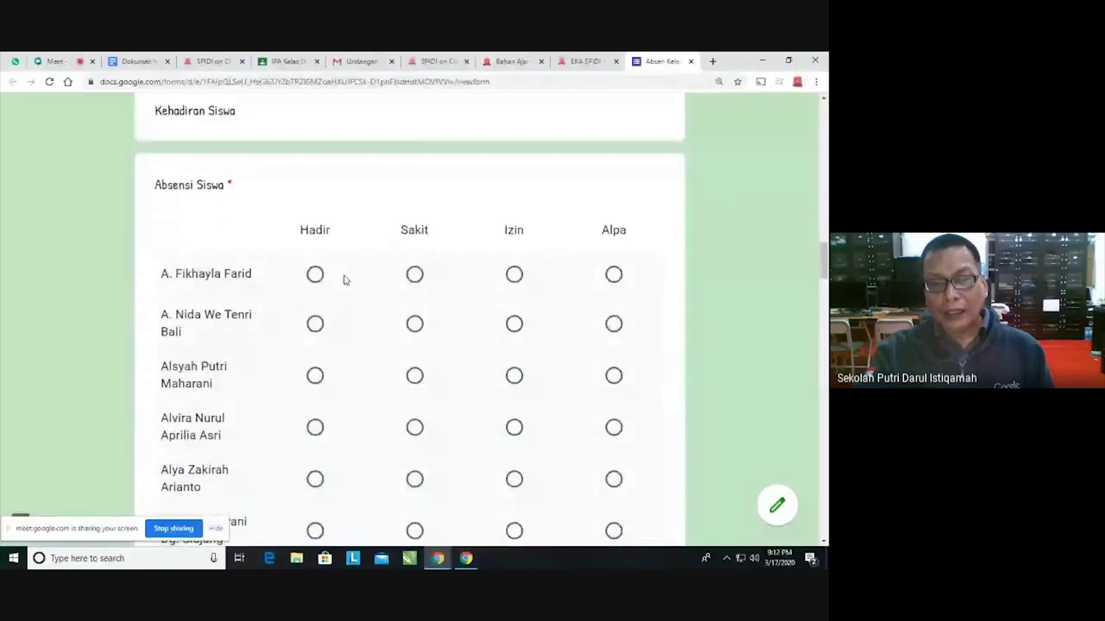
{"action": "scroll", "coordinate": [347, 272], "scroll_direction": "down", "scroll_amount": 1}
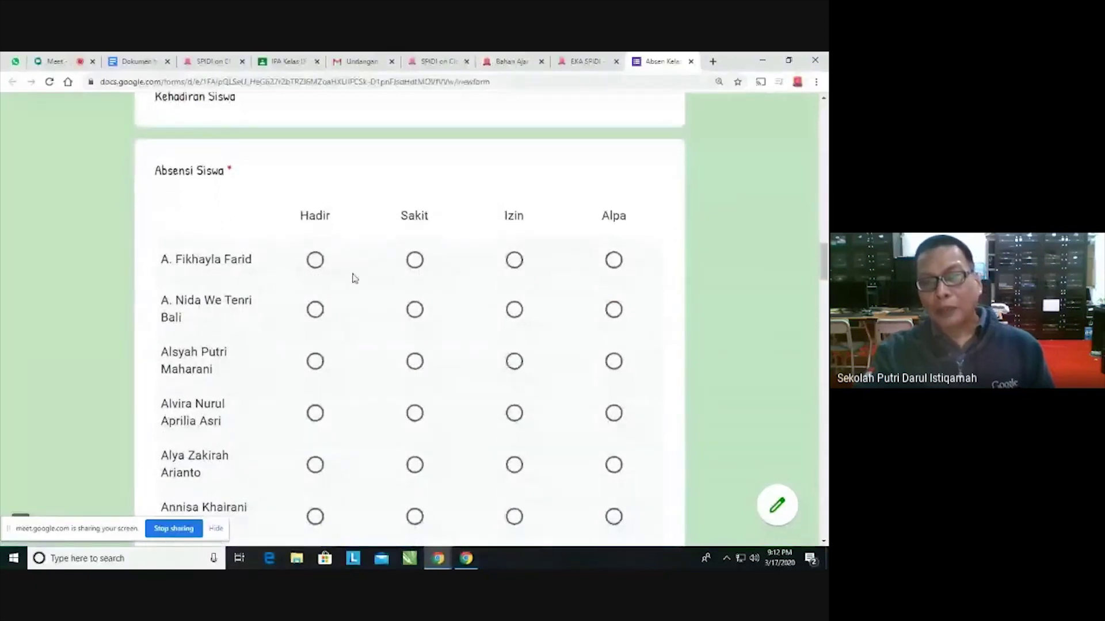
{"action": "scroll", "coordinate": [353, 278], "scroll_direction": "down", "scroll_amount": 5}
{"action": "scroll", "coordinate": [354, 278], "scroll_direction": "up", "scroll_amount": 3}
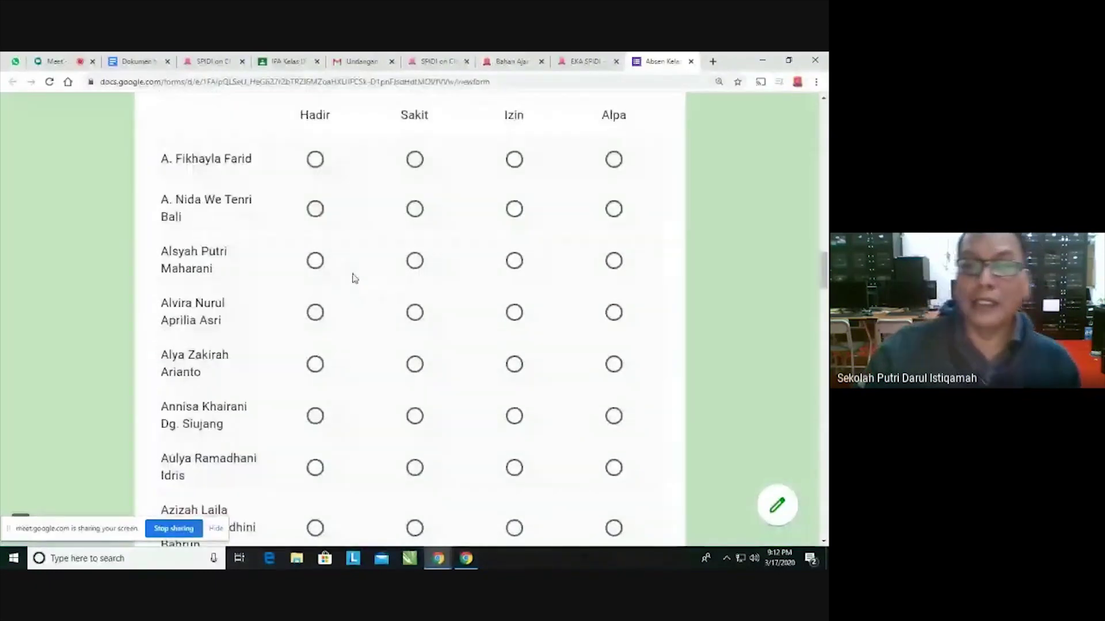
{"action": "scroll", "coordinate": [403, 281], "scroll_direction": "up", "scroll_amount": 2}
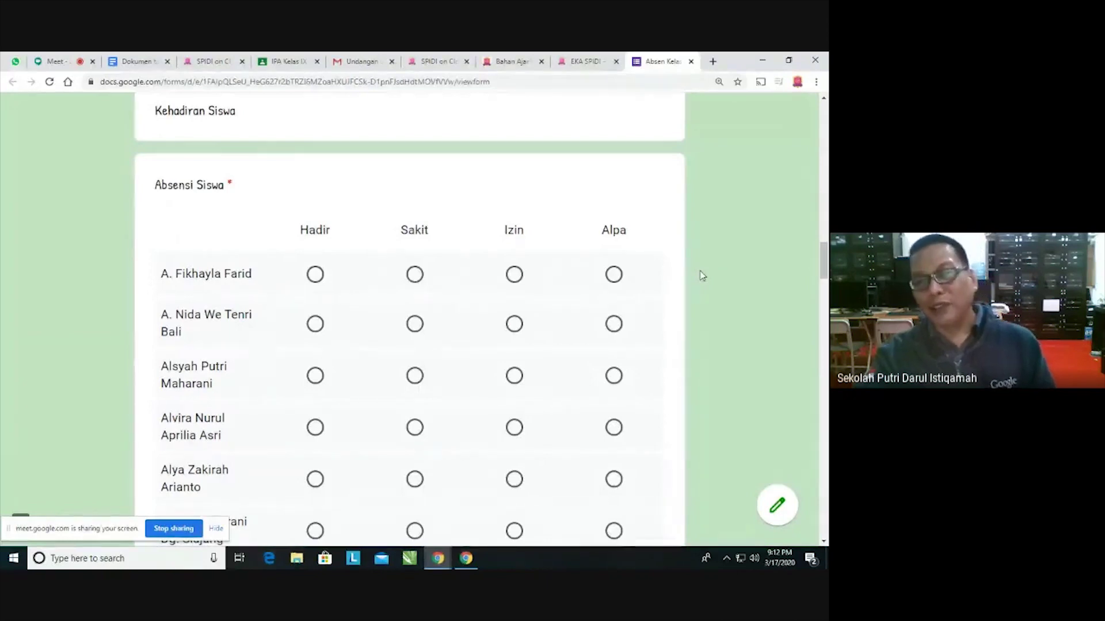
- Review the student rows of the Absensi Siswa grid and return to the SMP class page of SPIDI on Cloud
{"action": "scroll", "coordinate": [701, 276], "scroll_direction": "down", "scroll_amount": 1}
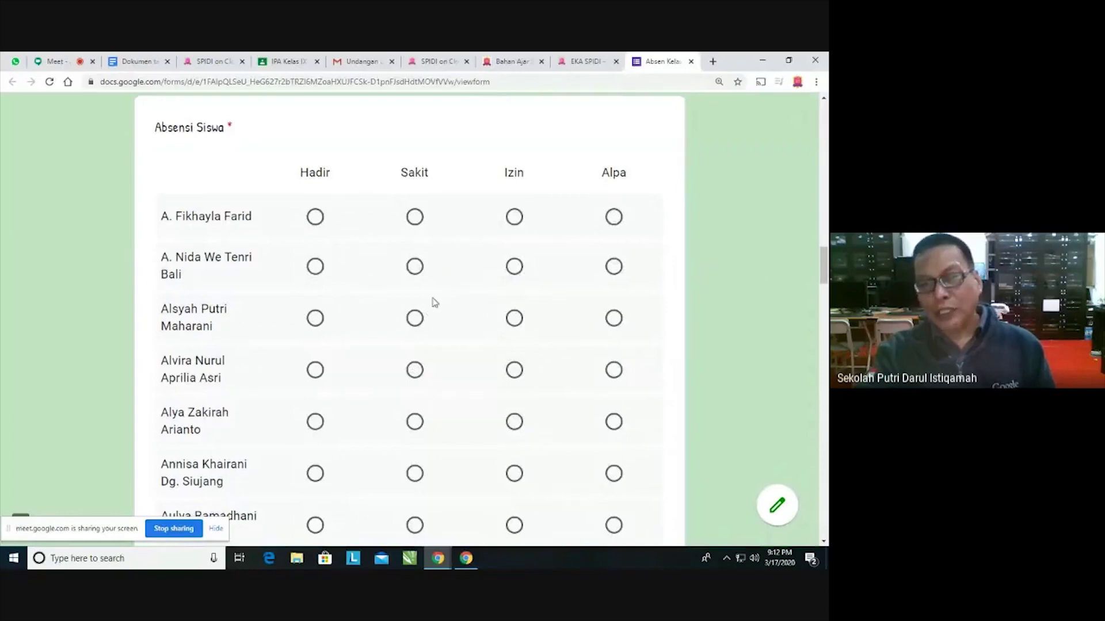
{"action": "scroll", "coordinate": [437, 345], "scroll_direction": "down", "scroll_amount": 1}
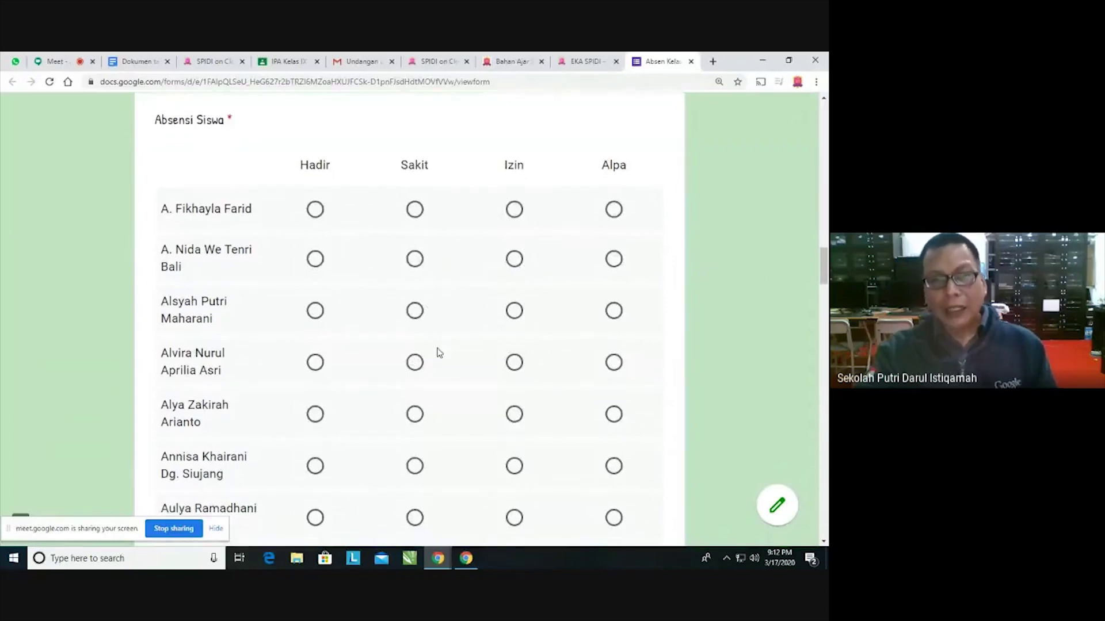
{"action": "scroll", "coordinate": [437, 351], "scroll_direction": "down", "scroll_amount": 4}
{"action": "scroll", "coordinate": [435, 348], "scroll_direction": "up", "scroll_amount": 7}
{"action": "left_click", "coordinate": [432, 68]}
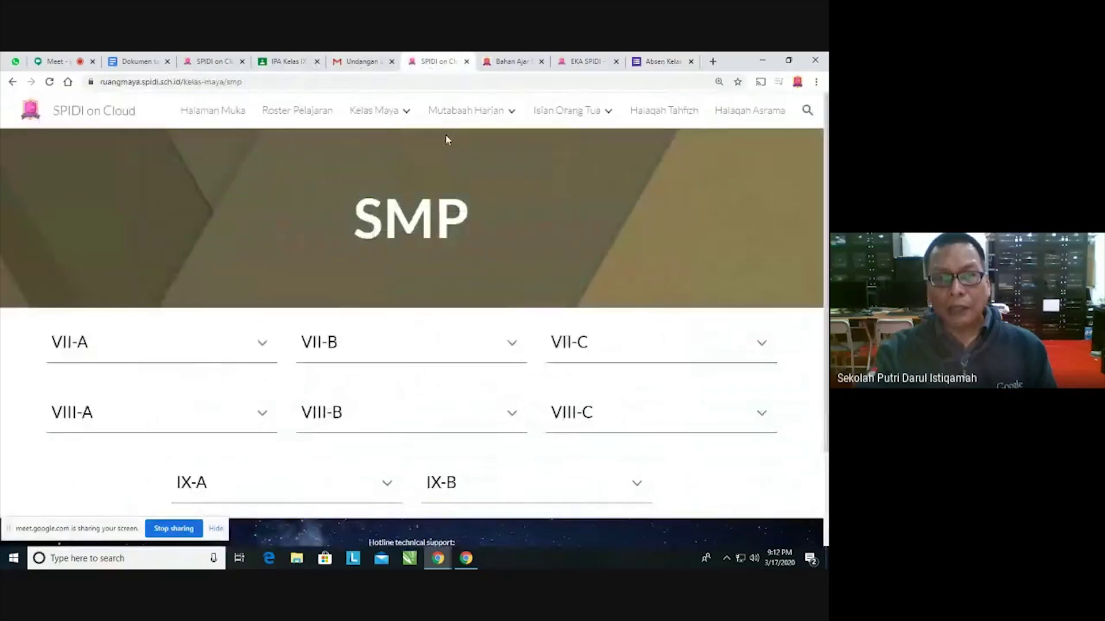
{"action": "mouse_move", "coordinate": [475, 112]}
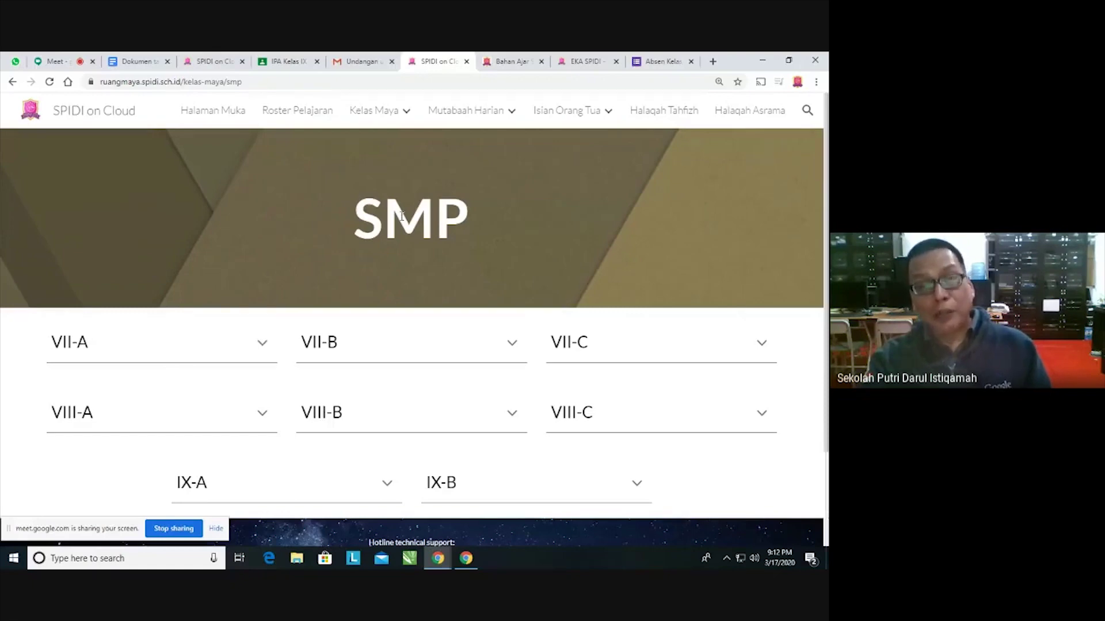
- Close the IPA Kelas IX page and switch to the Google Meet call
{"action": "left_click", "coordinate": [316, 61]}
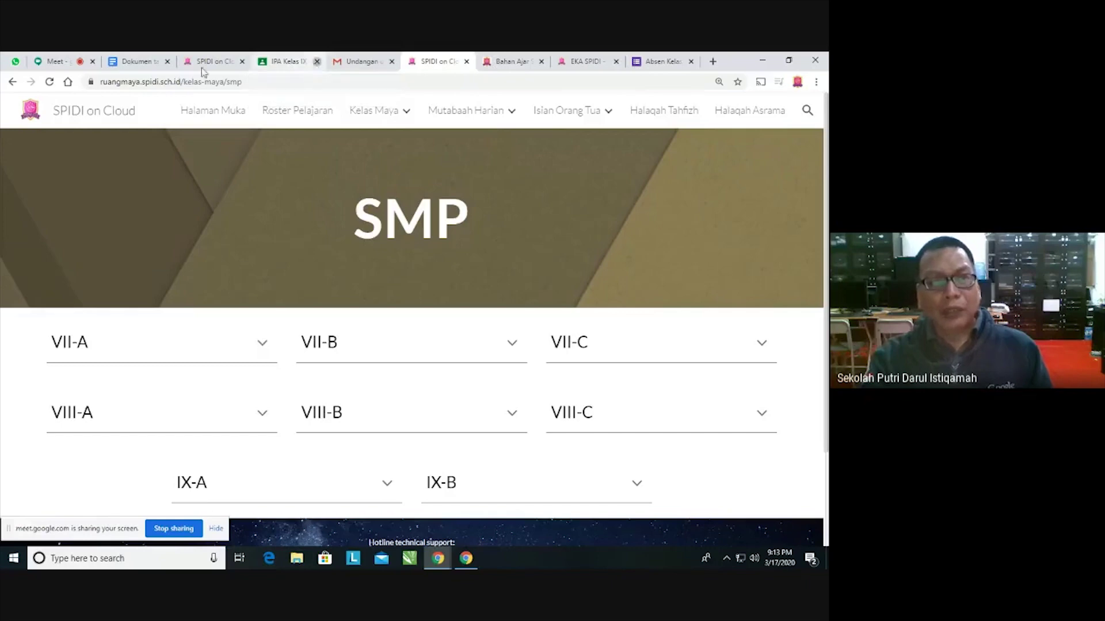
{"action": "left_click", "coordinate": [57, 61]}
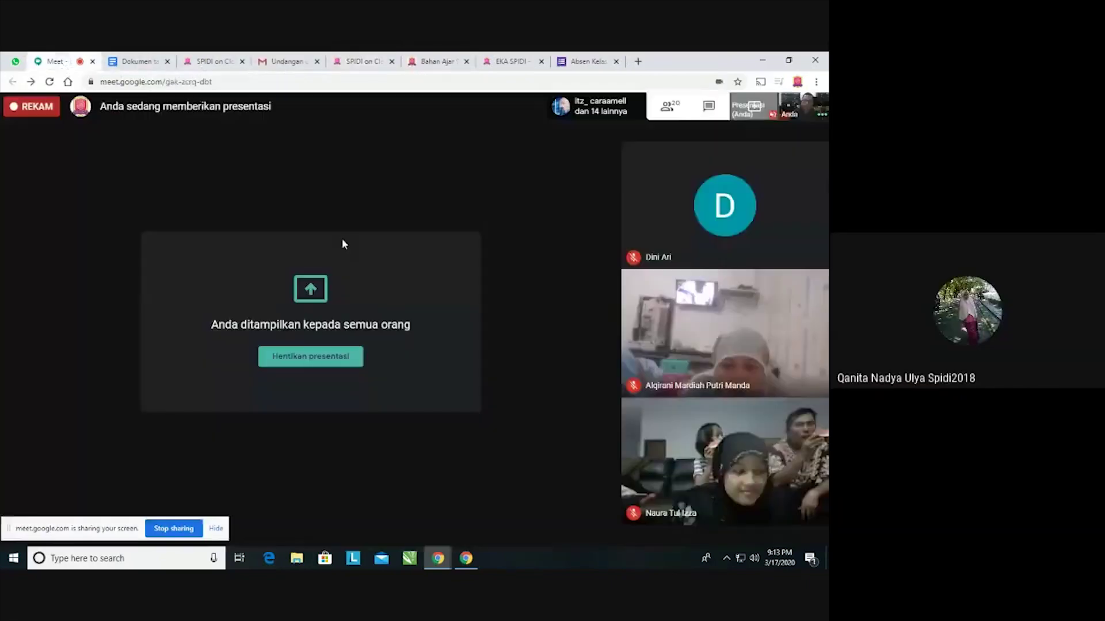